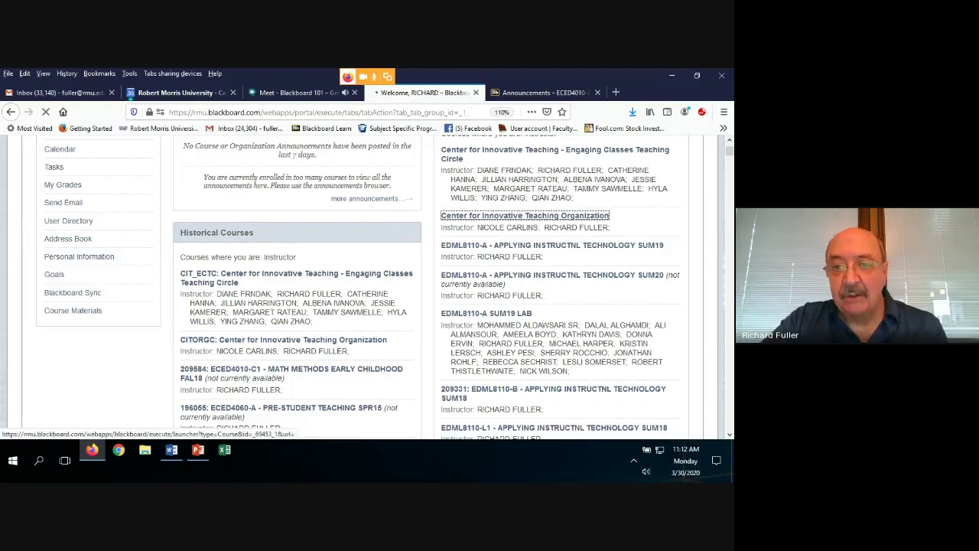
Review the welcome announcement of the Center for Innovative Teaching Organization and open its Important CIT Links page
scroll(424, 290, "down", 5)
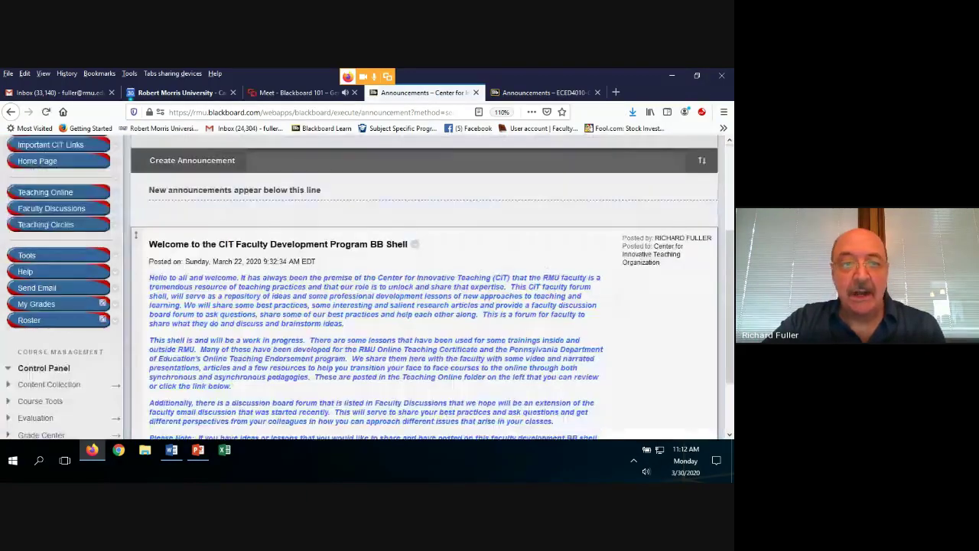
scroll(424, 290, "up", 3)
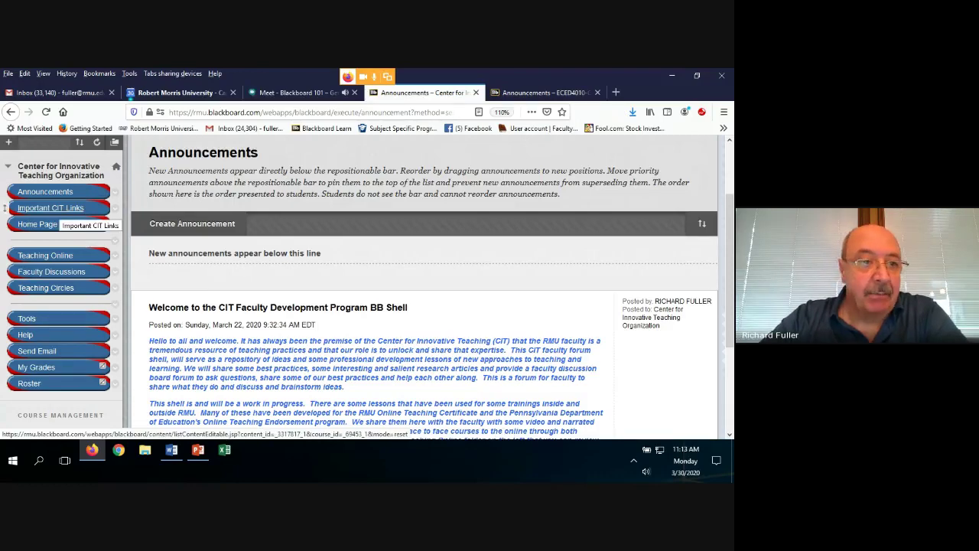
left_click(50, 208)
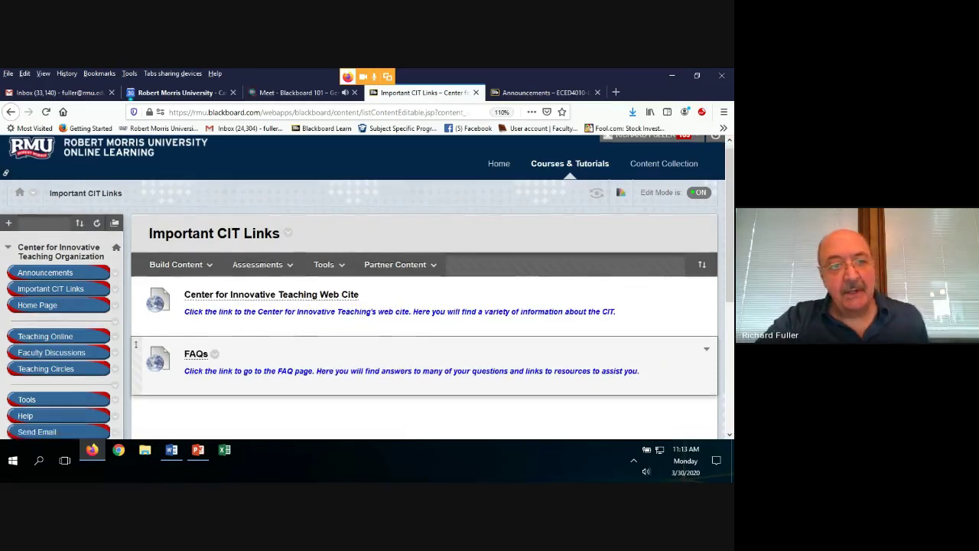
scroll(424, 322, "down", 1)
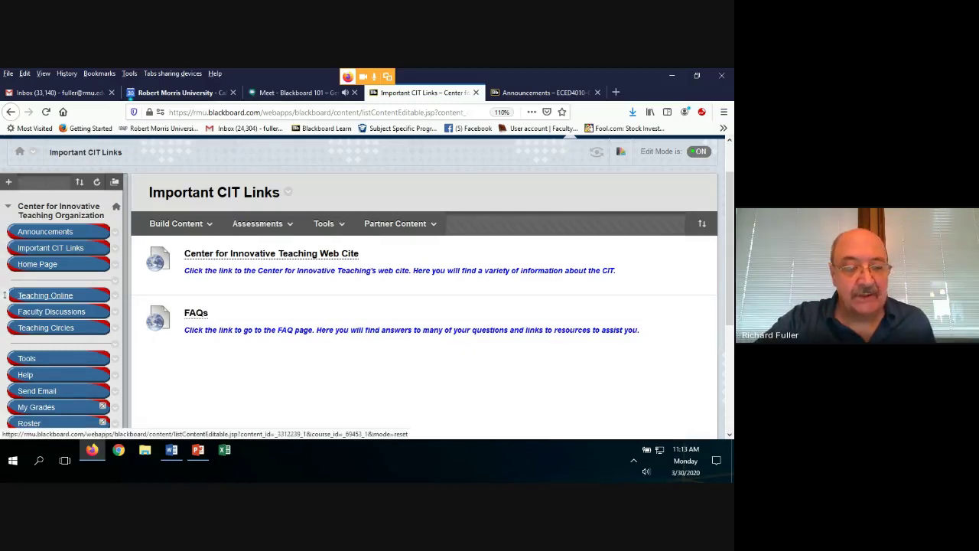
Open the Faculty Discussions board and view the Faculty Discussion Forum entry
left_click(61, 311)
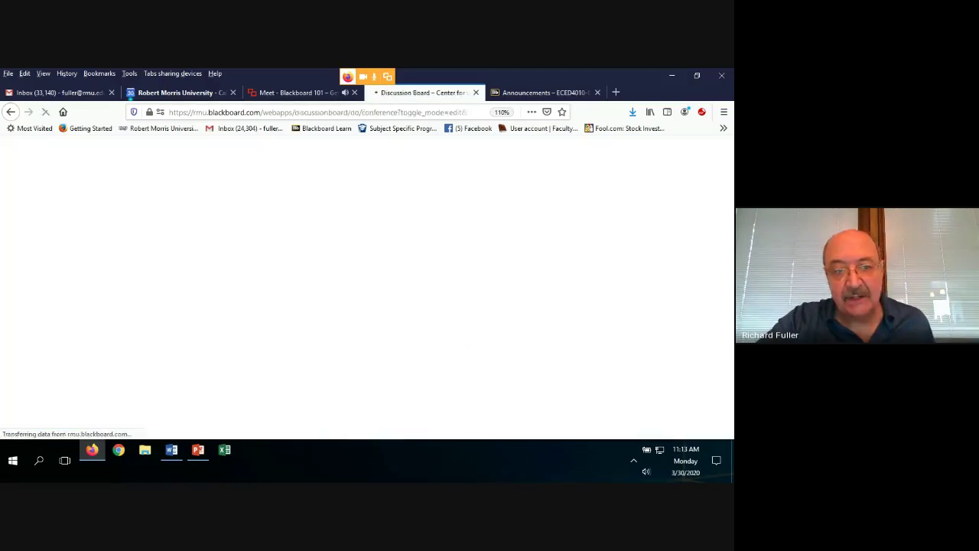
scroll(156, 330, "down", 2)
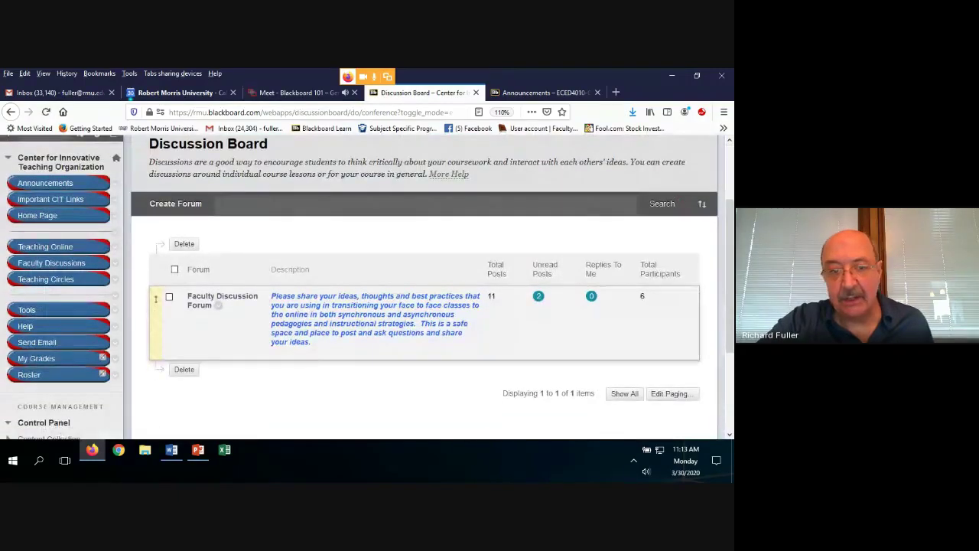
scroll(156, 331, "up", 1)
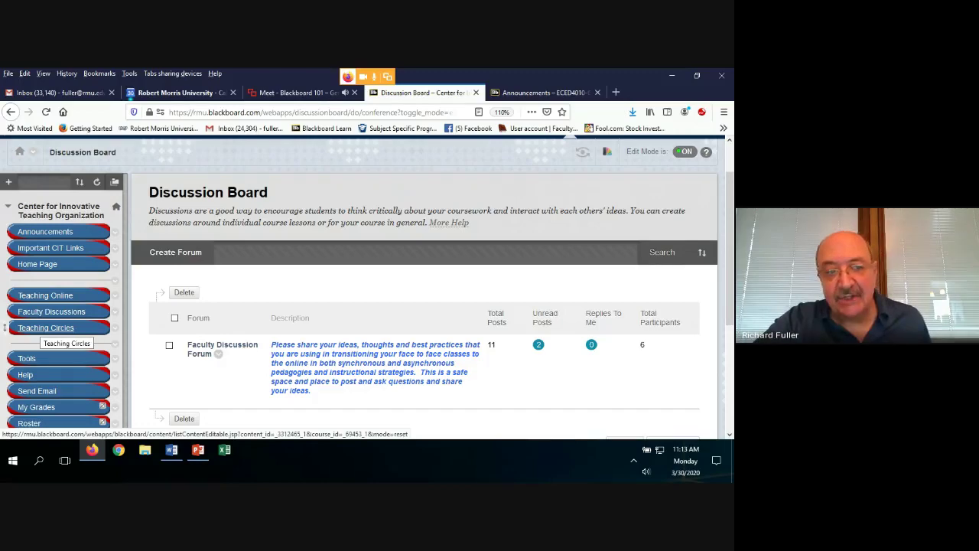
Open the Teaching Circles page and look through the list of current circles
left_click(5, 327)
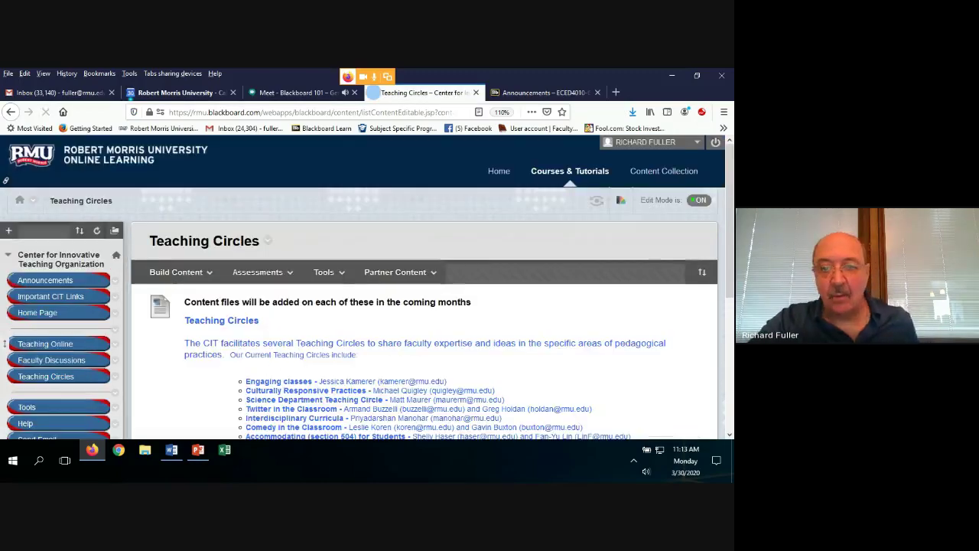
scroll(424, 305, "down", 3)
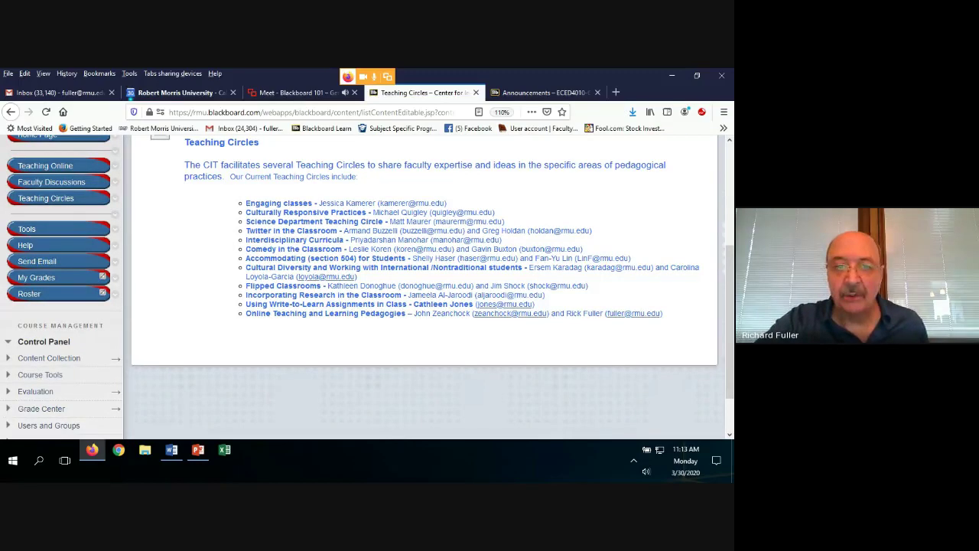
scroll(424, 305, "up", 1)
scroll(364, 286, "up", 2)
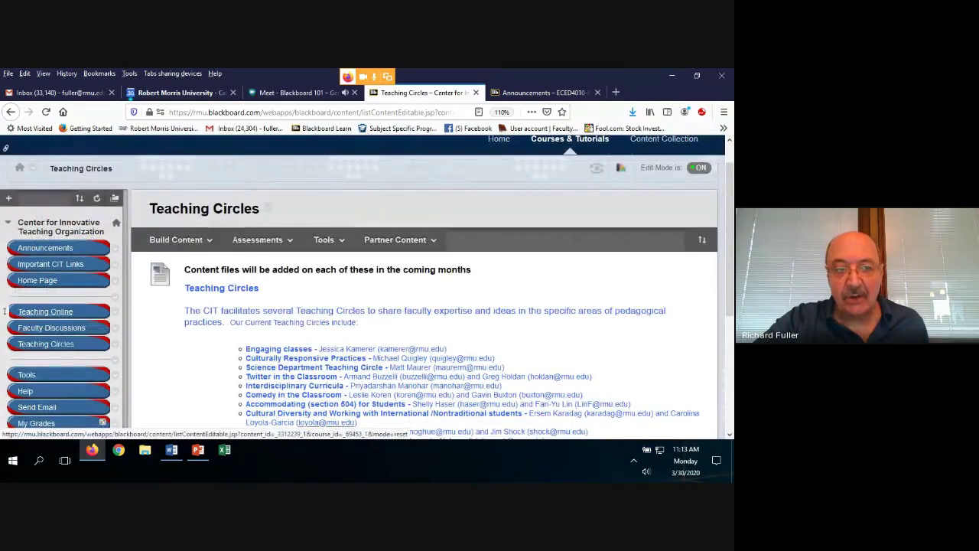
Open the Teaching Online area and look through its lesson folders
left_click(46, 311)
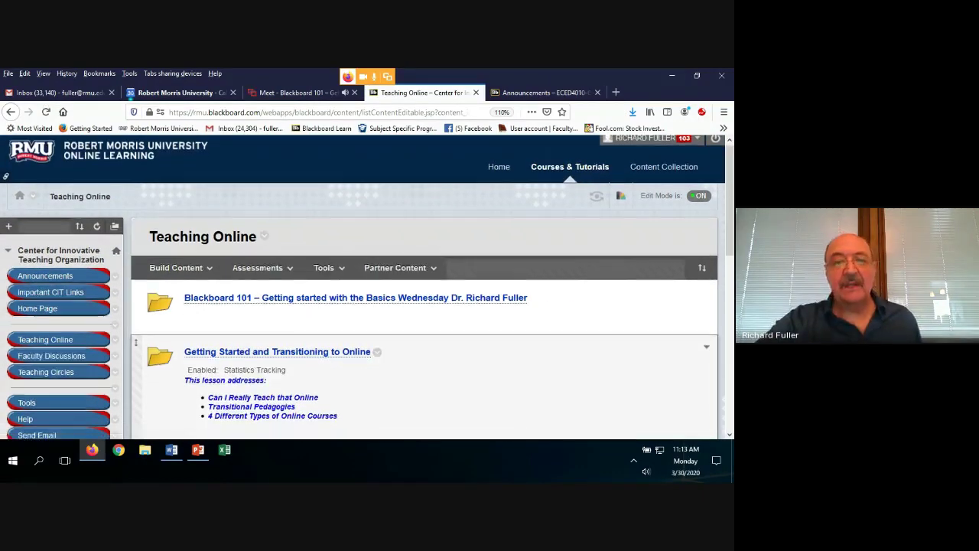
scroll(364, 288, "down", 3)
scroll(364, 288, "down", 8)
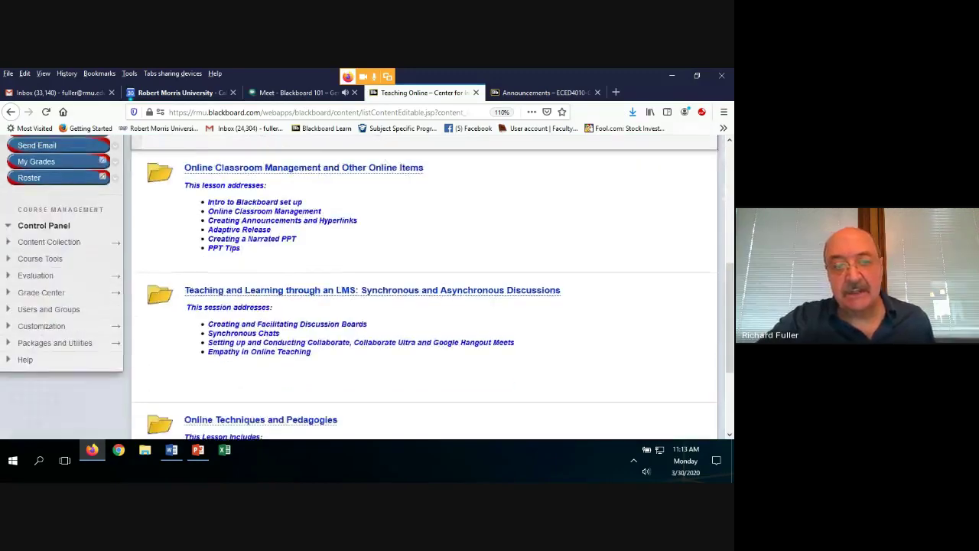
scroll(425, 382, "up", 10)
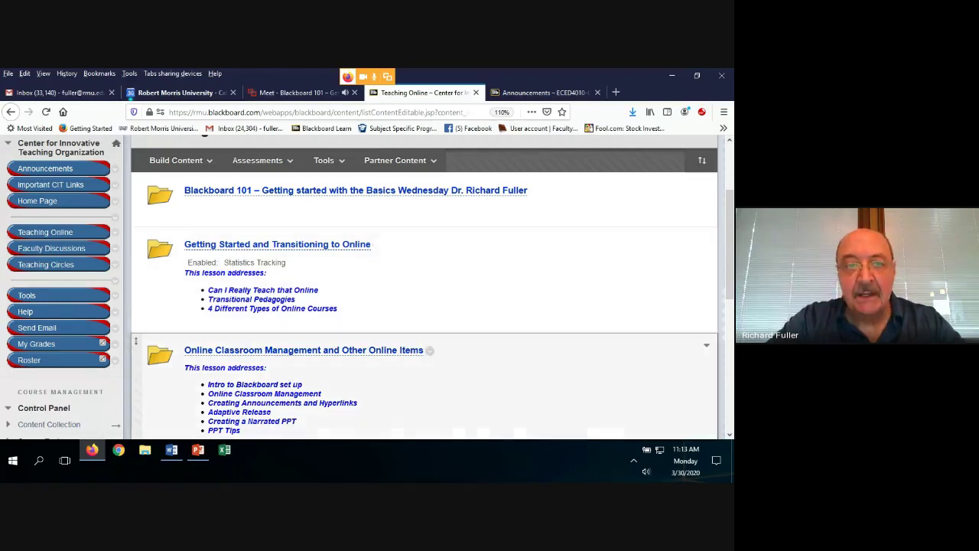
scroll(425, 291, "up", 3)
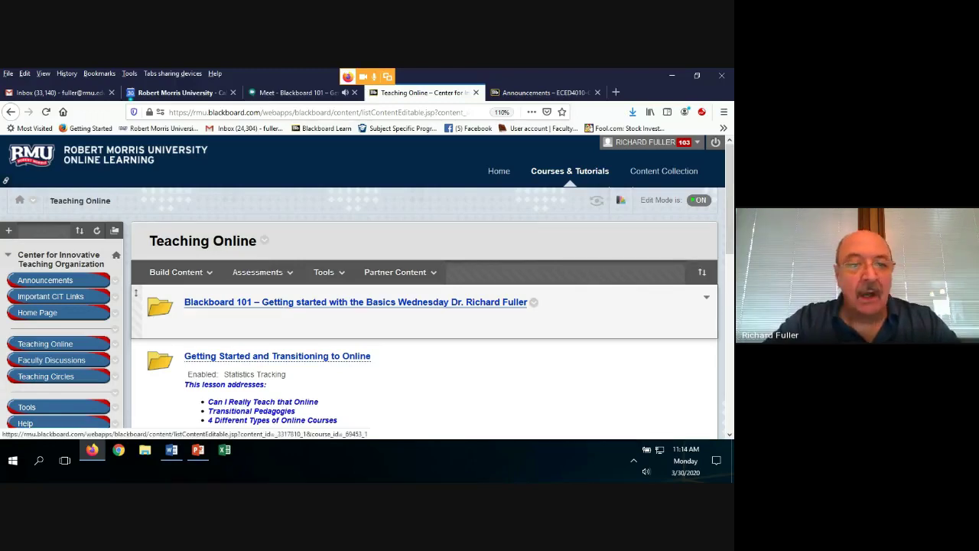
Open the Blackboard 101 – Getting started with the Basics folder and view the attached outline handout entry
left_click(356, 301)
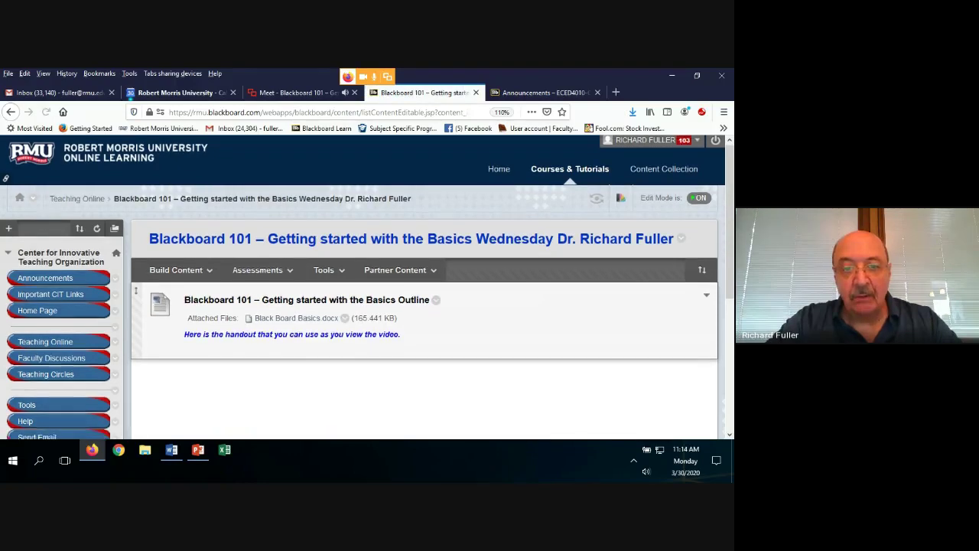
scroll(424, 344, "down", 1)
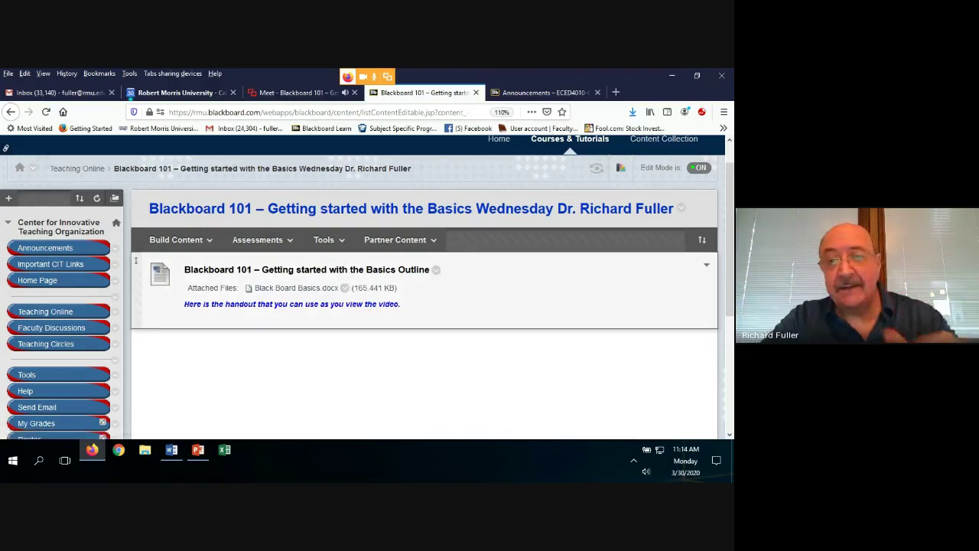
scroll(424, 306, "up", 1)
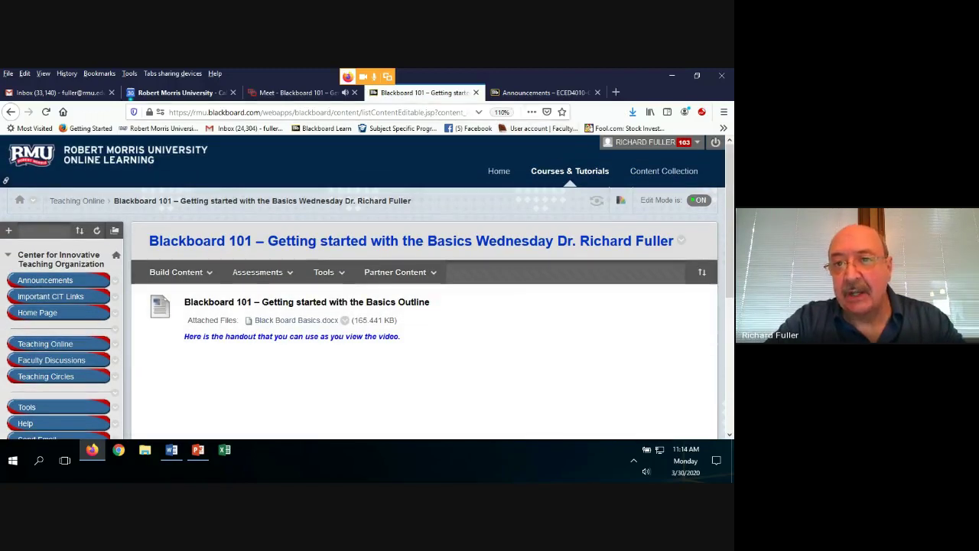
Switch to the ECED4010-C1 Math Methods Early Childhood course and examine its course menu, weekly folders and Control Panel
left_click(543, 92)
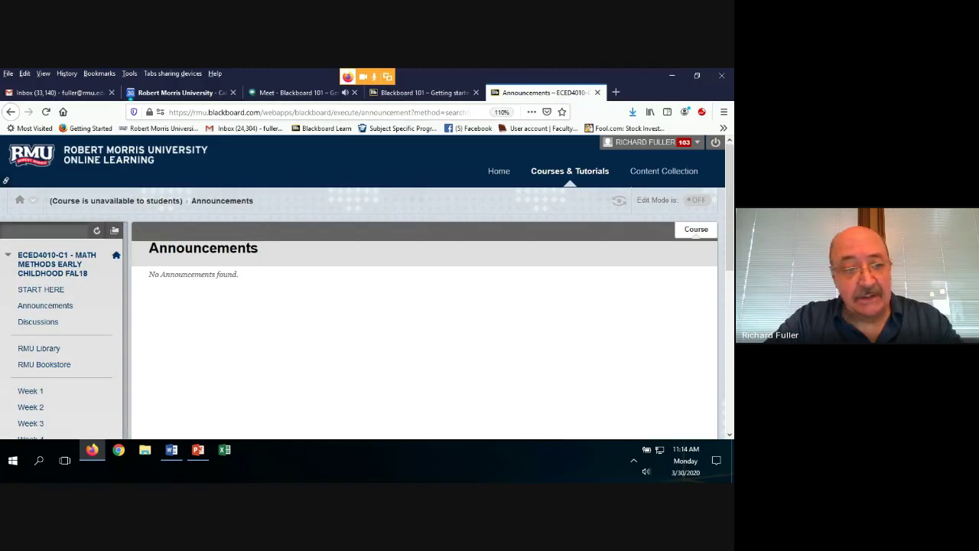
scroll(425, 287, "down", 1)
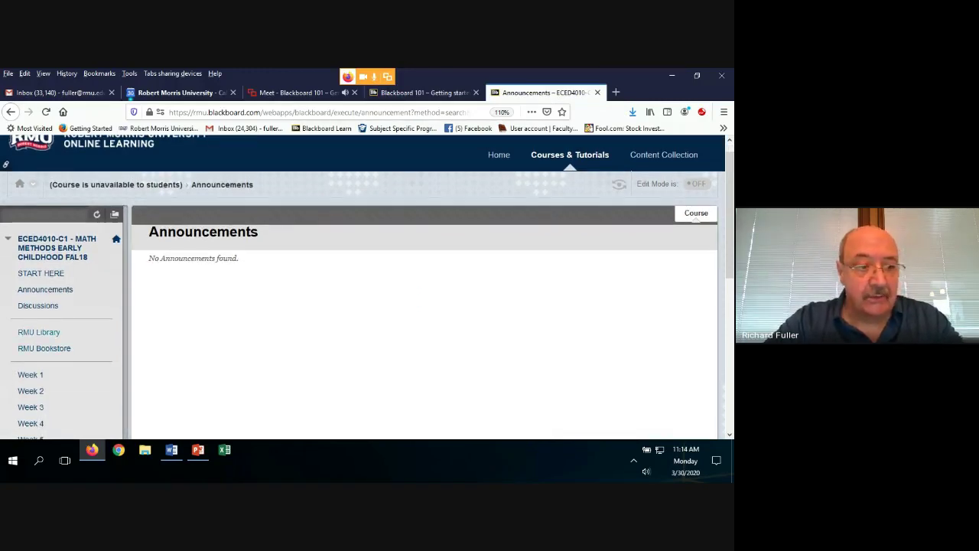
scroll(425, 287, "down", 3)
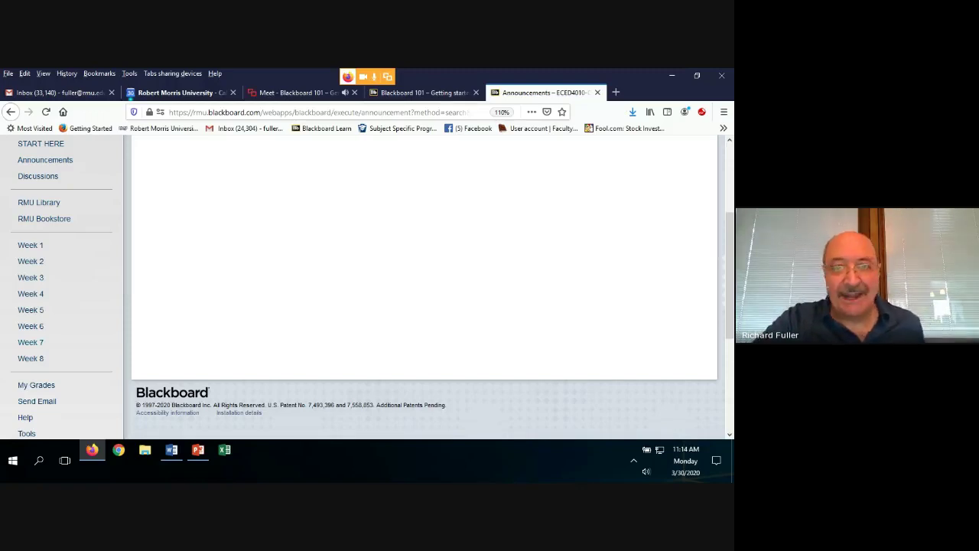
scroll(31, 342, "up", 1)
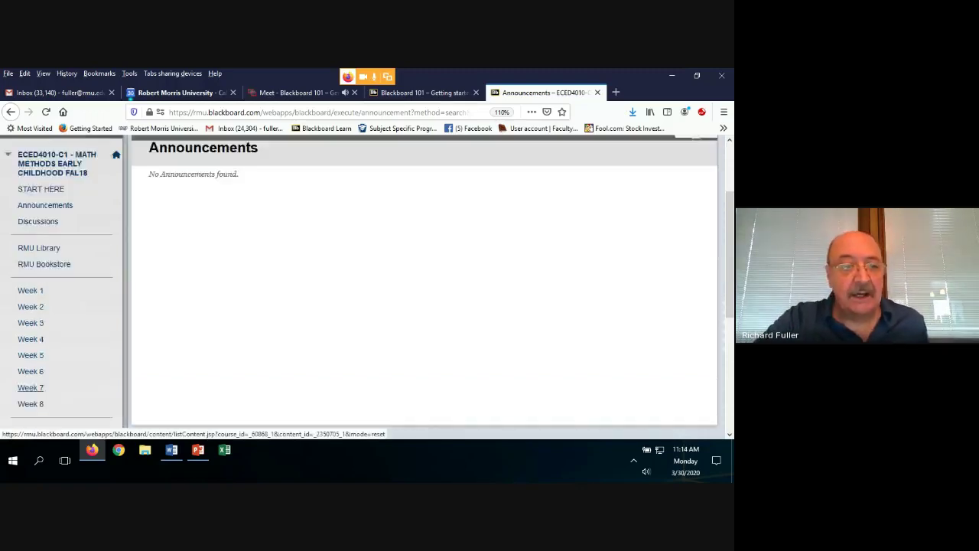
scroll(30, 387, "up", 2)
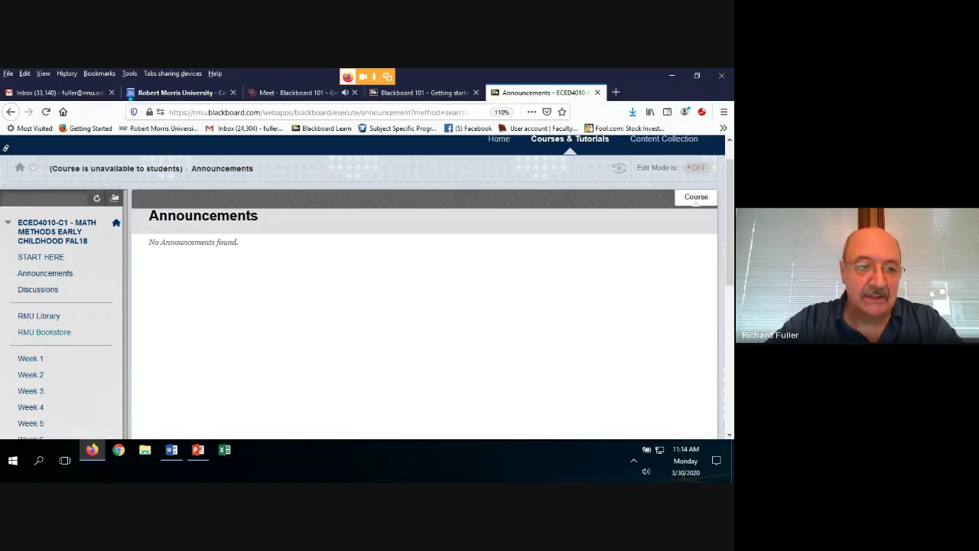
scroll(367, 286, "down", 5)
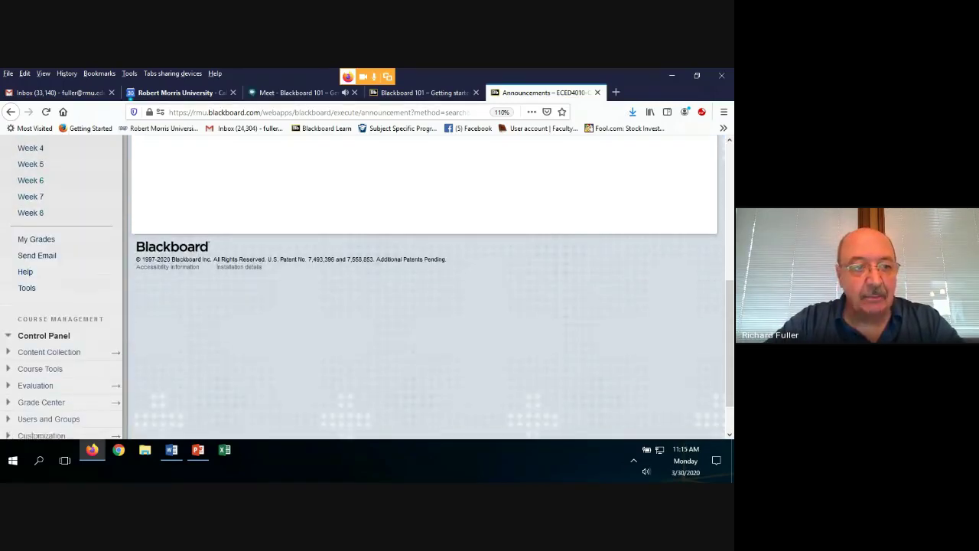
scroll(367, 286, "up", 6)
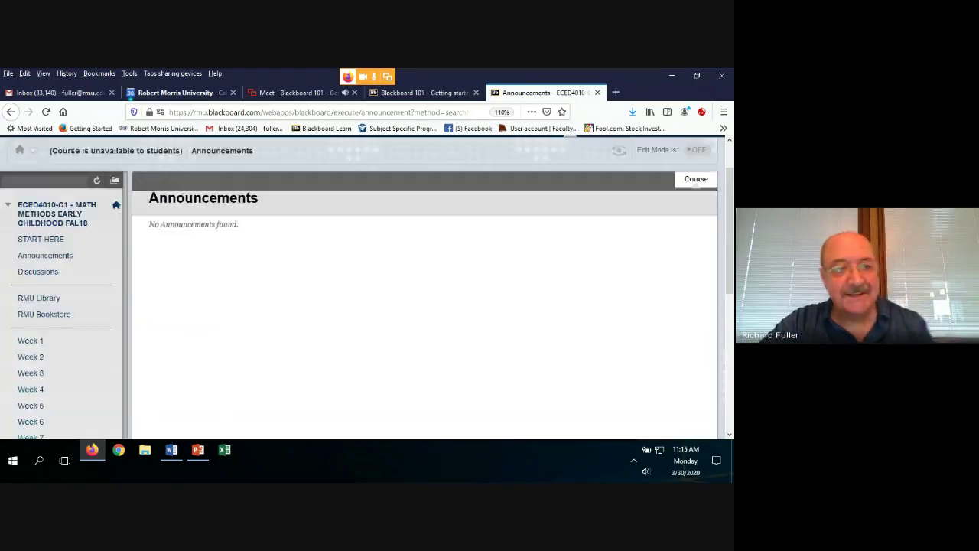
scroll(367, 287, "down", 2)
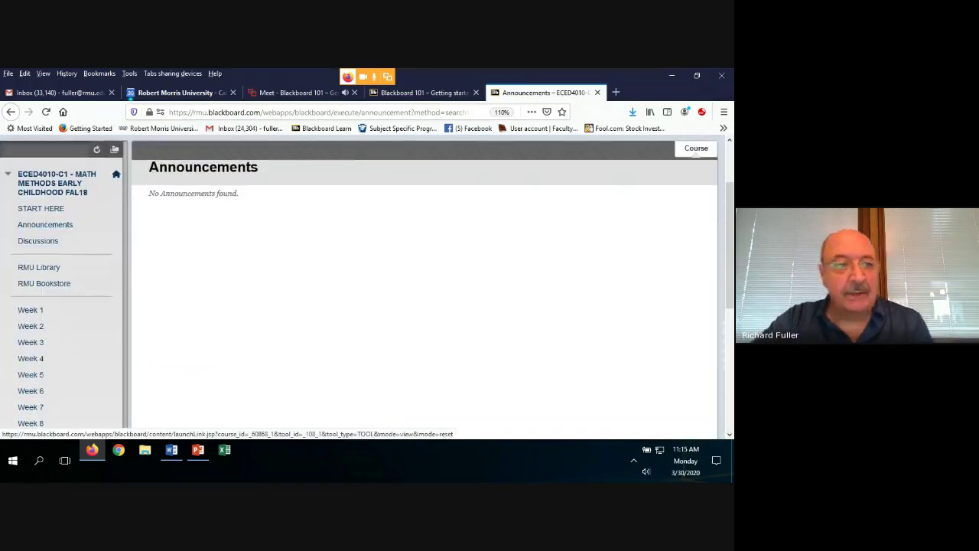
scroll(368, 288, "down", 1)
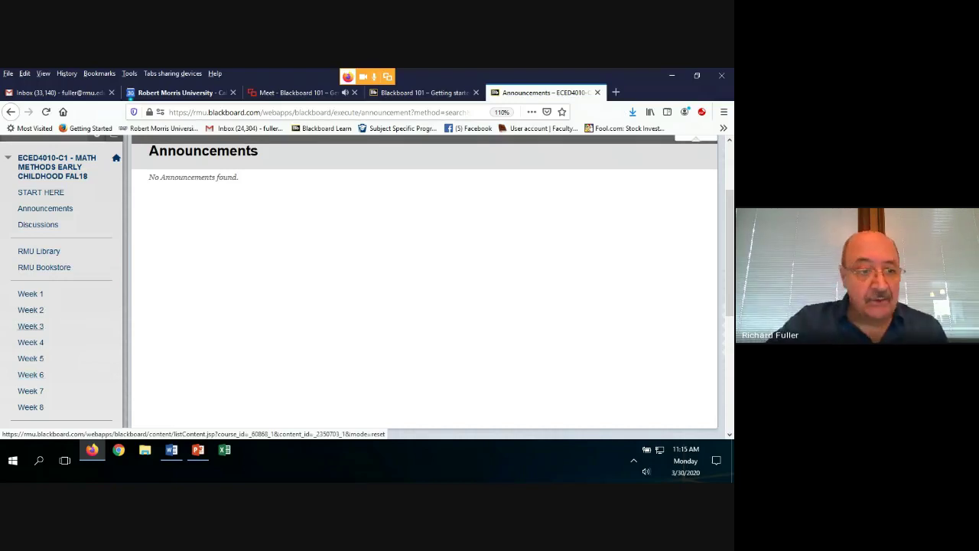
Turn on Edit Mode for the ECED4010-C1 course and look over the editable course menu
scroll(425, 283, "up", 2)
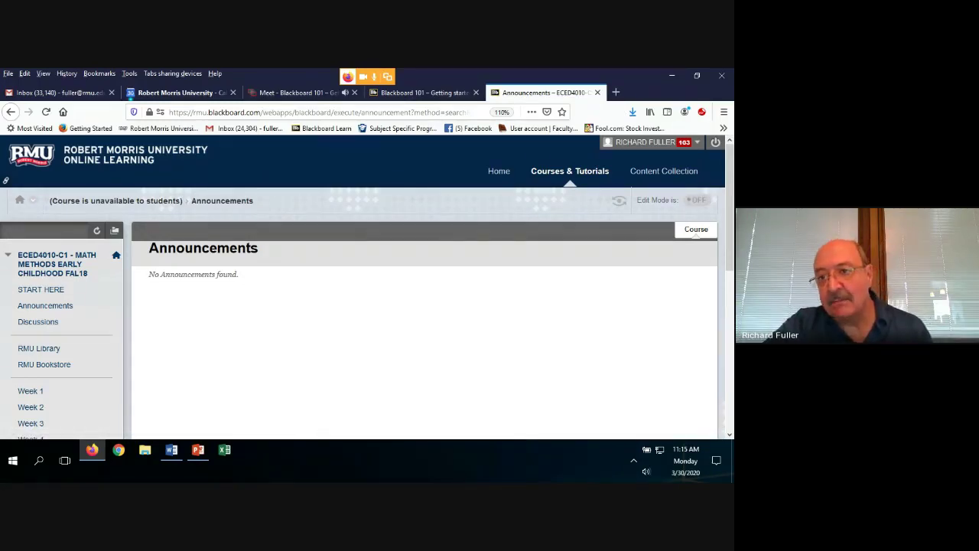
left_click(695, 199)
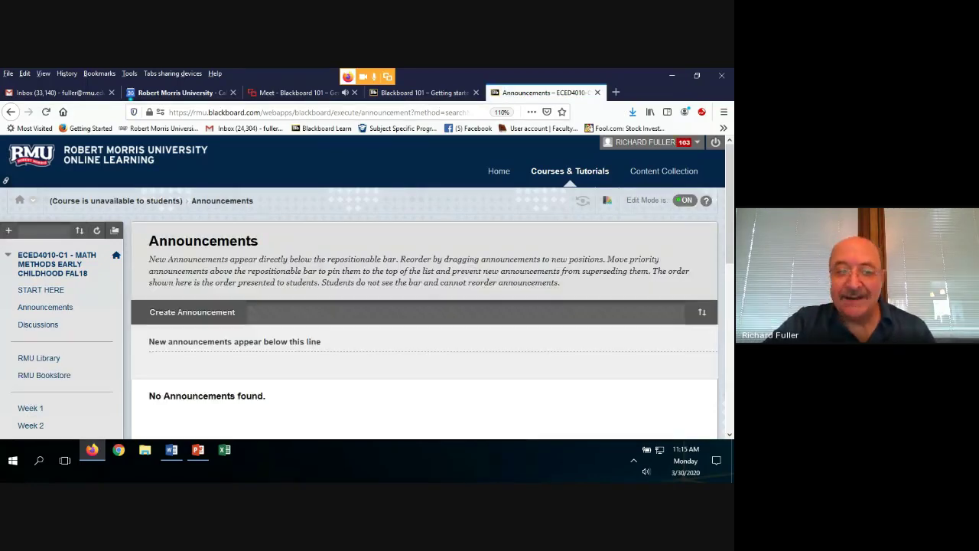
scroll(425, 306, "down", 3)
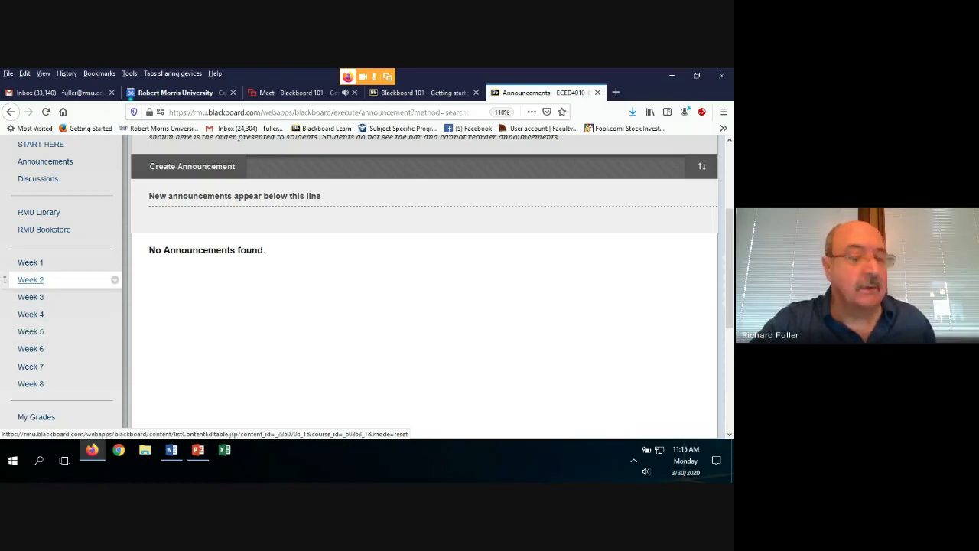
scroll(4, 280, "up", 3)
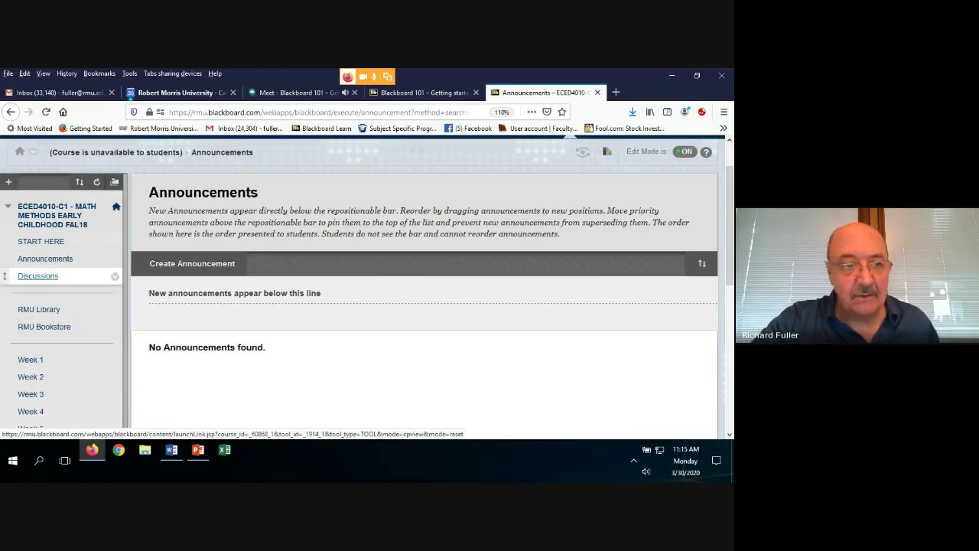
Open the Week 1 content area and review its outline template down to the assignments
scroll(5, 280, "down", 1)
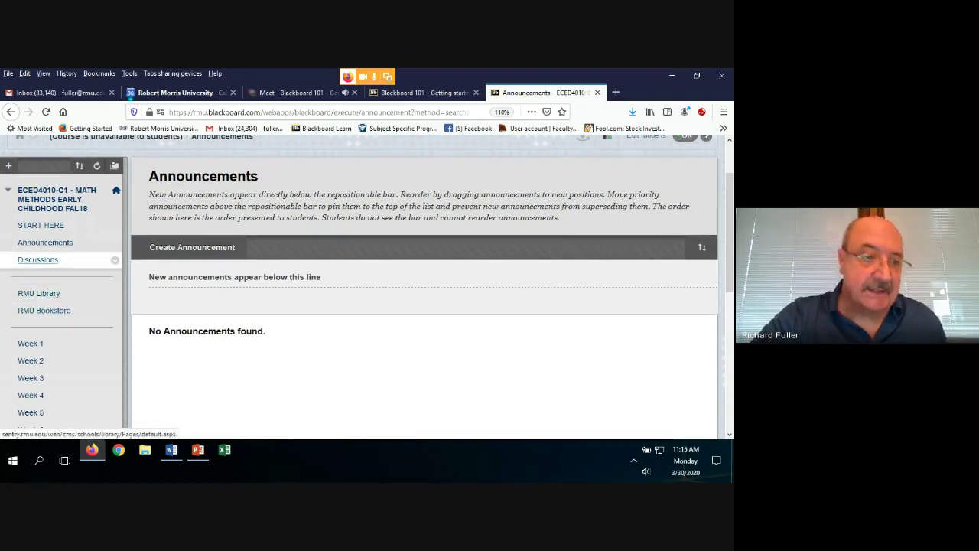
scroll(4, 309, "down", 2)
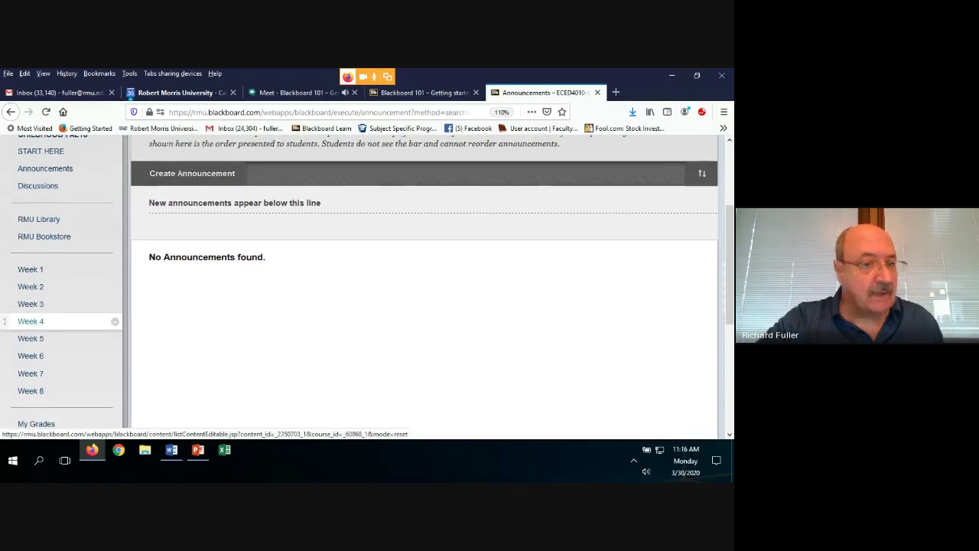
scroll(4, 310, "up", 1)
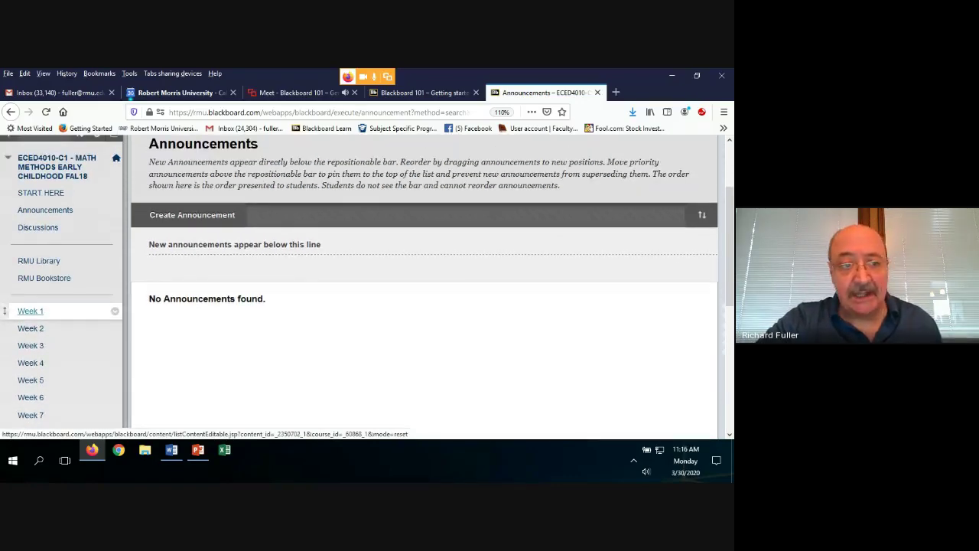
left_click(30, 310)
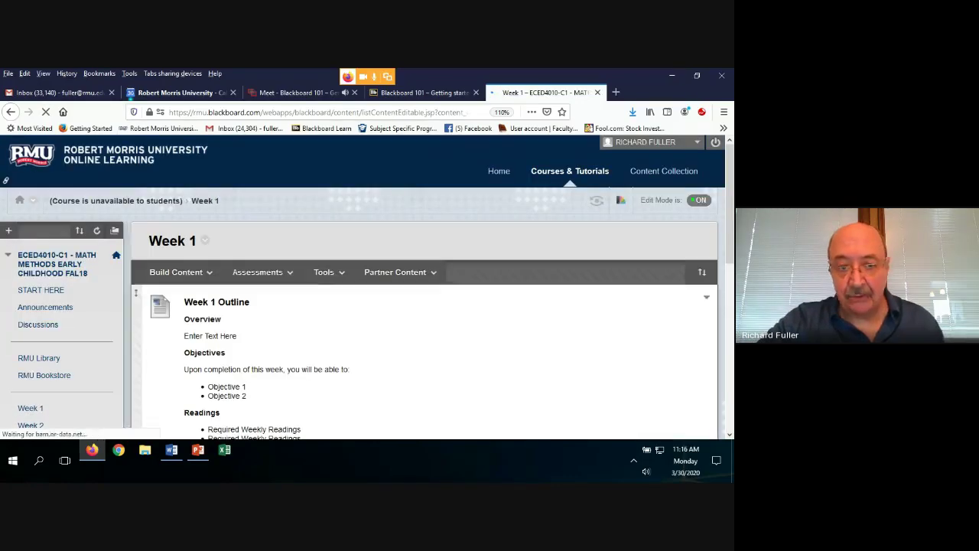
scroll(329, 305, "down", 4)
scroll(424, 287, "down", 2)
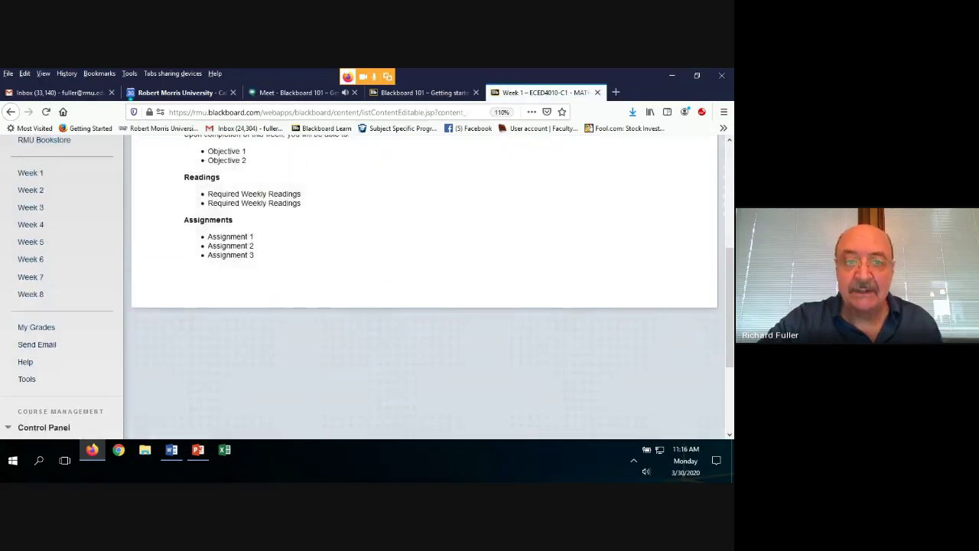
Open the Week 2 content area and review its outline template from the overview down to the assignments
scroll(424, 287, "up", 2)
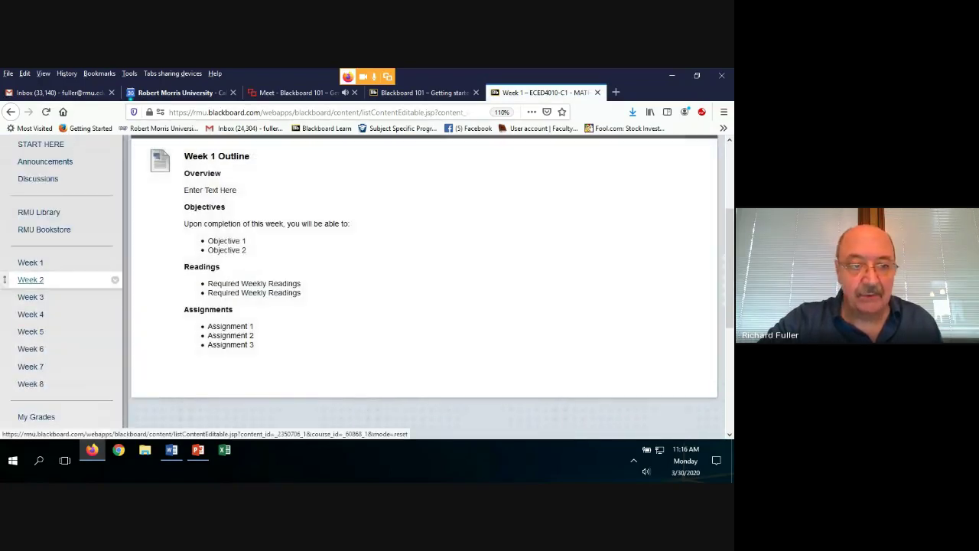
left_click(31, 280)
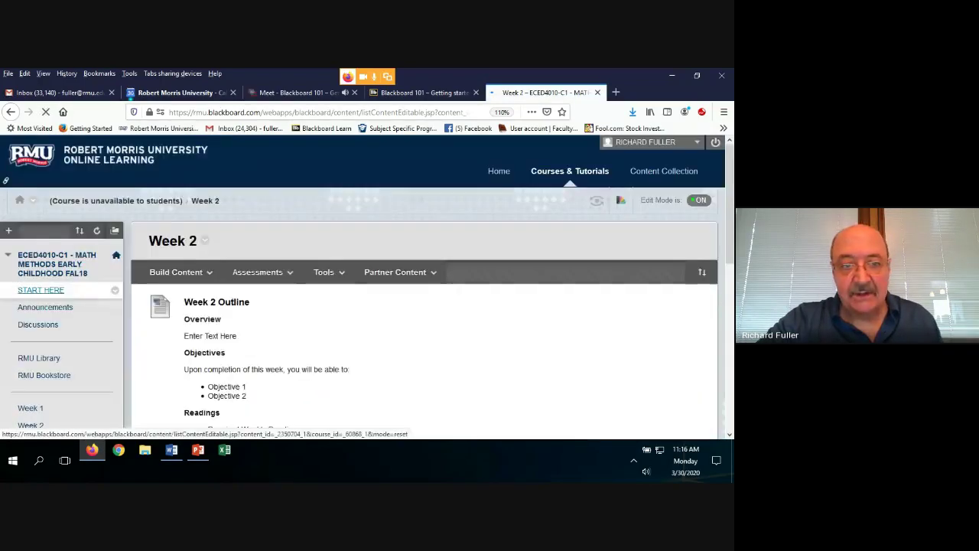
scroll(4, 345, "down", 3)
scroll(4, 344, "up", 2)
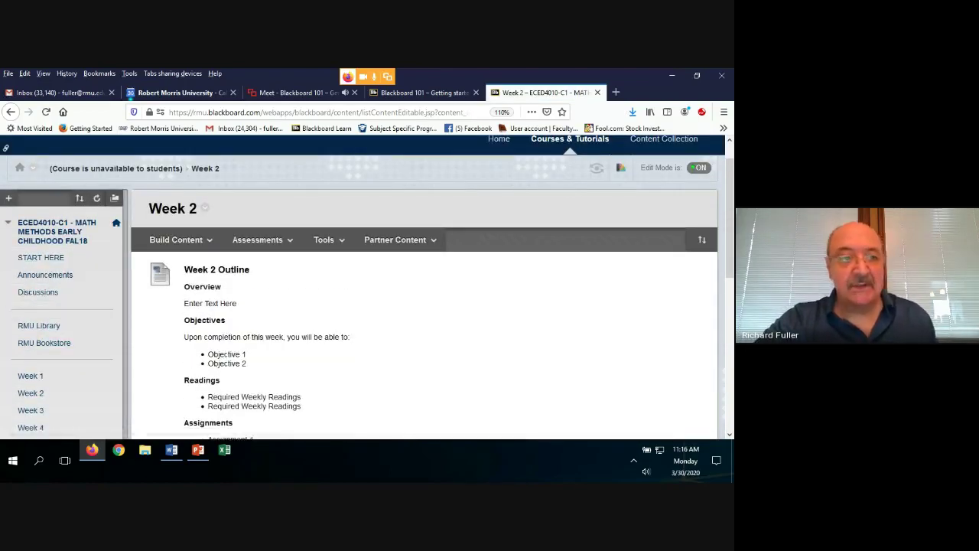
scroll(4, 298, "down", 1)
scroll(4, 298, "down", 3)
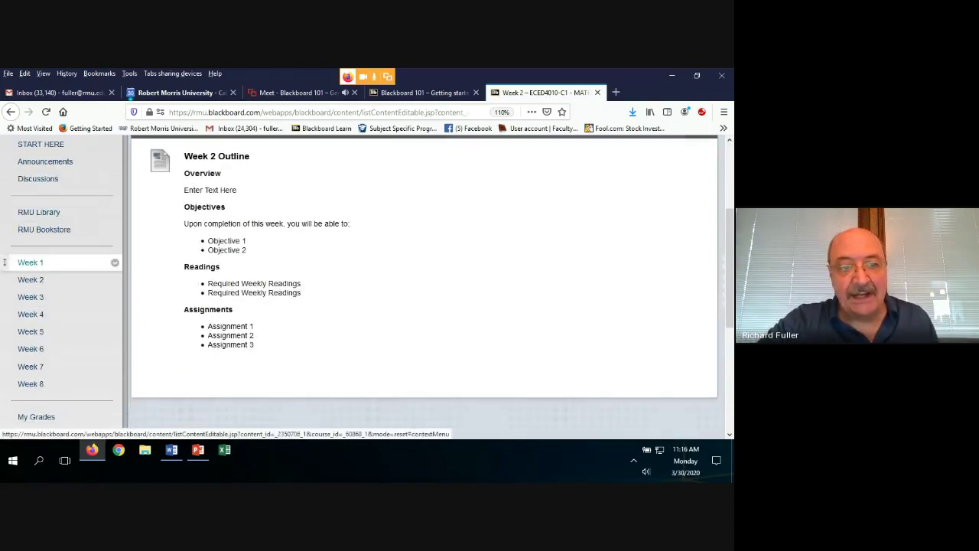
Delete the Week 1 content area from the course menu together with all of its content
left_click(115, 262)
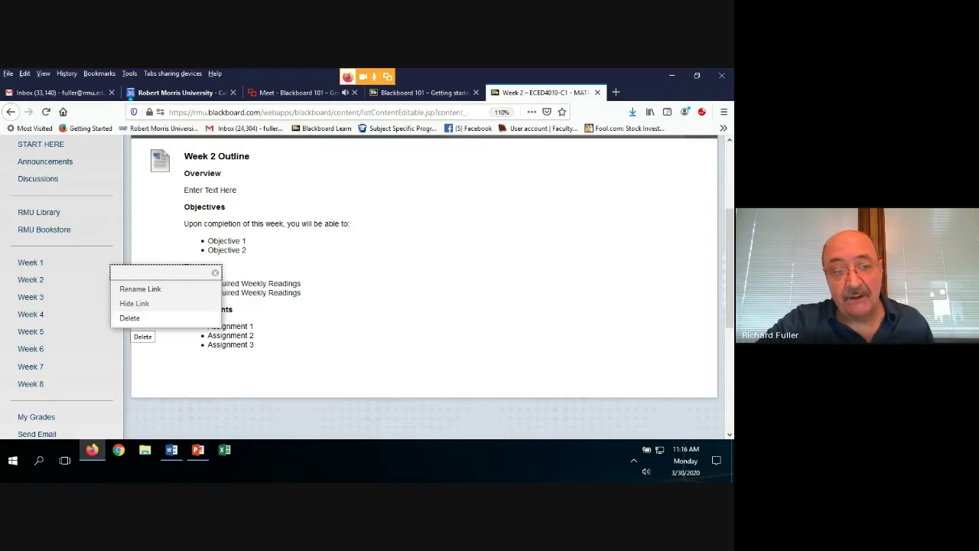
left_click(130, 318)
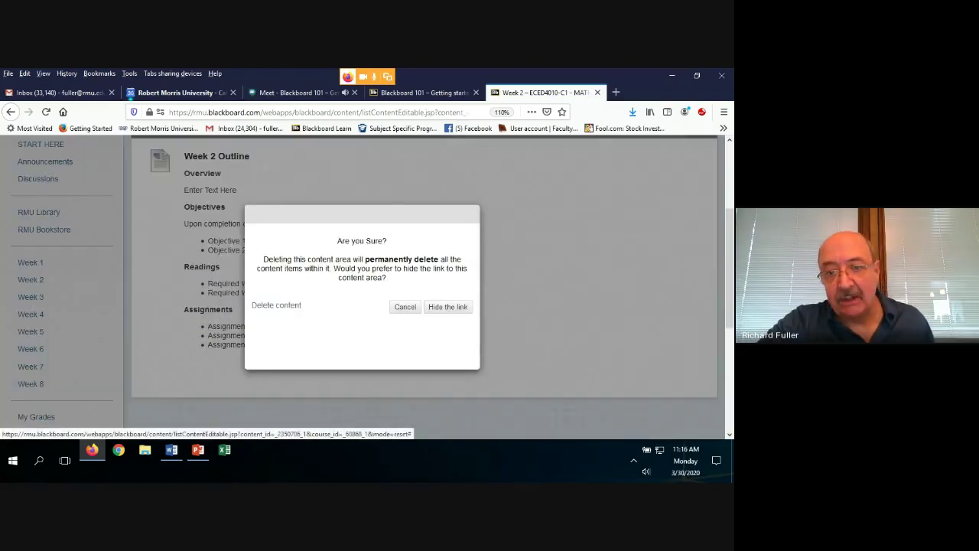
left_click(276, 304)
left_click(456, 319)
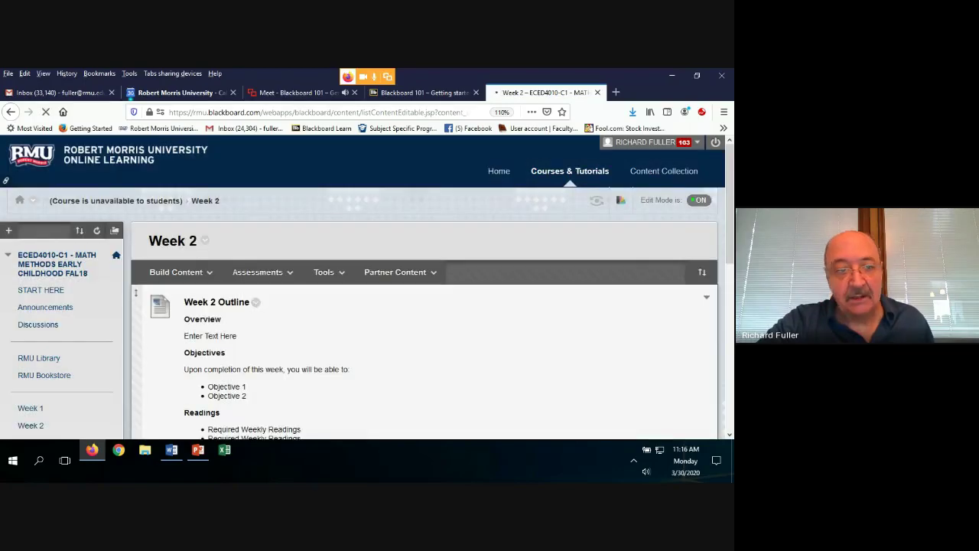
scroll(23, 296, "down", 3)
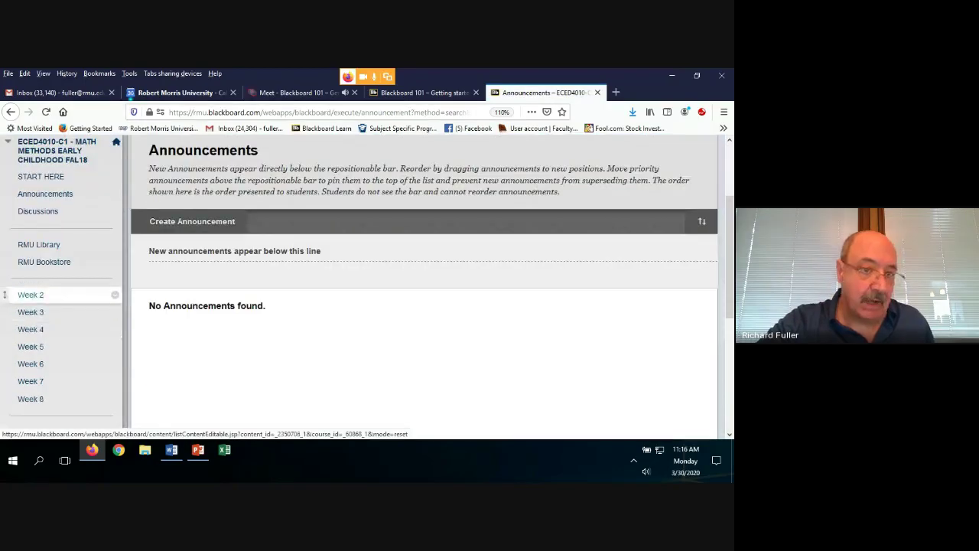
Add a content area named Week 1 to the course menu and move it directly above Week 2
scroll(5, 295, "up", 2)
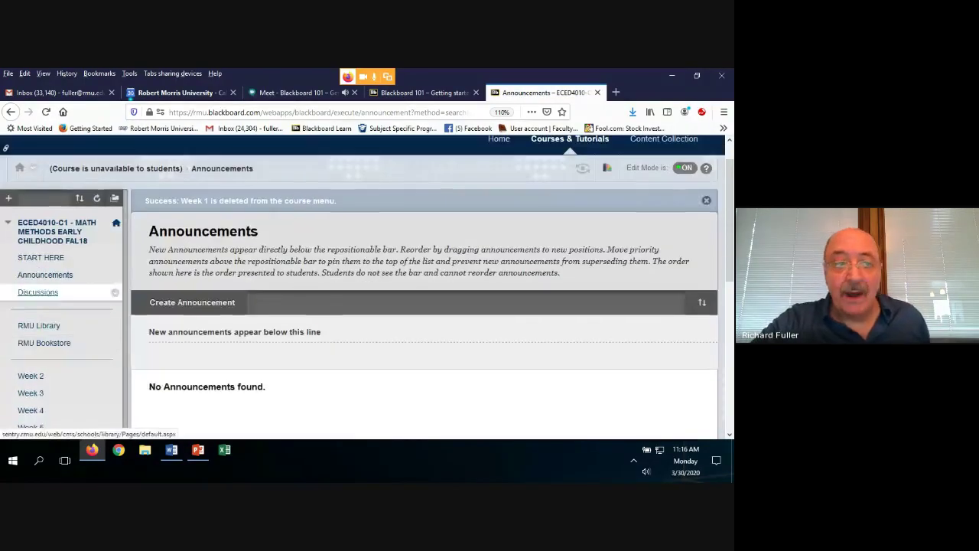
left_click(8, 198)
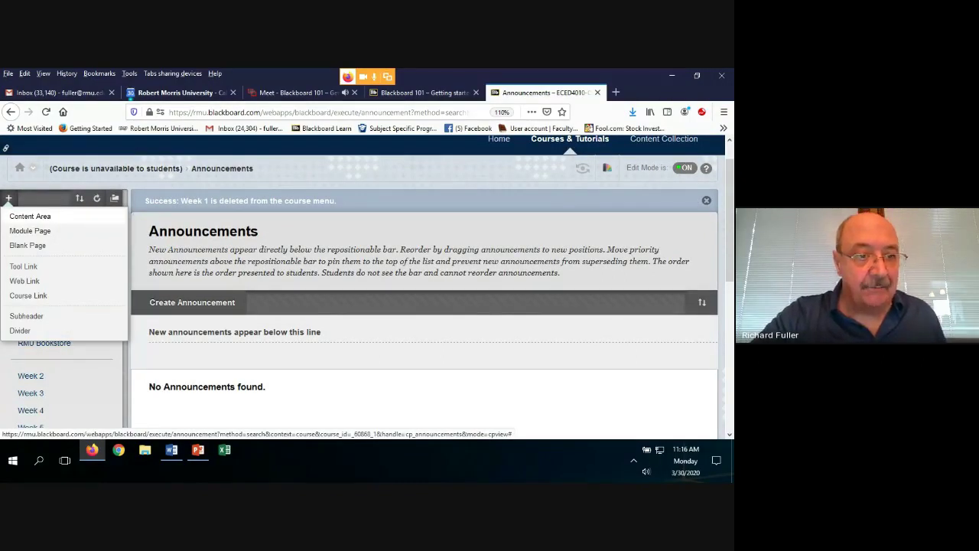
left_click(30, 215)
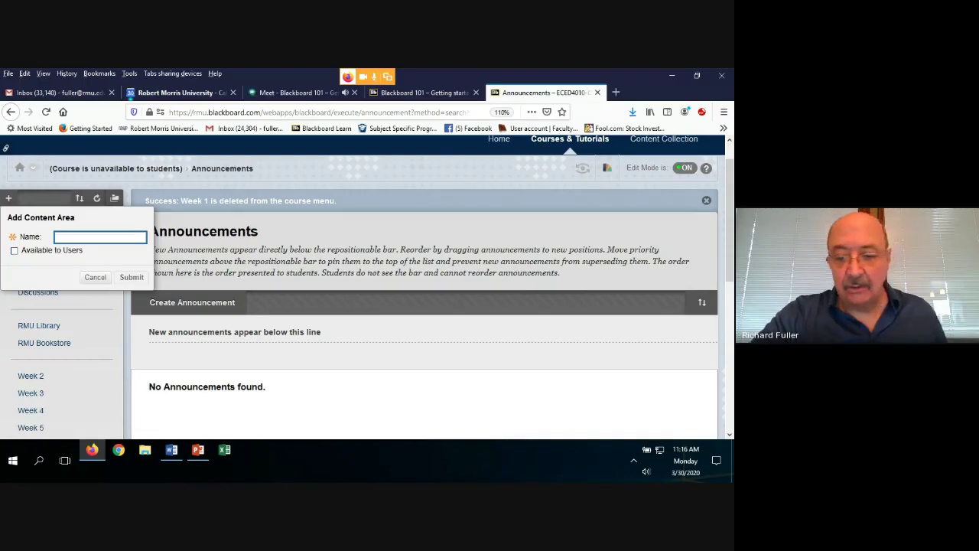
type("Week")
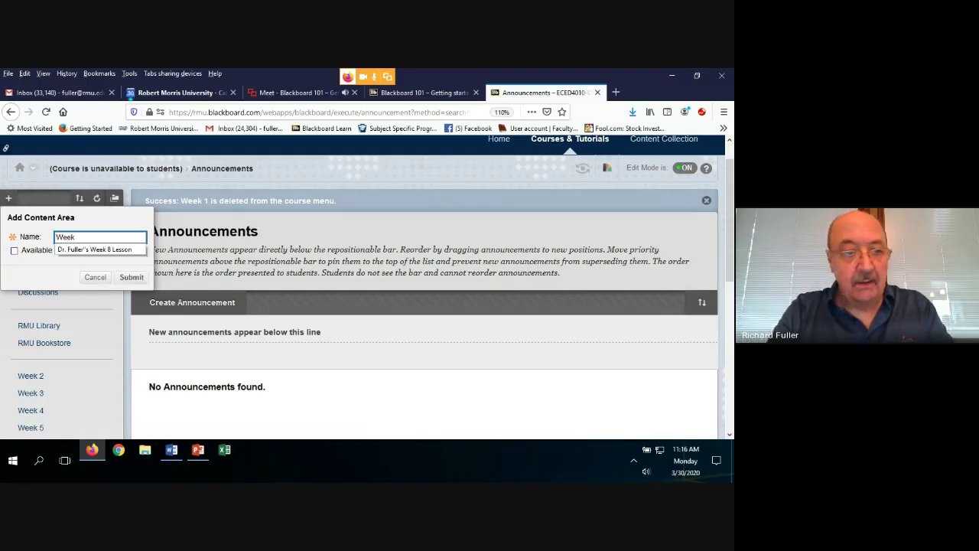
type(" 1")
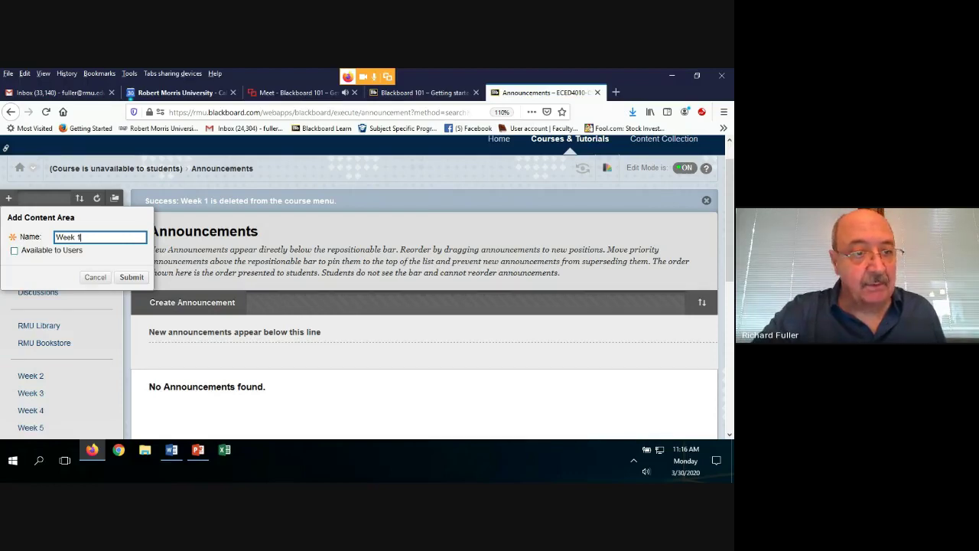
left_click(131, 276)
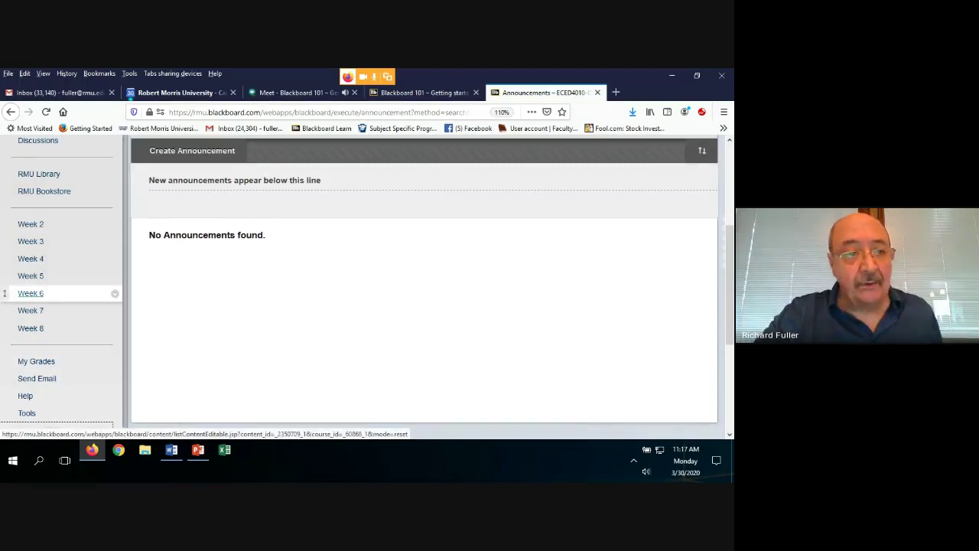
scroll(424, 283, "down", 3)
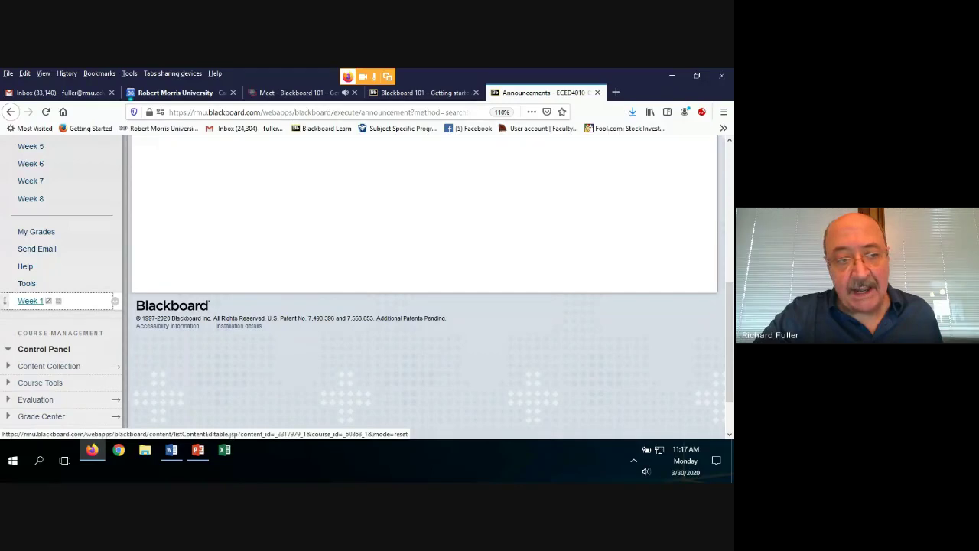
left_click_drag(5, 301, 5, 182)
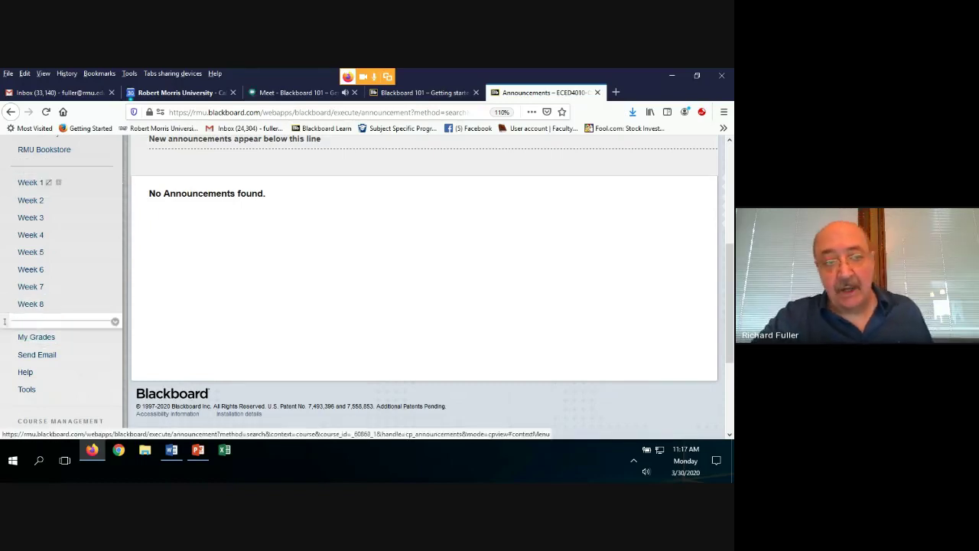
Examine the item types that can be added to the course menu and look over the list of weeks
scroll(61, 298, "up", 4)
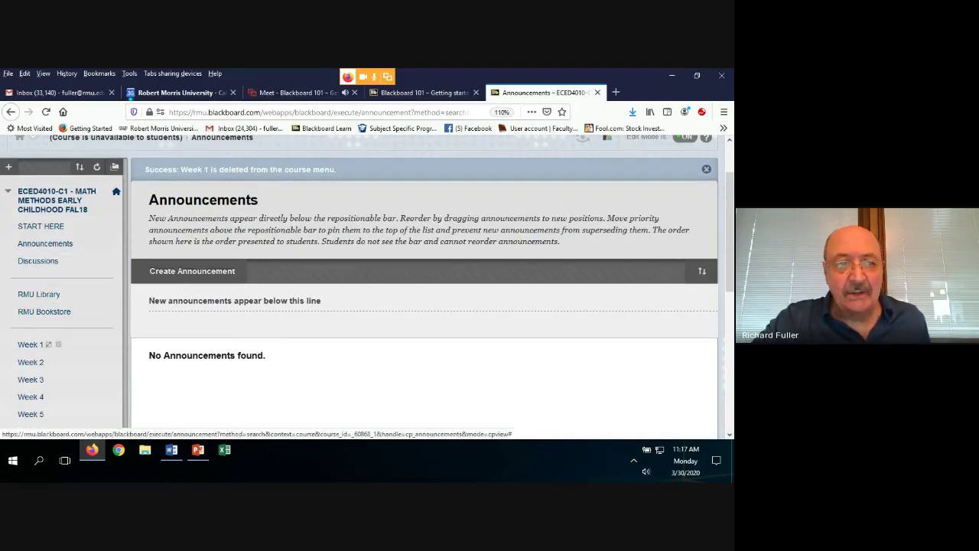
left_click(9, 166)
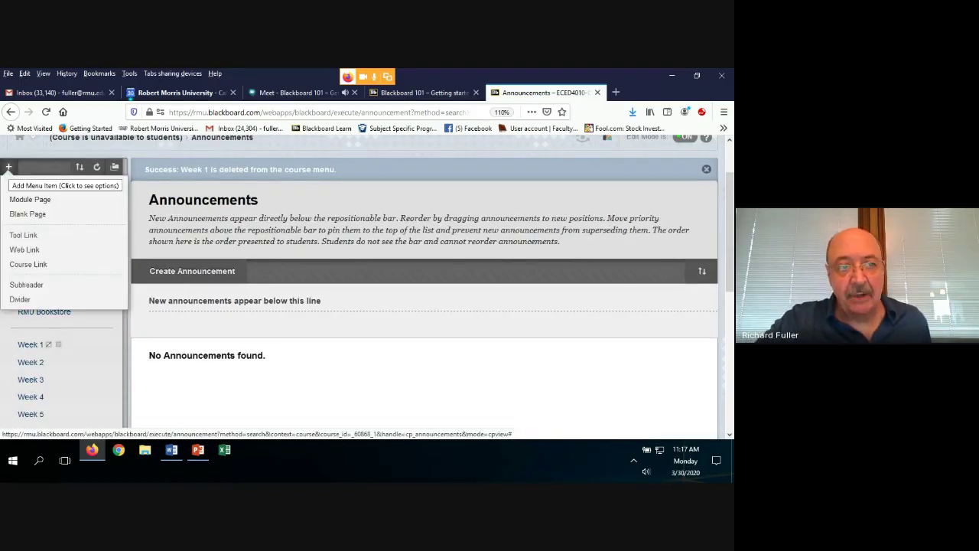
left_click(9, 166)
left_click(8, 166)
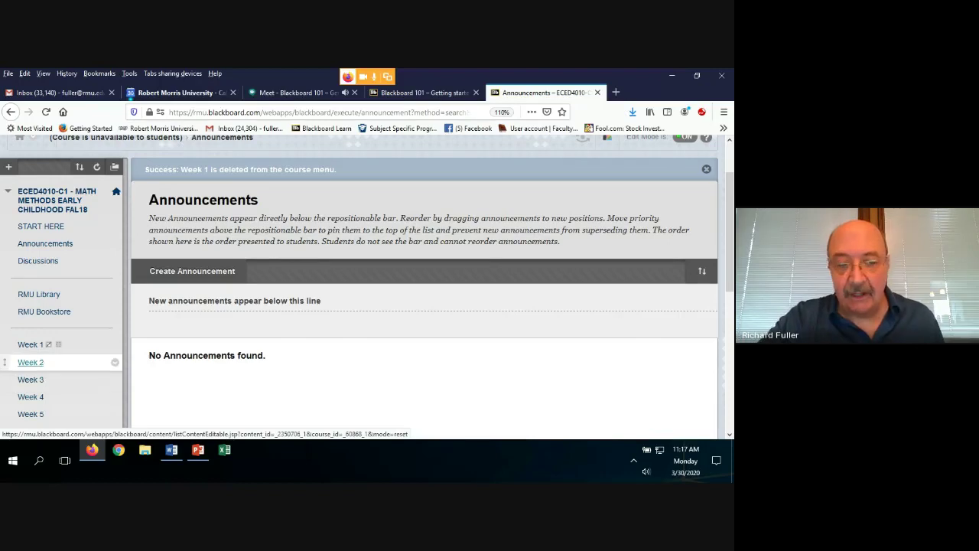
scroll(30, 378, "down", 1)
scroll(4, 376, "down", 2)
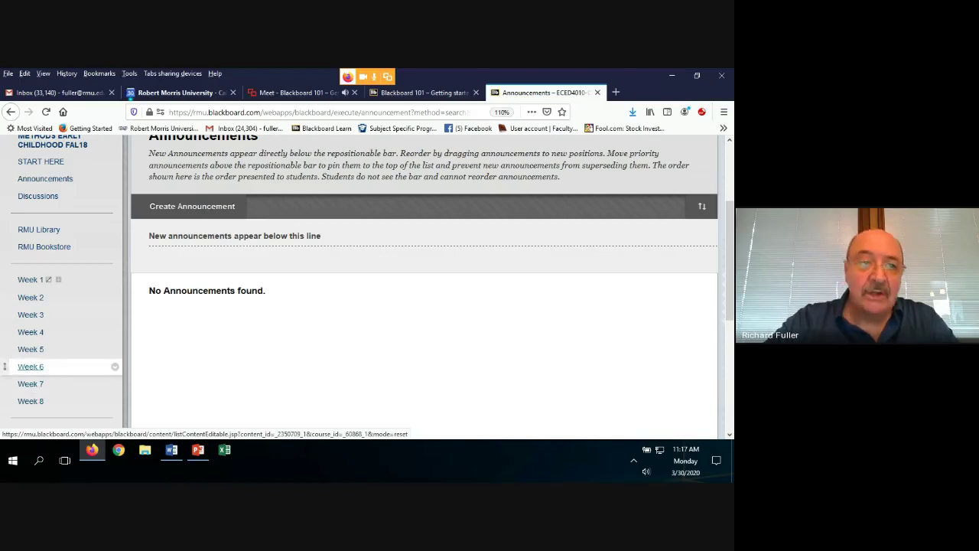
scroll(4, 367, "up", 3)
left_click(8, 230)
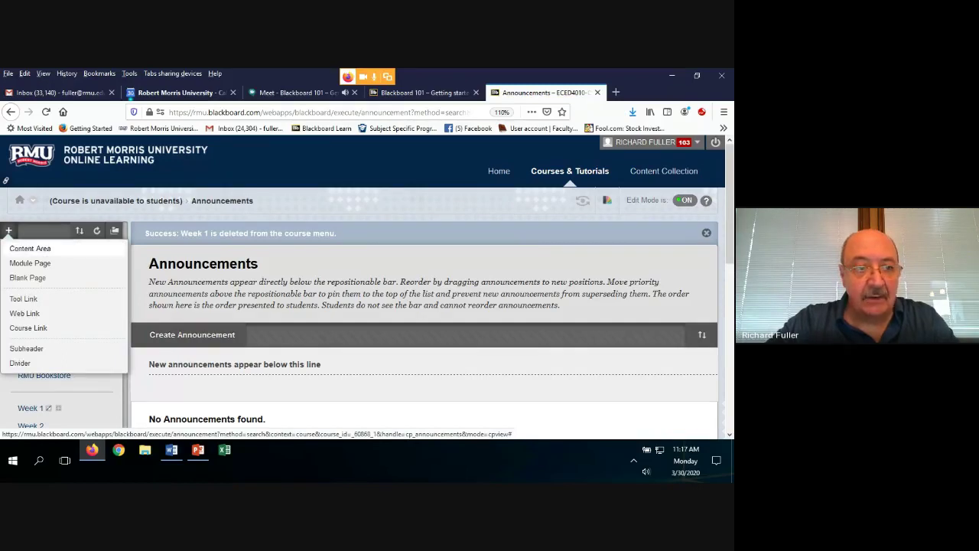
left_click(30, 248)
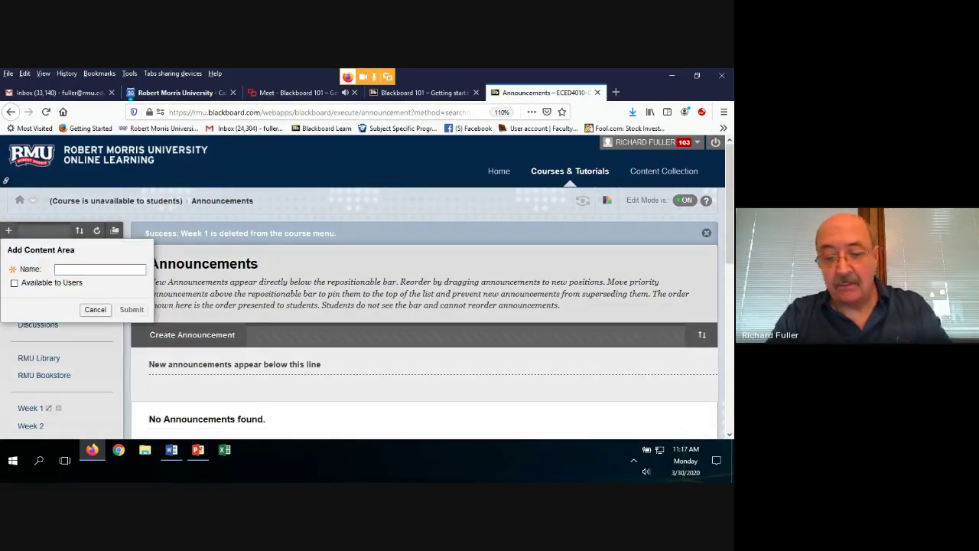
left_click(95, 309)
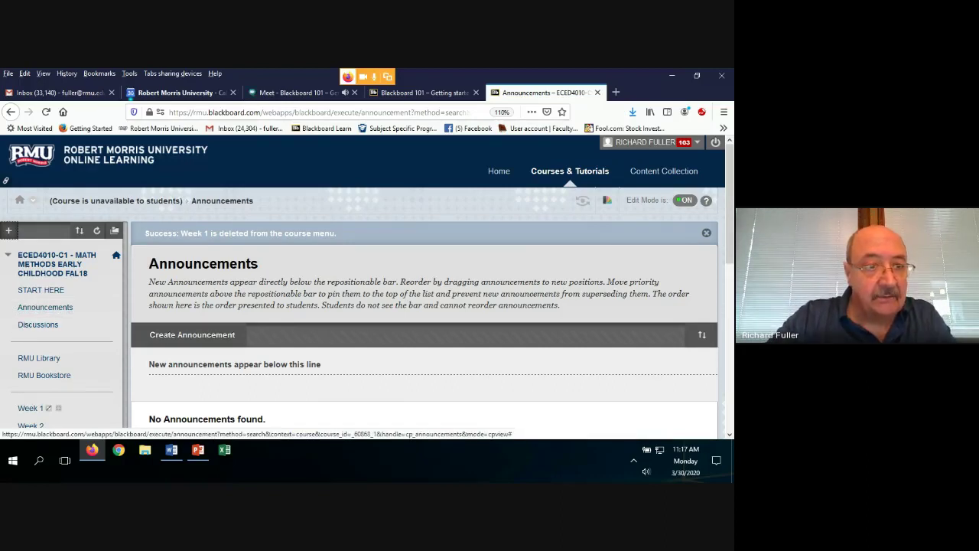
Add a content area named Topics of Study to the course menu and move it directly above Week 1
left_click(8, 230)
left_click(27, 248)
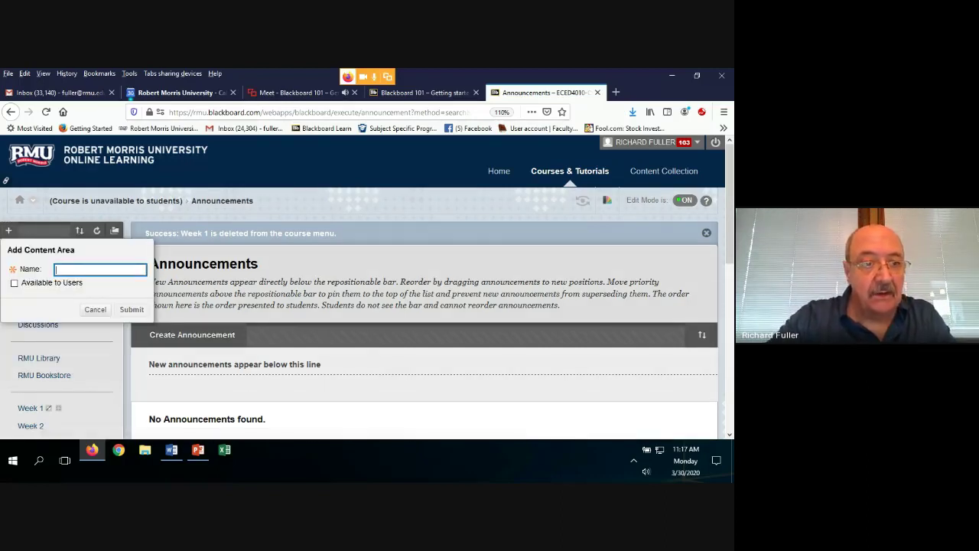
type("Topic")
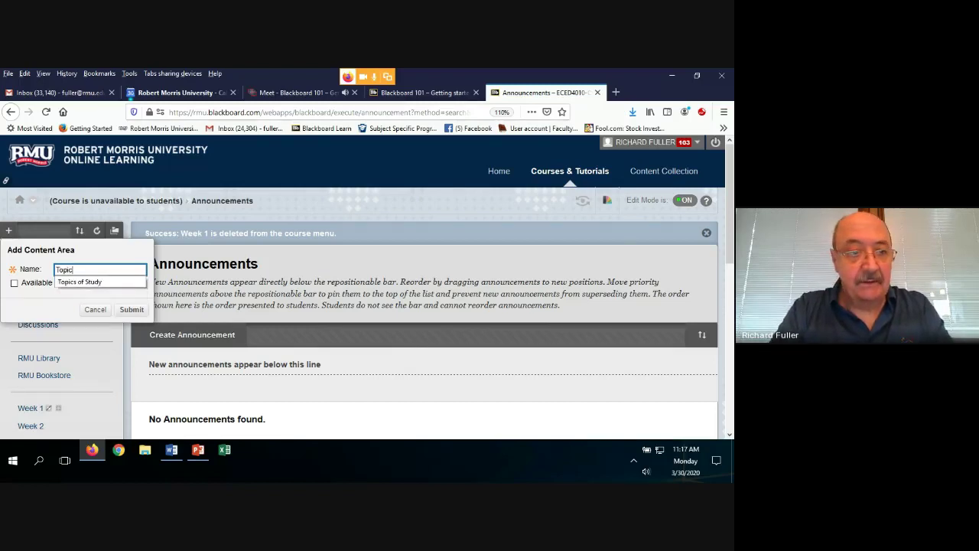
type("s of Study")
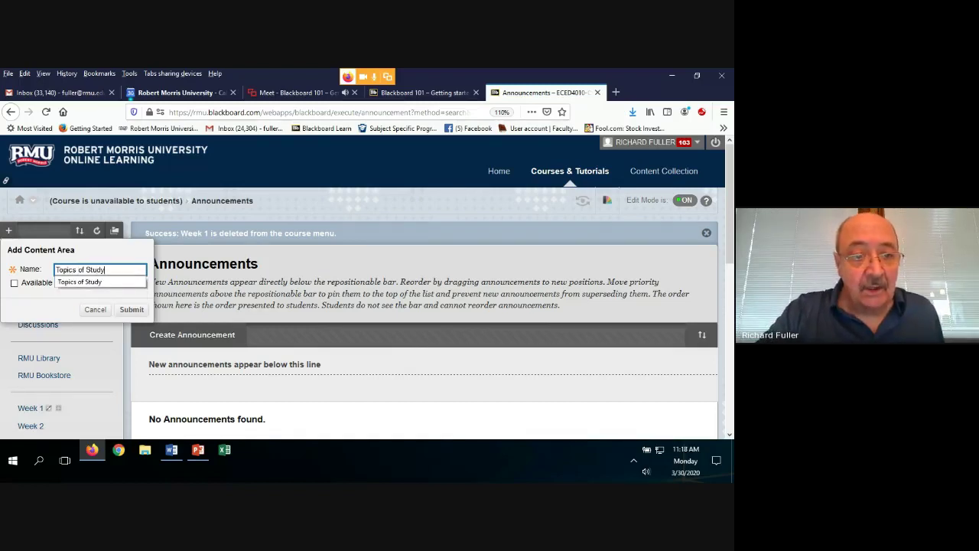
left_click(131, 309)
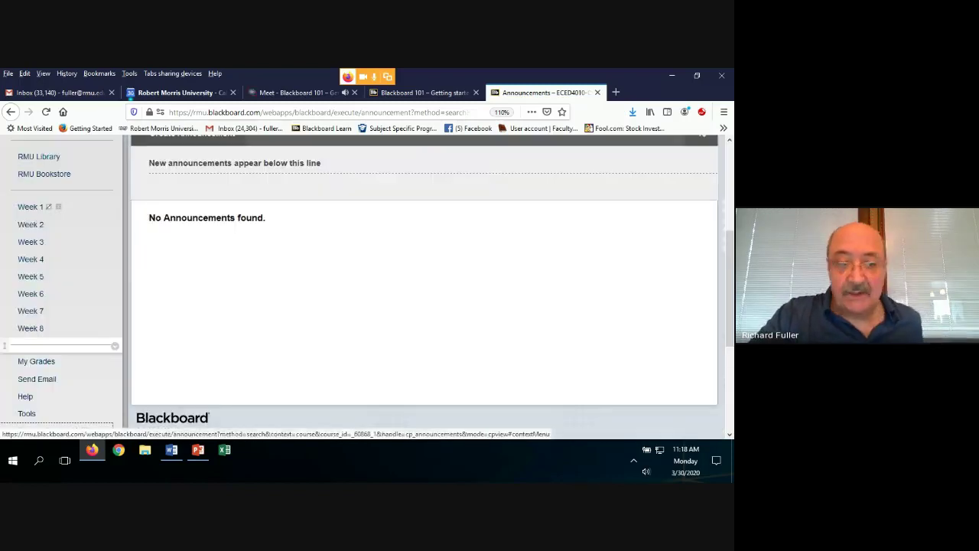
left_click_drag(44, 284, 43, 232)
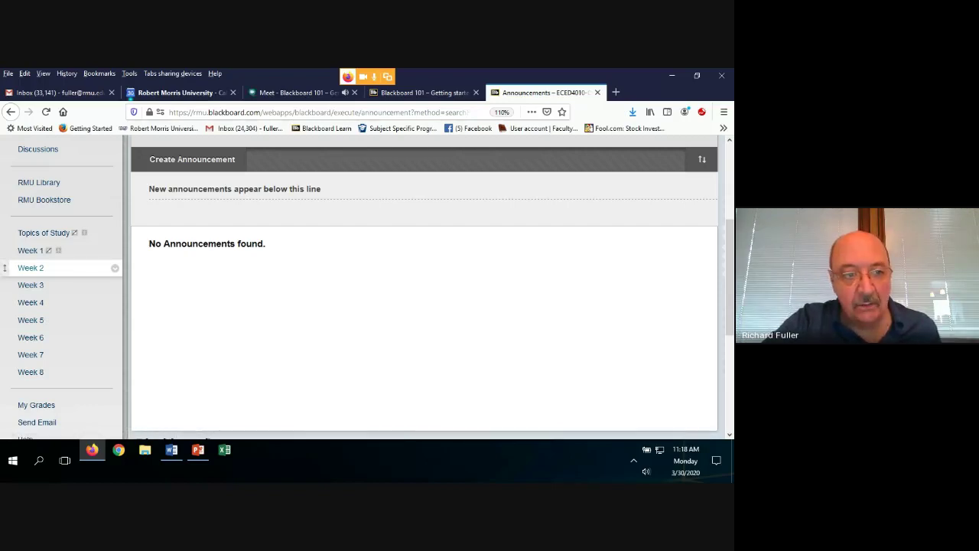
Move Week 2 below Week 3 in the course menu and return it to its place above Week 3
left_click_drag(5, 268, 5, 287)
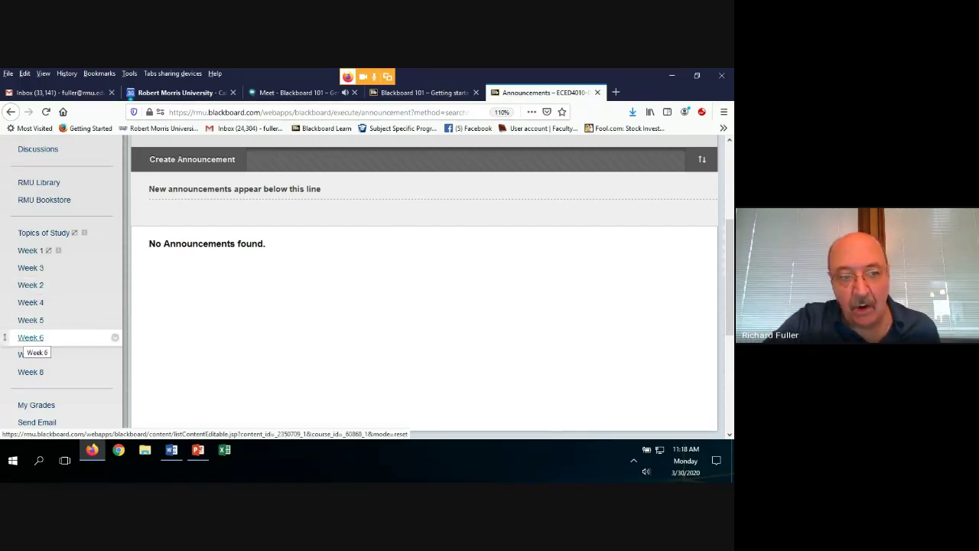
left_click_drag(5, 285, 4, 266)
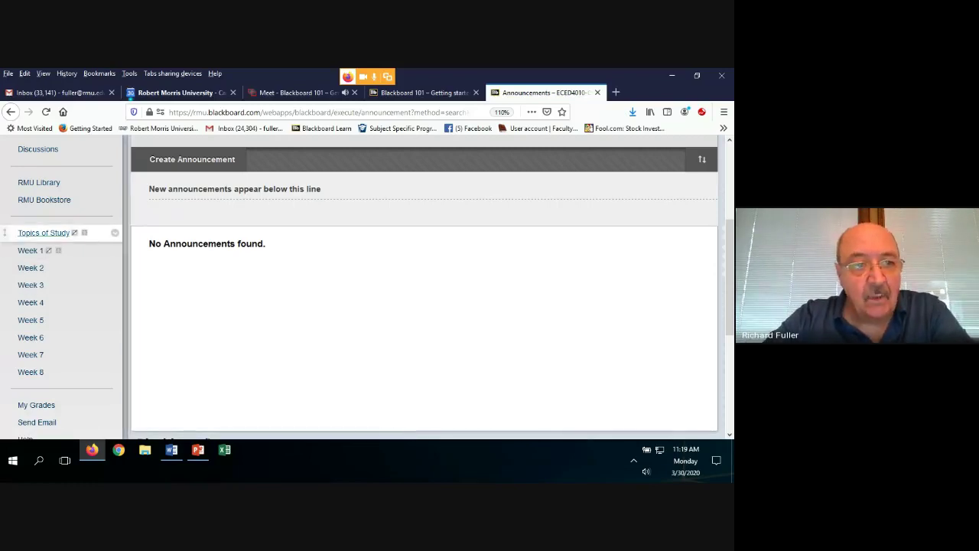
Open the Topics of Study content area and examine its Build Content, Assessments, Tools and Partner Content options
left_click(43, 232)
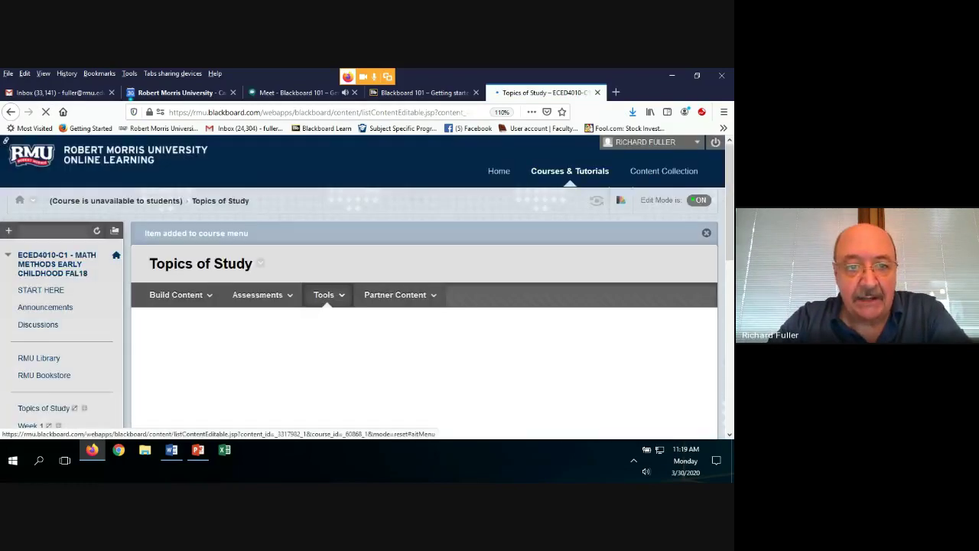
left_click(328, 294)
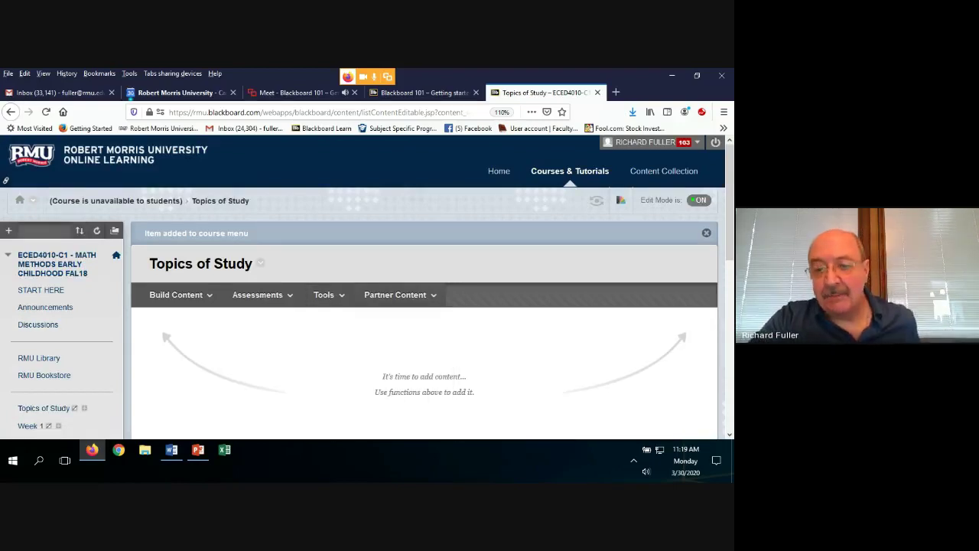
left_click(175, 294)
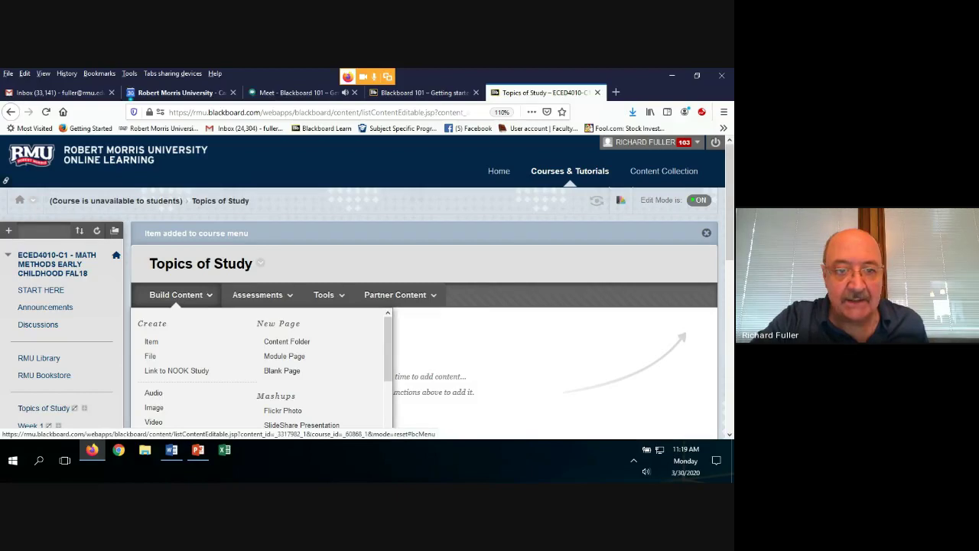
left_click(257, 295)
left_click(324, 294)
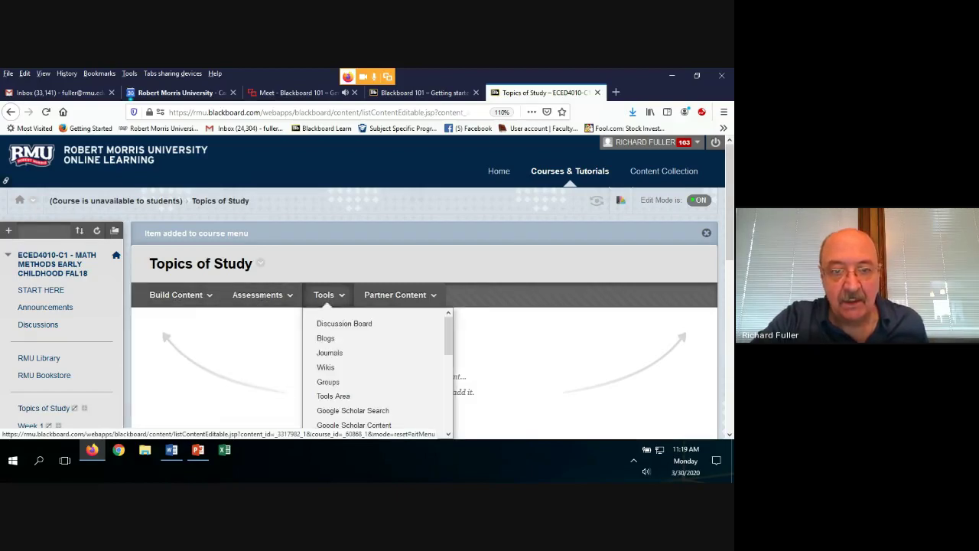
left_click(395, 295)
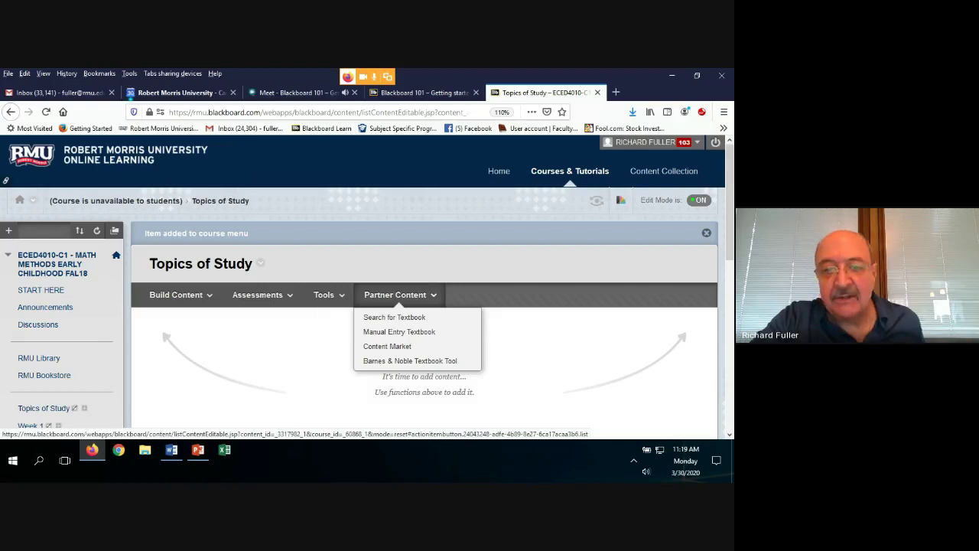
Create a new content item in Topics of Study and name it Example Item
key("Escape")
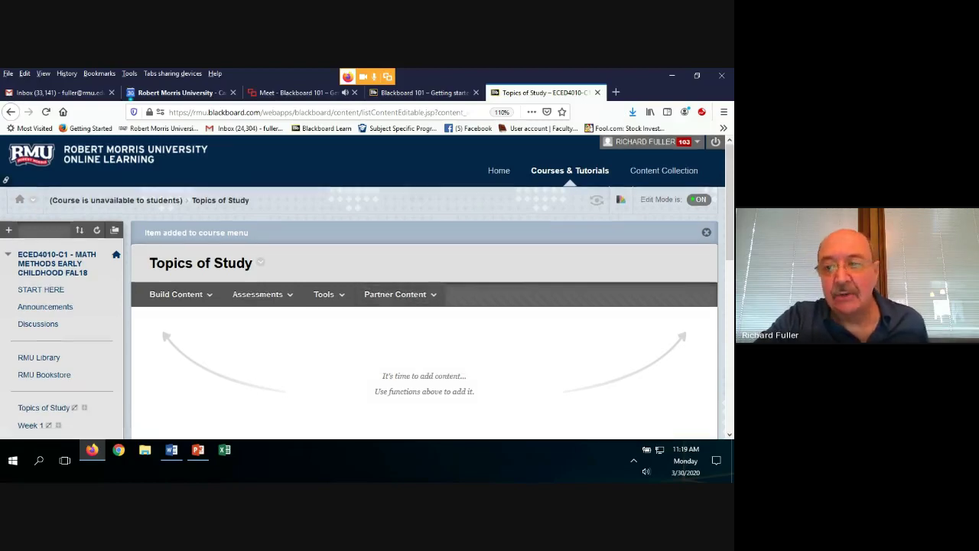
scroll(367, 284, "down", 1)
scroll(367, 284, "down", 2)
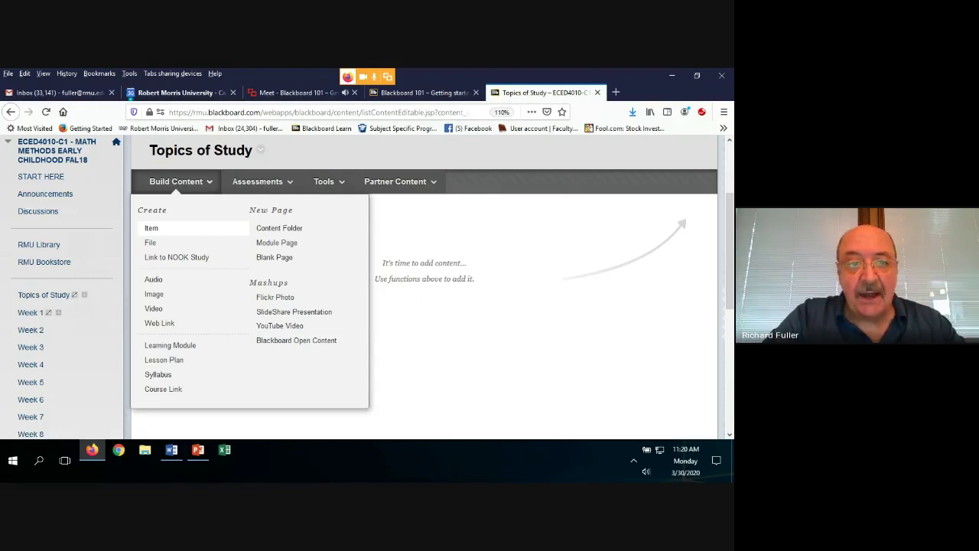
left_click(151, 228)
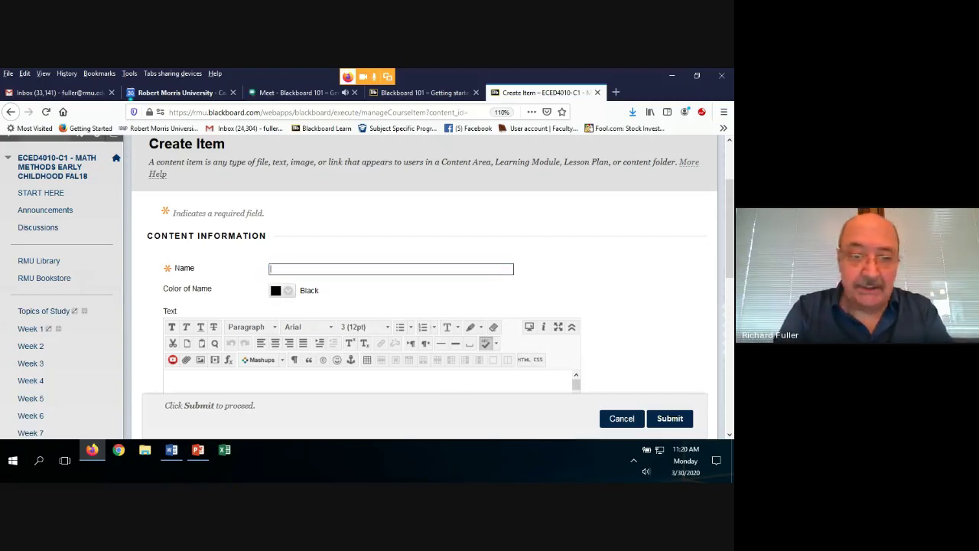
type("Exa")
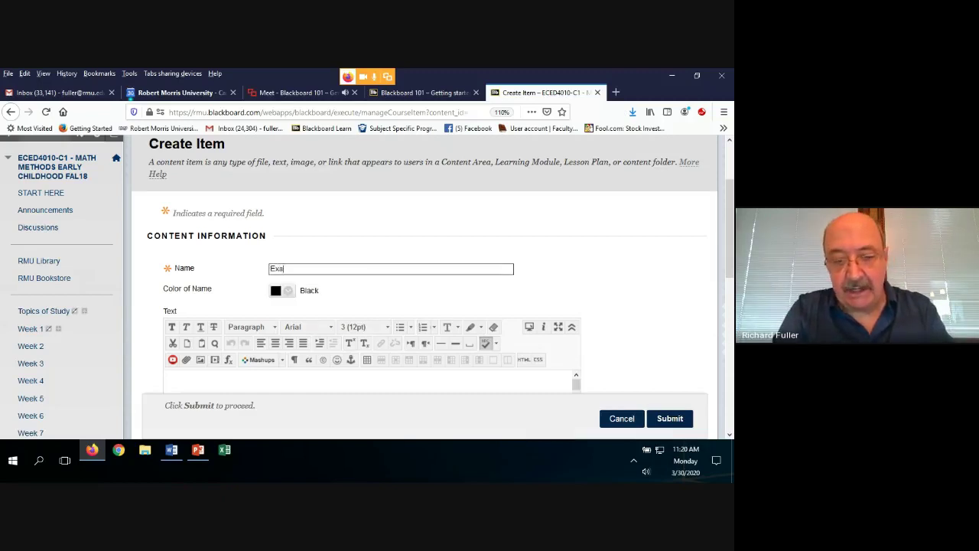
type("mple Item")
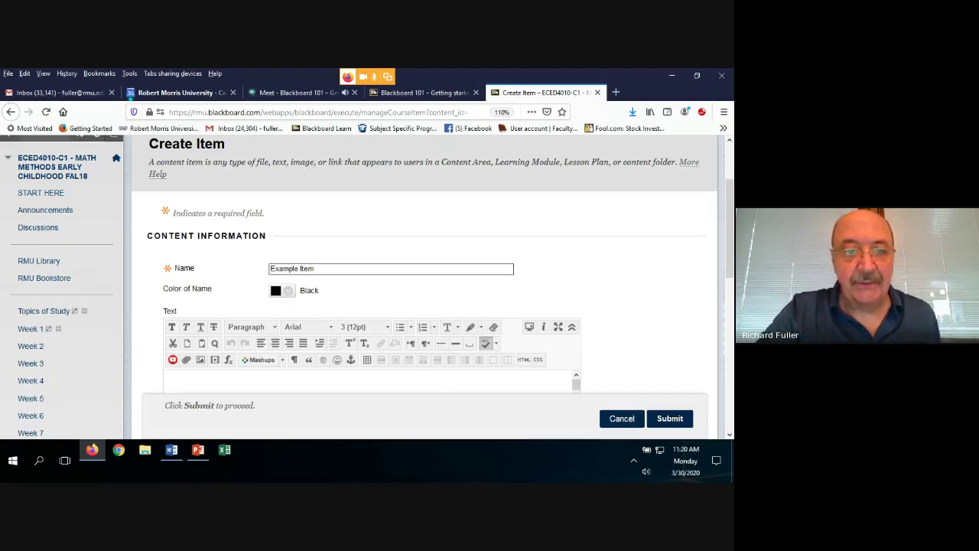
Enter the item text "This is an article that I would like everyone to read prior to class on Wednesday."
scroll(424, 285, "down", 2)
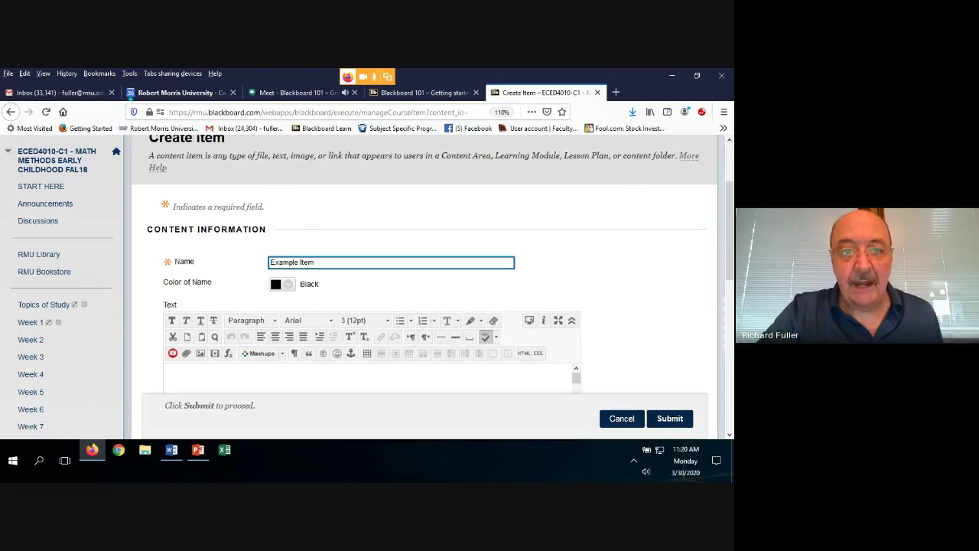
scroll(424, 285, "down", 1)
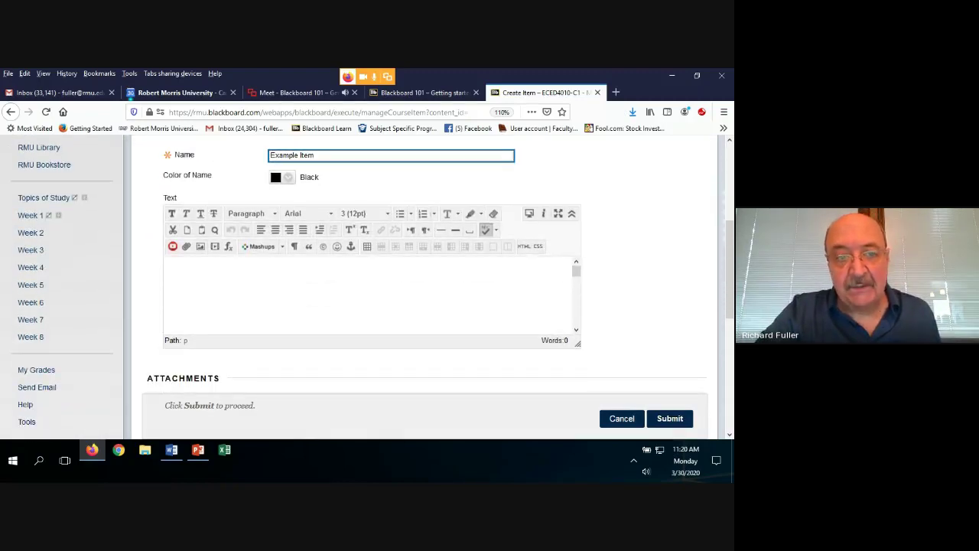
left_click(167, 273)
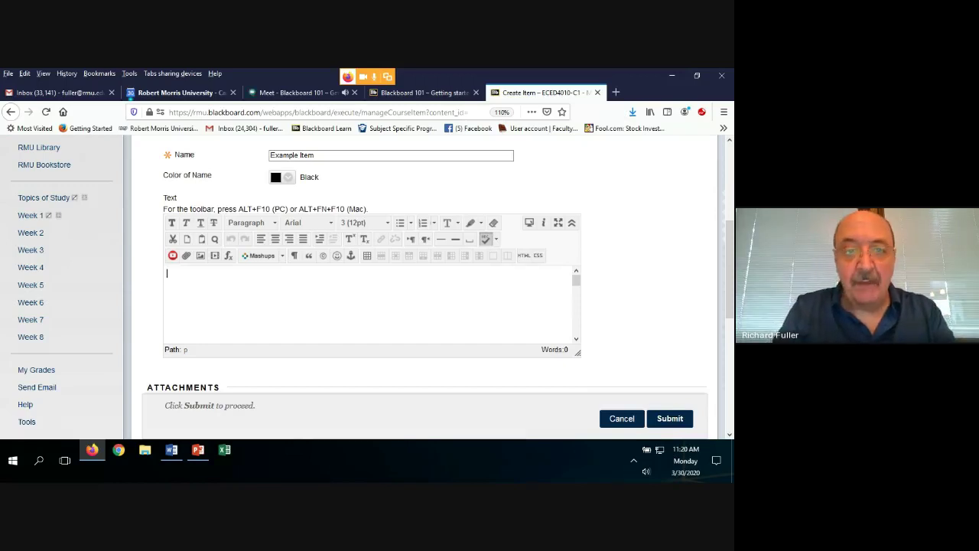
type("This is ")
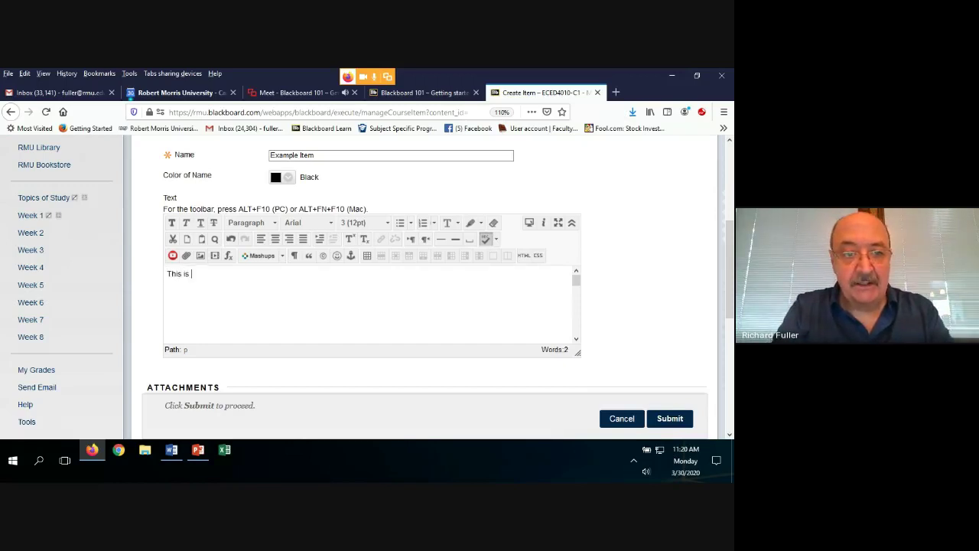
type("an article t")
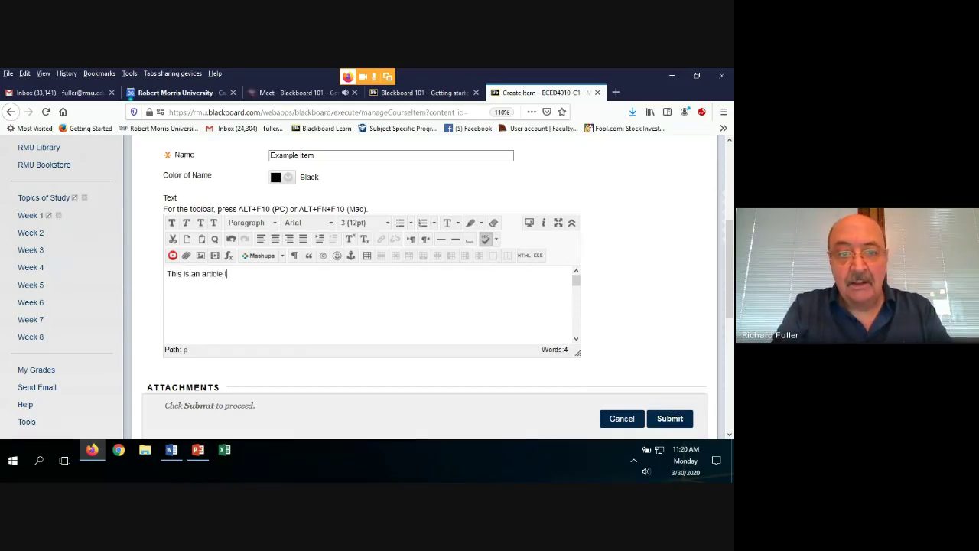
type("hat I would")
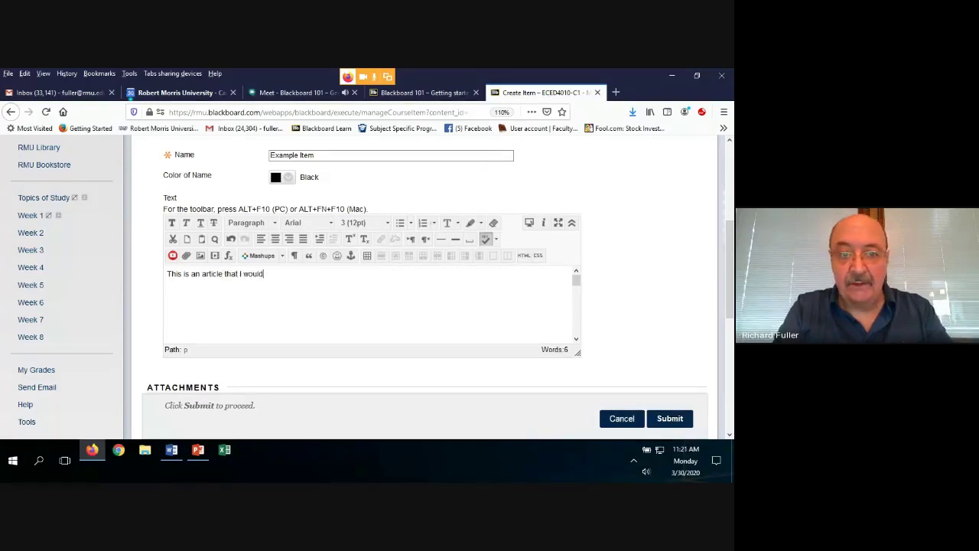
type(" like everyone")
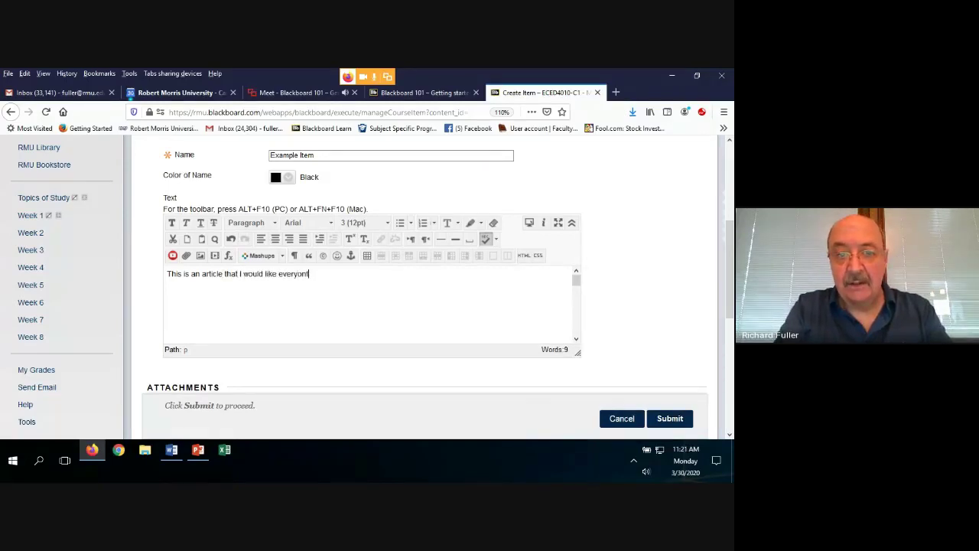
type(" to")
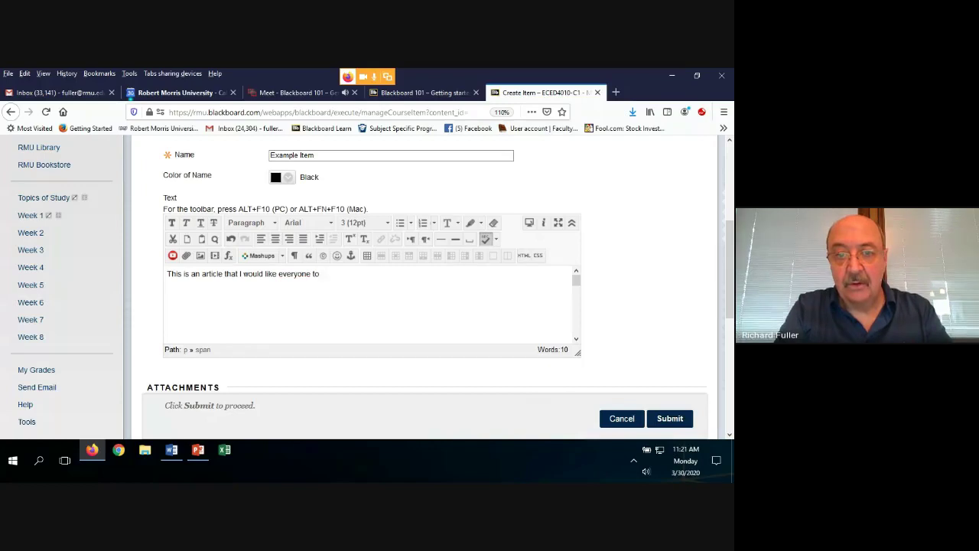
type(" read p")
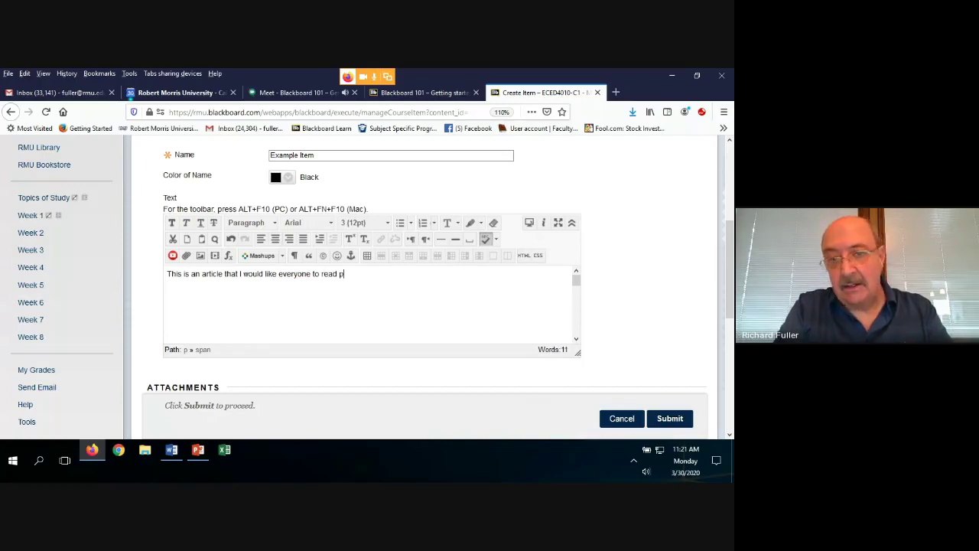
type("rior to class on ")
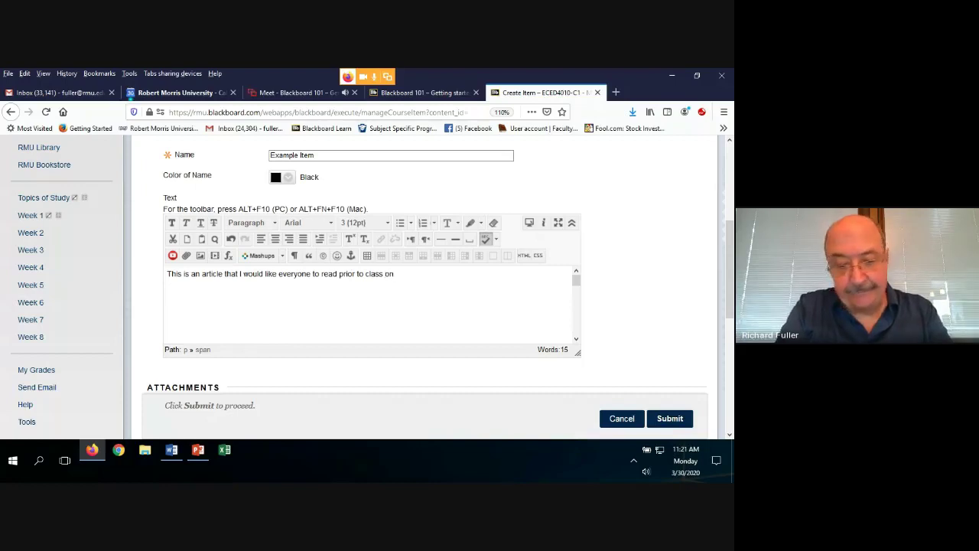
type("Wednesday.")
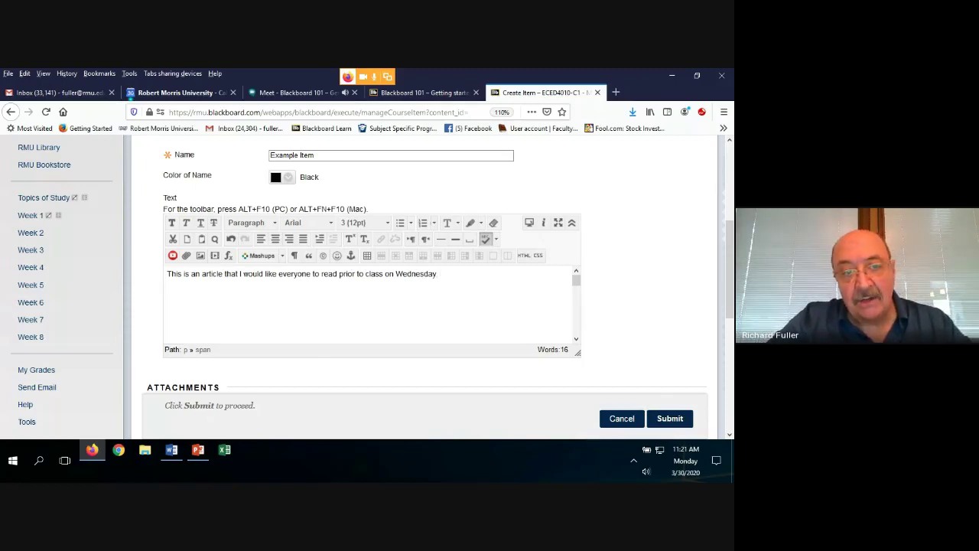
Format the whole article sentence as bold and italic with the blue text colour 0000FF
left_click_drag(166, 273, 440, 273)
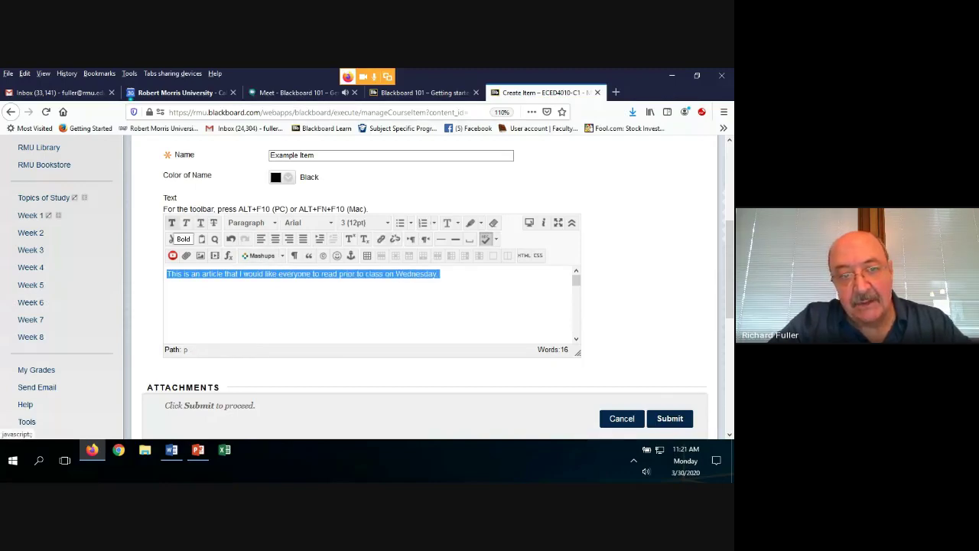
left_click(172, 223)
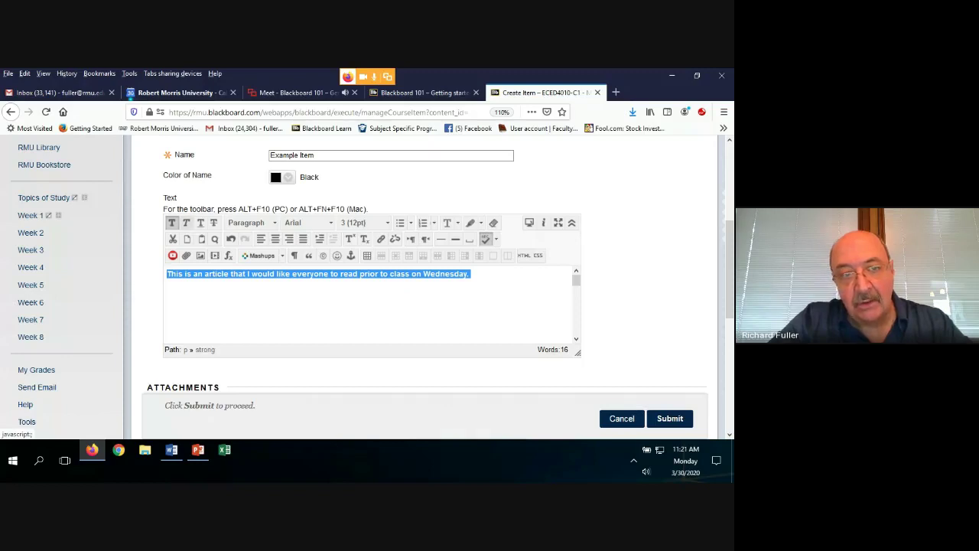
left_click(186, 222)
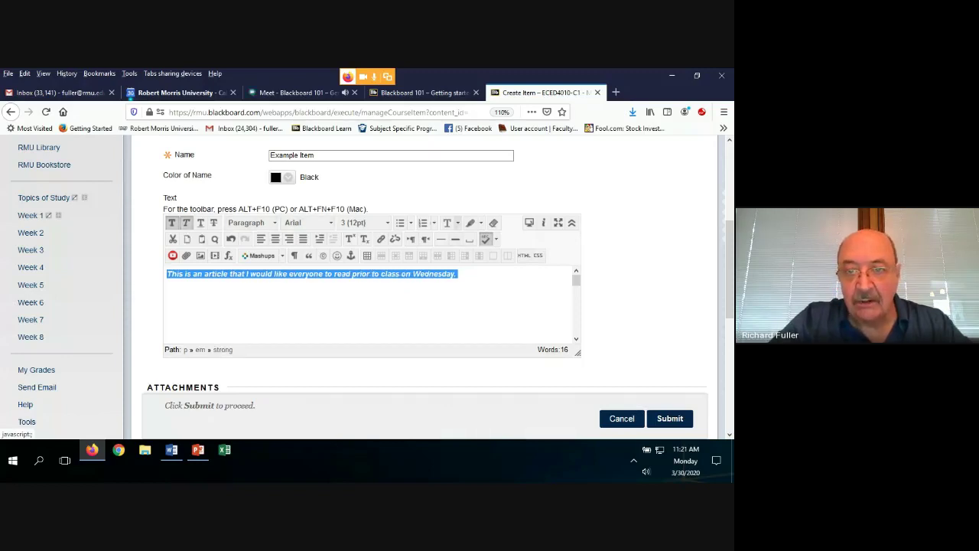
left_click(457, 223)
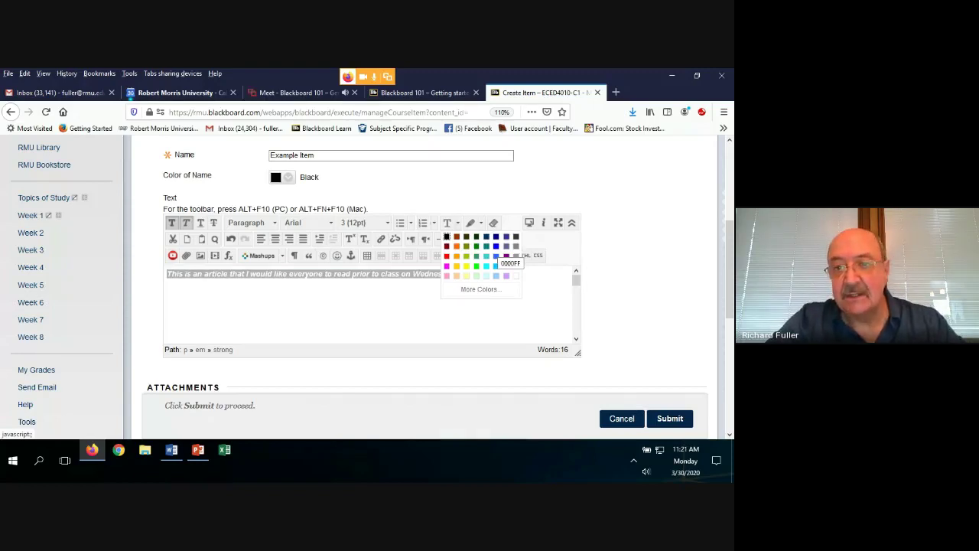
left_click(495, 255)
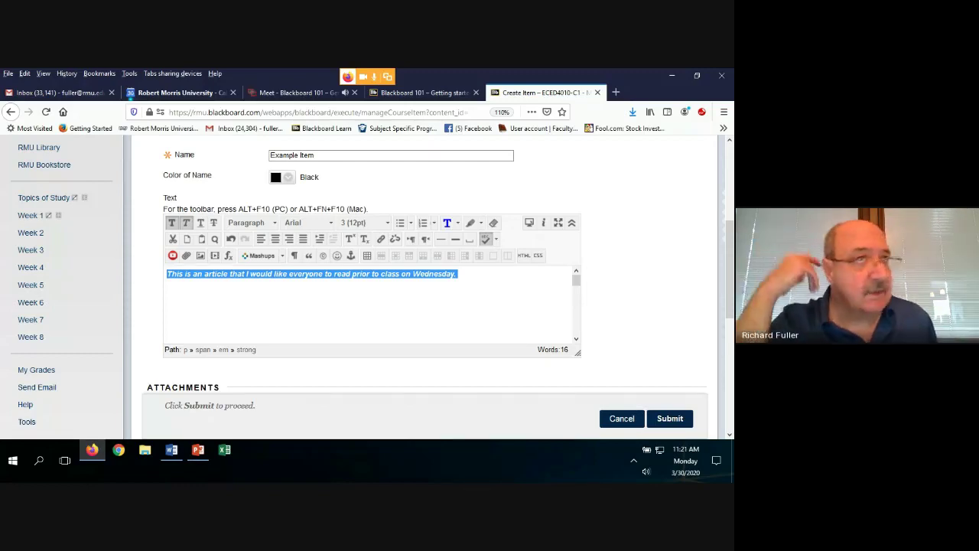
left_click(367, 306)
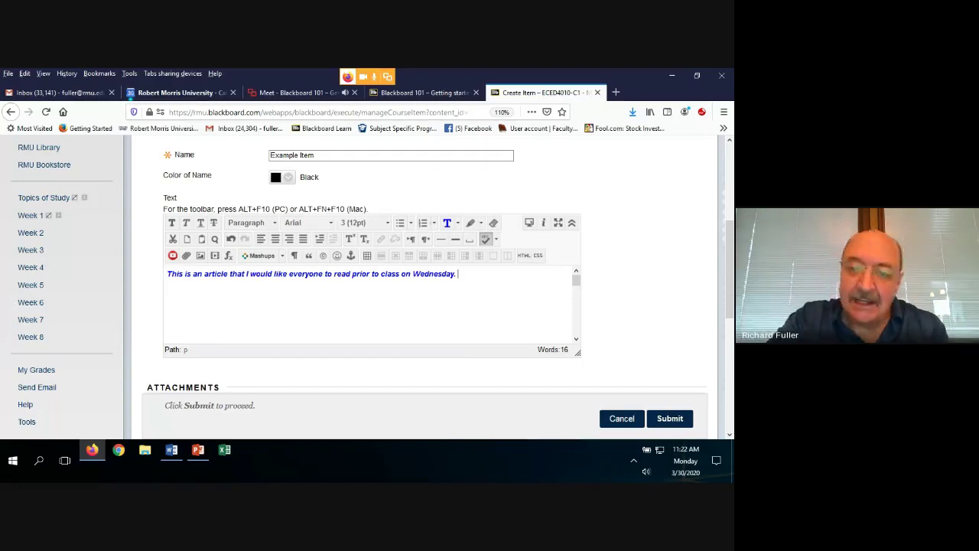
Add several blank lines below the article sentence in the item text
key("Return")
key("Return")
key("Return")
key("Return")
key("Return")
key("Return")
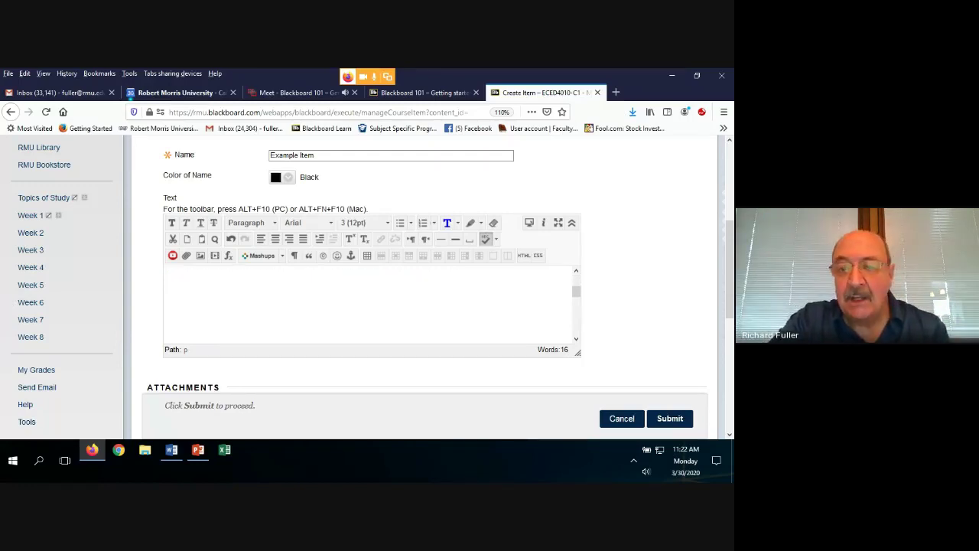
Attach the Word document Black Board Basics from the computer's Alternative Delivery Systems folder to the item
scroll(428, 290, "up", 4)
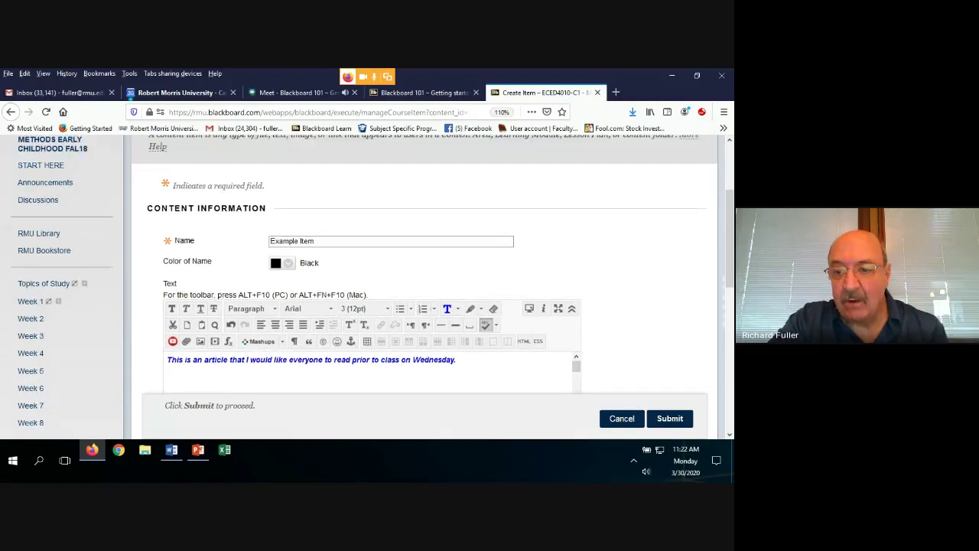
scroll(429, 290, "down", 7)
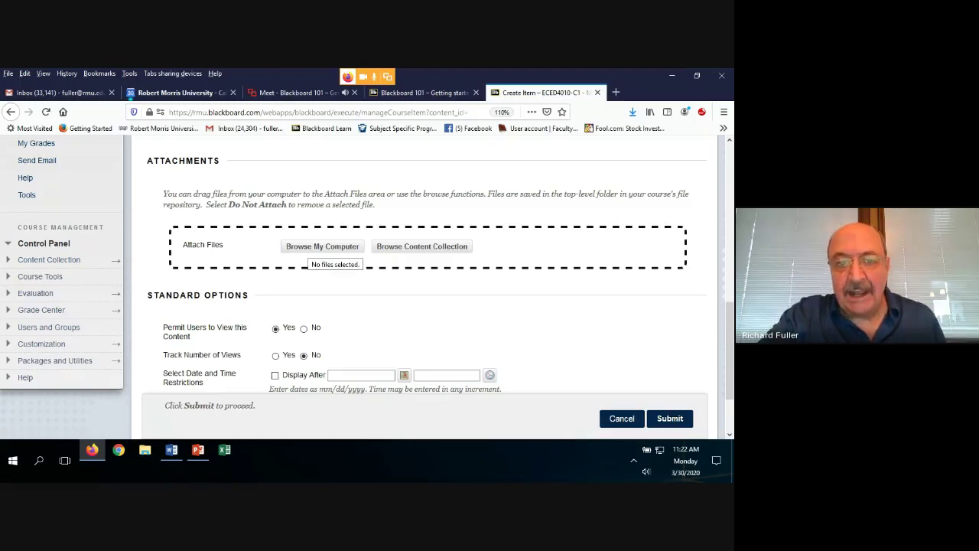
left_click(322, 246)
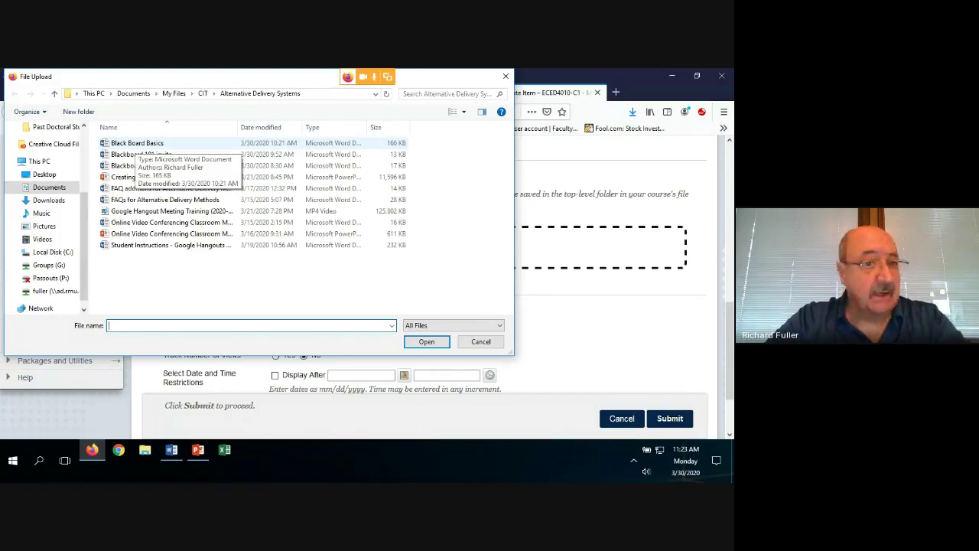
double_click(131, 144)
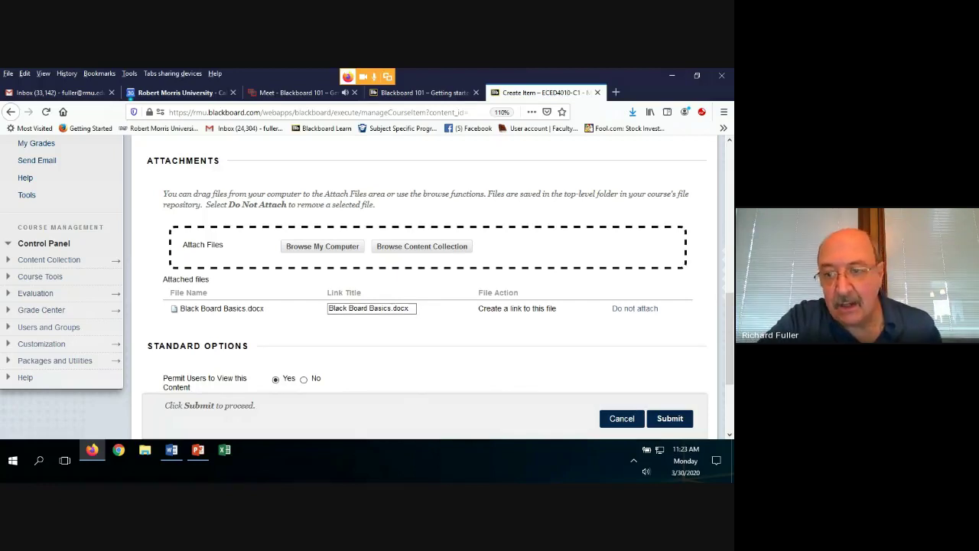
Turn on tracking of the number of views and view the Display After and Display Until calendars without choosing a date
scroll(429, 267, "down", 3)
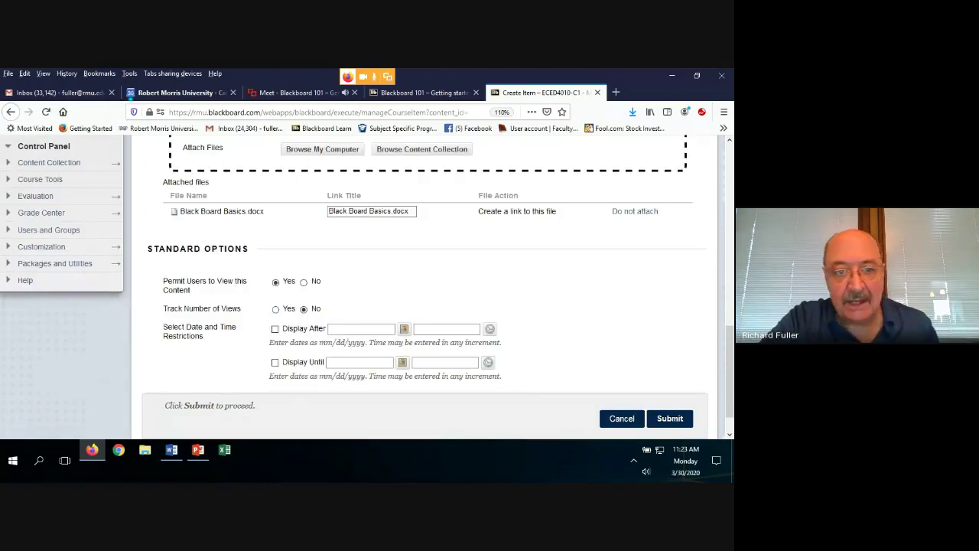
left_click(275, 309)
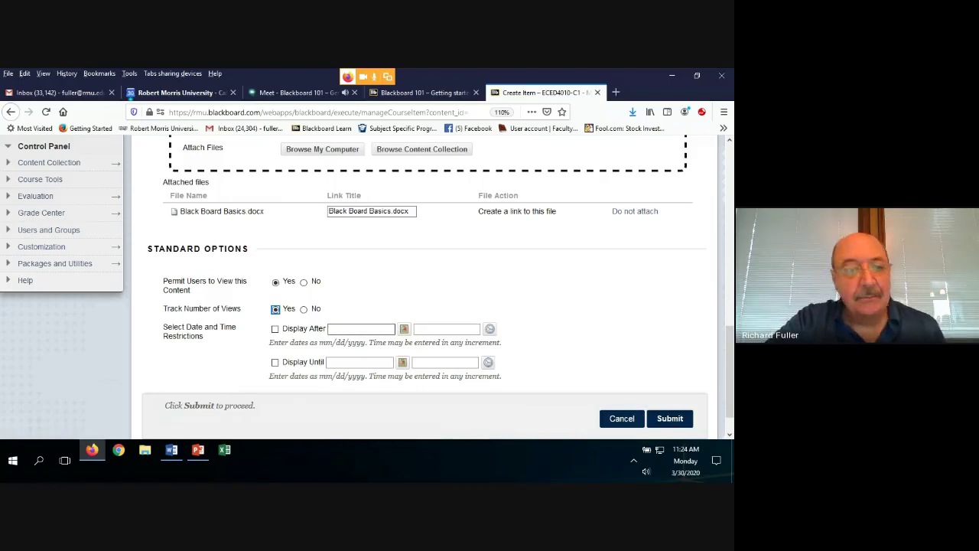
left_click(403, 328)
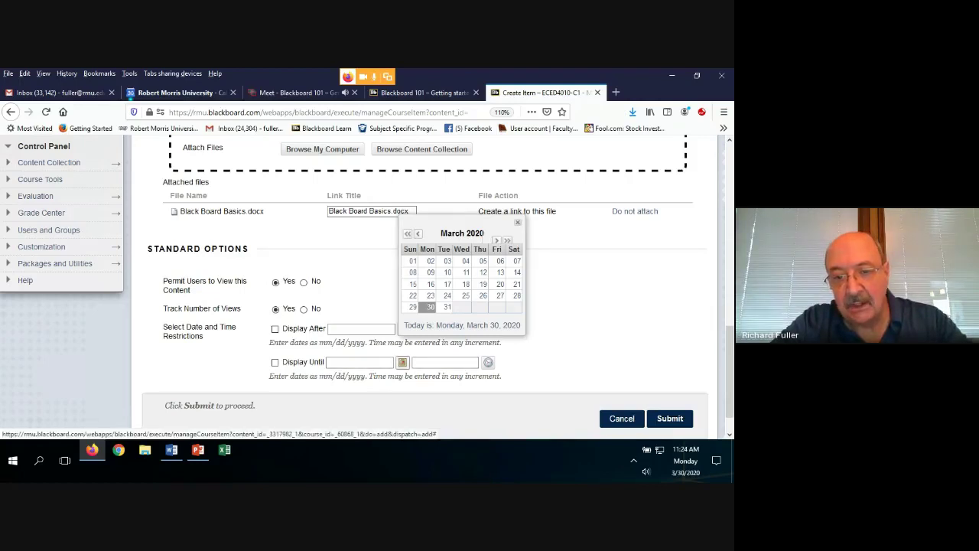
left_click(402, 362)
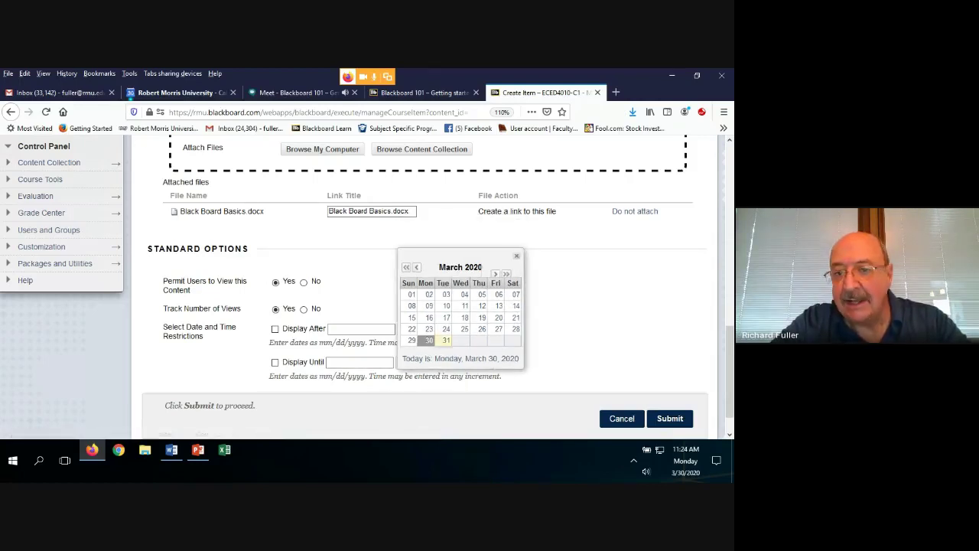
key("Escape")
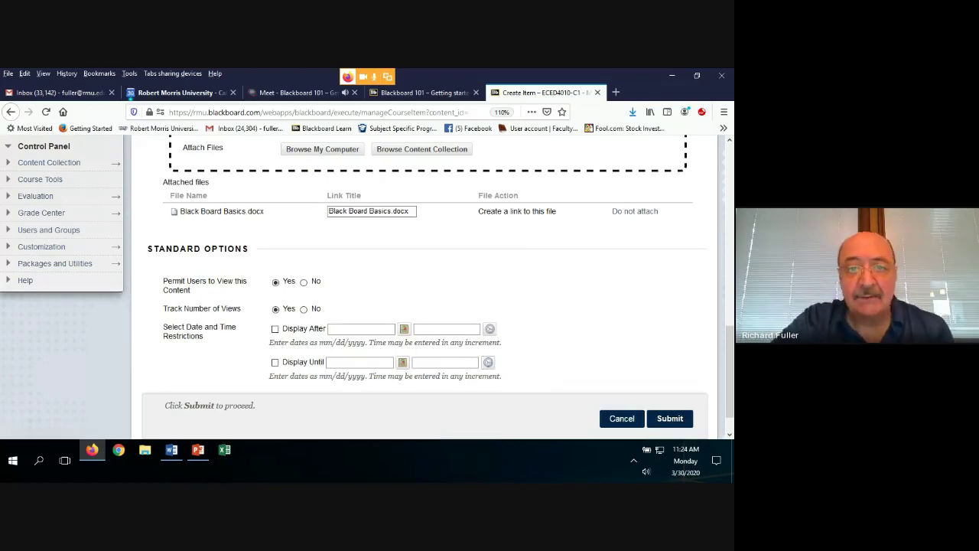
Submit Example Item and look it over in the Topics of Study content area
scroll(424, 283, "down", 1)
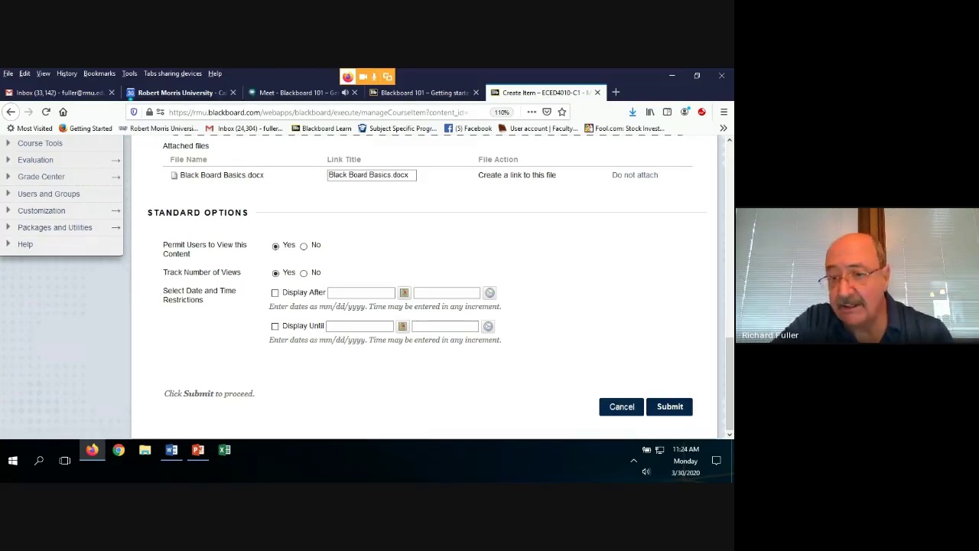
key("Return")
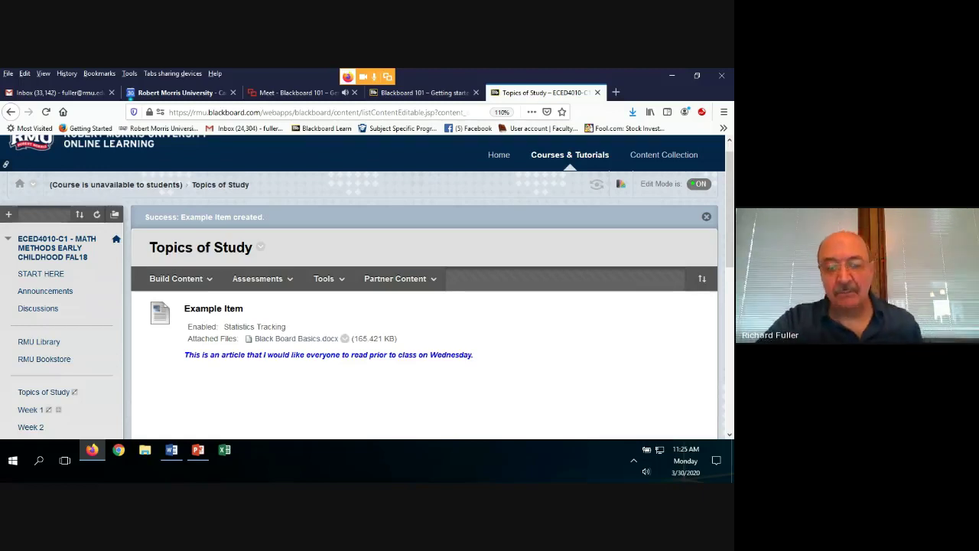
scroll(424, 321, "down", 1)
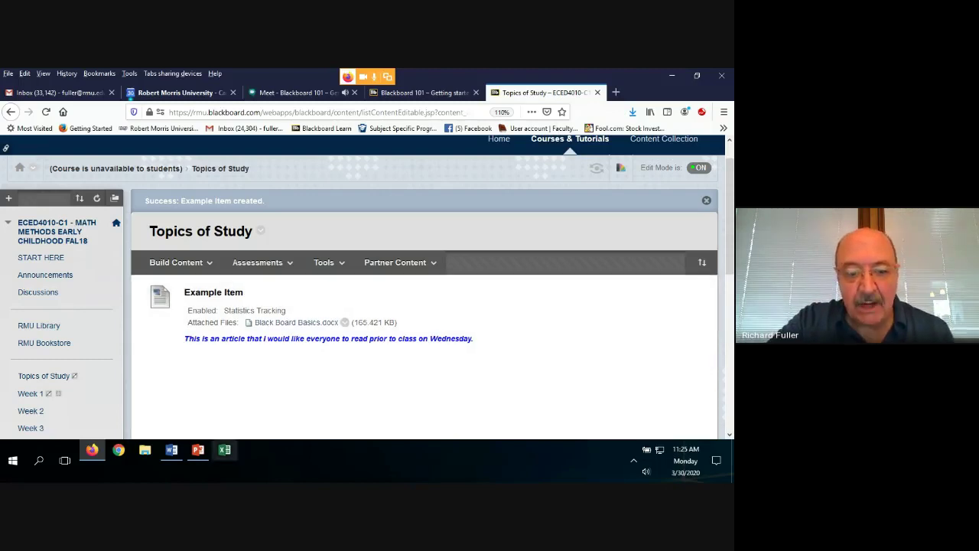
Switch to the open PowerPoint presentation and look through its four numbered slides, including the bullets on slide 2
left_click(198, 449)
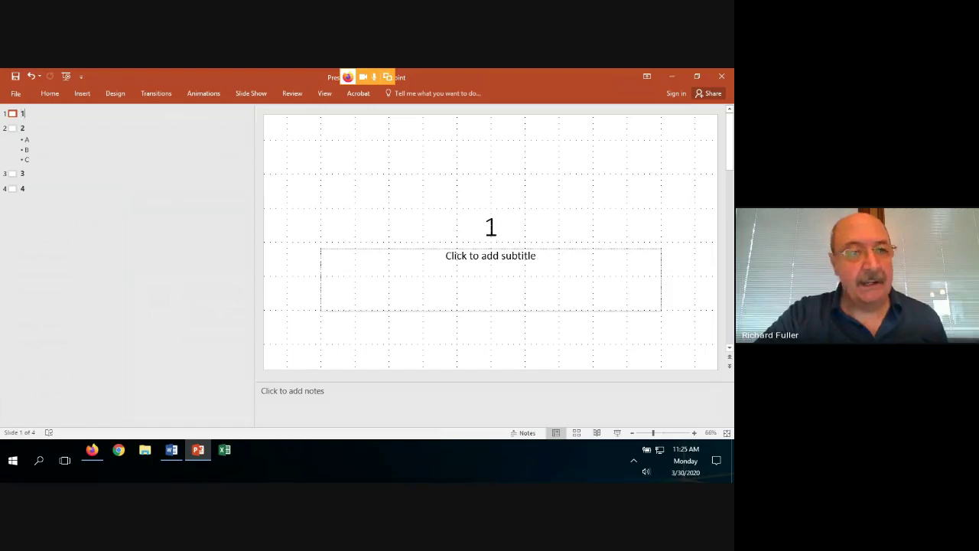
left_click(24, 128)
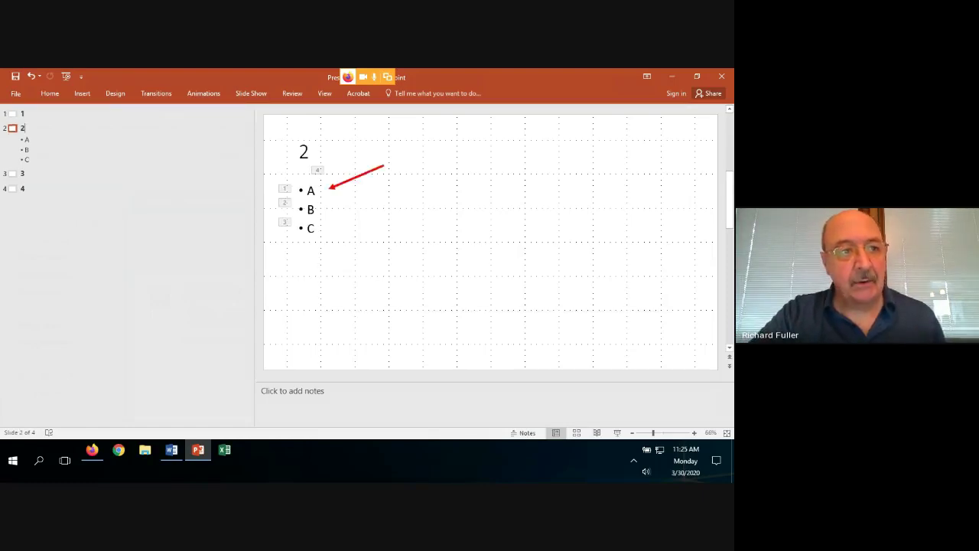
left_click(27, 148)
left_click(76, 162)
left_click(24, 189)
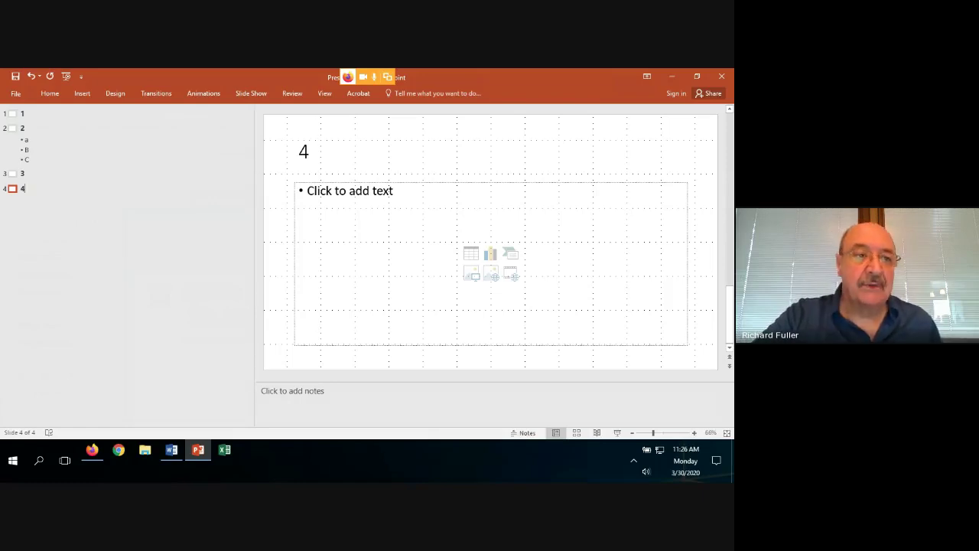
left_click(22, 113)
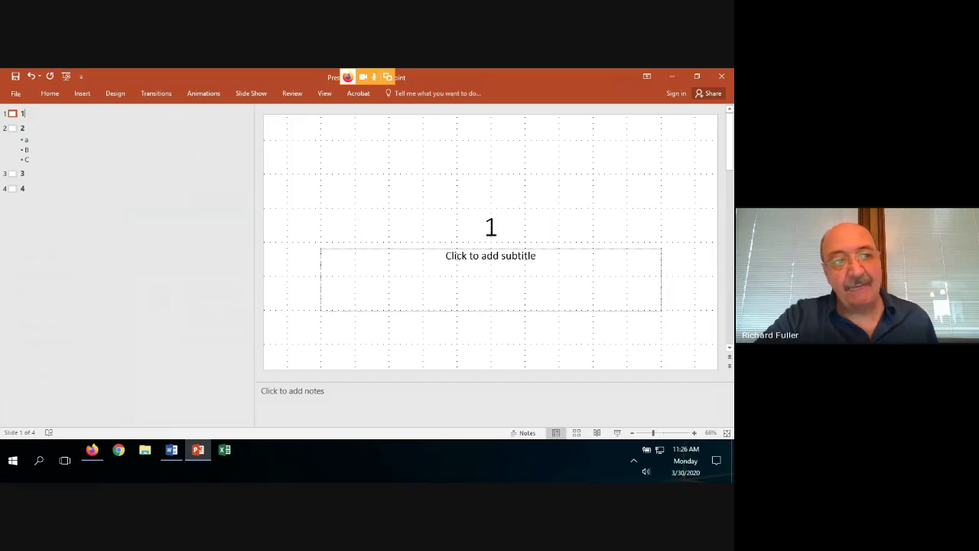
Play the slide show from slide 2, revealing its bullets and red arrow, advance through slide 4, and exit
left_click(23, 127)
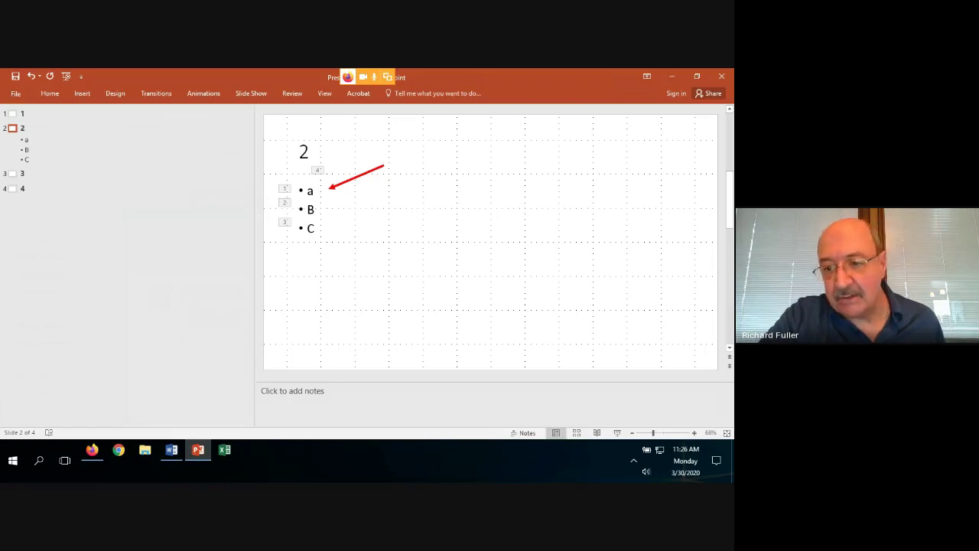
left_click(617, 433)
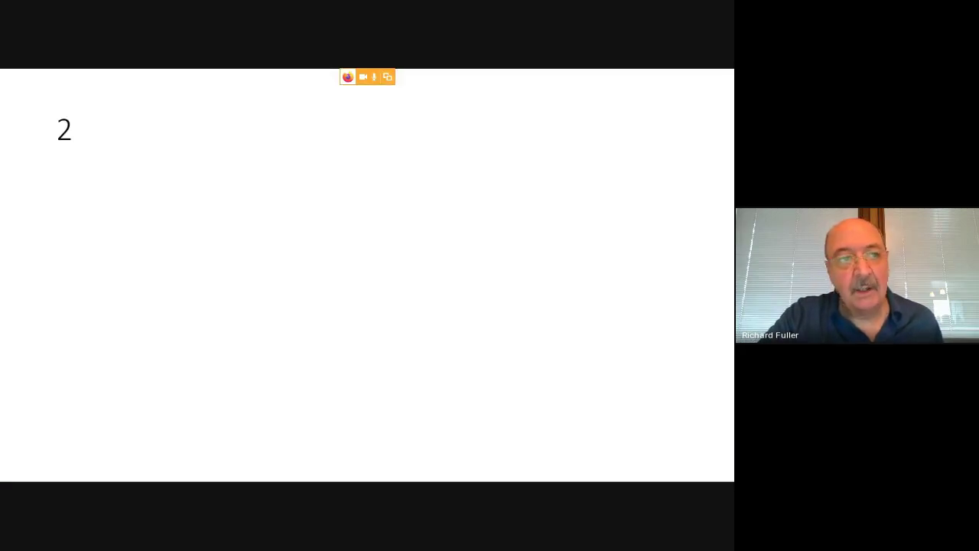
key("Right")
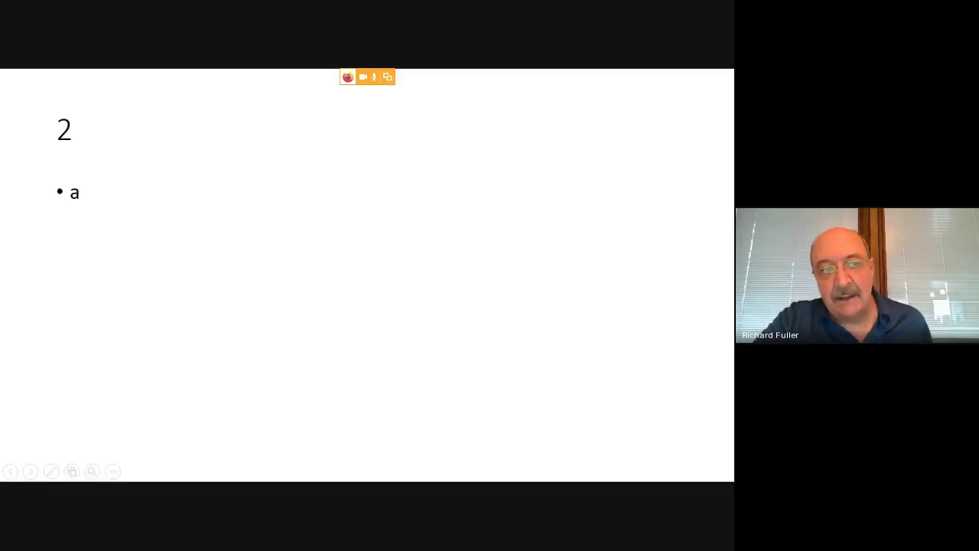
key("Right")
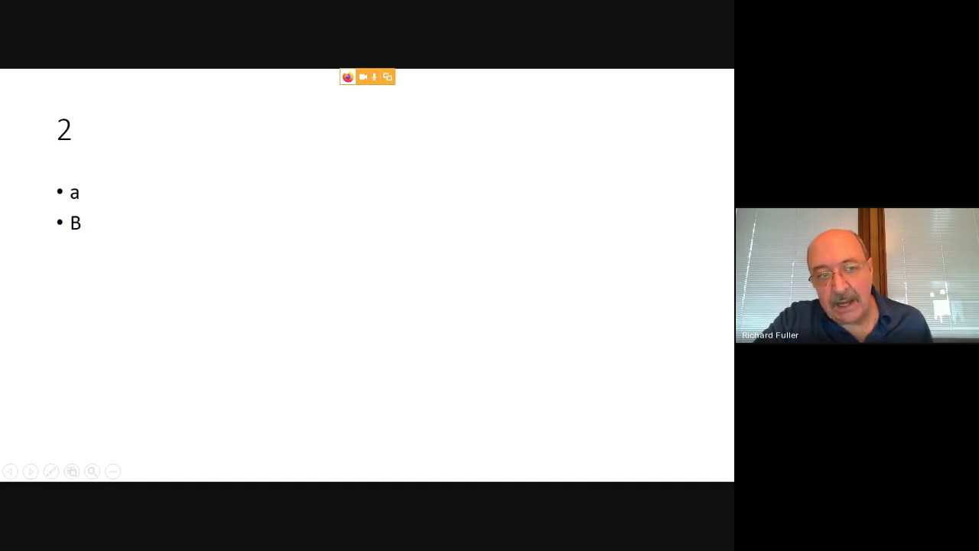
key("Right")
key("Right")
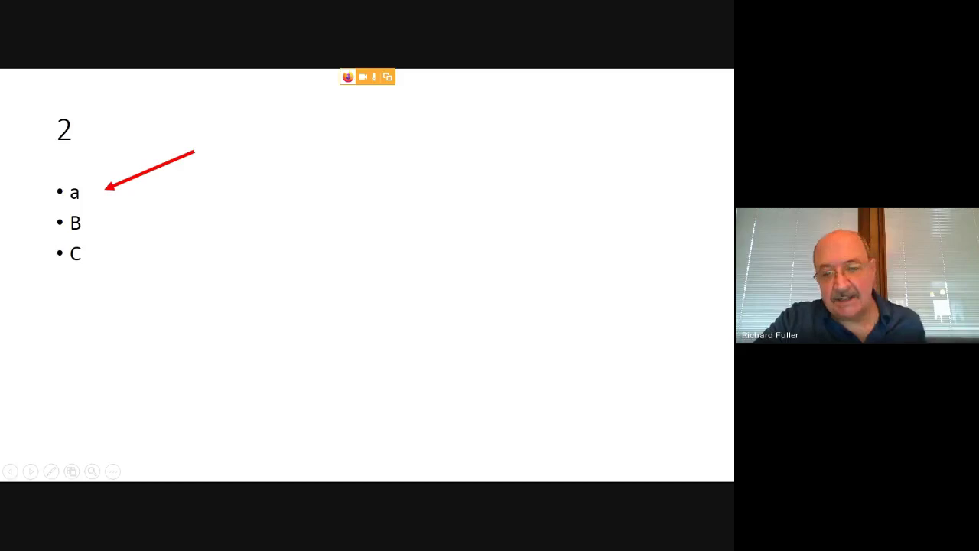
key("Right")
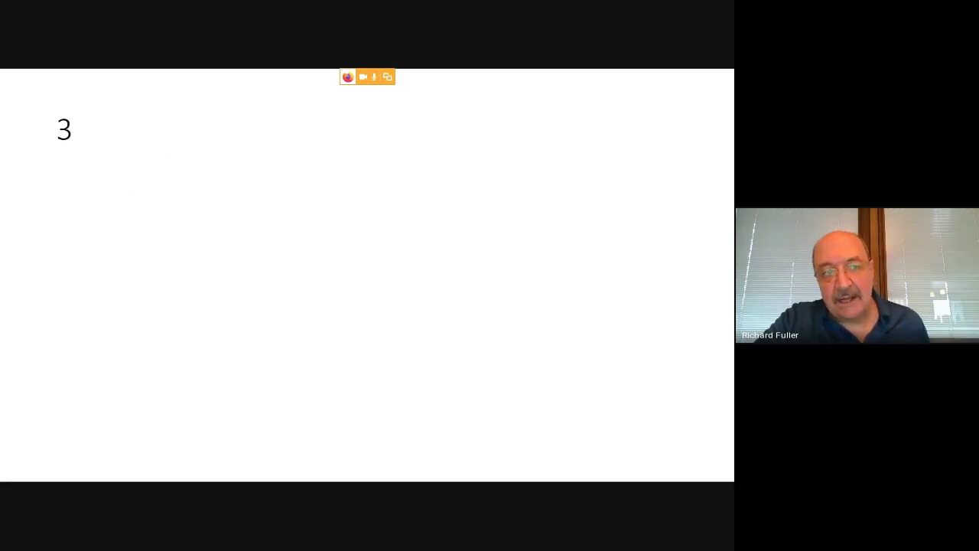
key("Right")
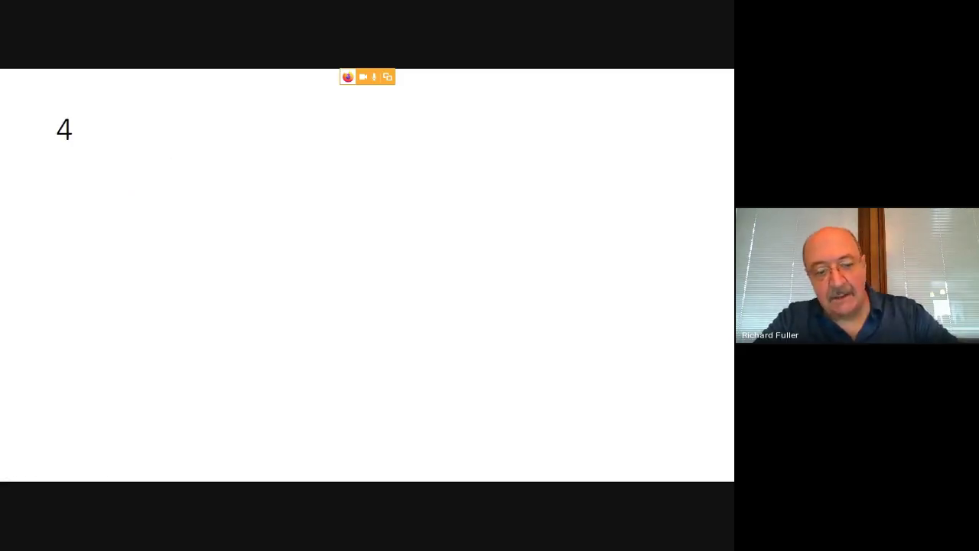
key("Escape")
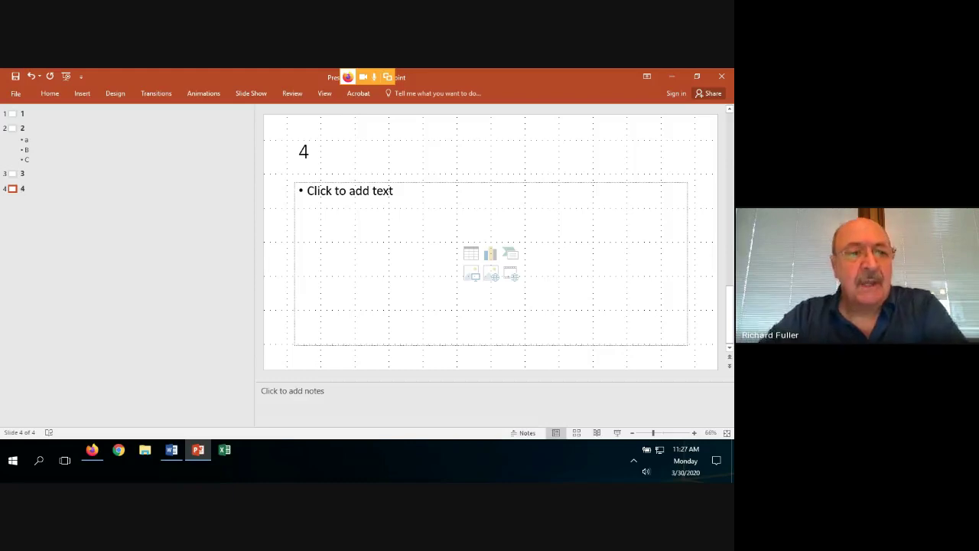
Start recording the slide show from the beginning with slide and animation timings plus narrations, ink, and laser pointer
left_click(22, 114)
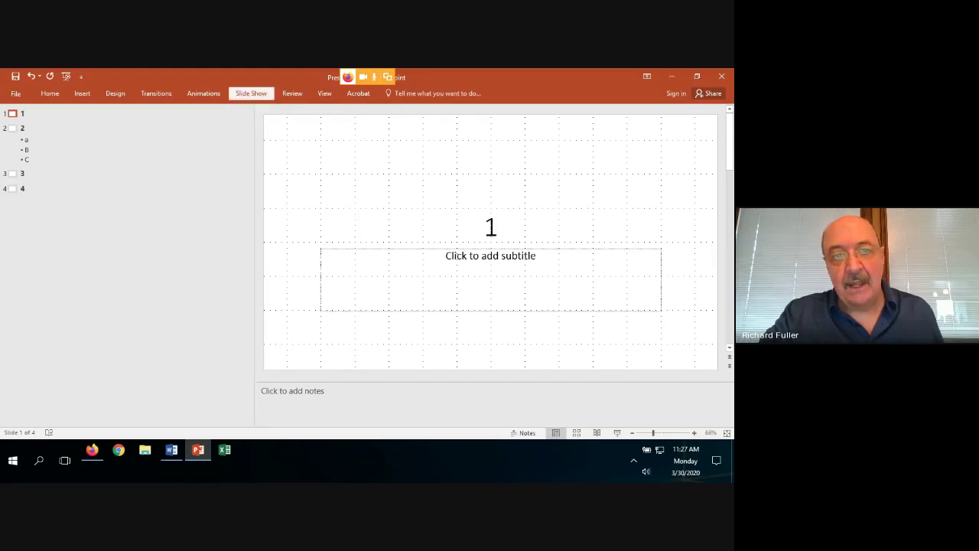
left_click(250, 93)
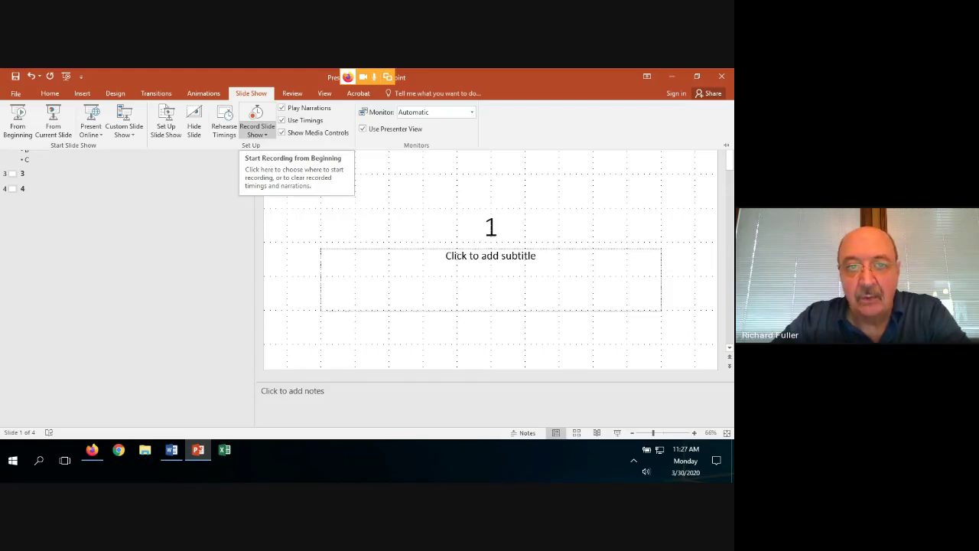
left_click(257, 131)
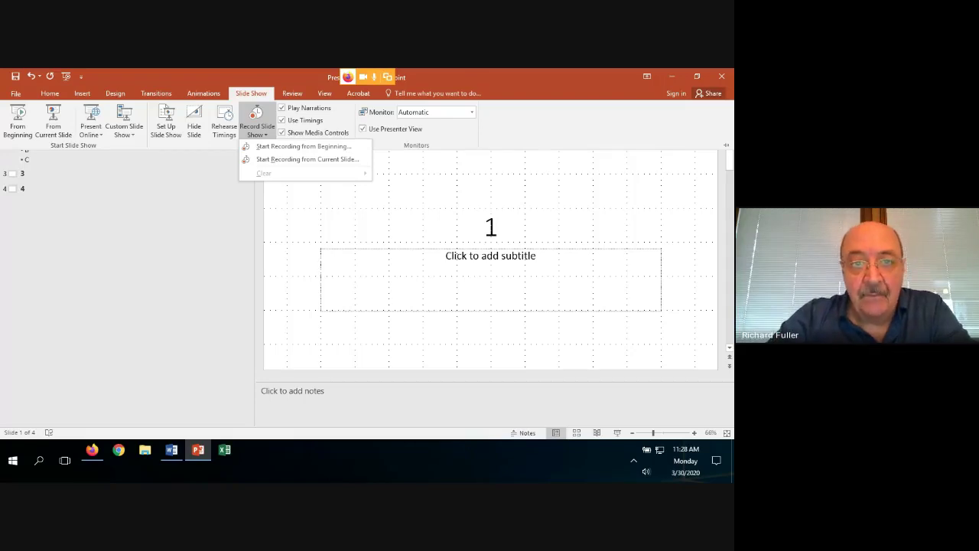
left_click(303, 147)
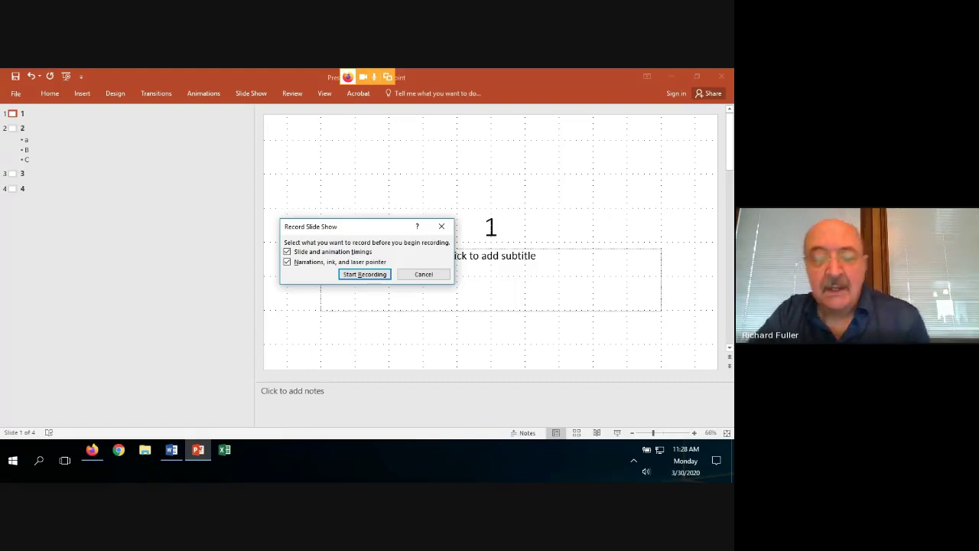
key("Return")
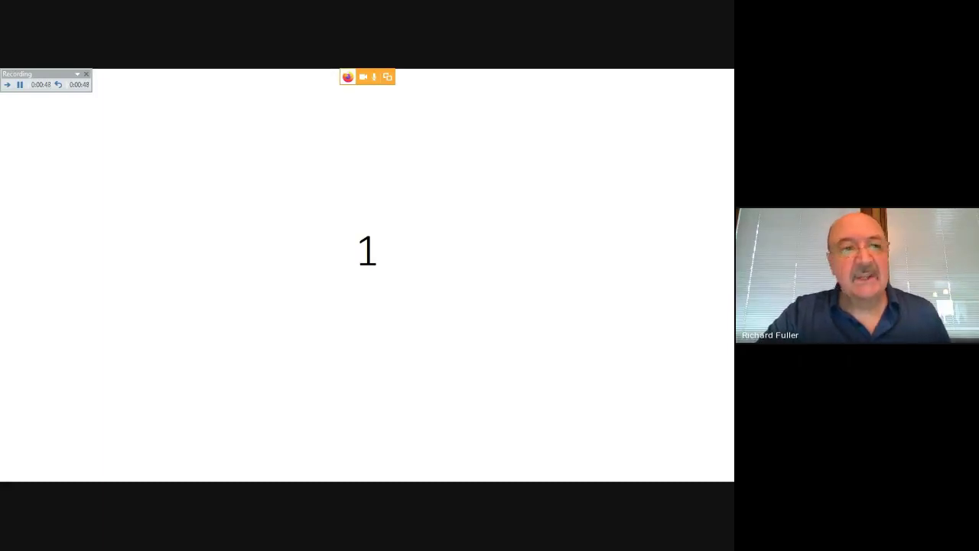
Record the presentation by advancing from slide 1 through the animations on slide 2 to slide 4, and end the recording
key("Right")
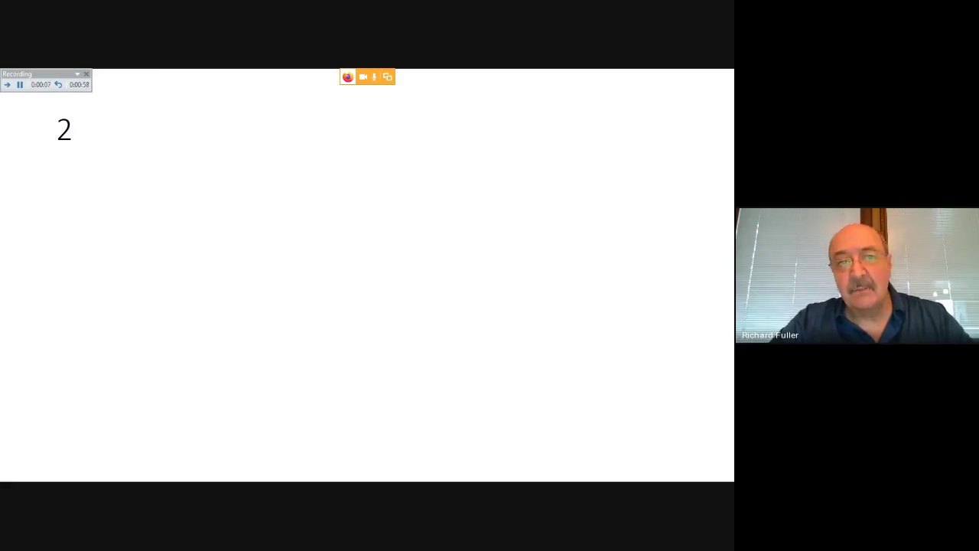
key("Right")
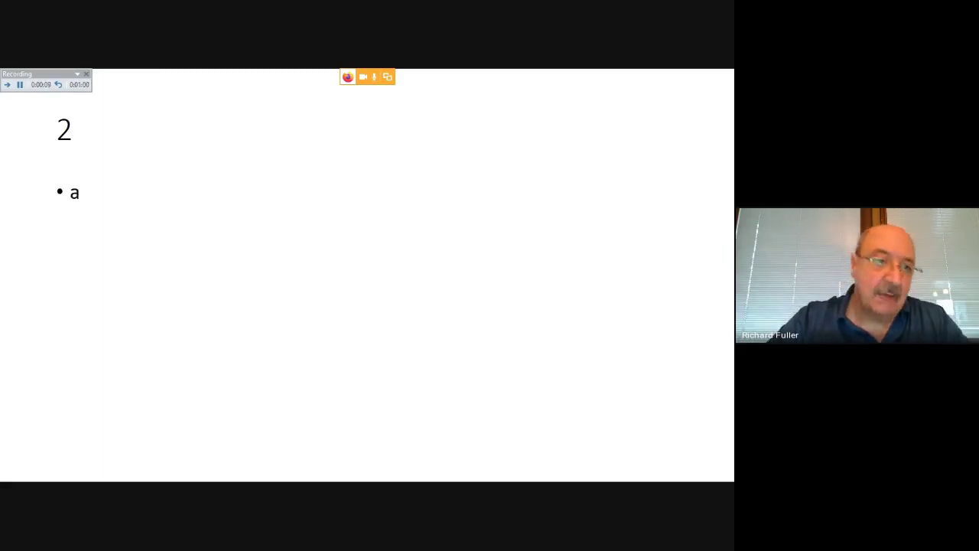
key("Right")
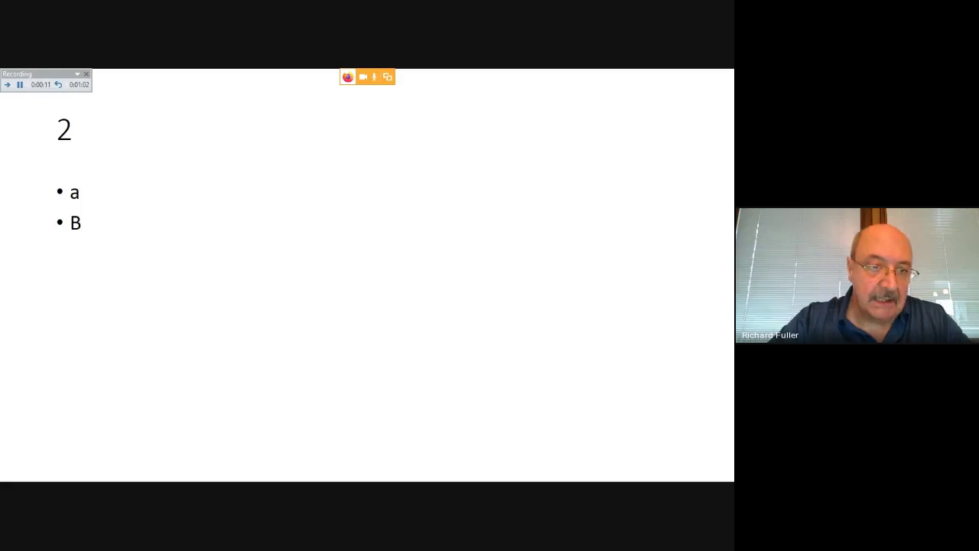
key("Right")
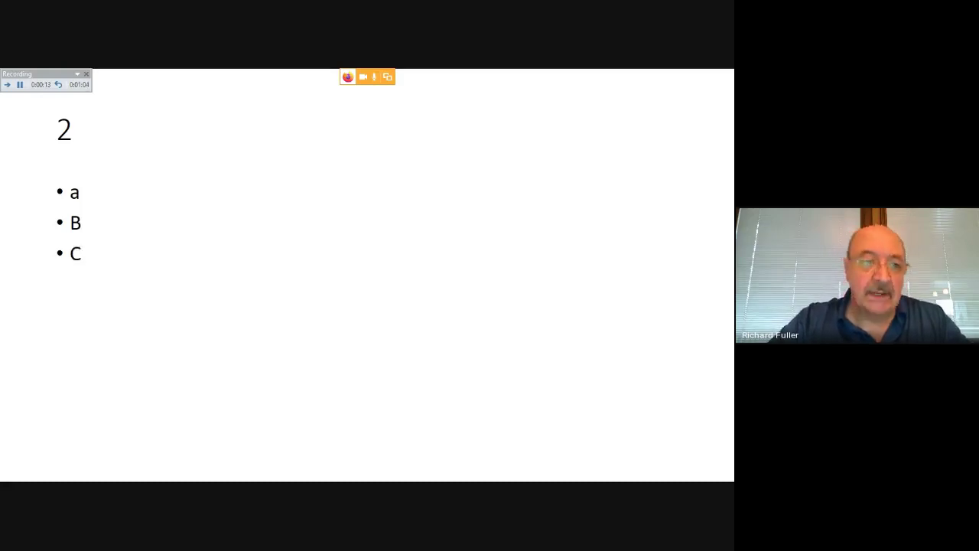
key("Right")
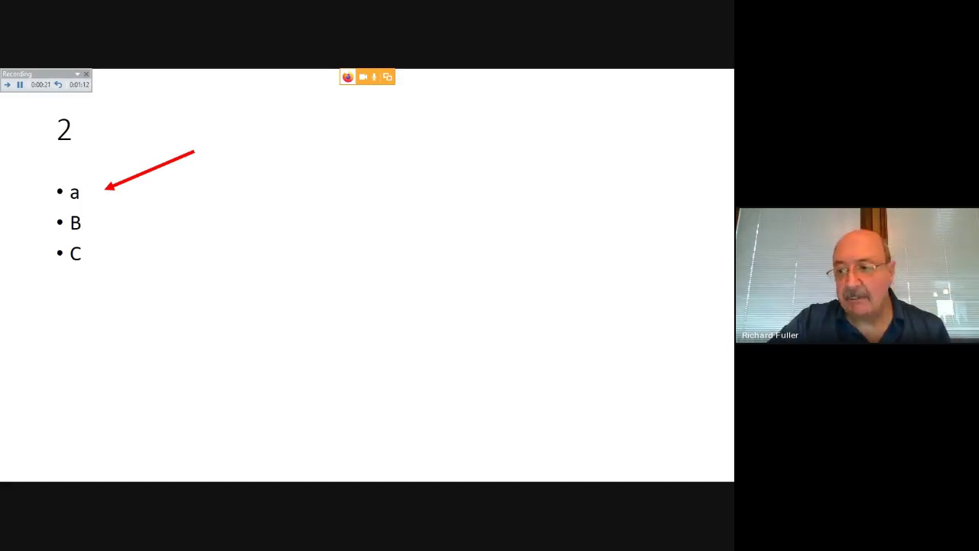
key("Right")
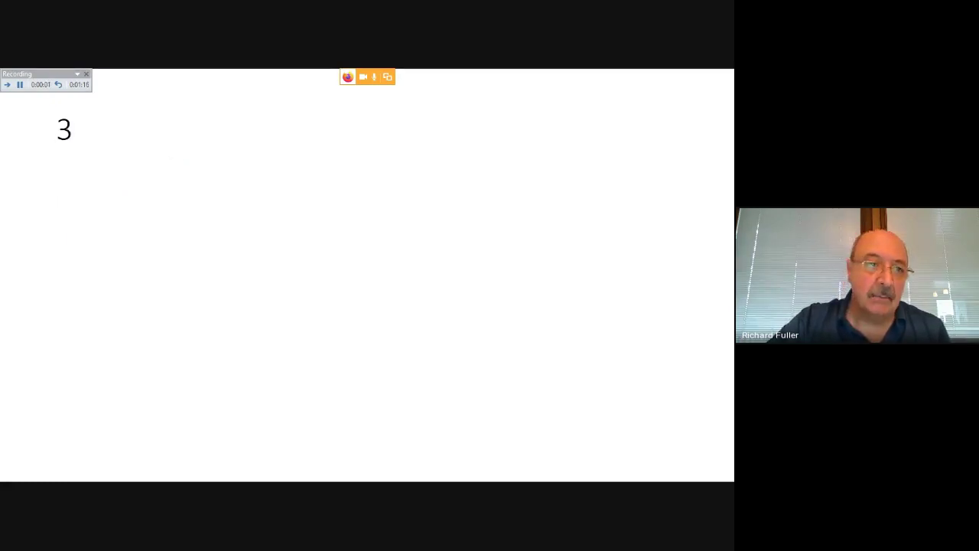
key("Right")
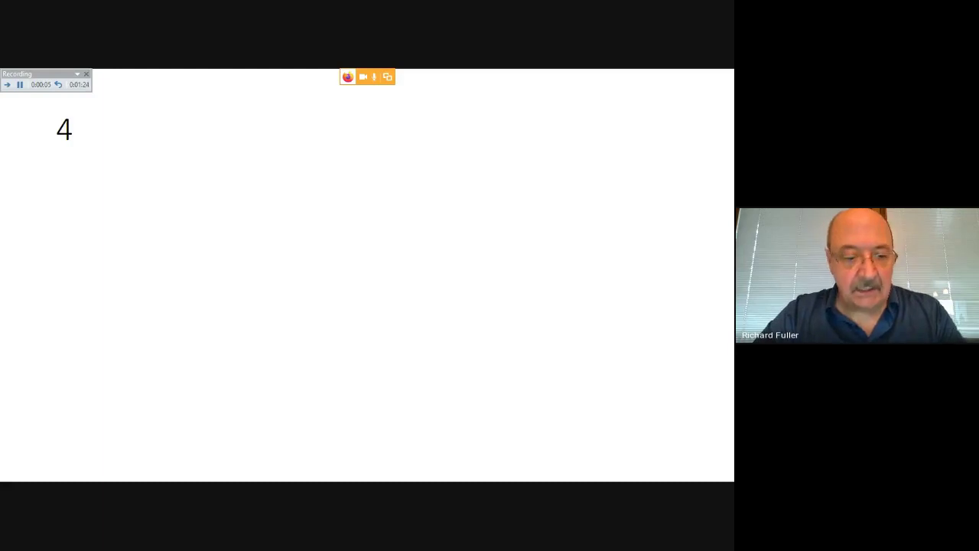
key("Escape")
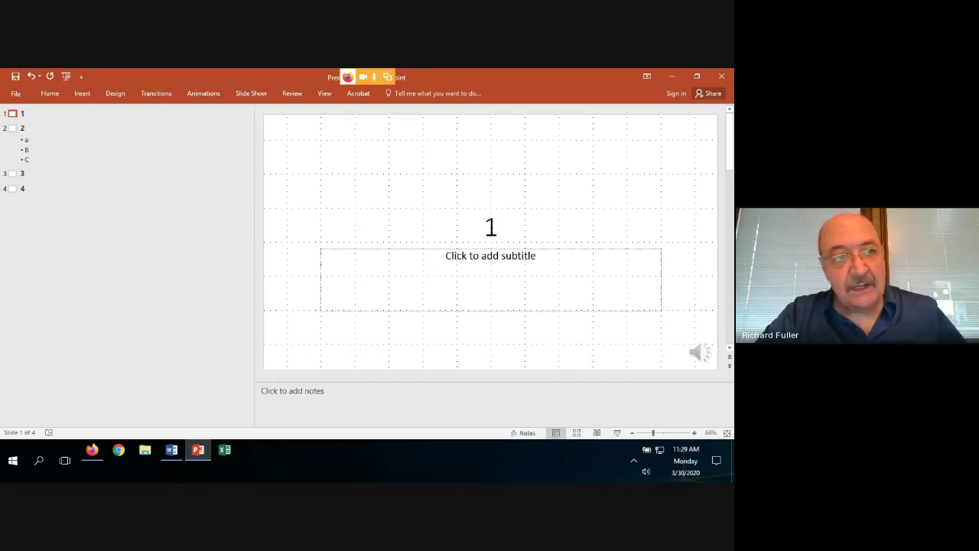
Check the audio markers on slides 1 and 2, play the recorded slide show from slide 1 to slide 3, and exit
key("Page_Down")
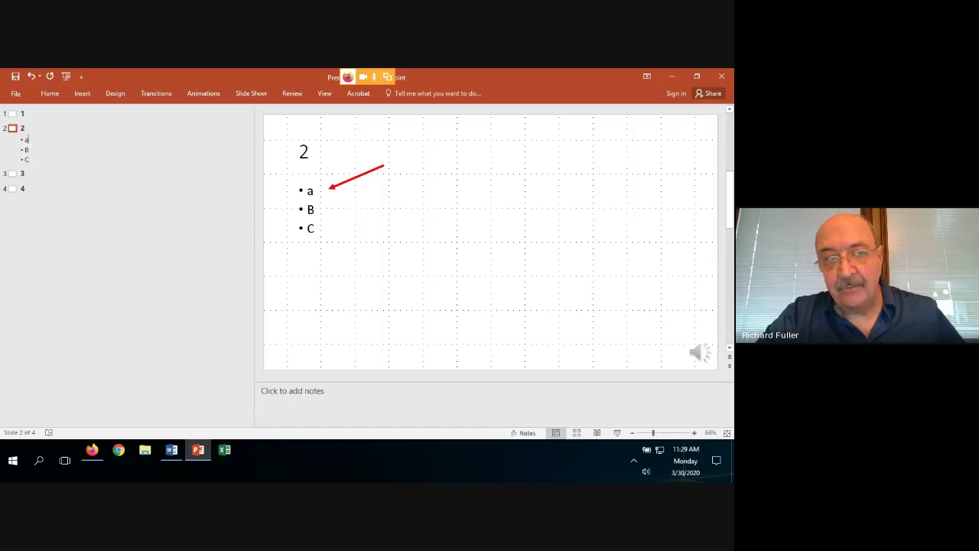
key("Page_Up")
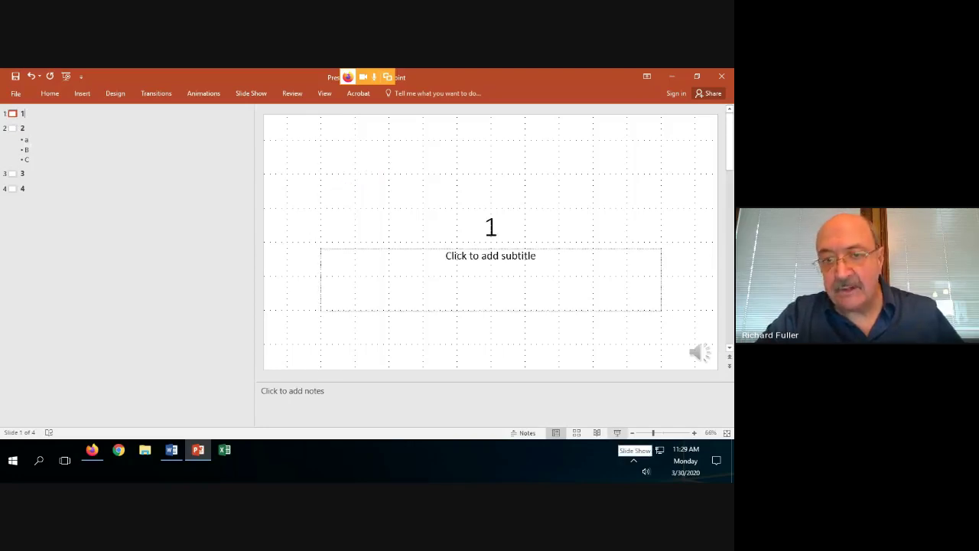
left_click(616, 433)
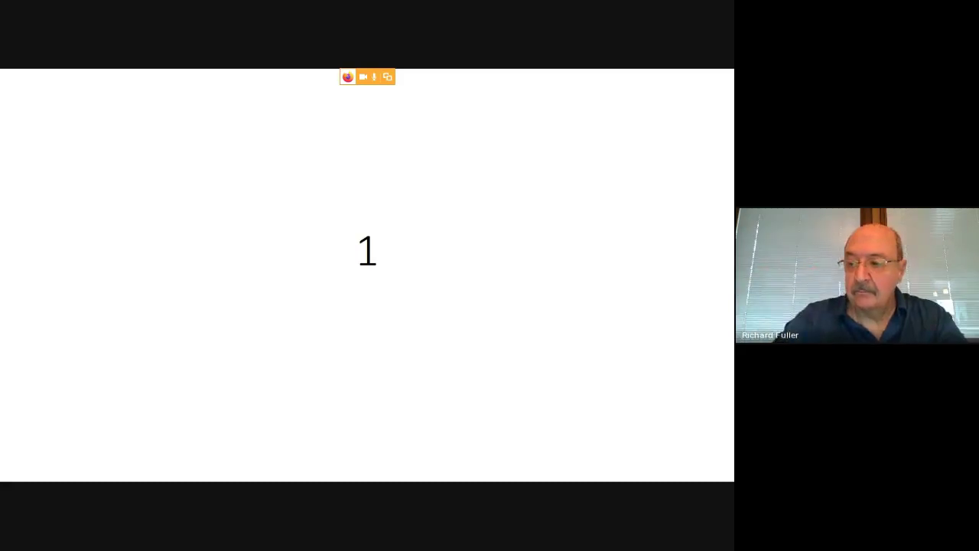
key("Right")
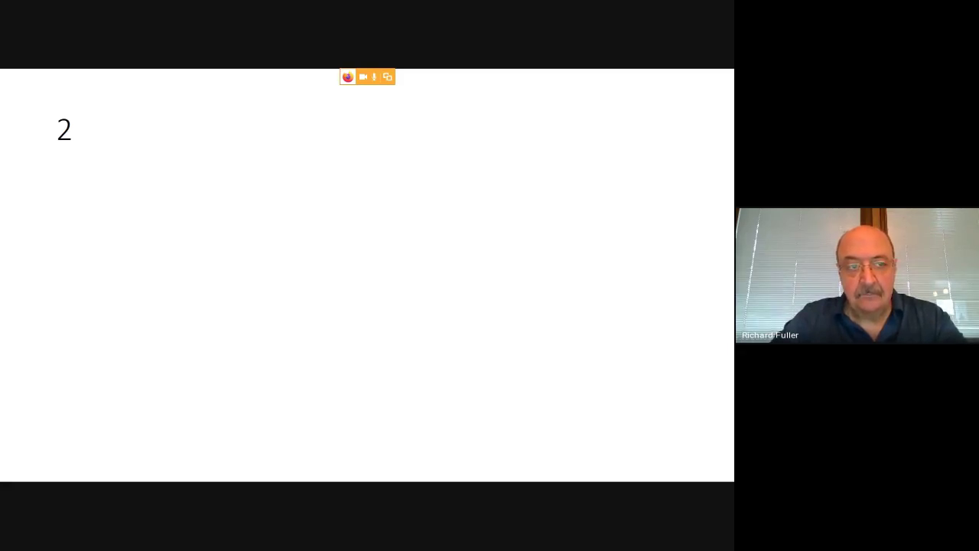
type("a")
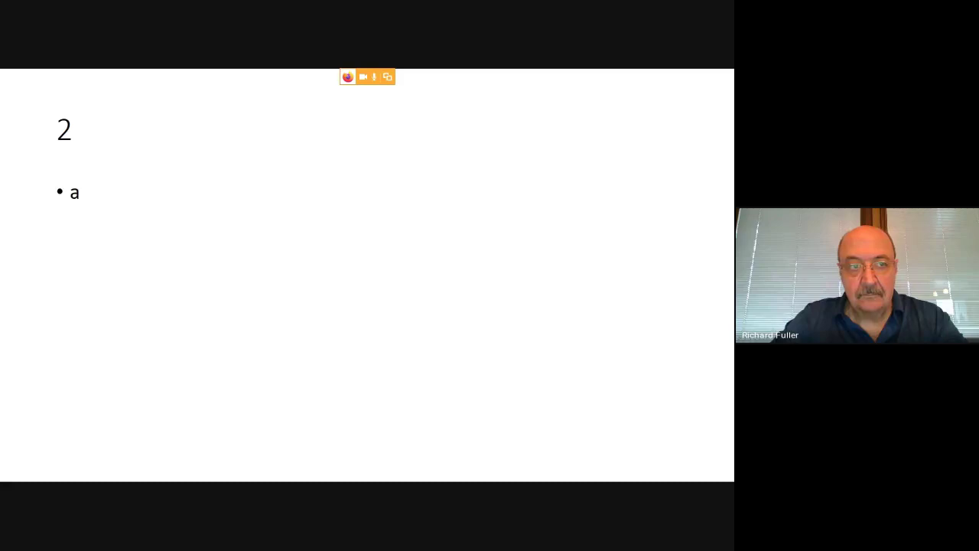
key("Return")
type("B")
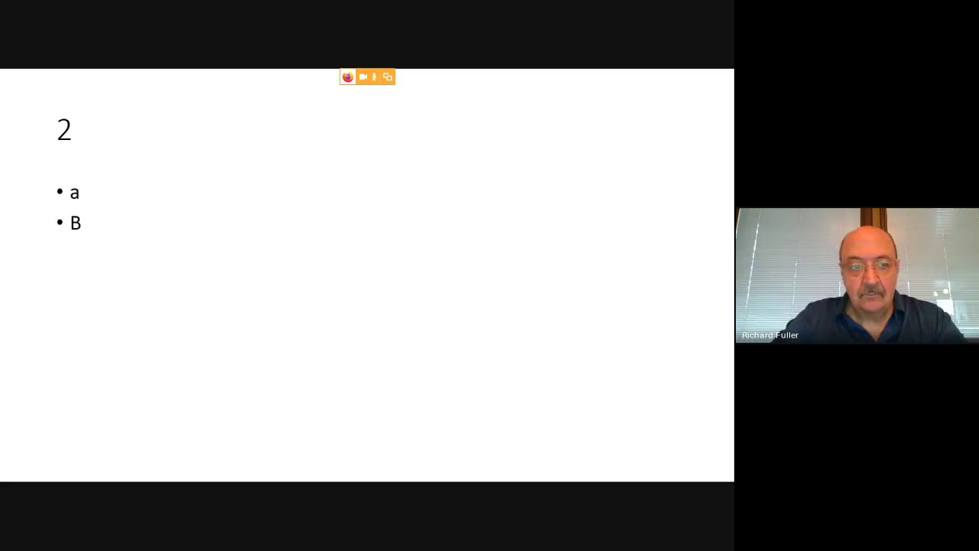
key("Return")
type("C")
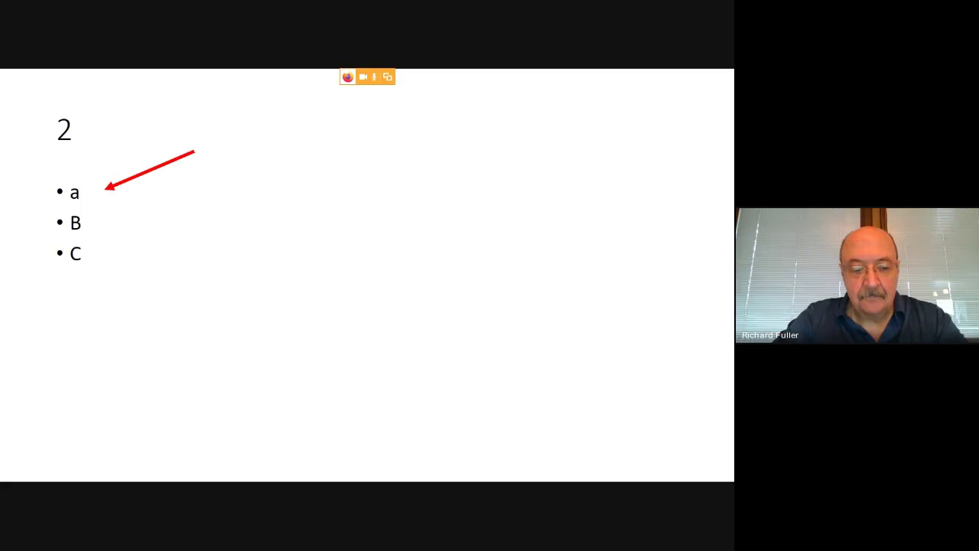
key("Right")
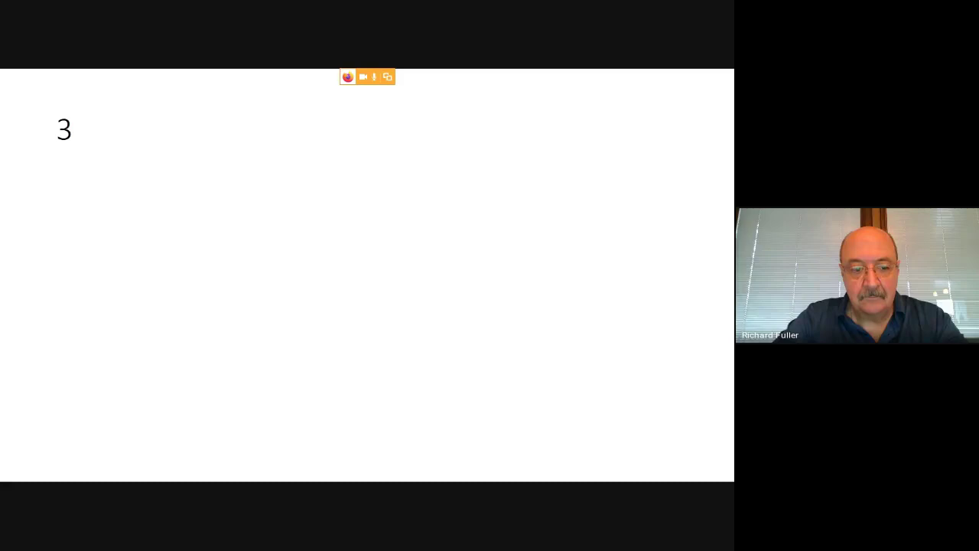
key("Escape")
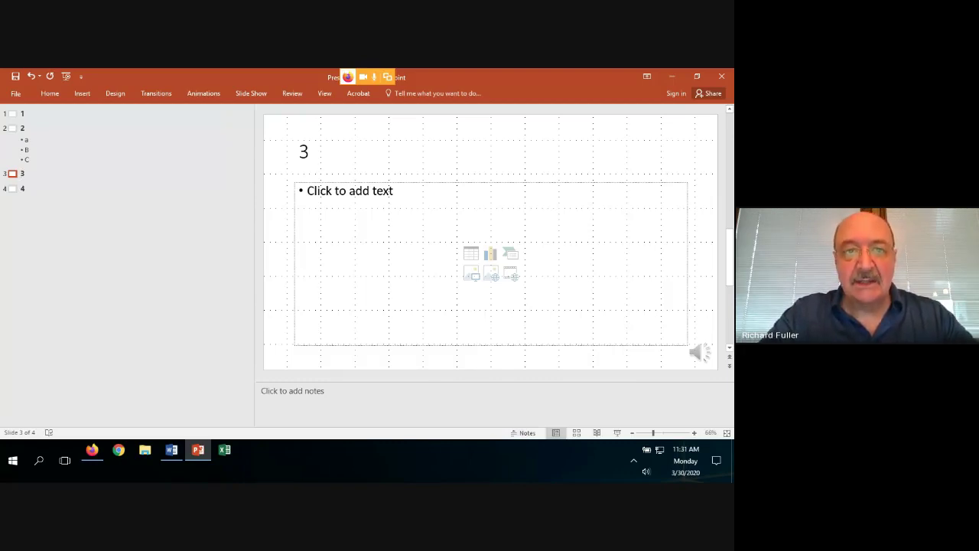
left_click(251, 93)
left_click(256, 130)
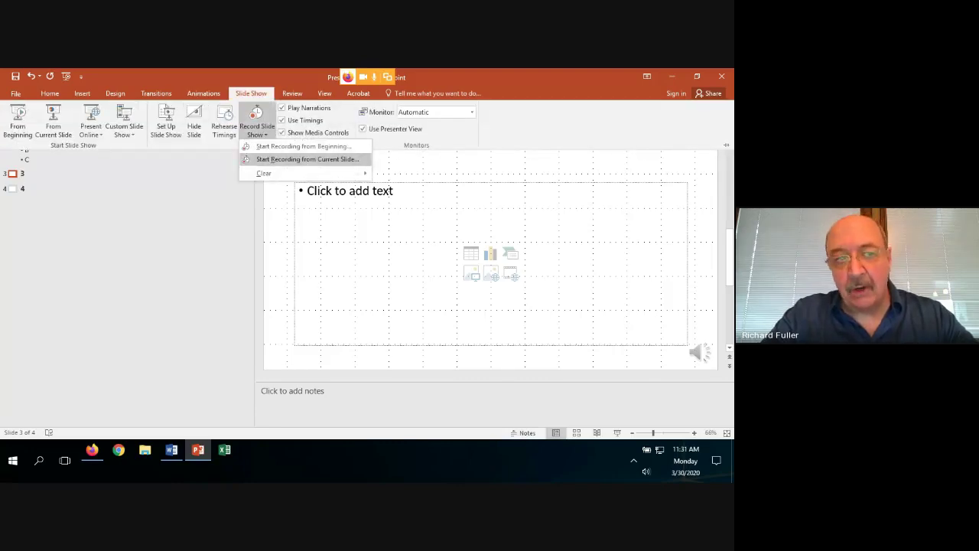
key("Escape")
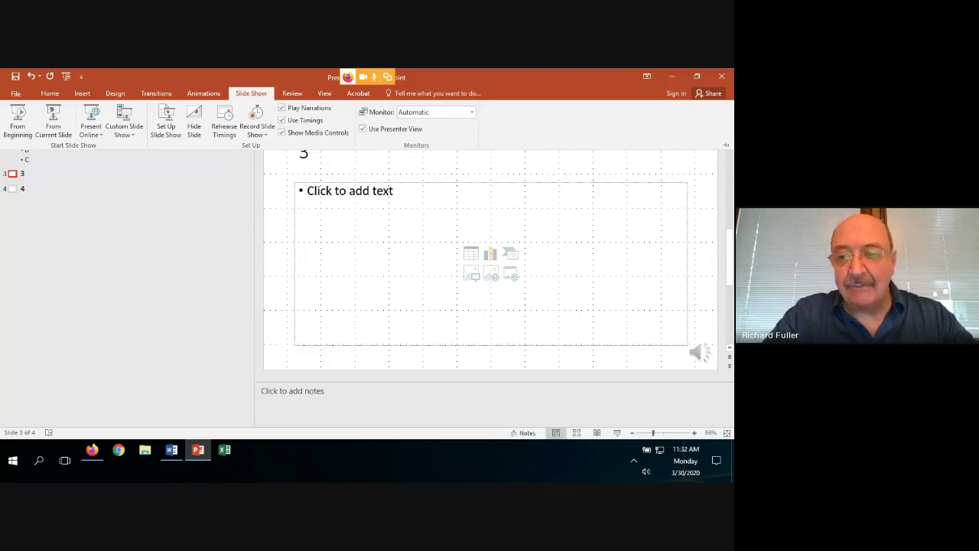
Save the presentation as "Example Narrated PPT" in the Alternative Delivery Systems folder and close it
left_click(15, 92)
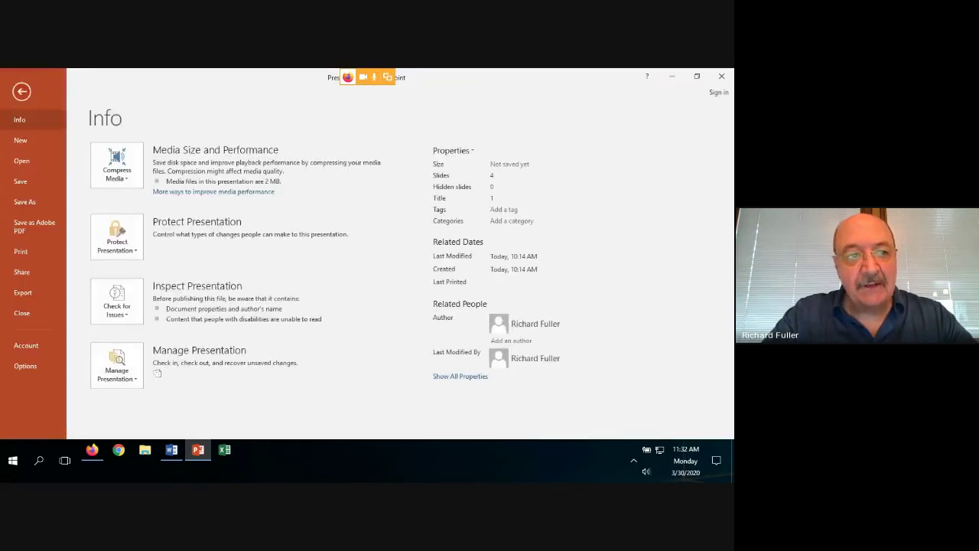
left_click(25, 201)
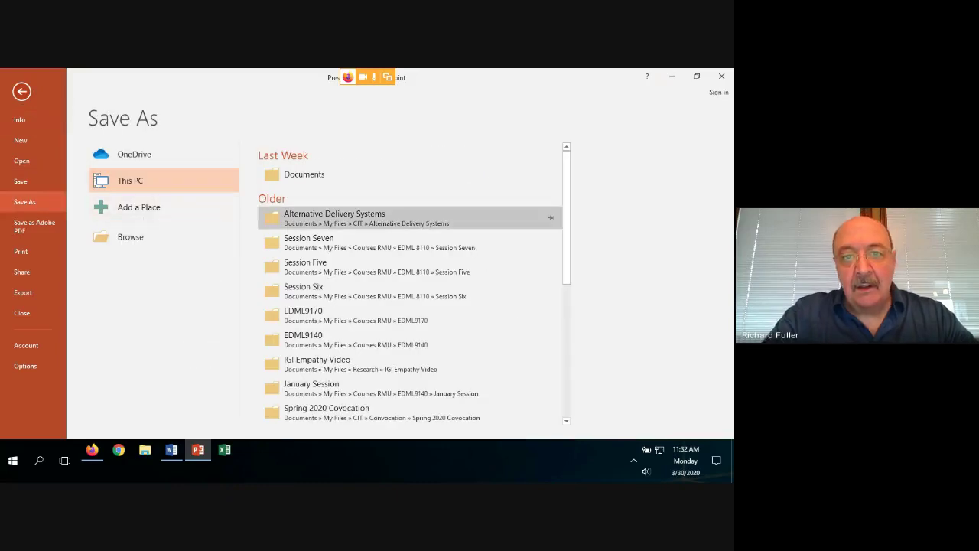
left_click(344, 218)
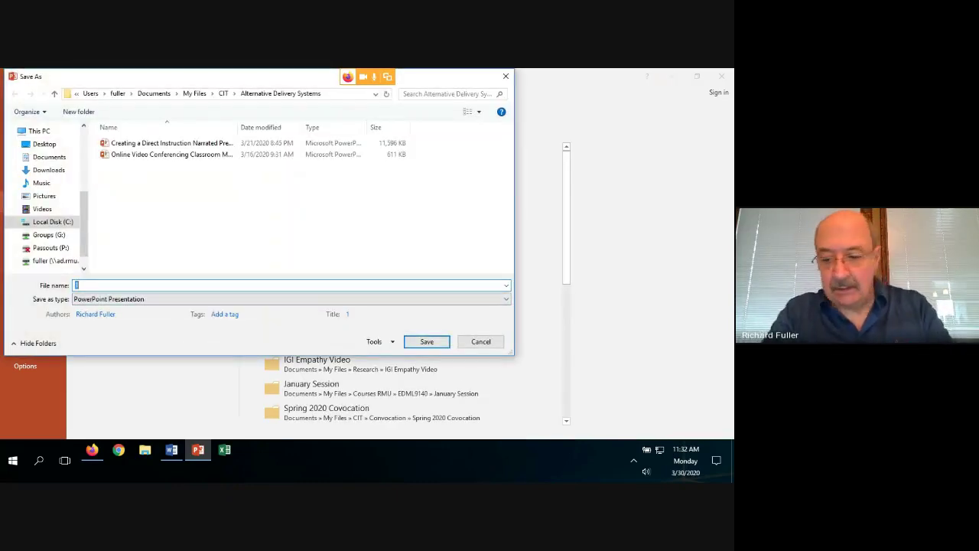
type("Examp")
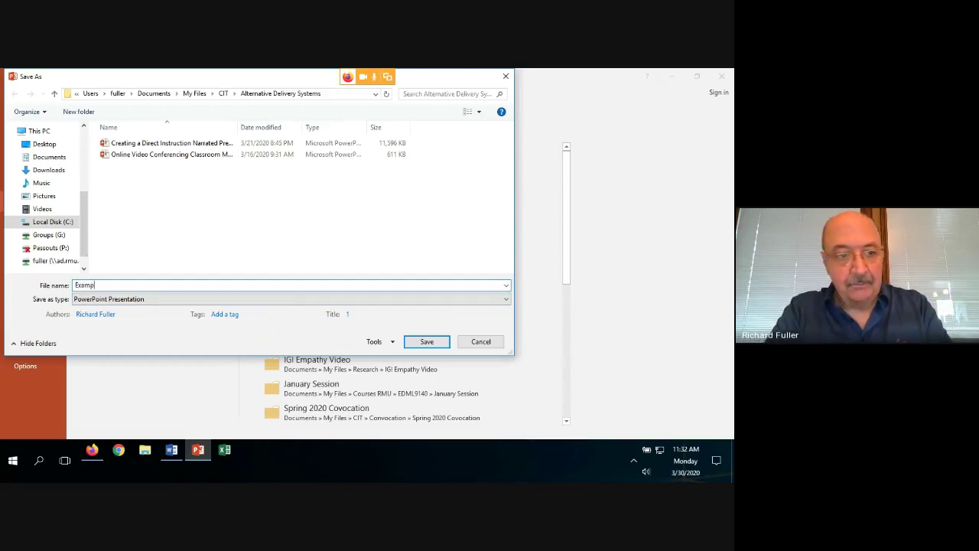
type("le Narrat")
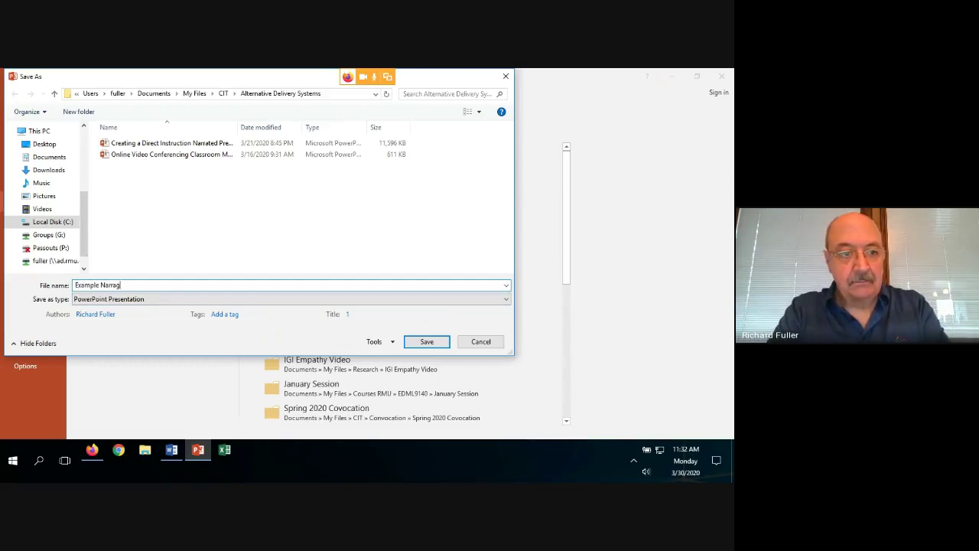
type("ed PPT")
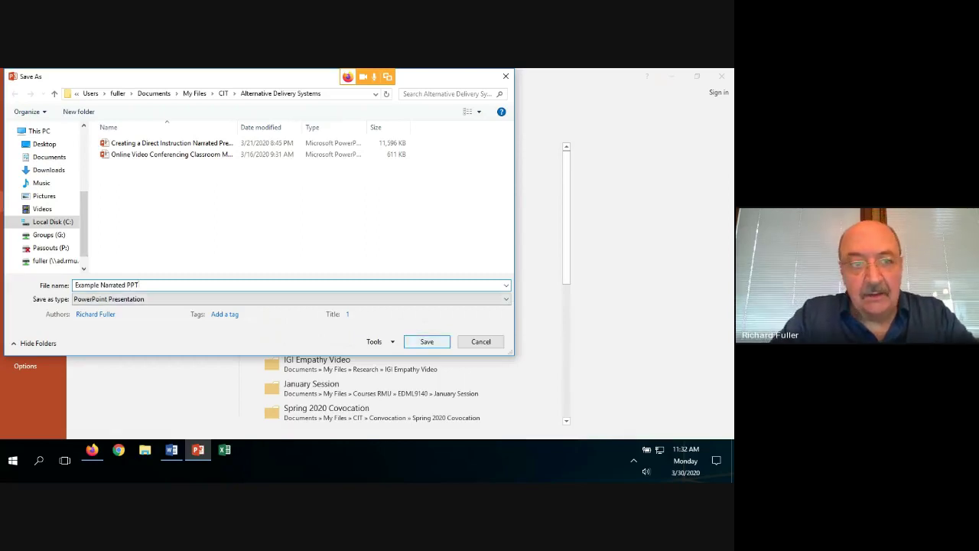
key("Return")
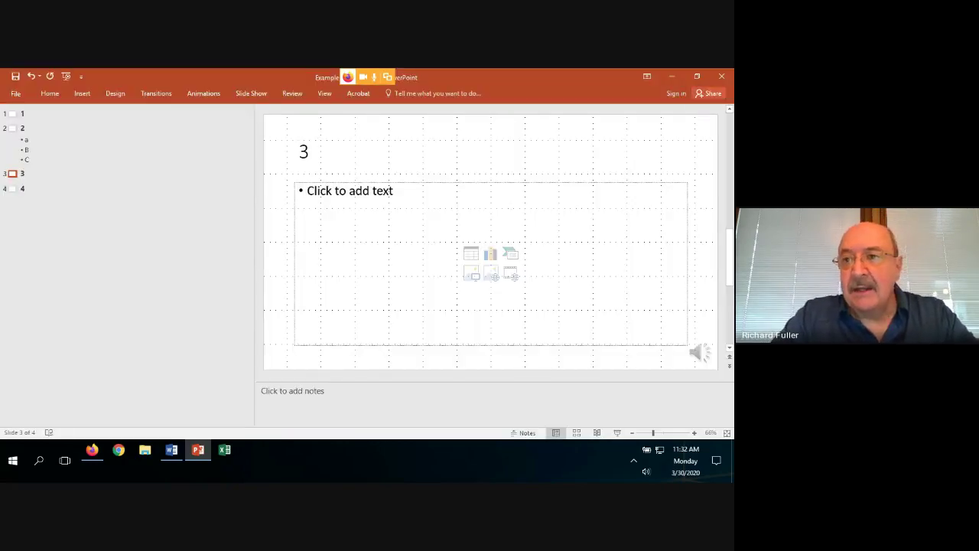
left_click(721, 75)
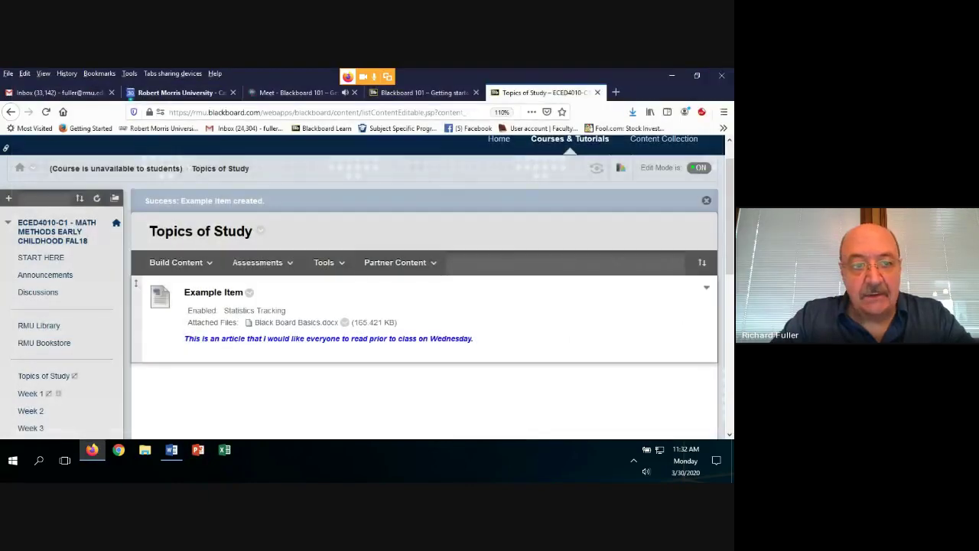
Open the course's Topics of Study content area in Blackboard and start creating a new item there
left_click(176, 262)
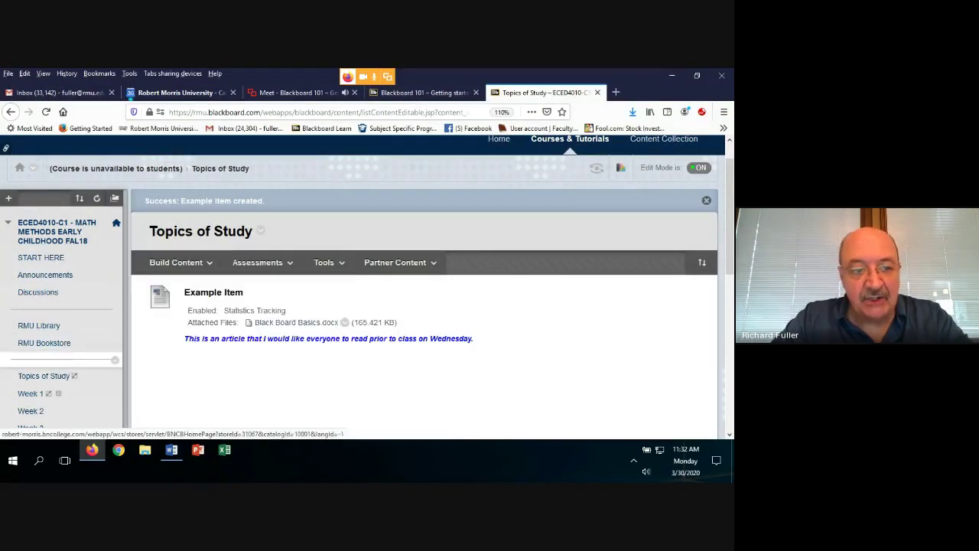
left_click(44, 375)
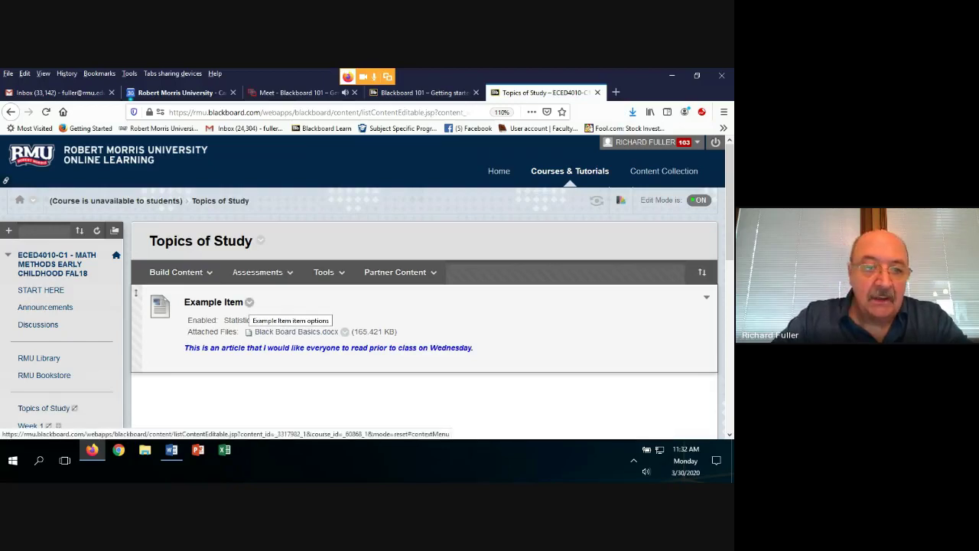
left_click(176, 272)
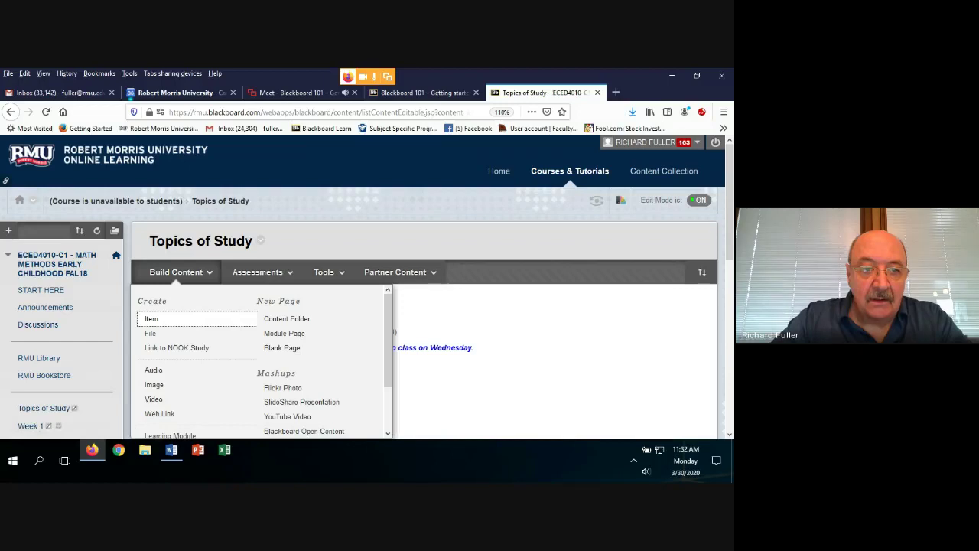
left_click(152, 319)
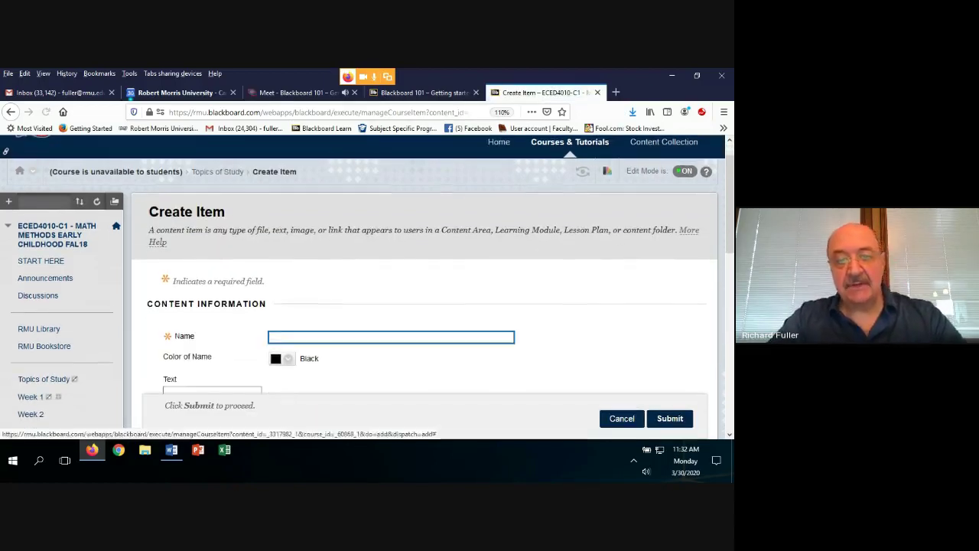
Name the new item "Narrated PPT - Example of how to do a narrated PPT"
type("Narrate")
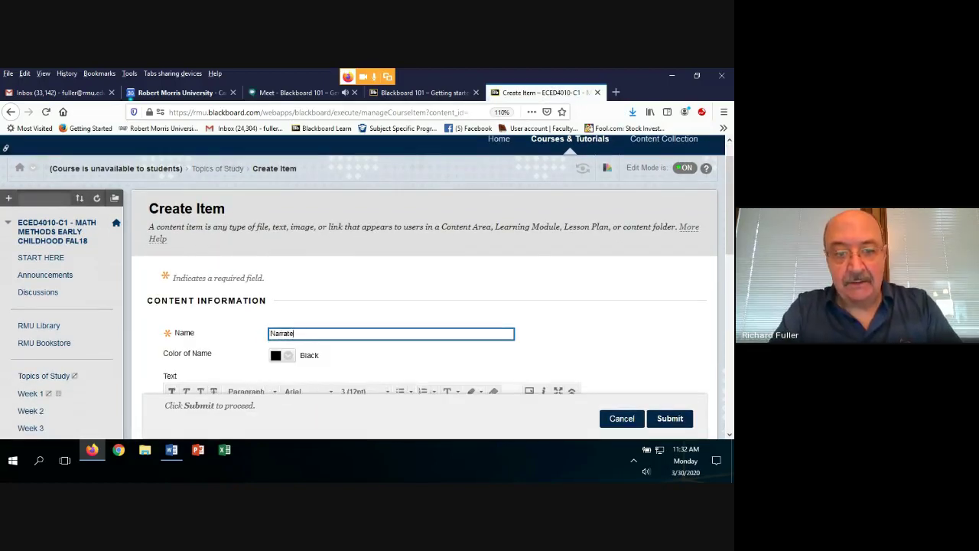
type("d PPT")
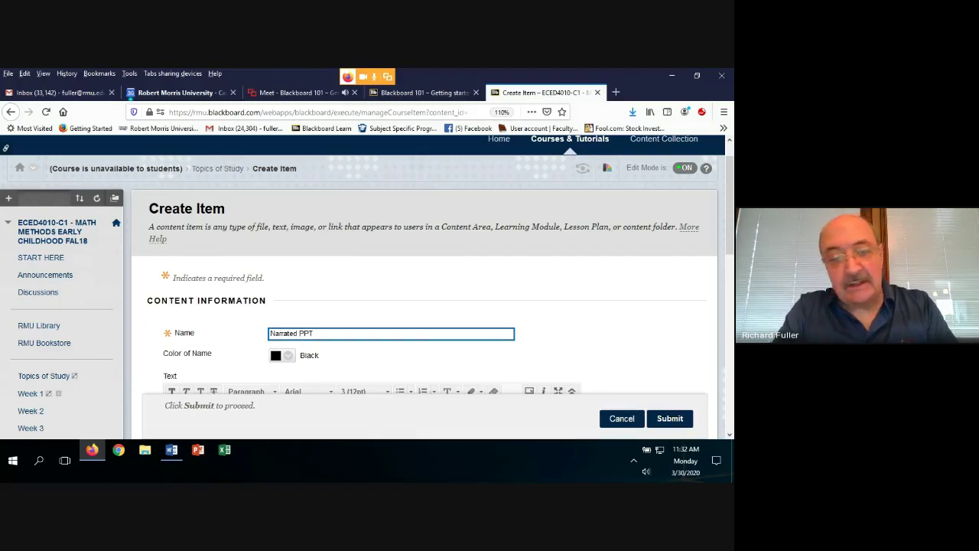
type(" - Exampl")
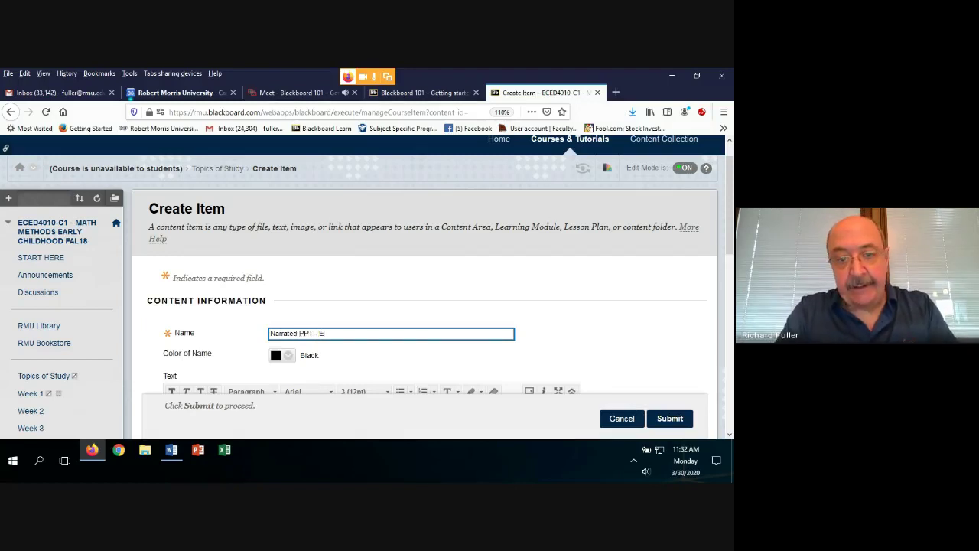
type("f how")
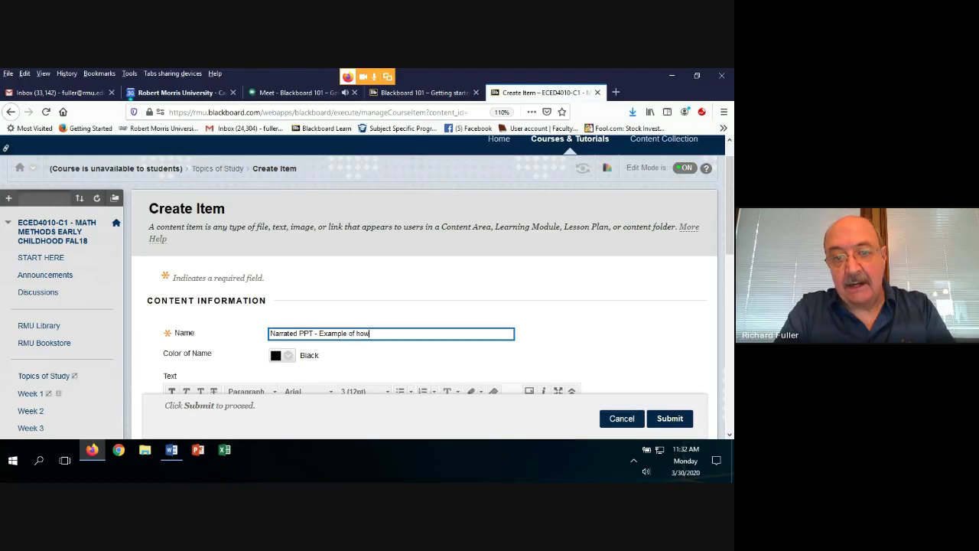
type(" to do")
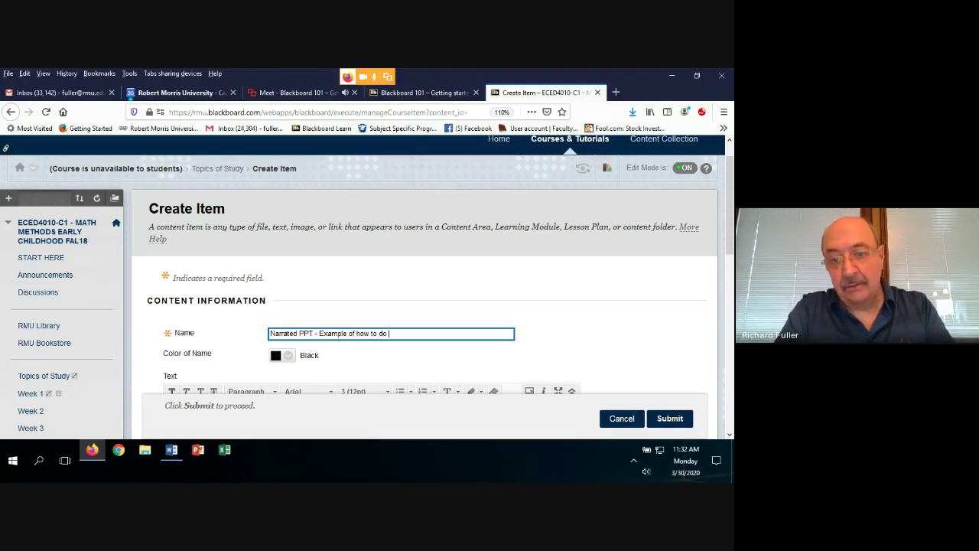
type(" a nar")
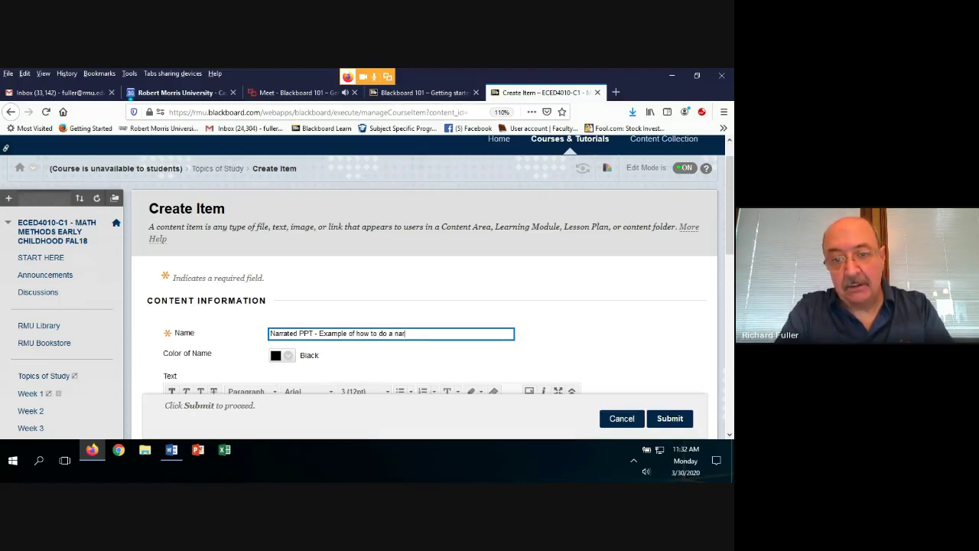
type("rate PP")
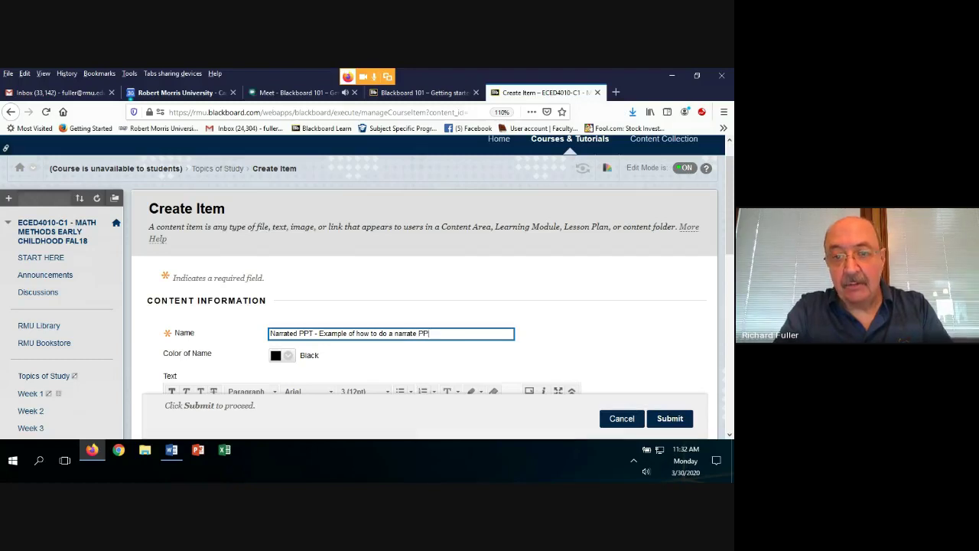
type("T")
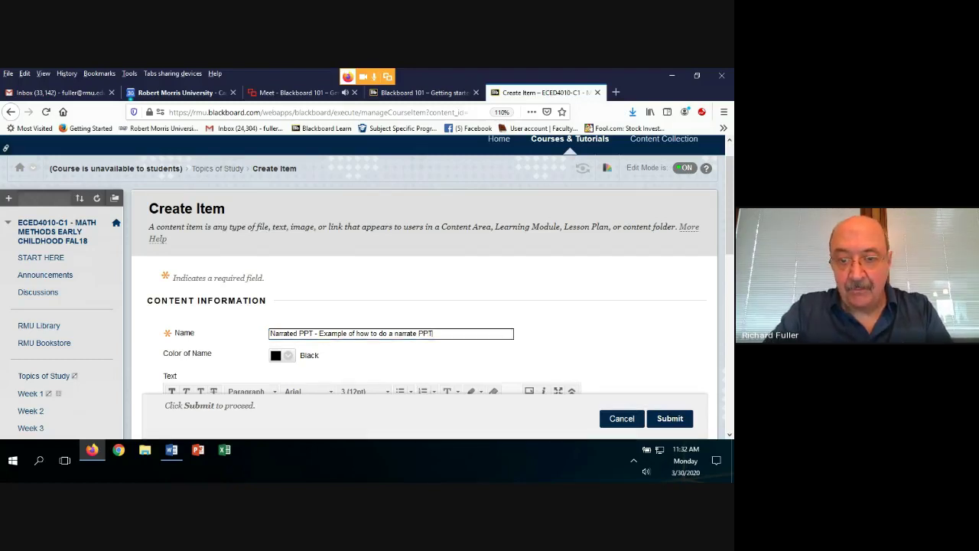
key("Tab")
left_click(433, 334)
type("d")
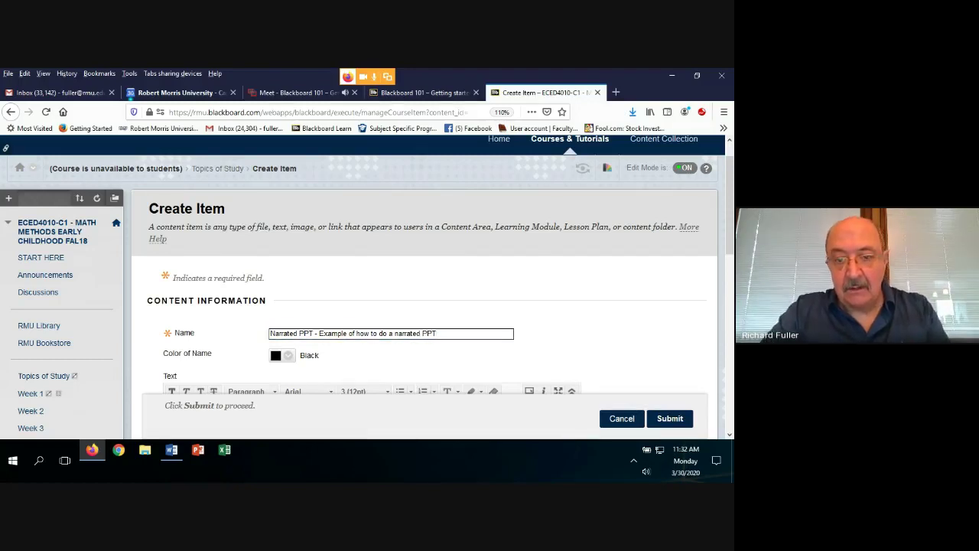
Enter the item's text: "Please open and view this presentation. Print a copy of the handout as you follow along"
scroll(367, 284, "down", 2)
left_click(168, 282)
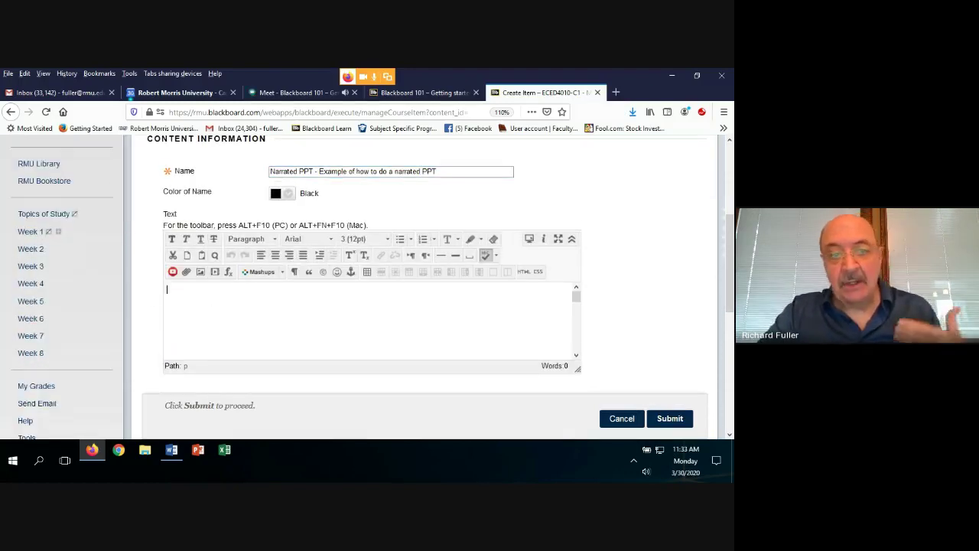
type("Plea")
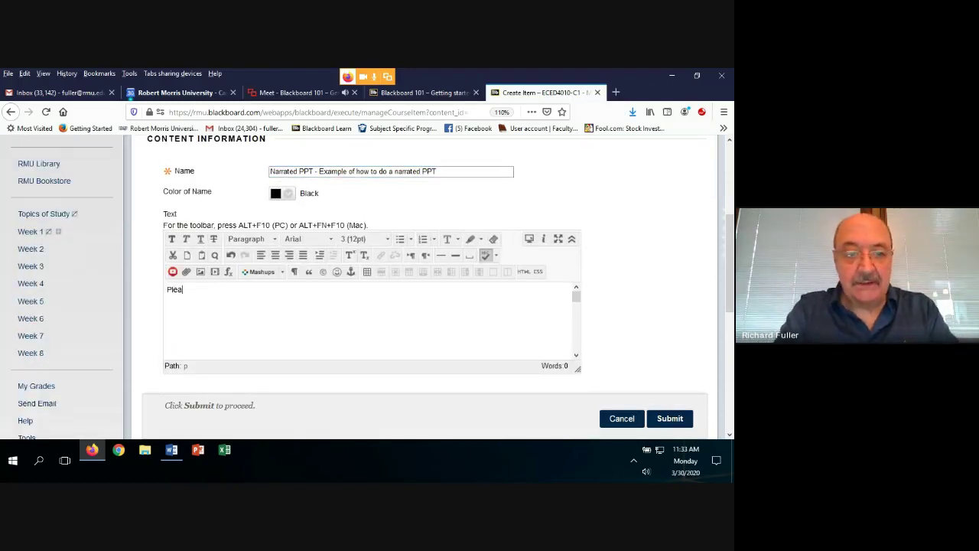
type("se o")
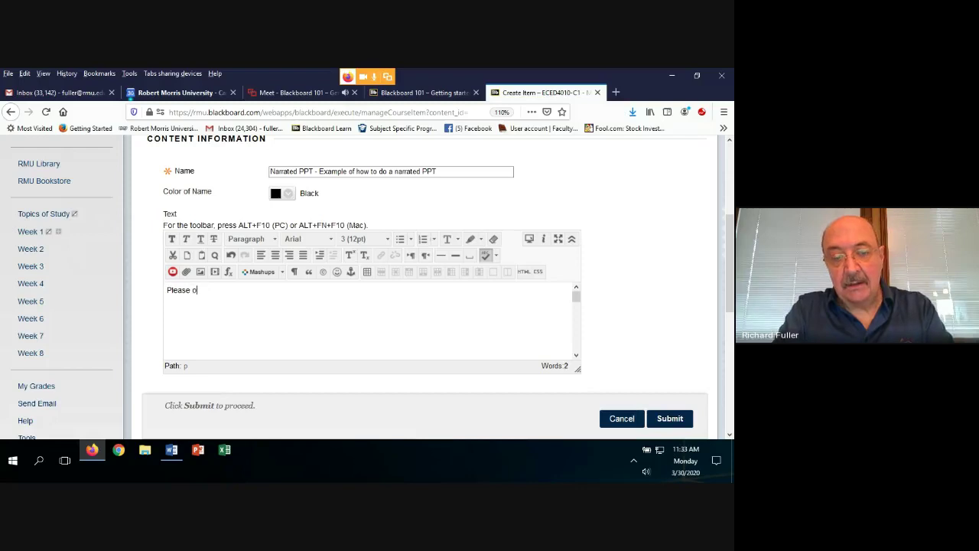
type("pen")
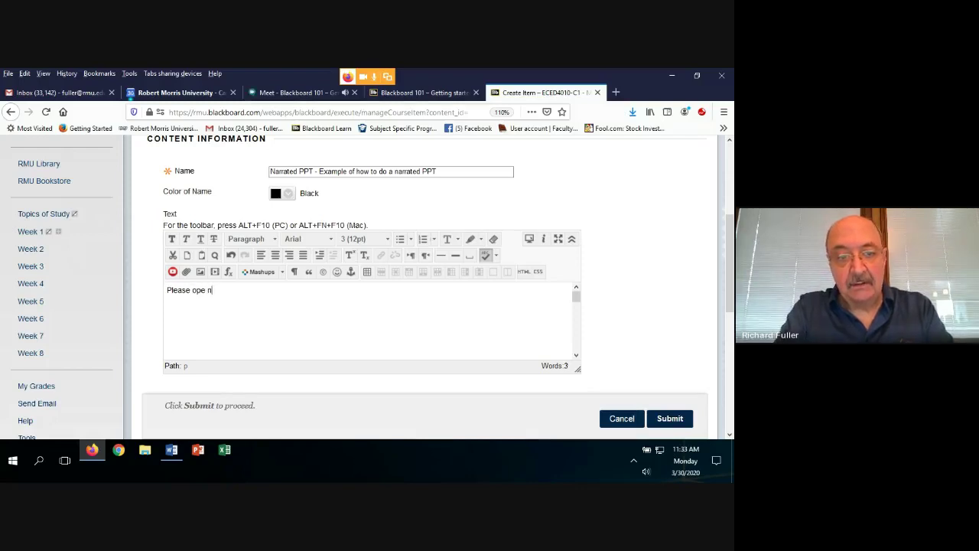
type(" and vie")
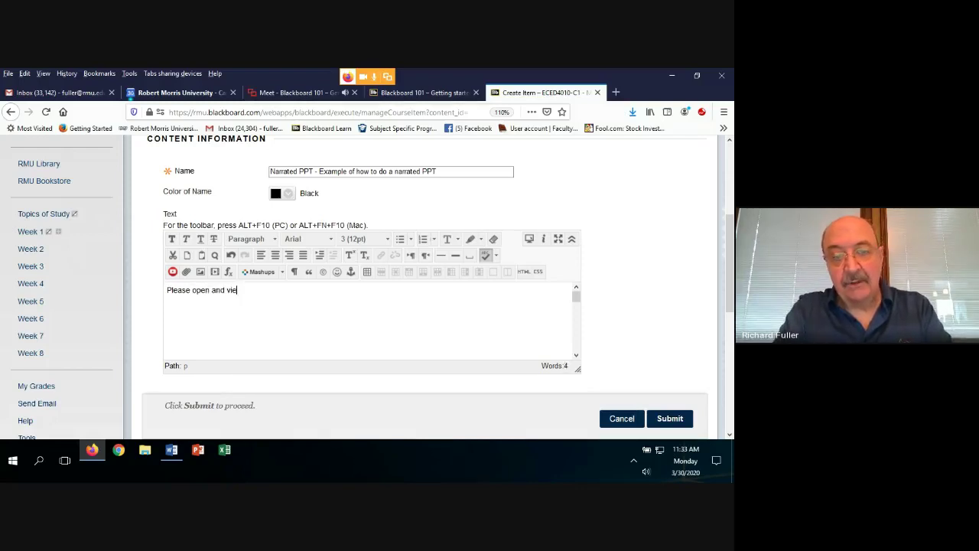
type("w this prese")
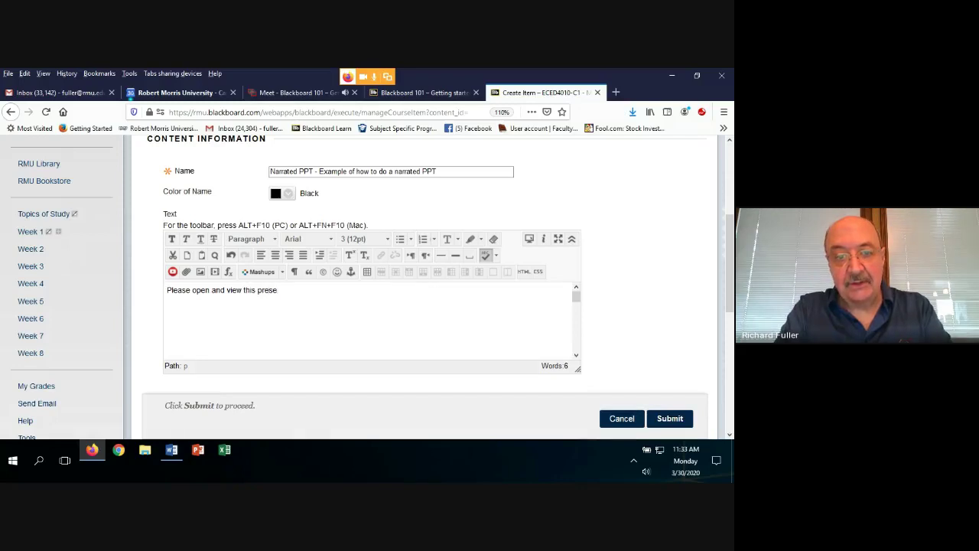
type("ntation. P")
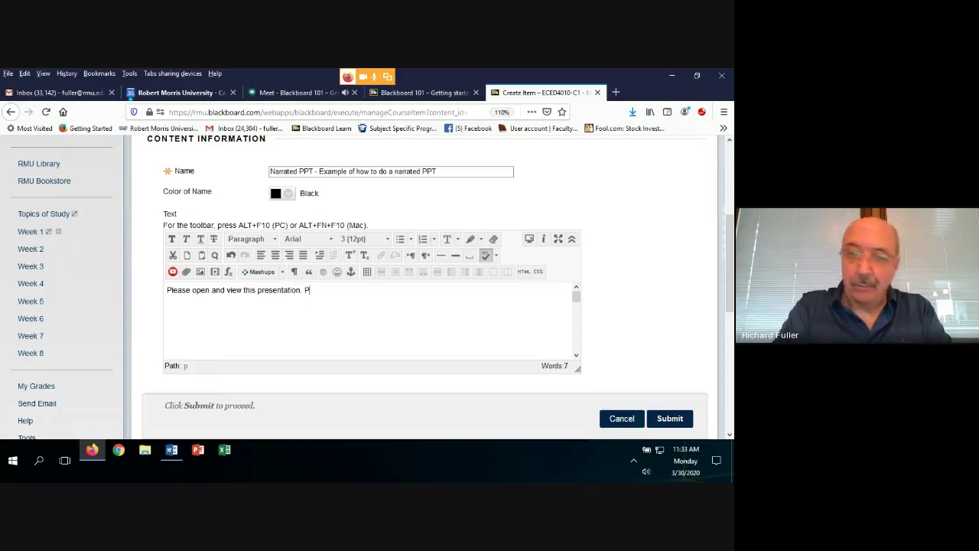
type("rint")
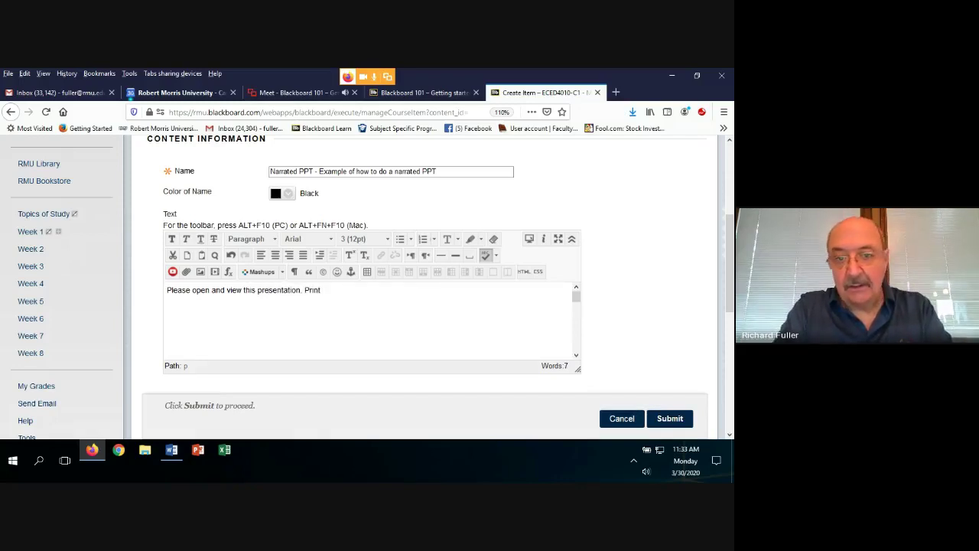
type(" a copy of the hand")
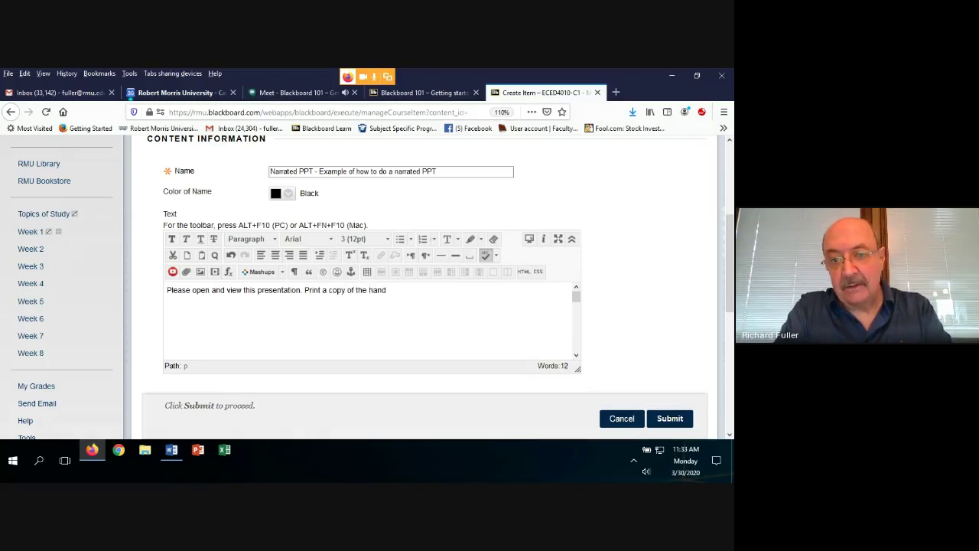
type("out as you al")
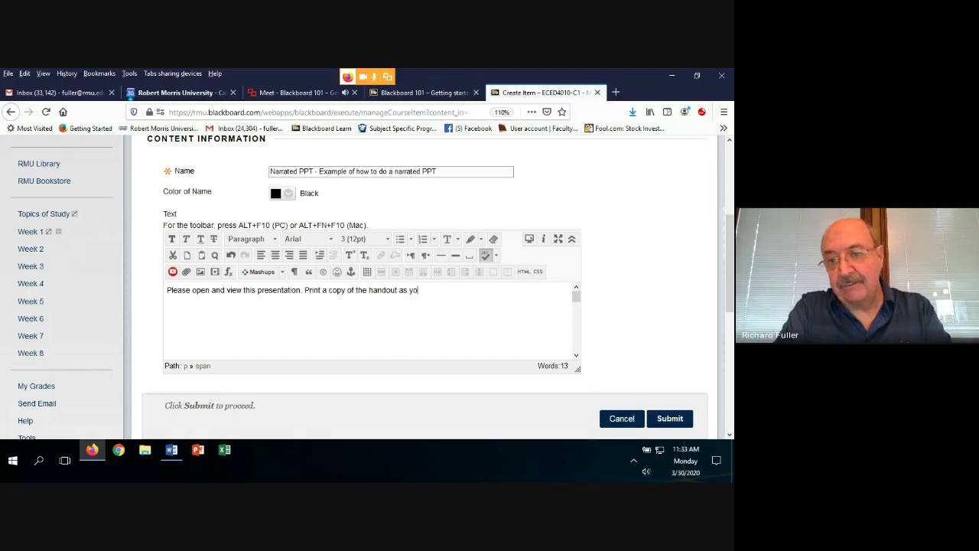
key("BackSpace")
key("BackSpace")
type("folow")
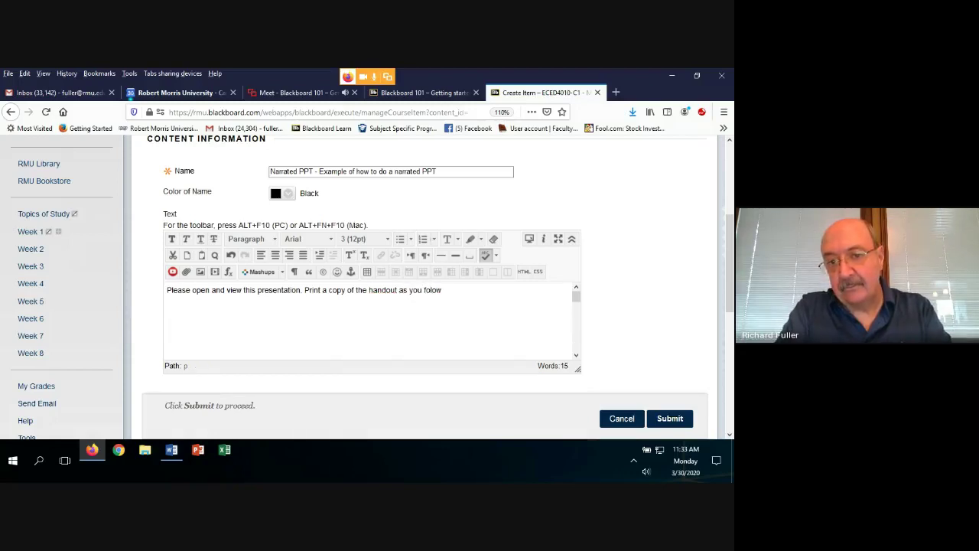
key("BackSpace")
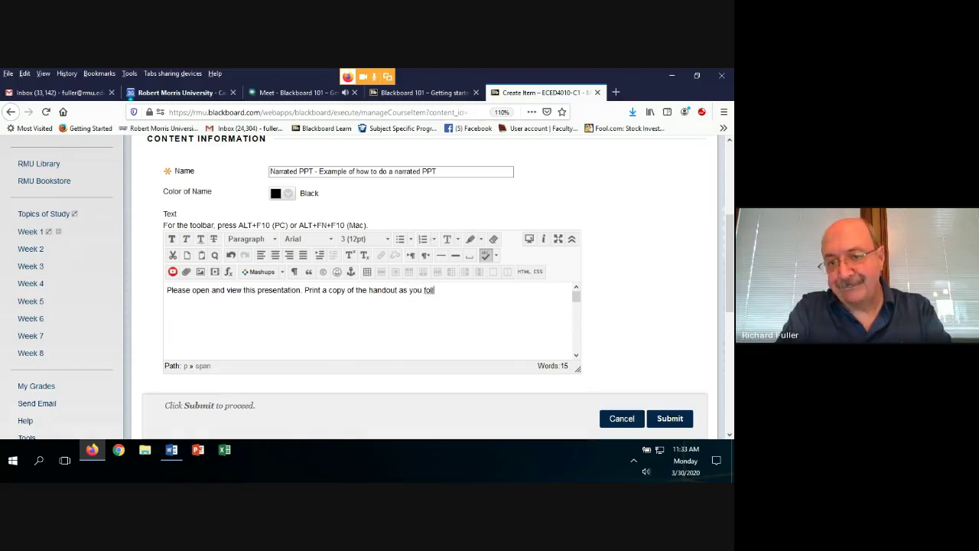
type("ow along")
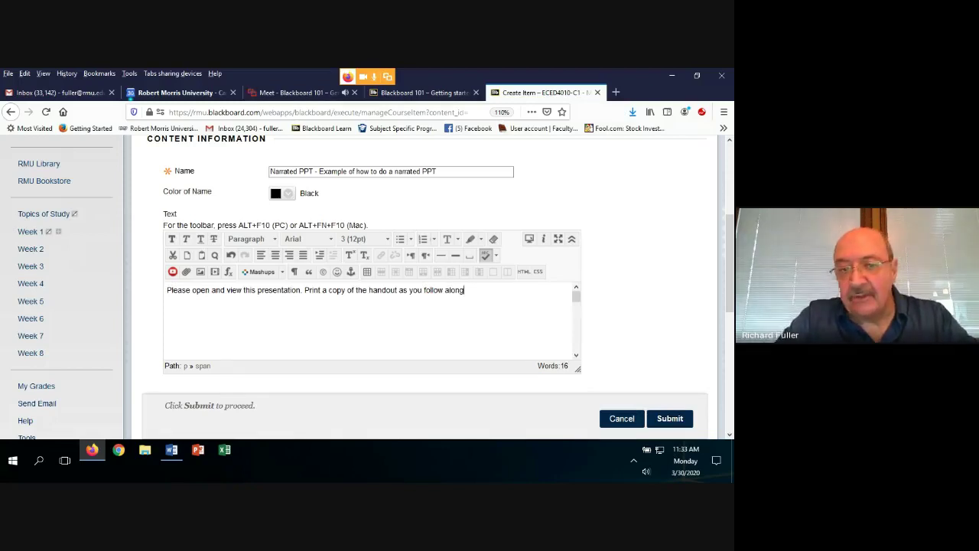
Format the whole description text of the item as bold, italic and blue
left_click_drag(167, 289, 464, 290)
left_click(172, 238)
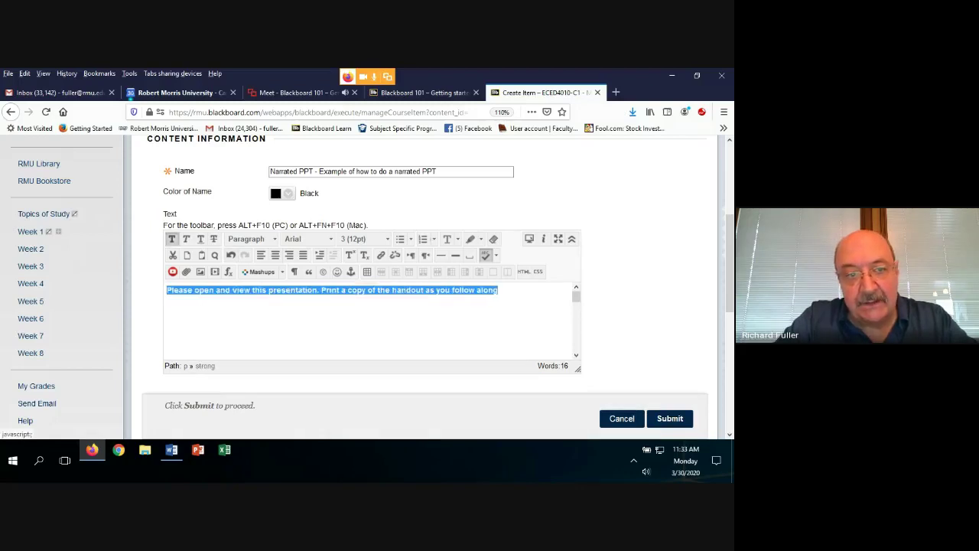
left_click(186, 238)
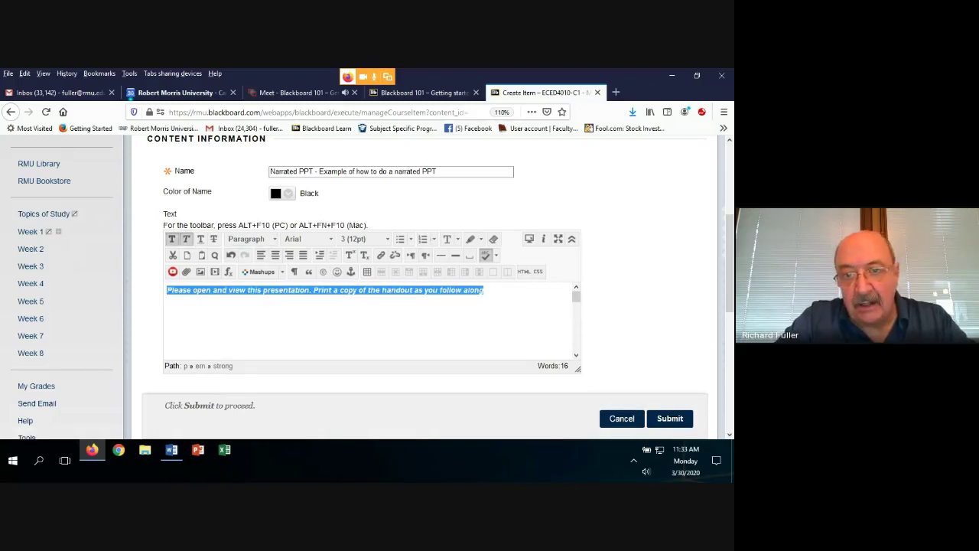
left_click(457, 239)
left_click(447, 252)
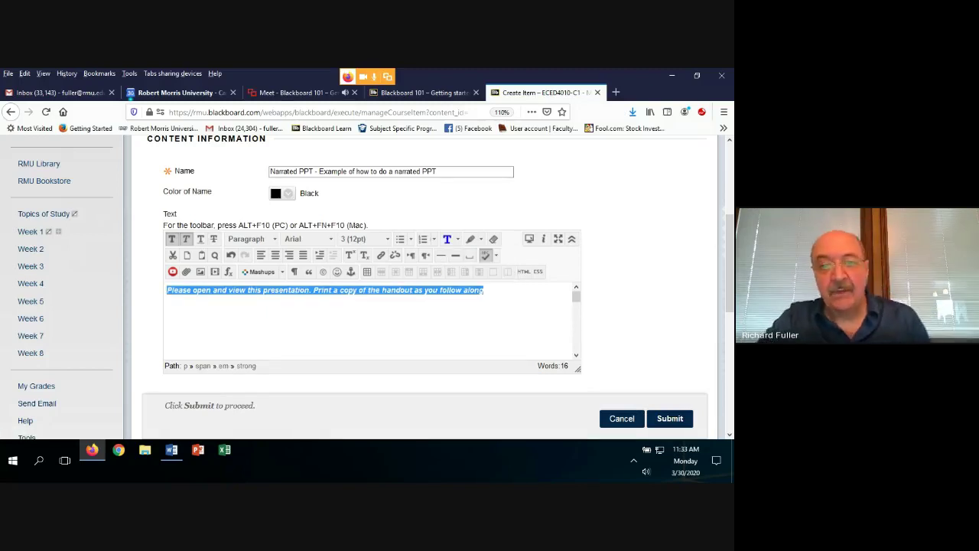
Attach "Example Narrated PPT" from the computer's Alternative Delivery Systems folder to the item and submit it
scroll(428, 290, "down", 3)
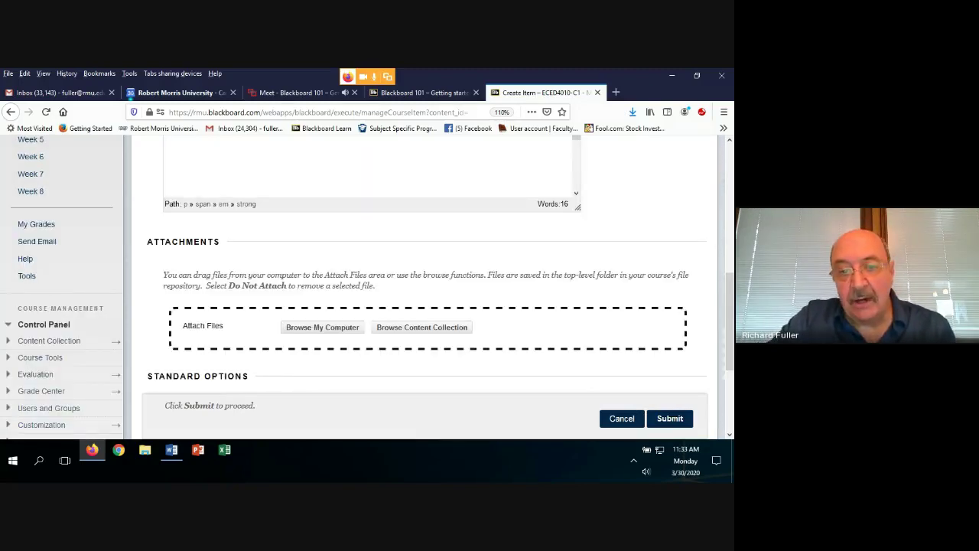
left_click(322, 327)
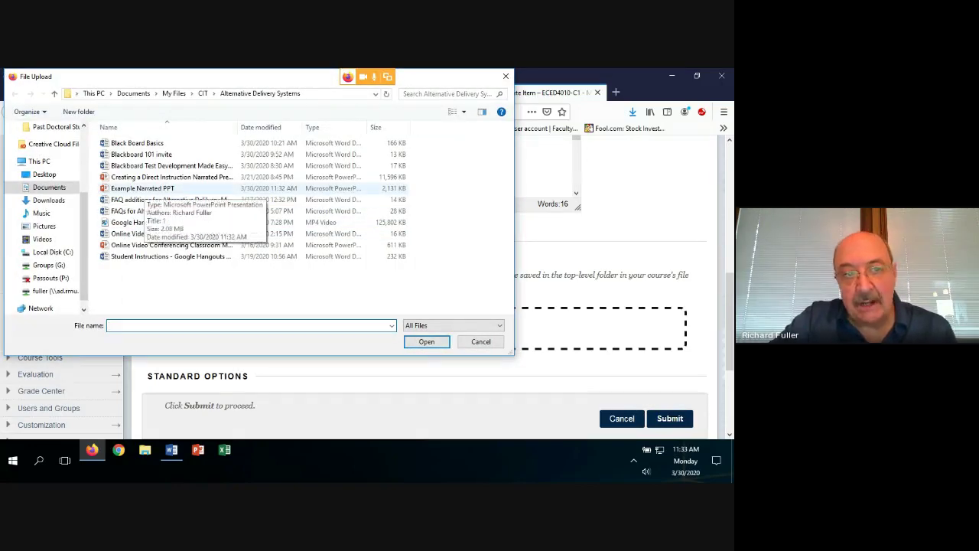
double_click(145, 188)
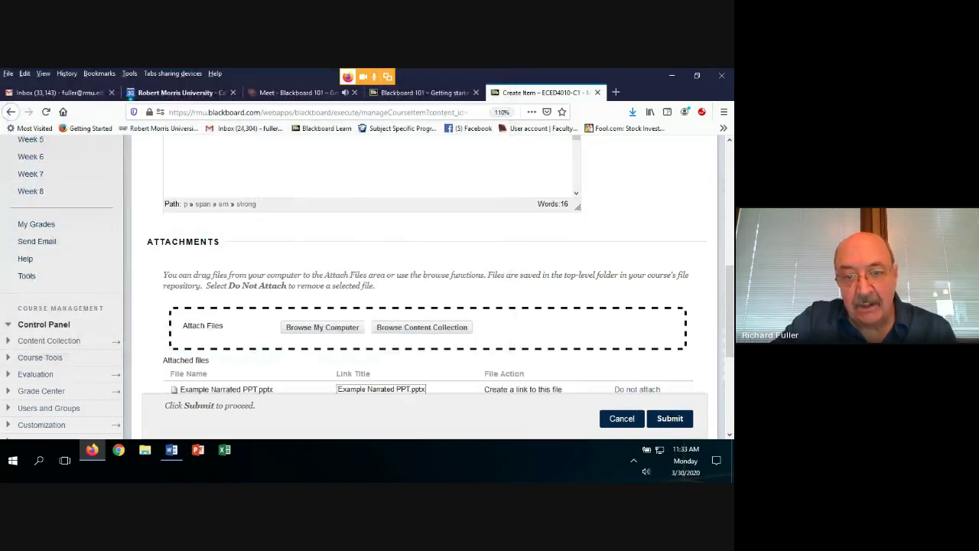
scroll(428, 291, "down", 3)
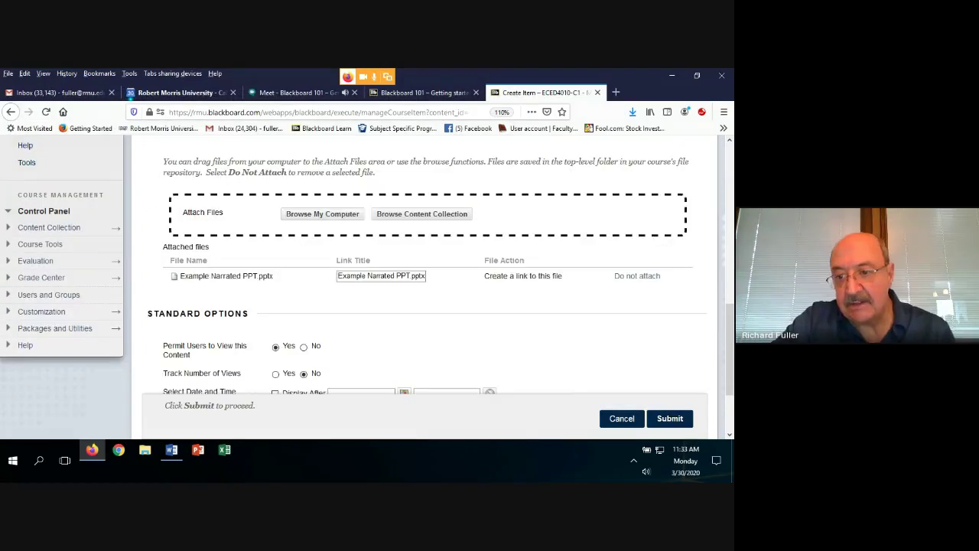
left_click(669, 419)
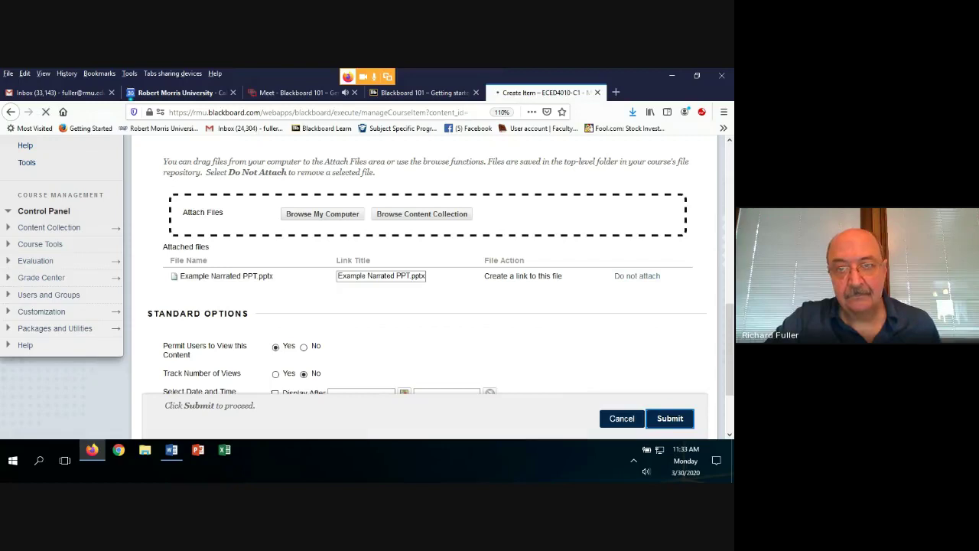
scroll(424, 287, "down", 5)
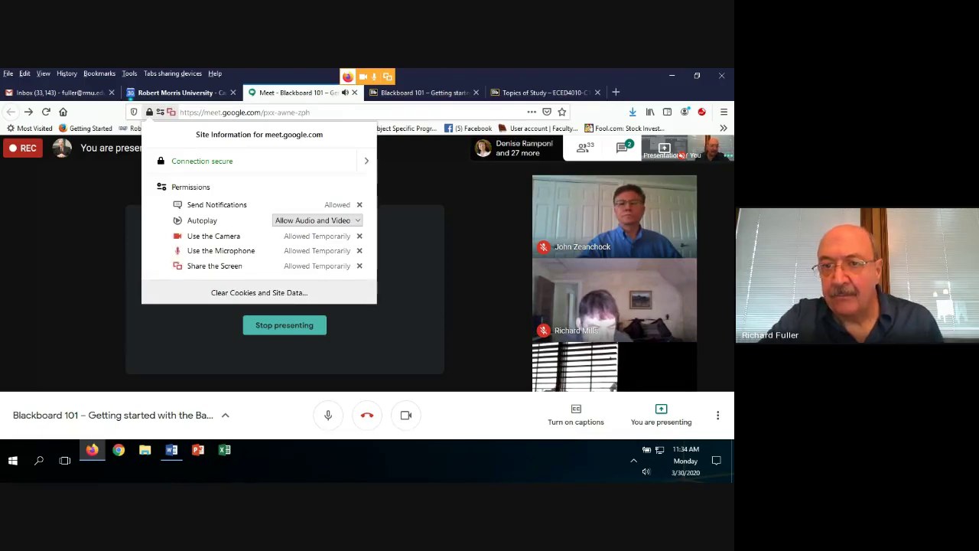
Dismiss the Google Meet site information, return to the Topics of Study page in Blackboard and look over its posted items
key("Escape")
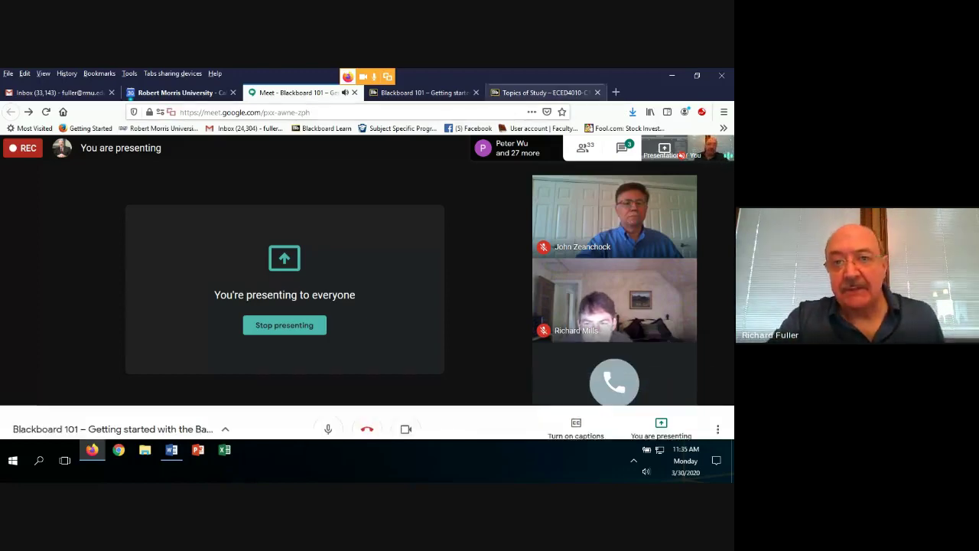
left_click(429, 92)
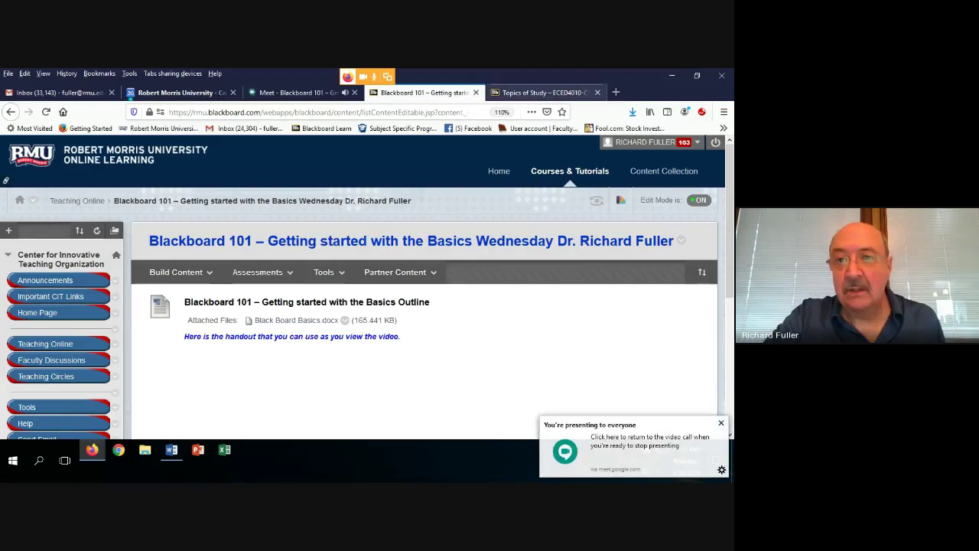
key("ctrl+Tab")
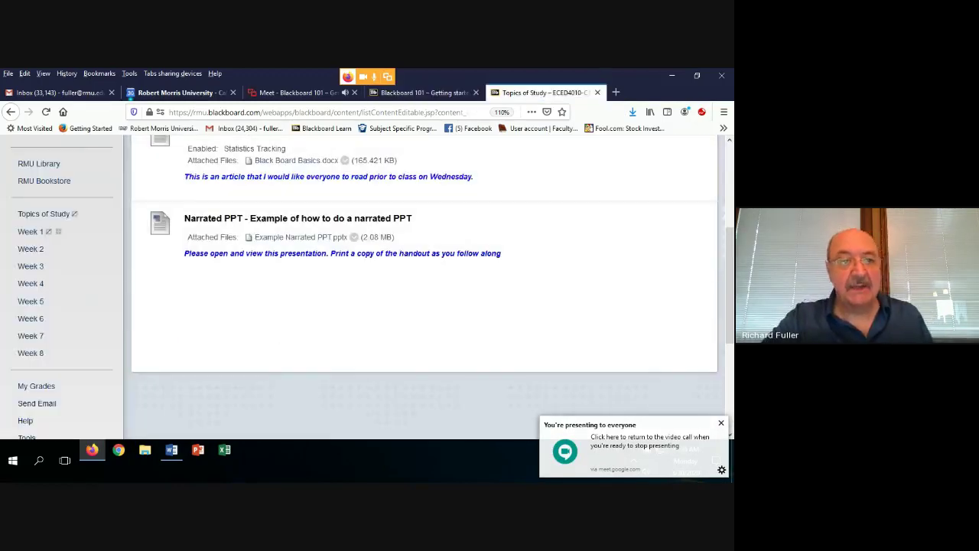
scroll(136, 185, "up", 4)
scroll(135, 185, "down", 2)
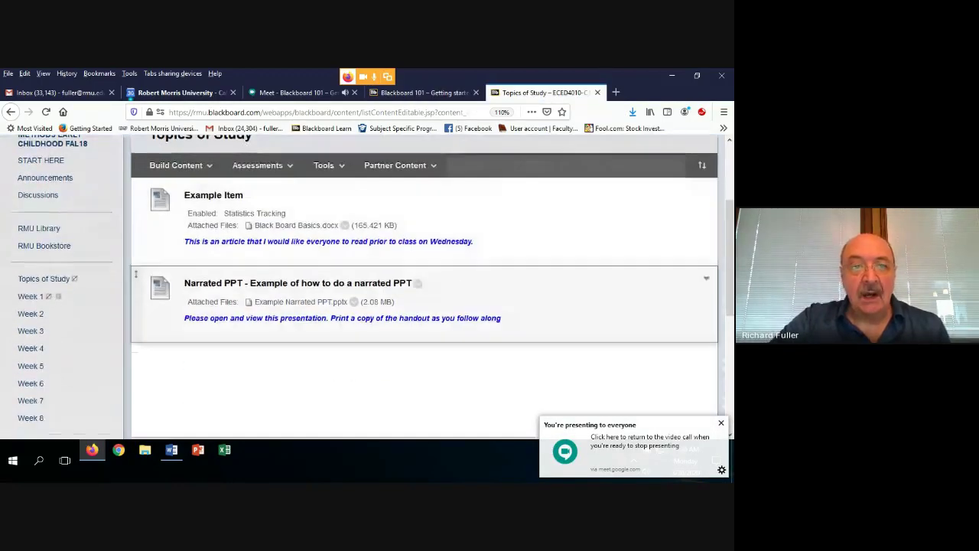
scroll(135, 185, "up", 3)
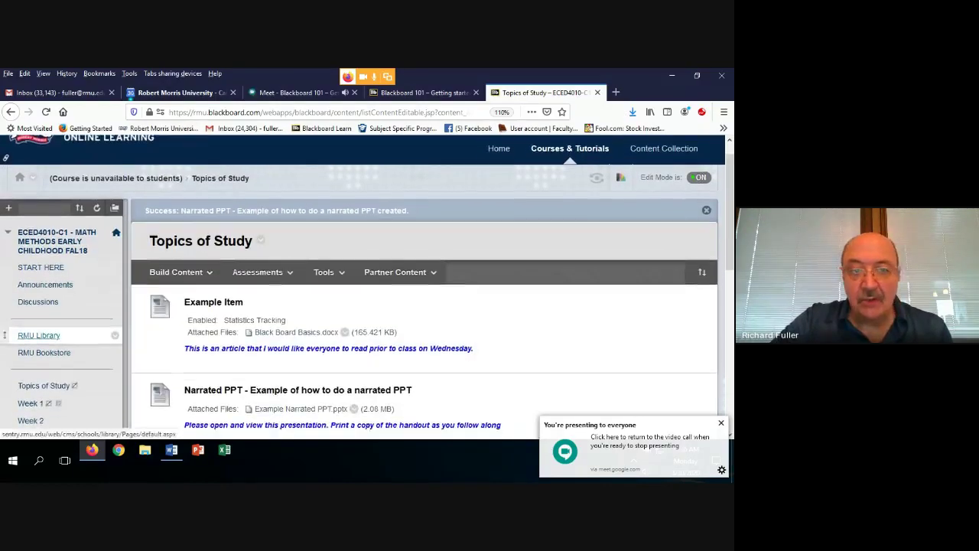
scroll(136, 202, "down", 3)
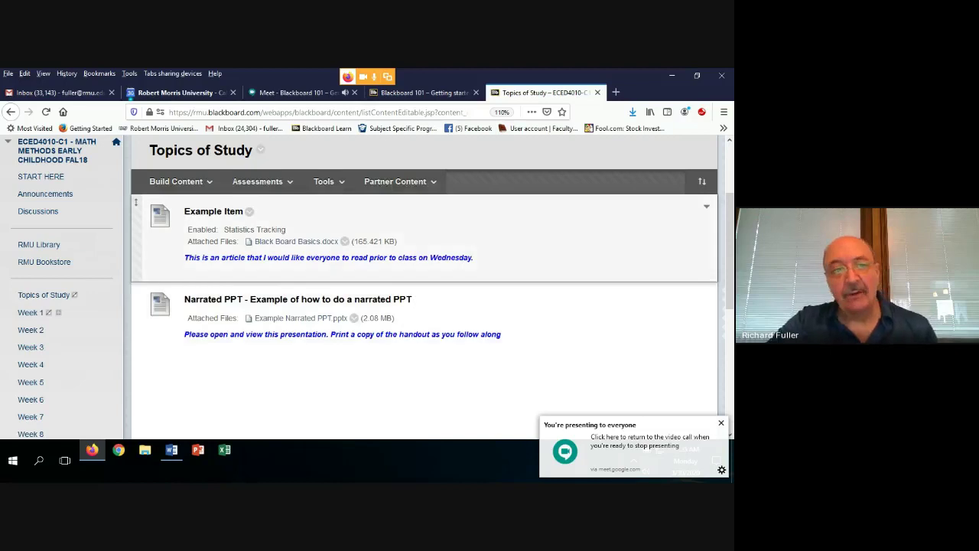
Review the content types available for Topics of Study and start creating a Course Link there
left_click(176, 181)
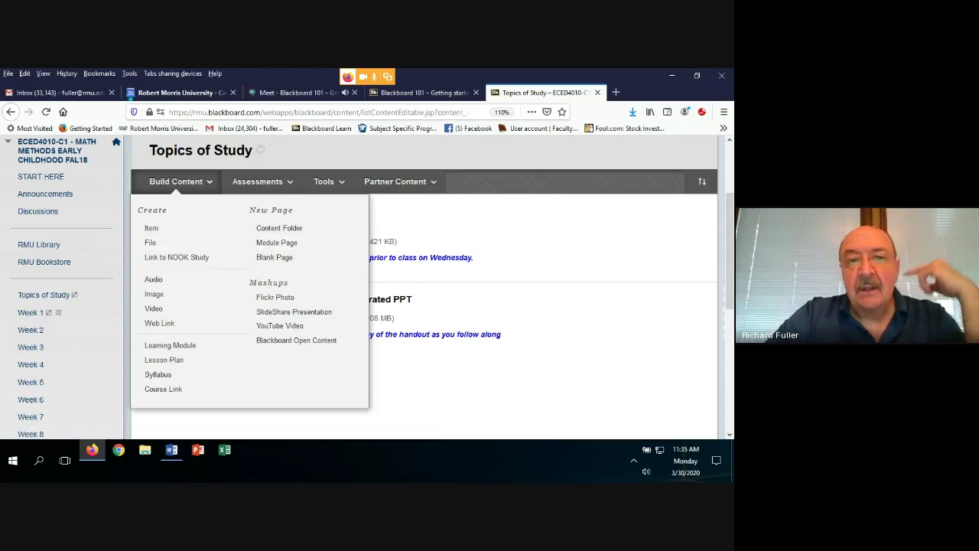
scroll(252, 305, "down", 1)
scroll(176, 229, "down", 2)
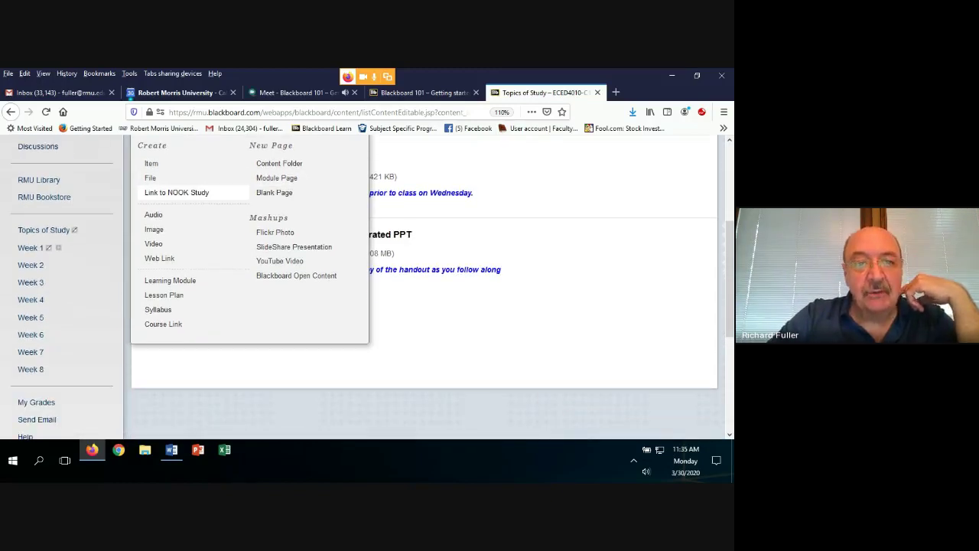
scroll(176, 192, "down", 1)
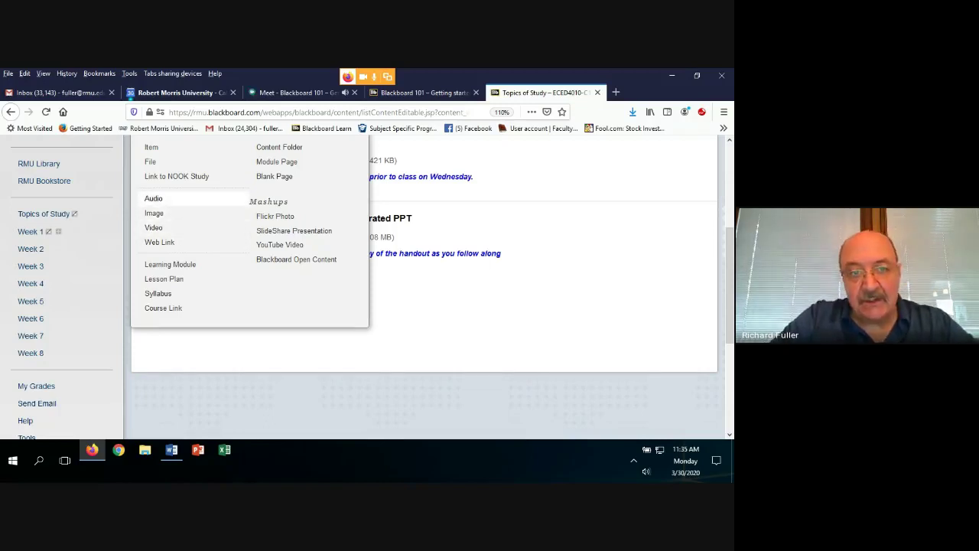
scroll(176, 198, "up", 1)
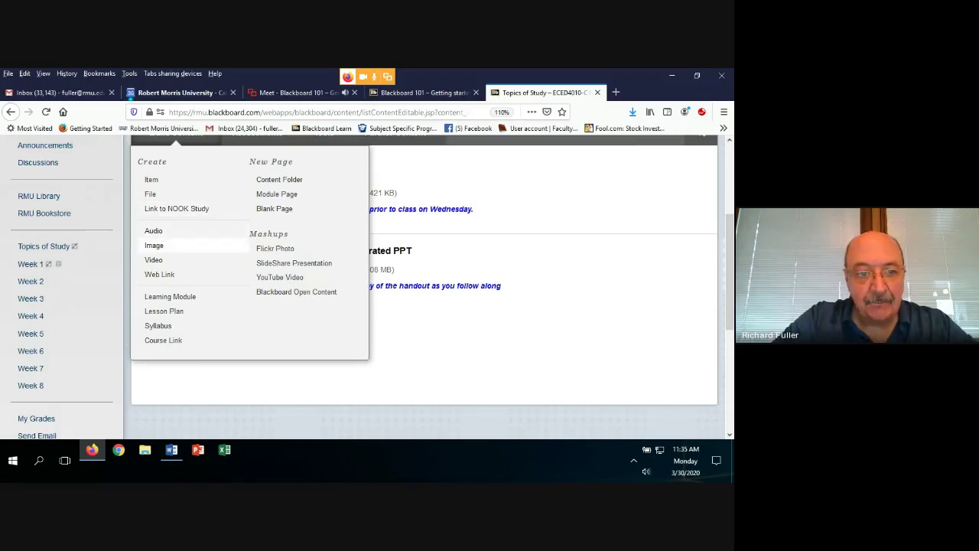
left_click(163, 339)
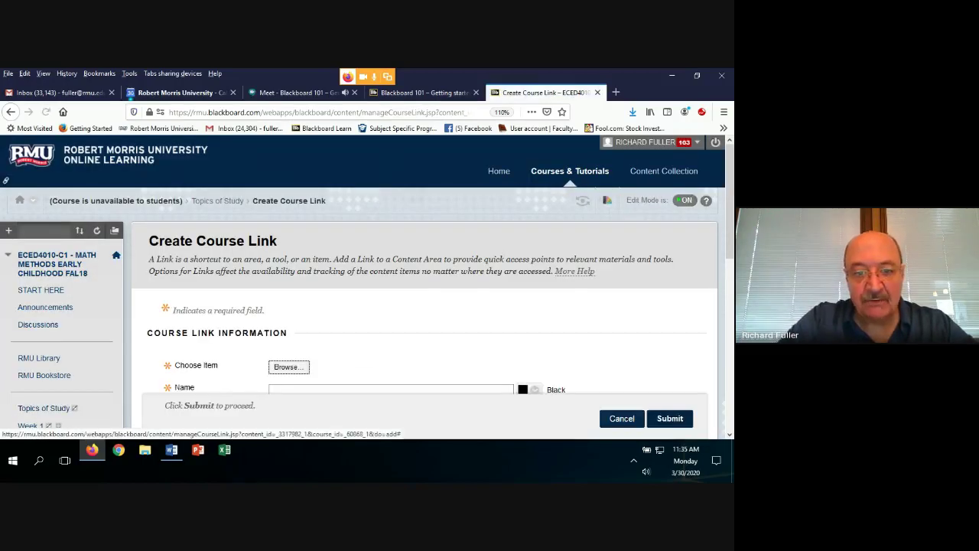
Name the new course link "Week 2 Link"
scroll(424, 291, "down", 2)
key("Tab")
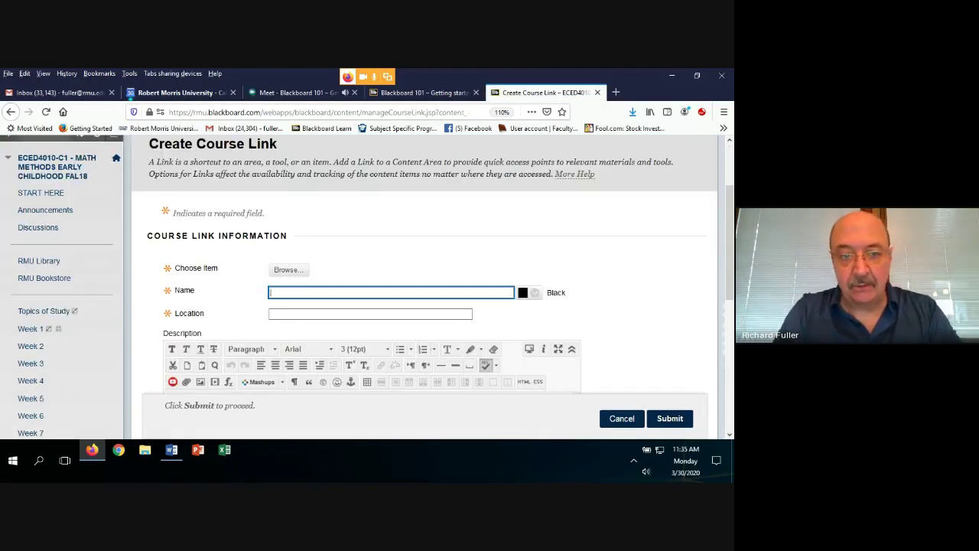
type("Week")
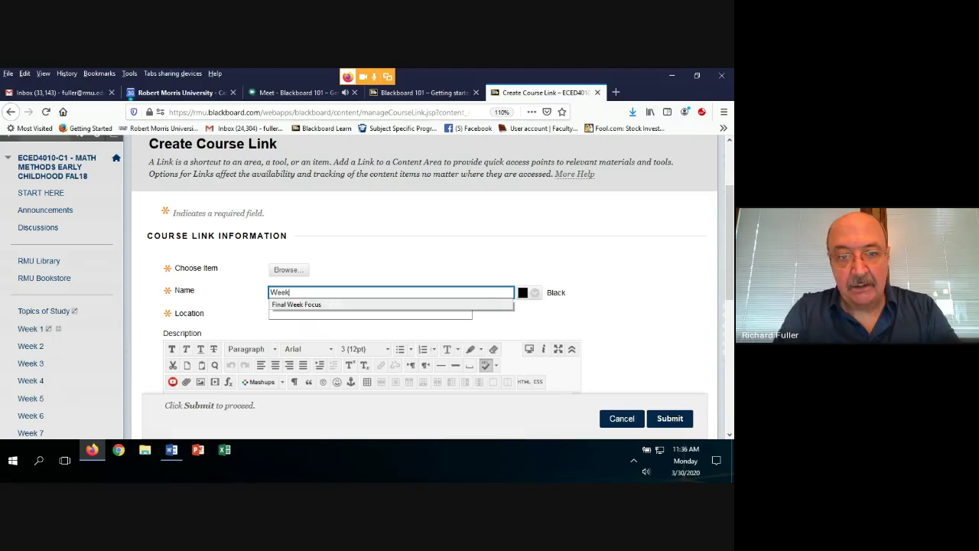
type(" 2 Link")
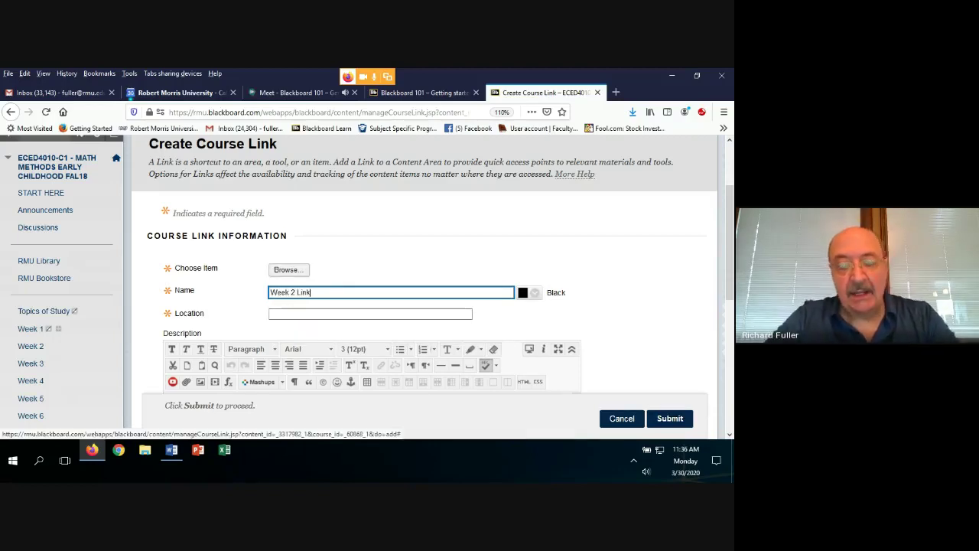
Browse the course contents and choose the Week 2 folder as the item the course link points to
left_click(288, 269)
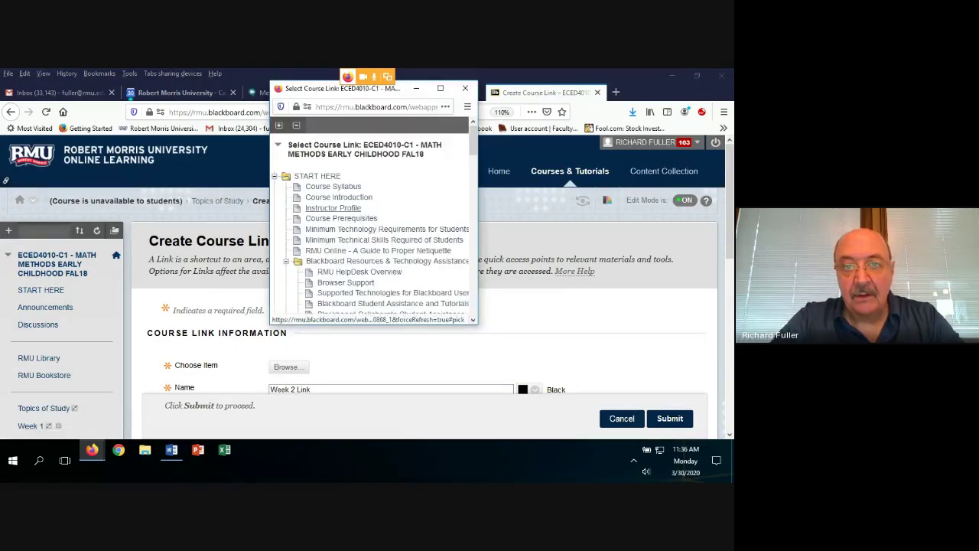
scroll(360, 222, "down", 1)
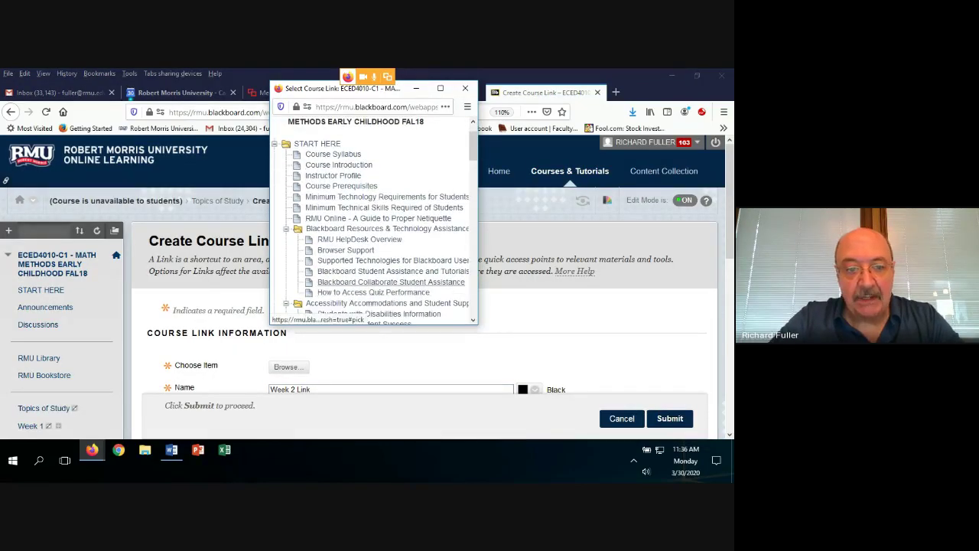
scroll(373, 222, "down", 2)
scroll(373, 222, "down", 6)
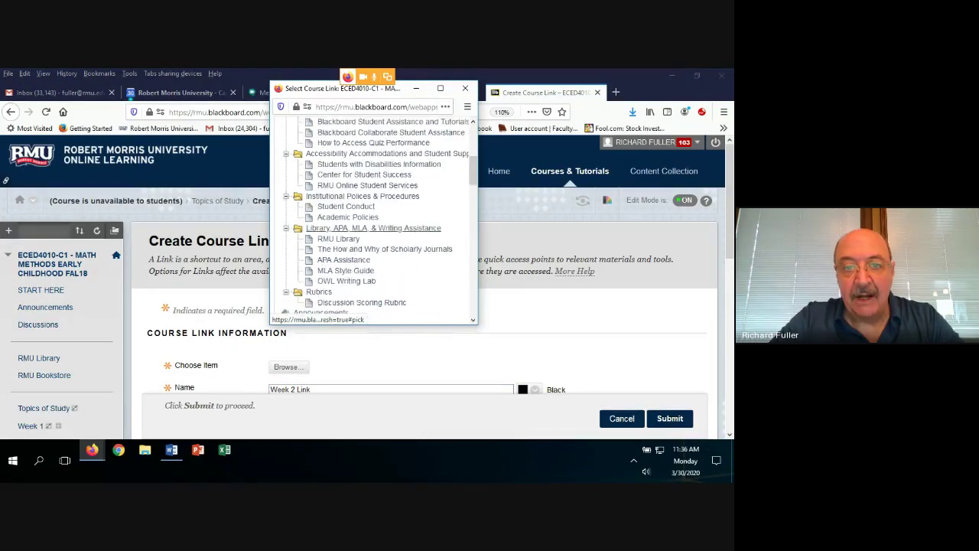
scroll(373, 222, "down", 1)
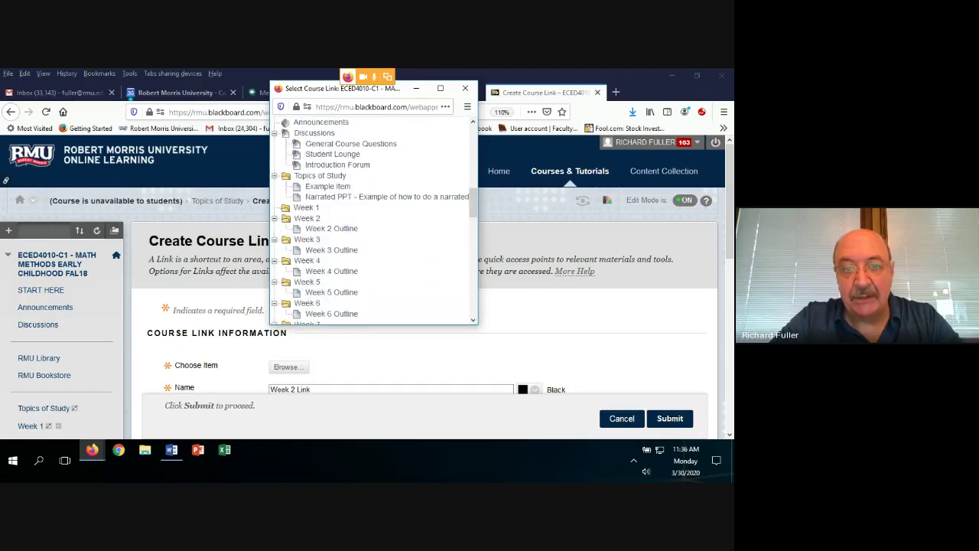
scroll(329, 230, "up", 8)
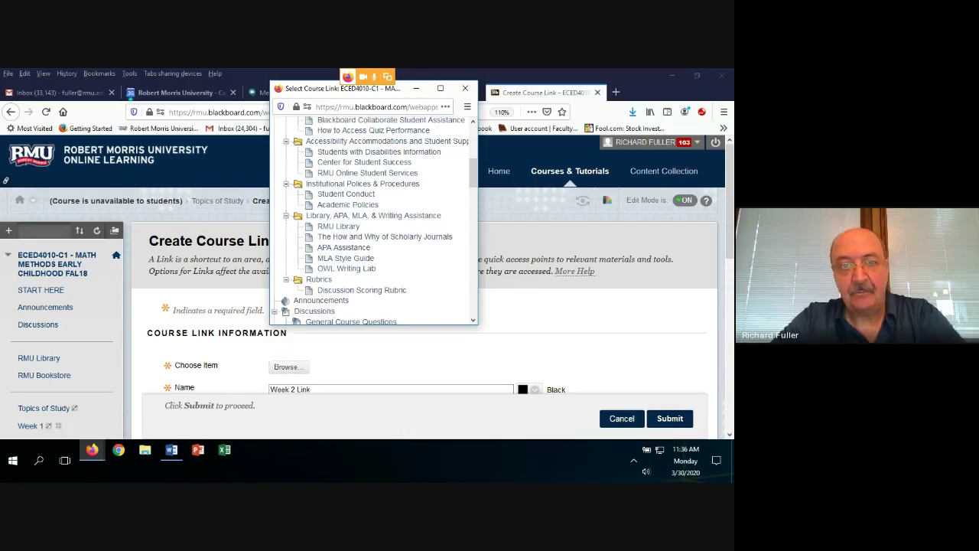
scroll(378, 265, "up", 3)
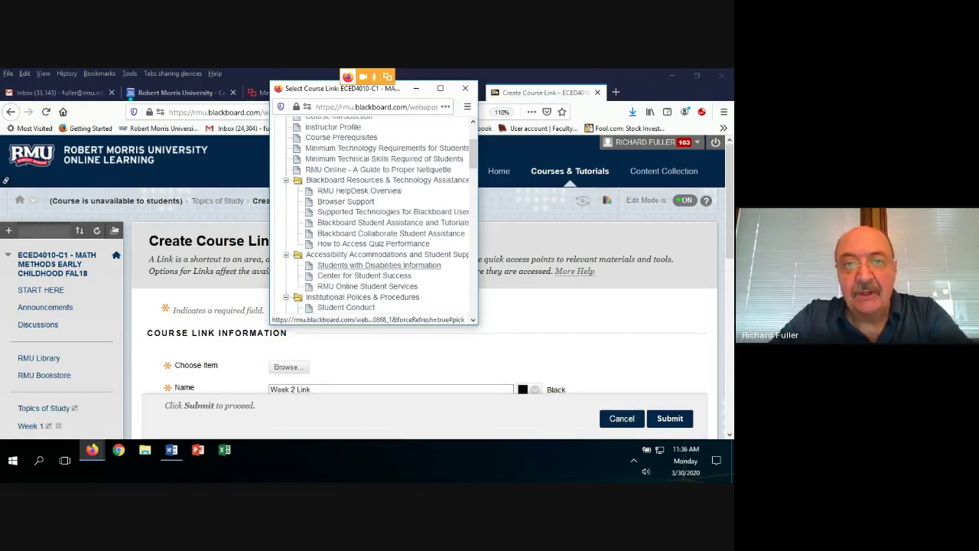
scroll(344, 247, "down", 3)
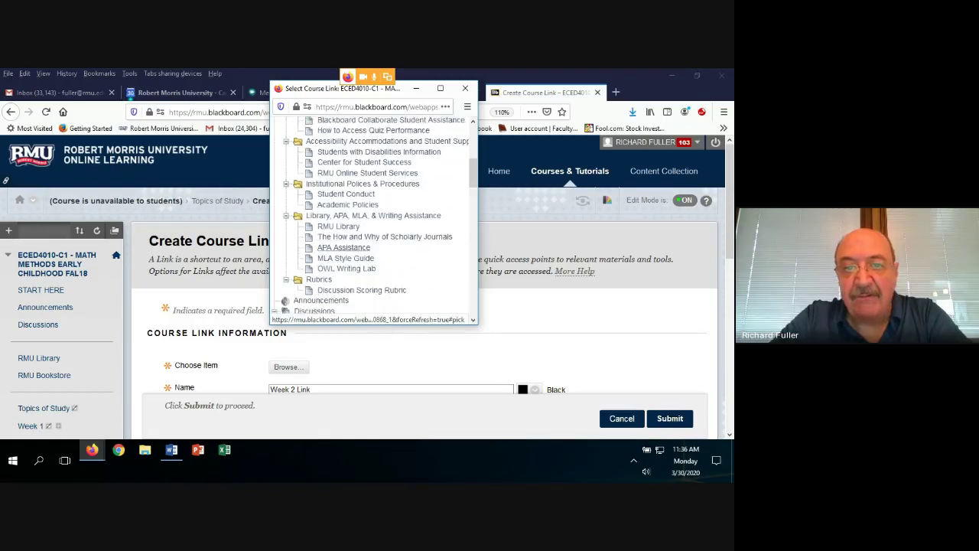
scroll(344, 247, "down", 2)
scroll(344, 247, "down", 2)
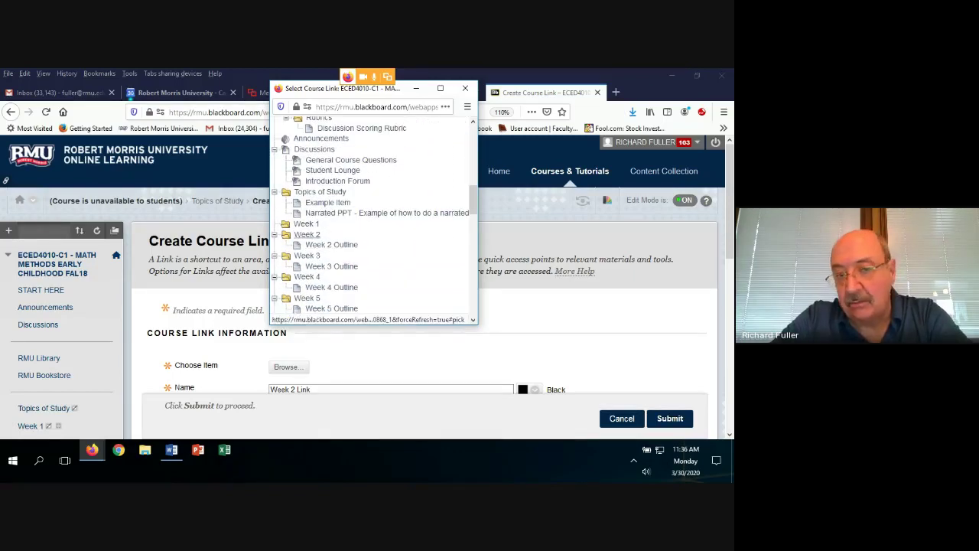
left_click(308, 235)
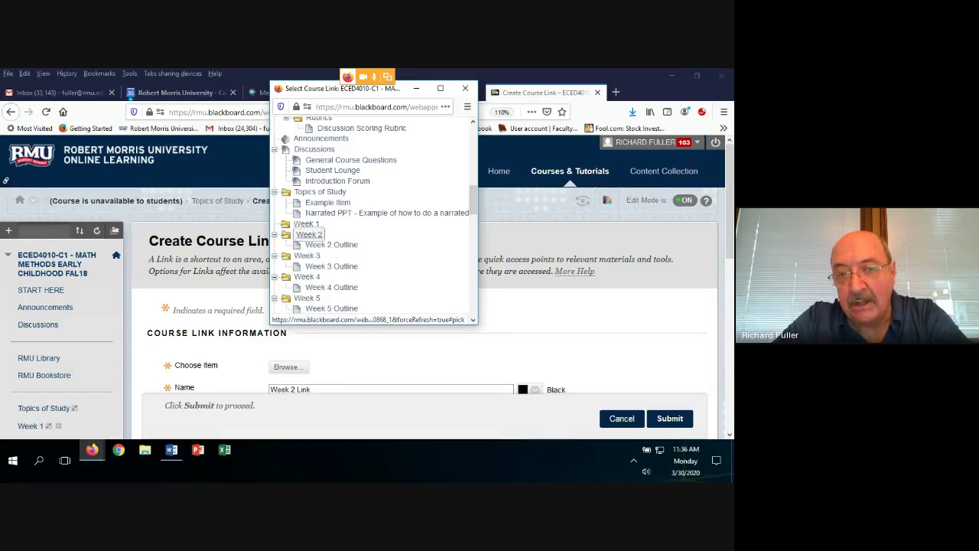
Enter the course link description "Please go to week 2 by clicking the link."
scroll(425, 321, "down", 3)
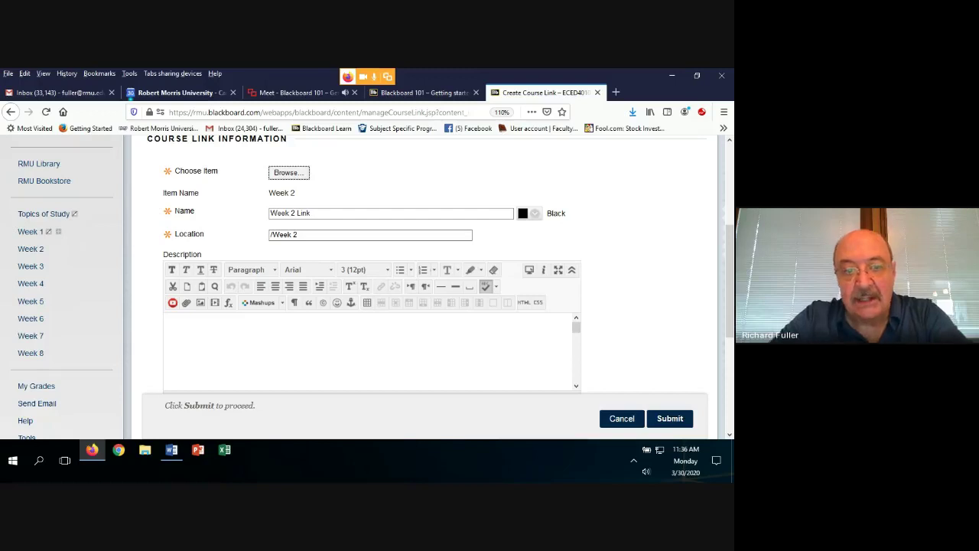
left_click(170, 327)
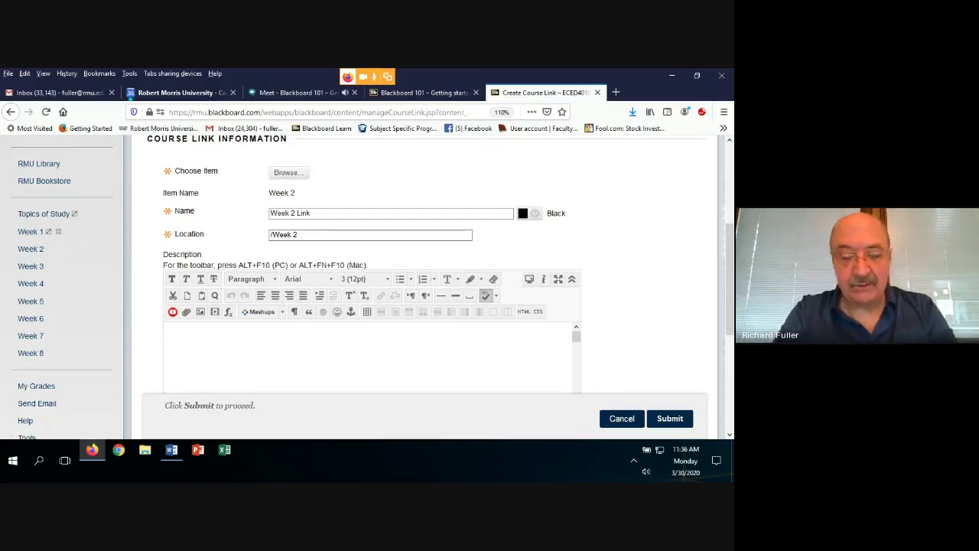
type("Pleas")
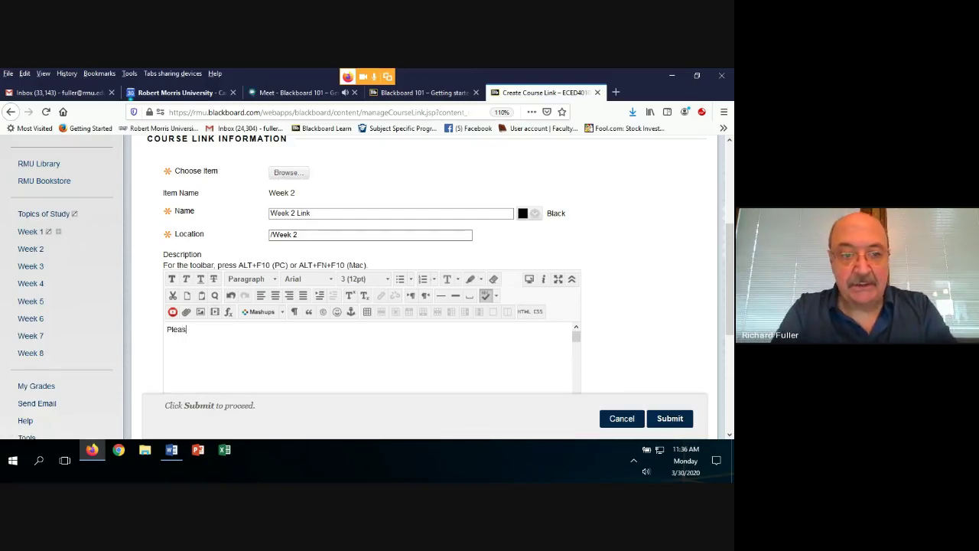
type("e go to wee")
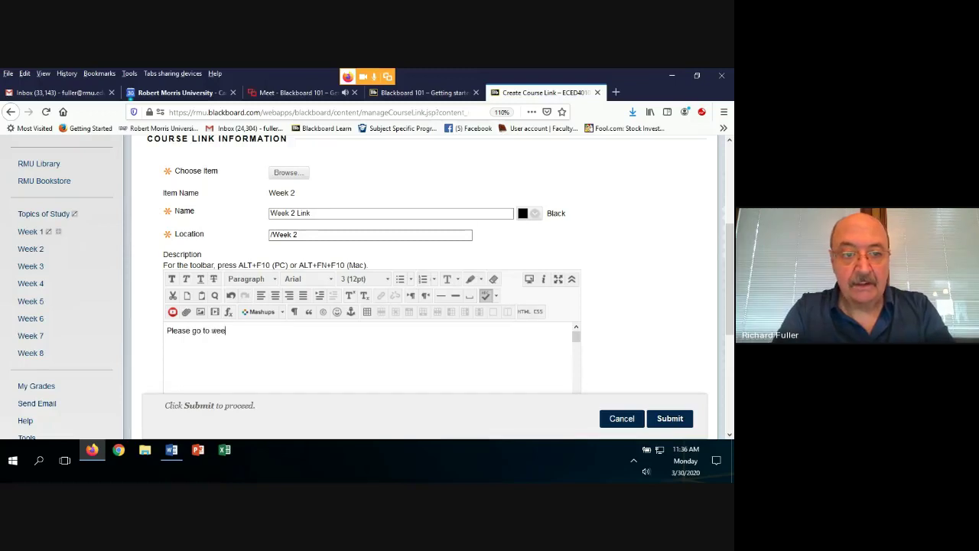
type("k 2")
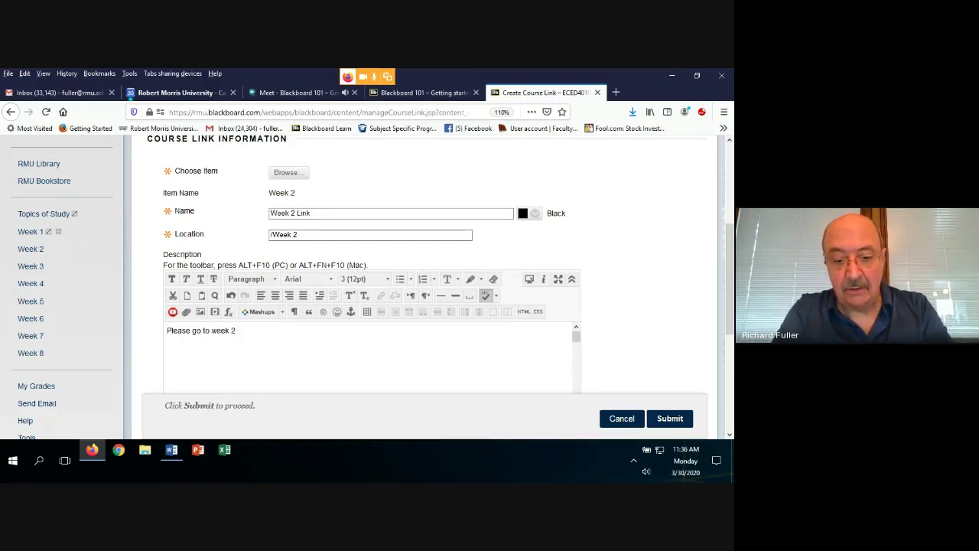
type(" by click")
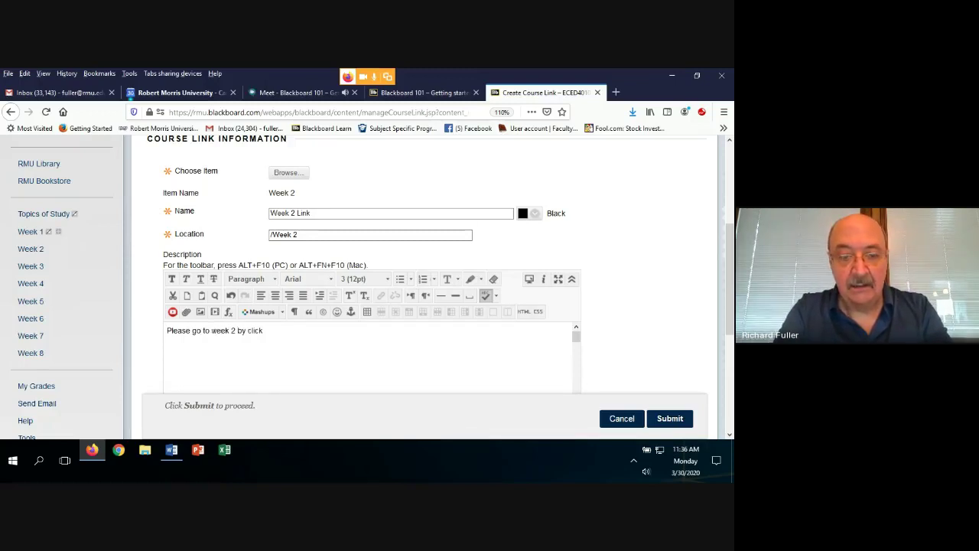
type("ing the link")
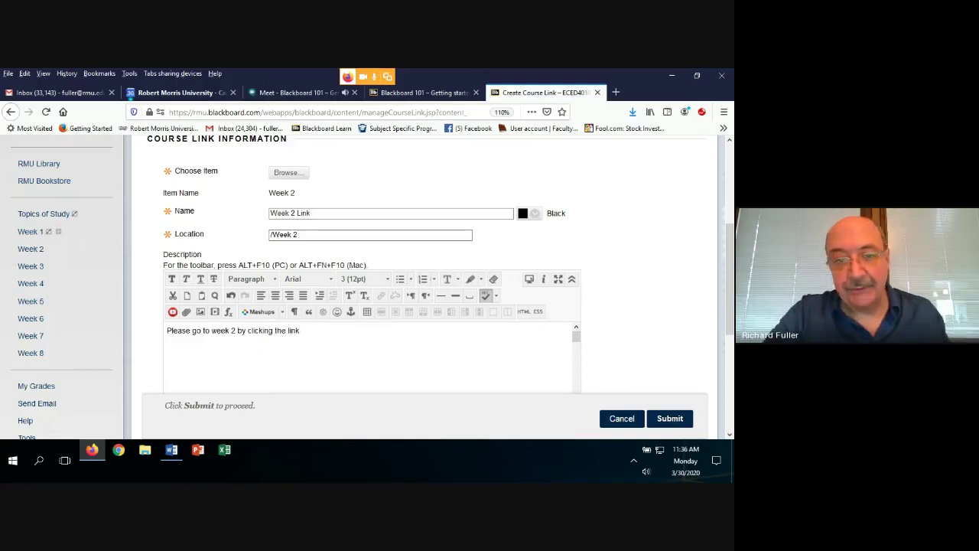
Format the whole description text as bold, italic and blue, and submit the course link
left_click_drag(167, 331, 302, 331)
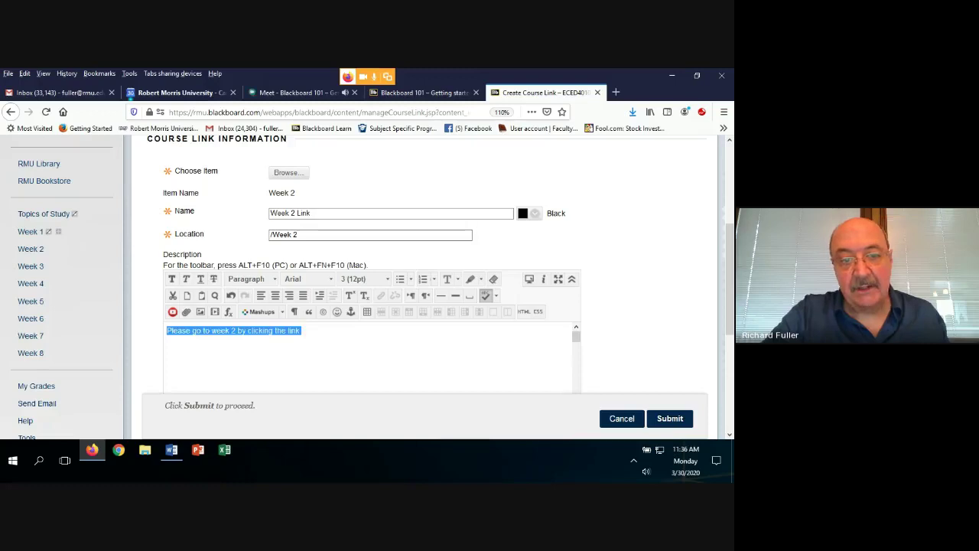
left_click(171, 279)
left_click(186, 278)
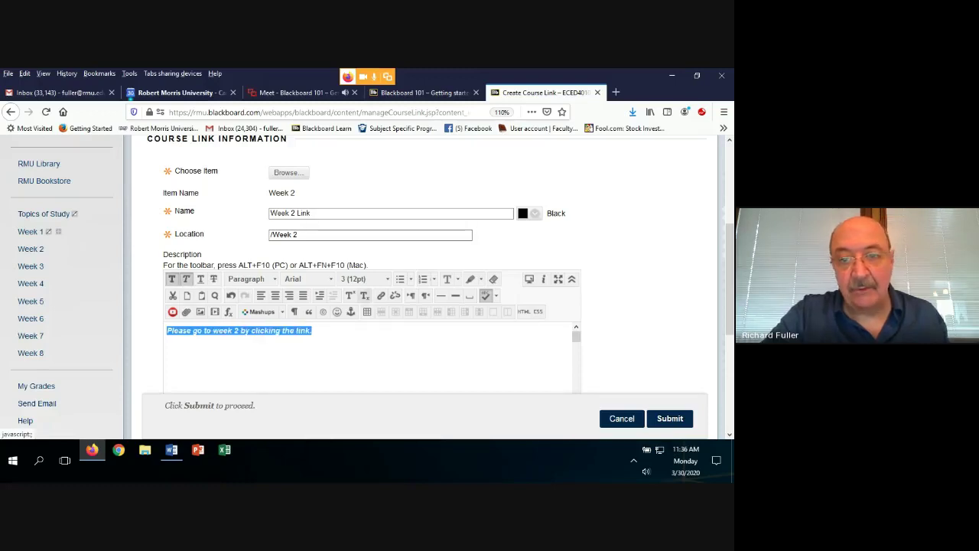
left_click(458, 278)
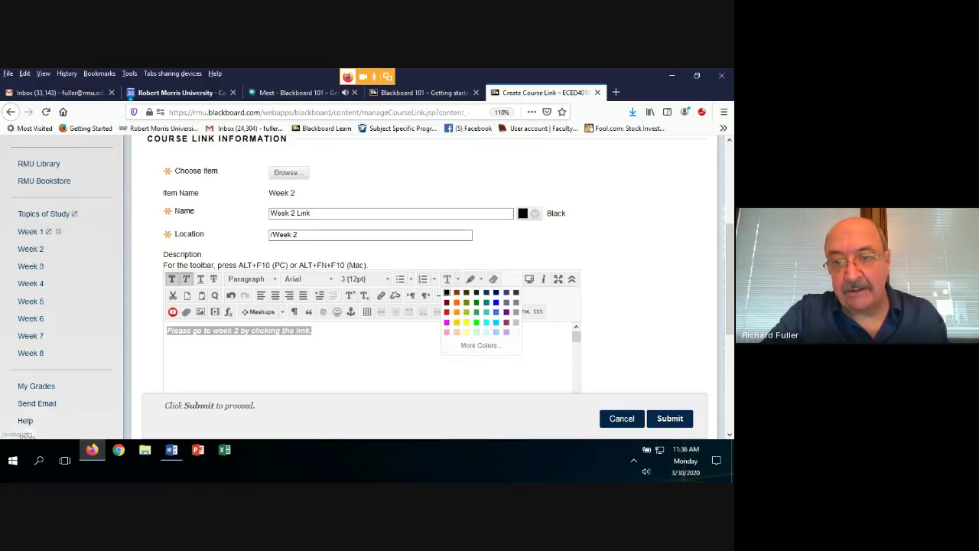
left_click(486, 293)
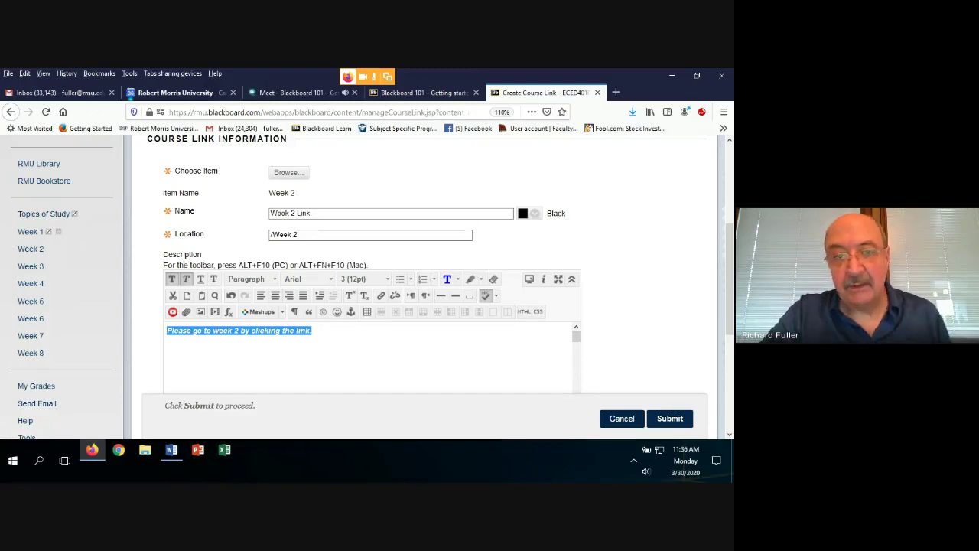
scroll(368, 306, "down", 1)
left_click(669, 418)
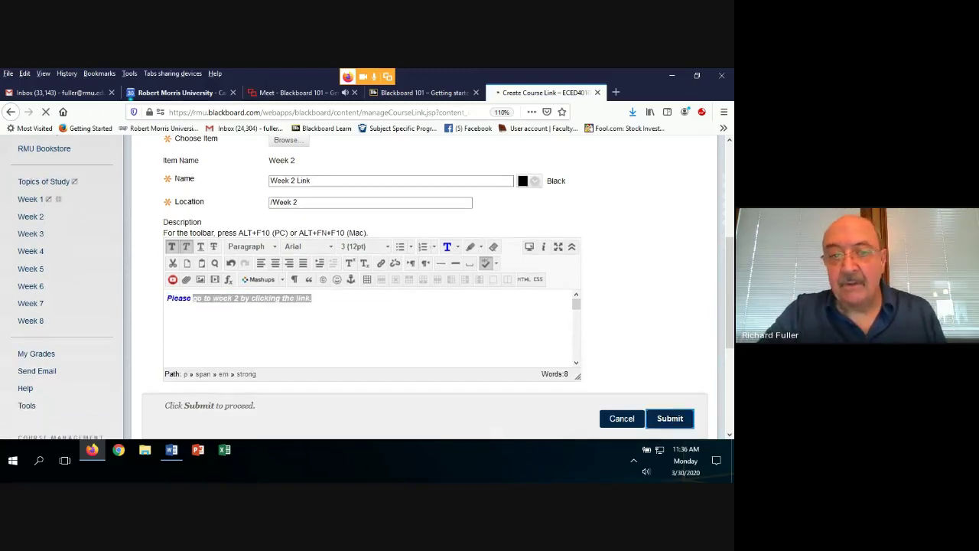
Follow the Week 2 Link posted in Topics of Study and look over the Week 2 page it opens
scroll(424, 306, "down", 5)
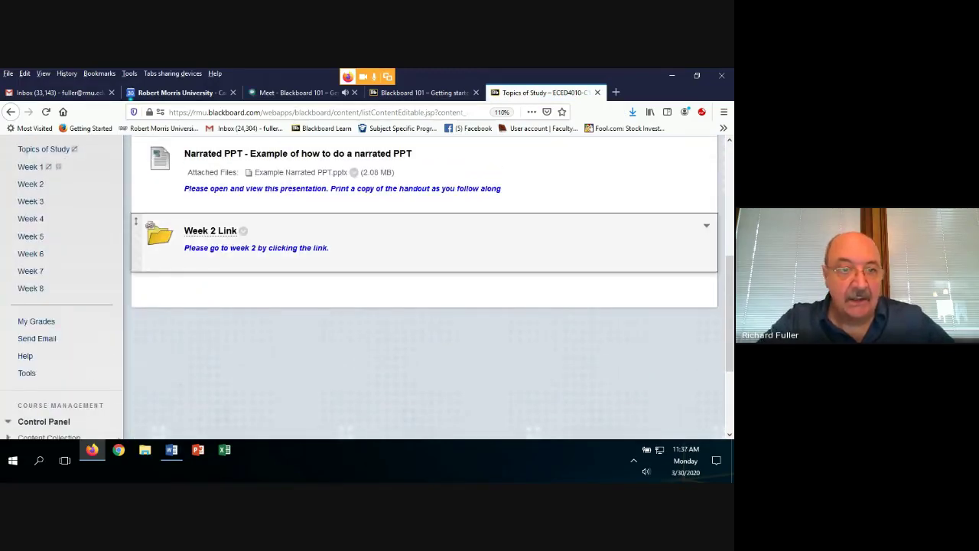
left_click(151, 225)
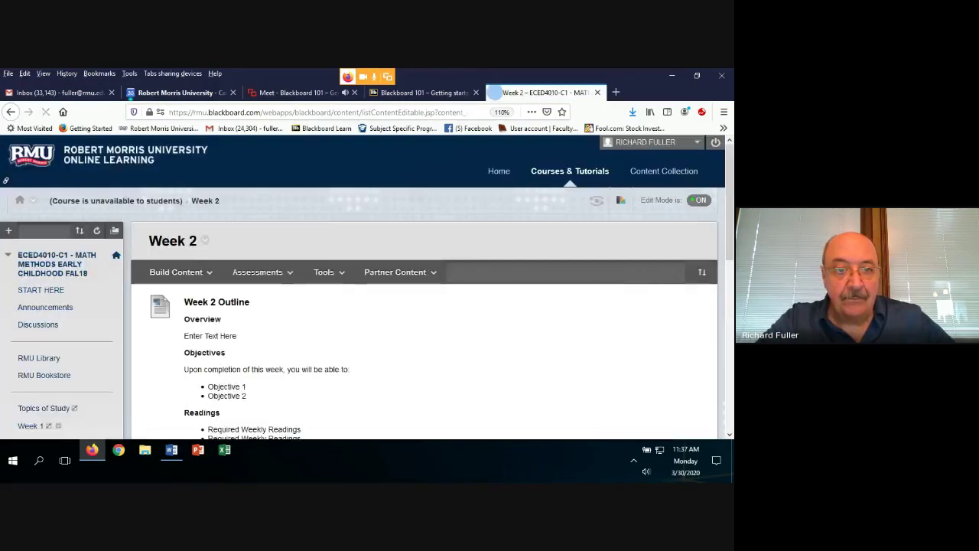
left_click(252, 270)
scroll(252, 271, "down", 2)
scroll(425, 306, "down", 1)
scroll(424, 306, "up", 3)
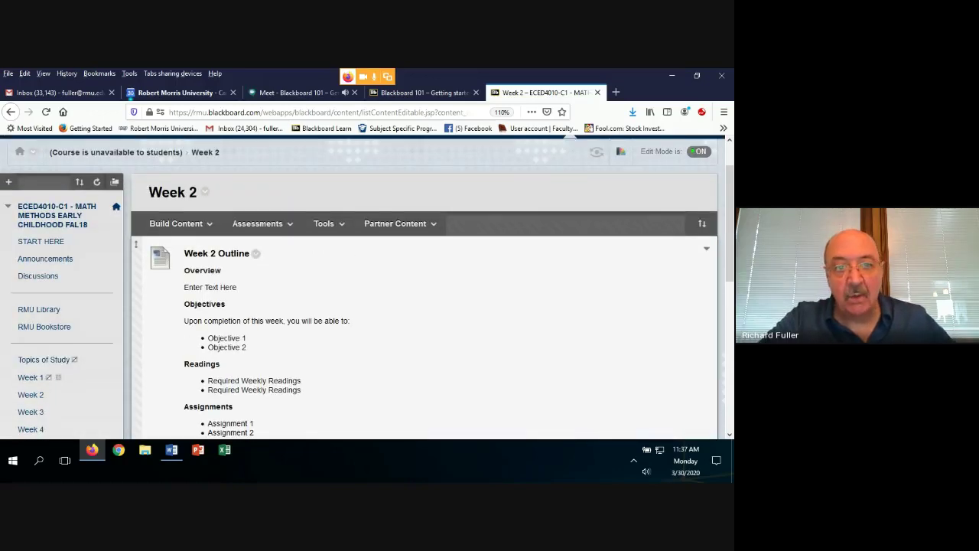
left_click(176, 223)
left_click(175, 223)
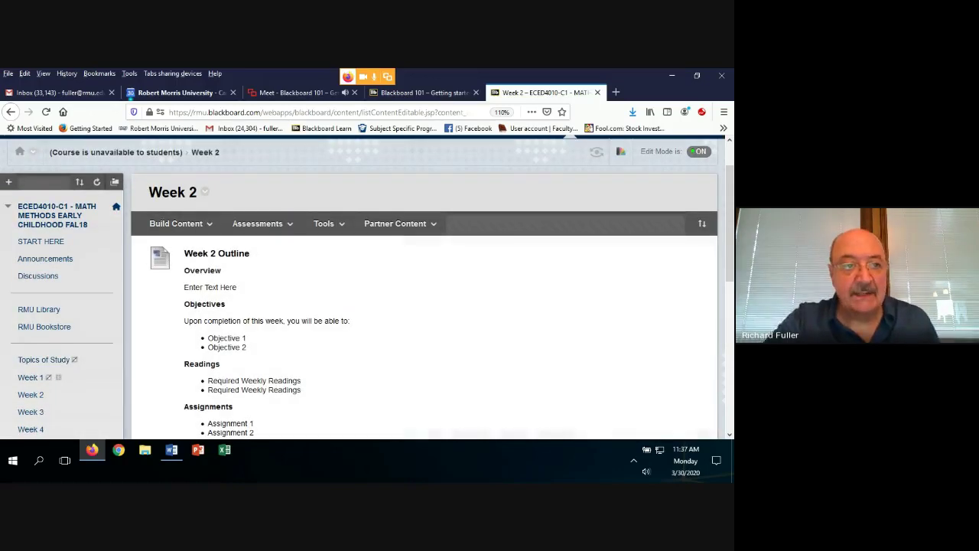
left_click(176, 223)
left_click(176, 207)
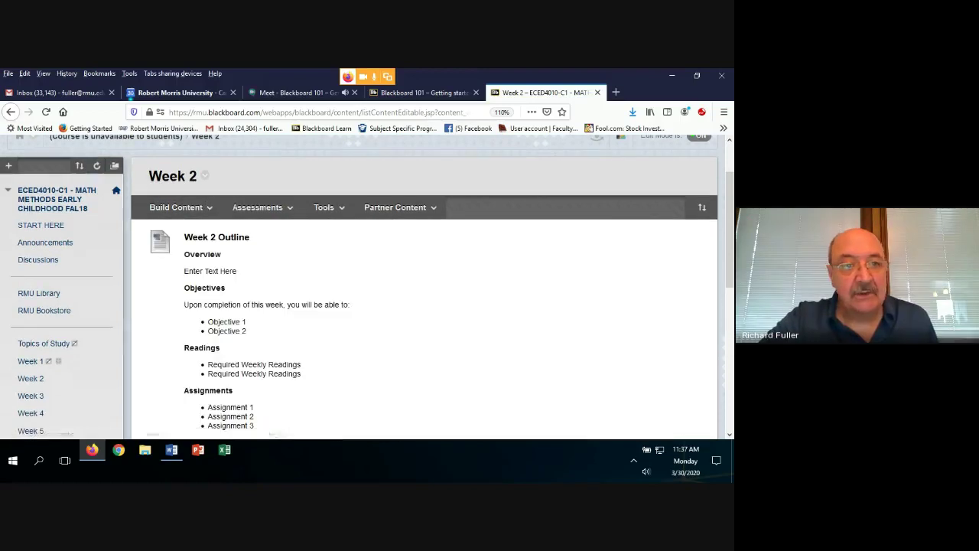
Return to the Topics of Study page and look over its posted items and the Week 2 Link
left_click(43, 343)
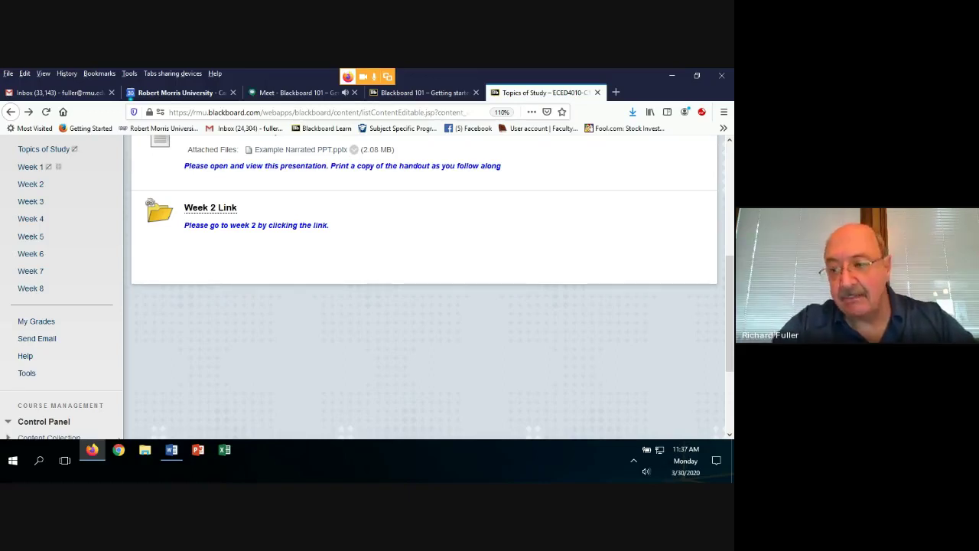
scroll(77, 312, "up", 3)
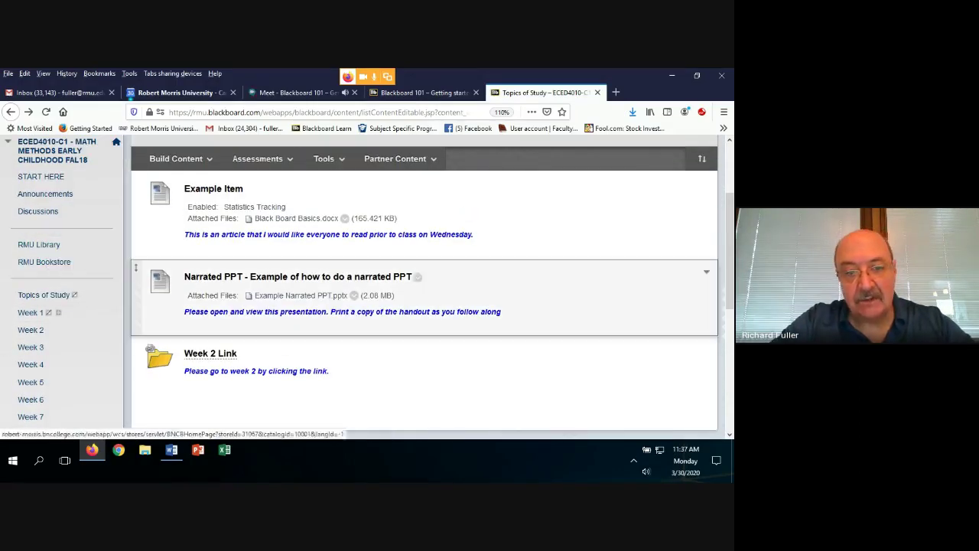
scroll(135, 229, "down", 2)
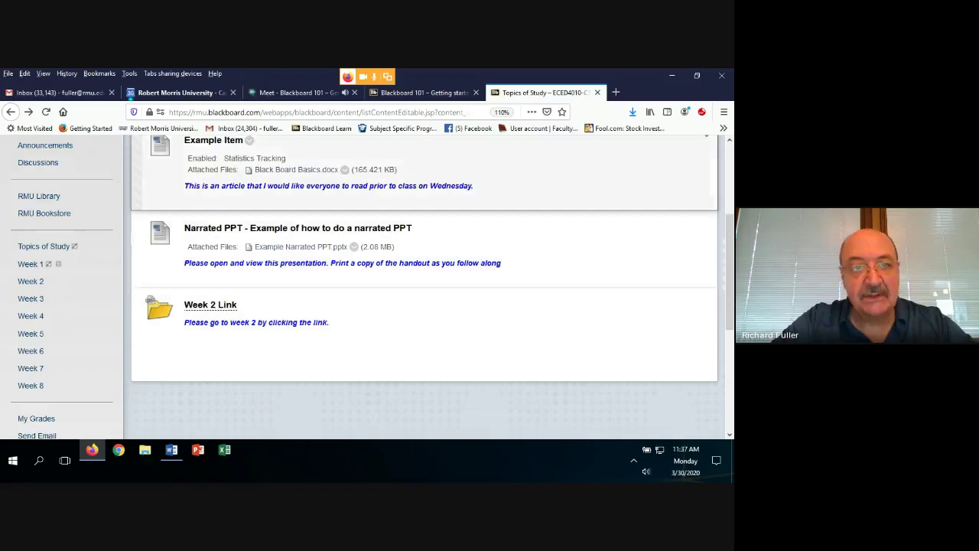
scroll(136, 220, "up", 5)
Start a new course link in Topics of Study and name it "Library"
left_click(176, 272)
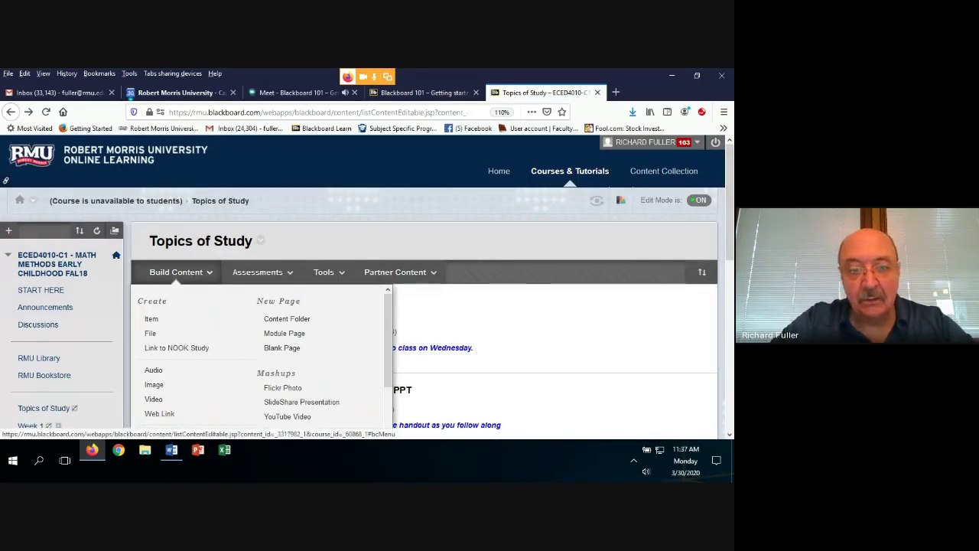
scroll(199, 321, "down", 3)
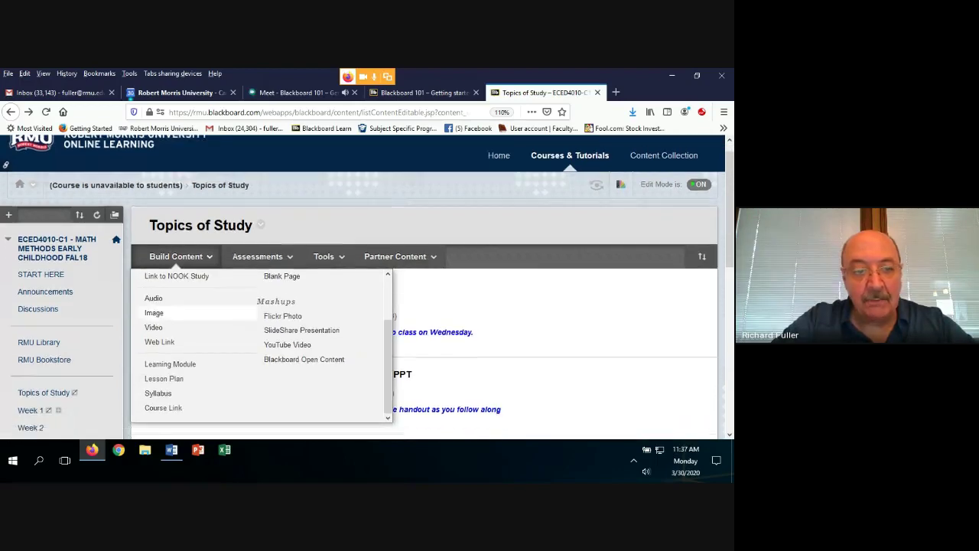
scroll(199, 321, "down", 2)
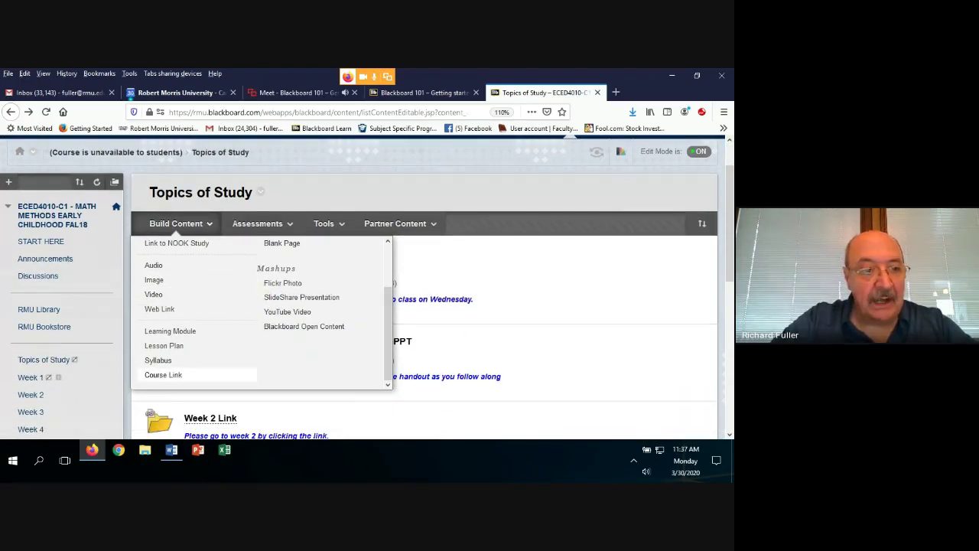
left_click(163, 374)
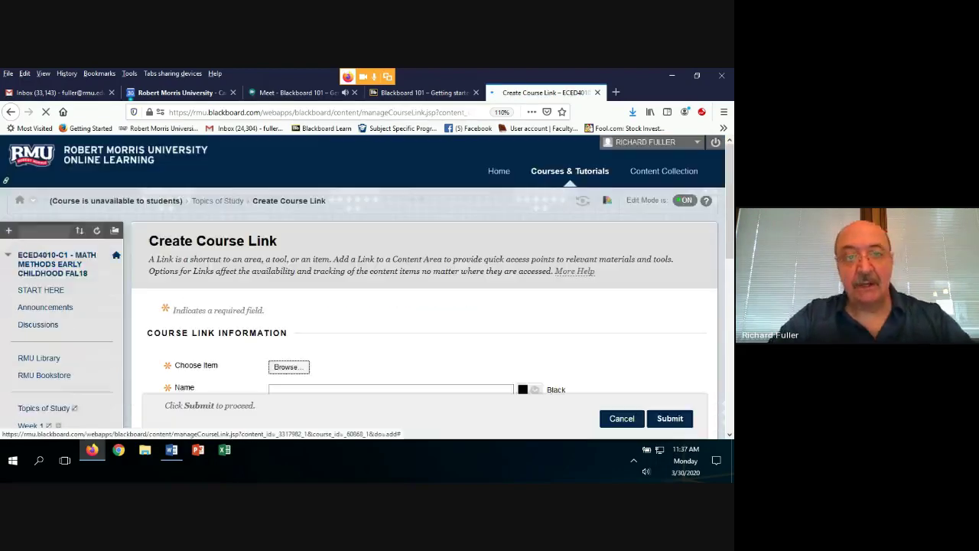
scroll(424, 321, "down", 3)
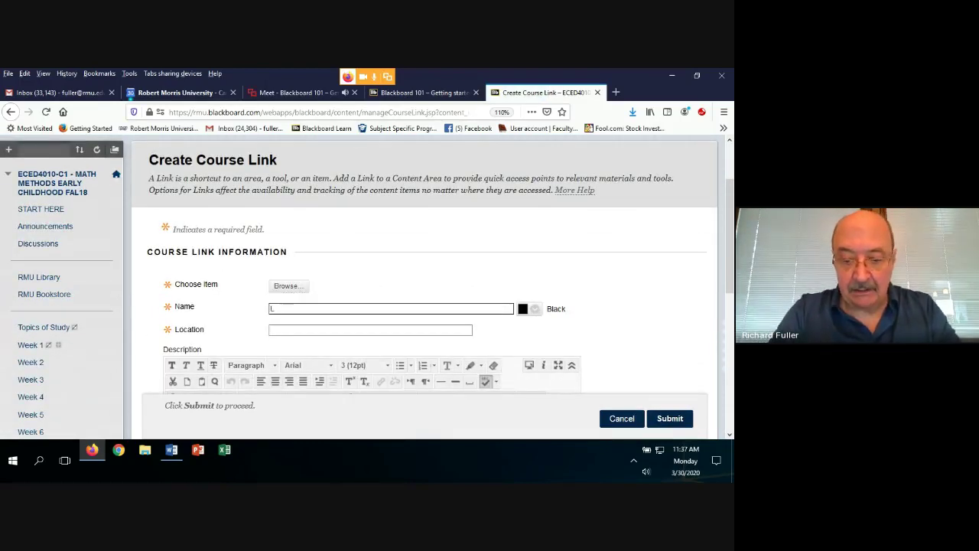
type("ibrary")
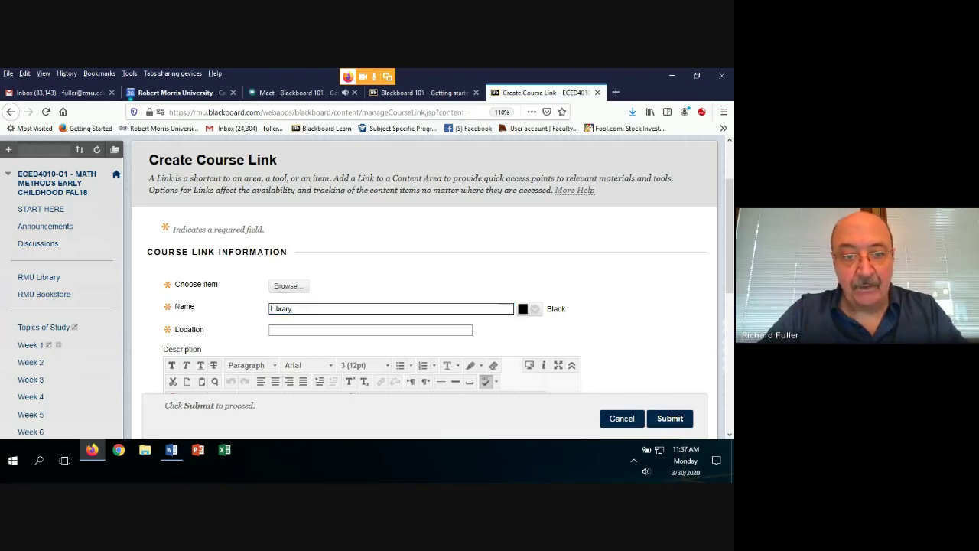
Point the course link to RMU Library in the START HERE folder "Library, APA, MLA, & Writing Assistance" and submit it
left_click(288, 286)
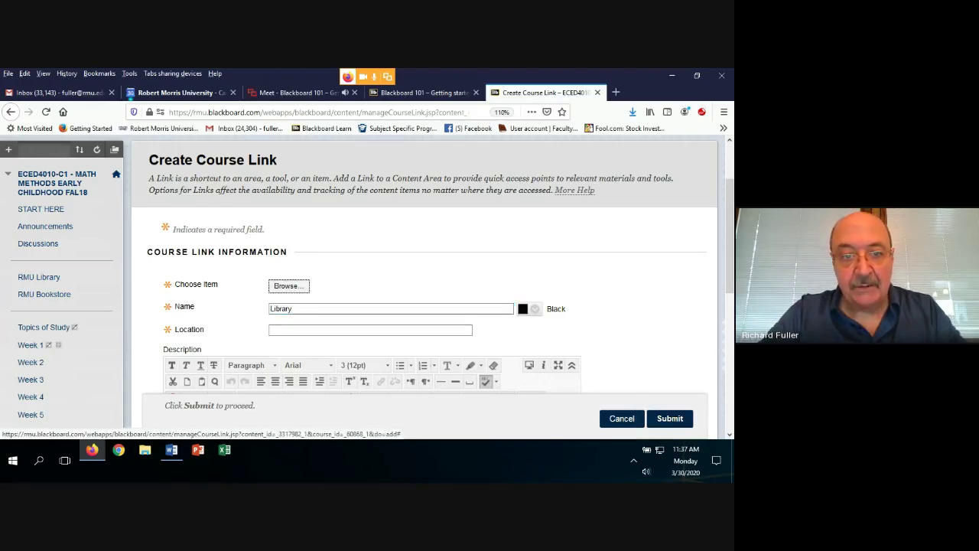
scroll(373, 243, "down", 4)
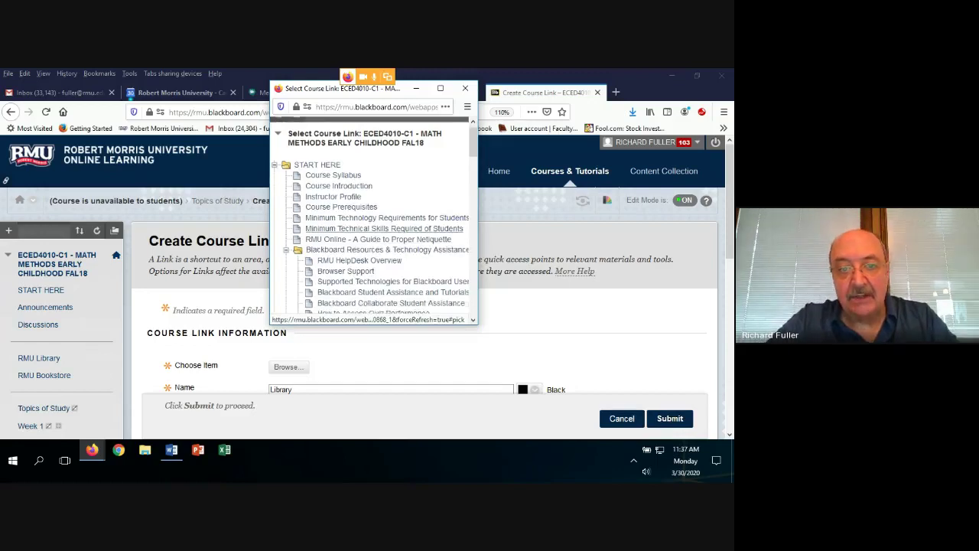
scroll(337, 237, "down", 1)
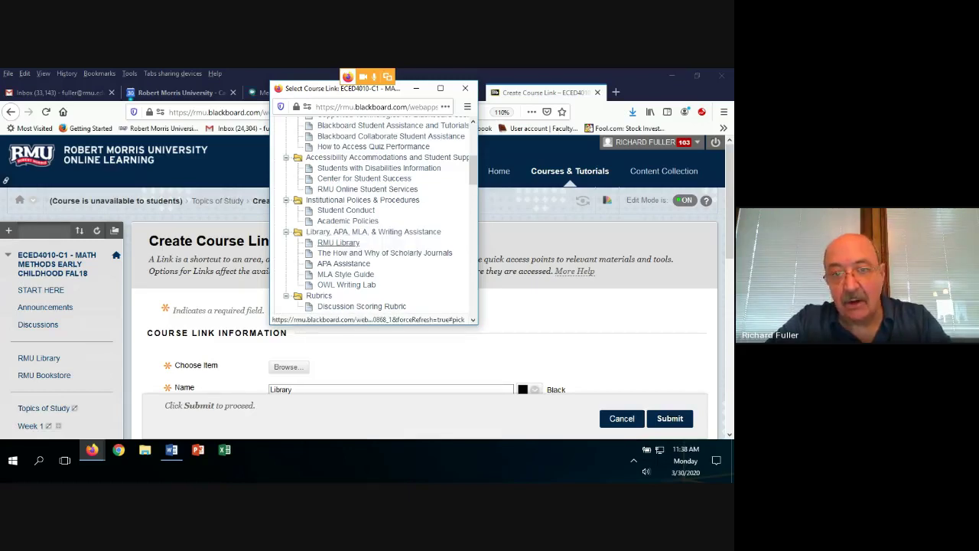
left_click(338, 242)
scroll(367, 264, "down", 3)
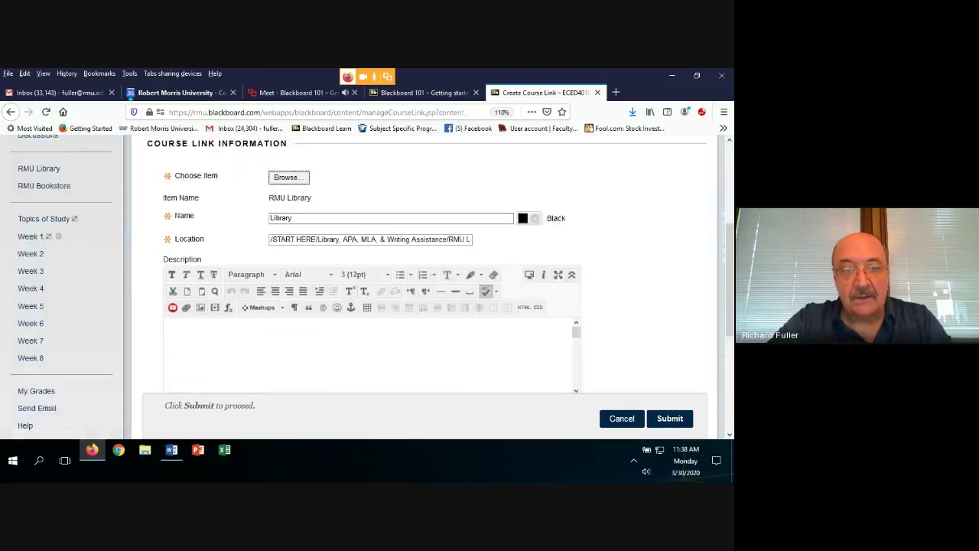
scroll(428, 268, "down", 1)
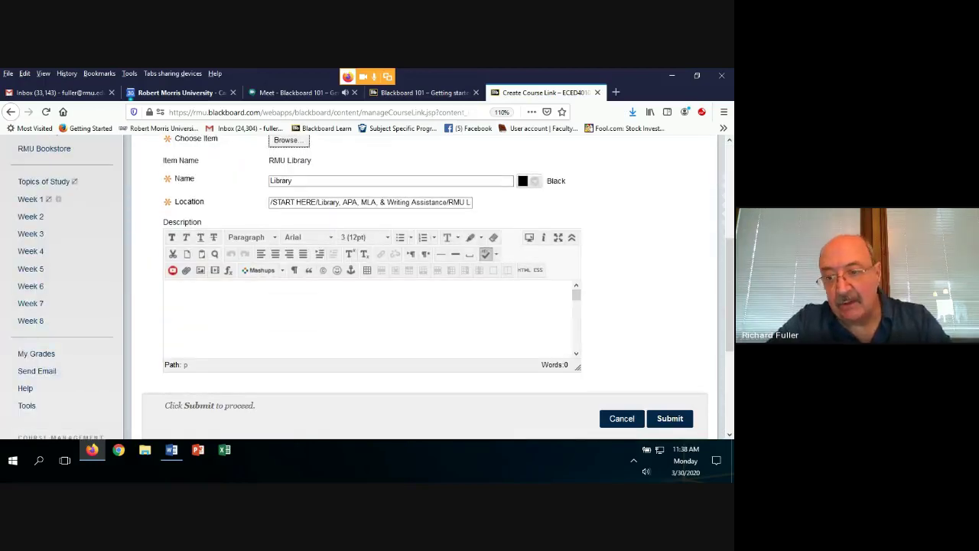
left_click(670, 419)
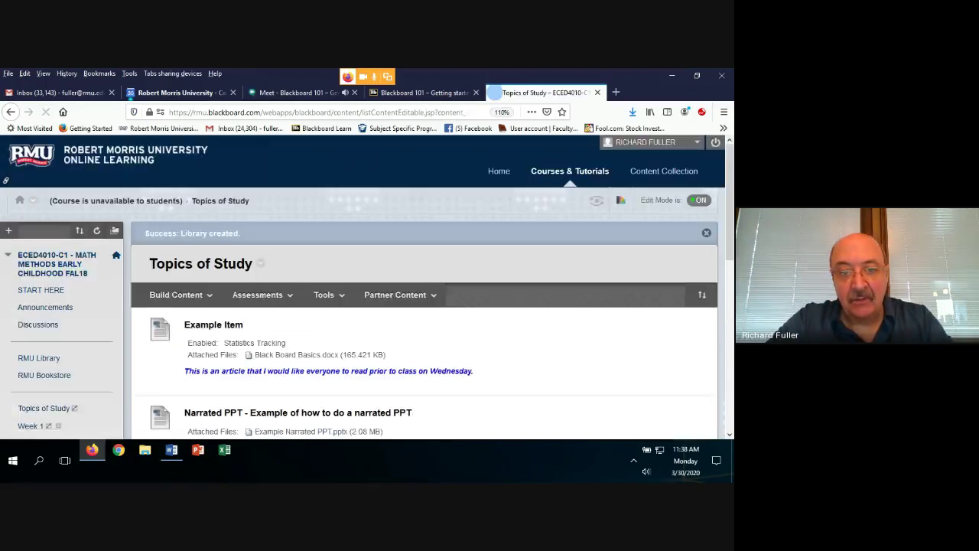
Try out the Library link posted in Topics of Study and return to the Topics of Study page
scroll(183, 243, "down", 8)
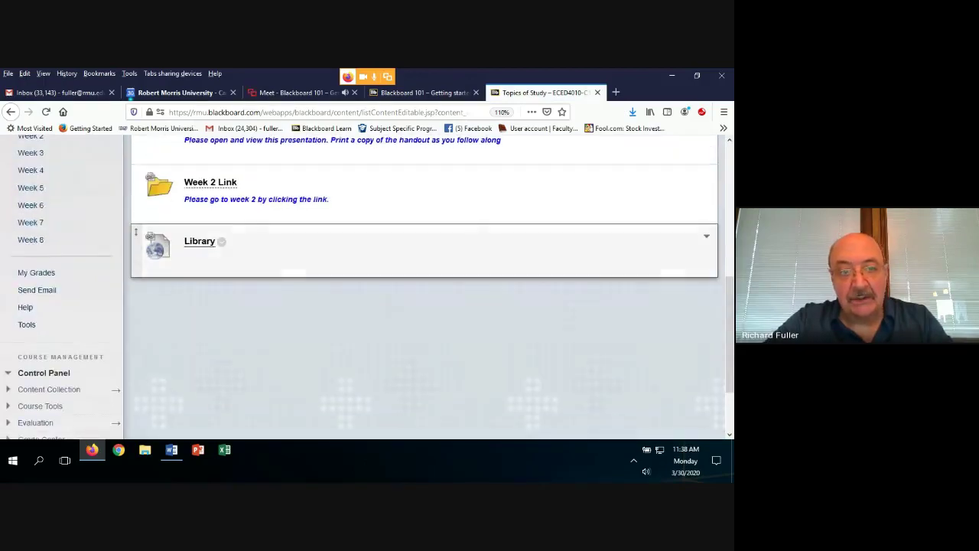
left_click(200, 242)
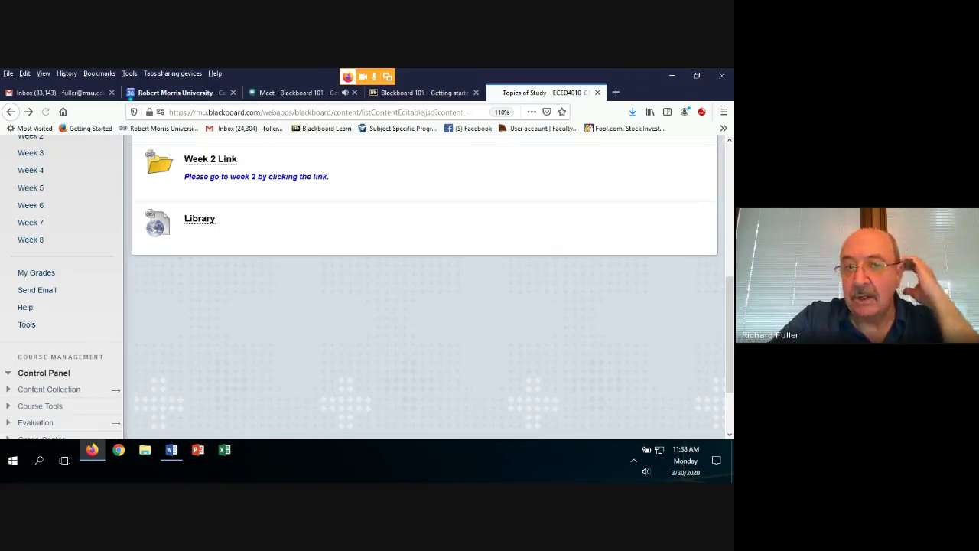
scroll(425, 283, "up", 5)
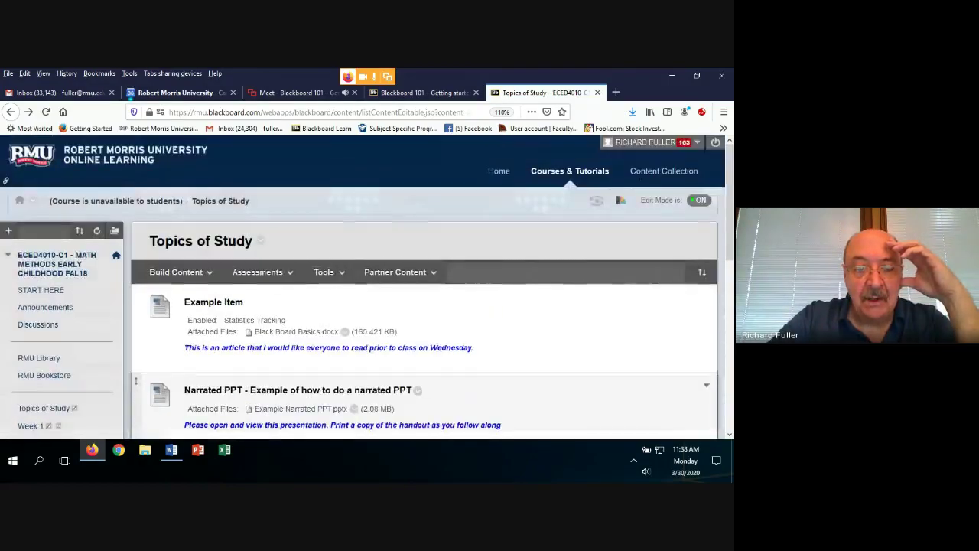
Start a new web link in Topics of Study and name it "RMU Web Cite"
left_click(324, 272)
left_click(176, 271)
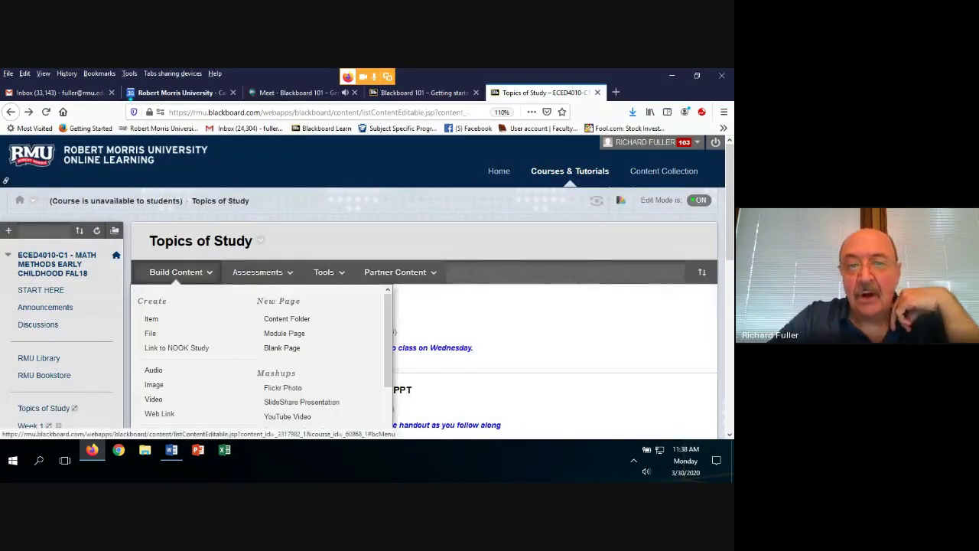
scroll(424, 306, "down", 2)
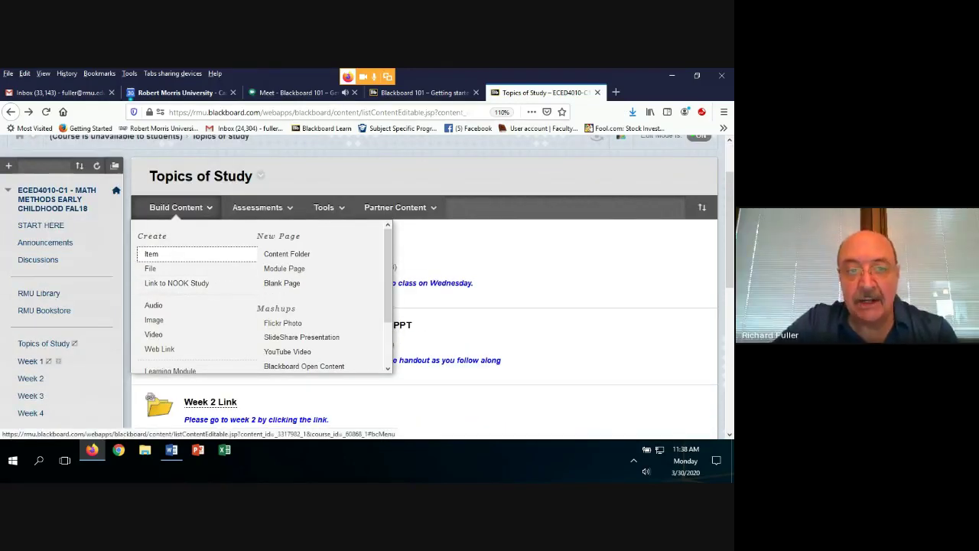
scroll(177, 221, "down", 1)
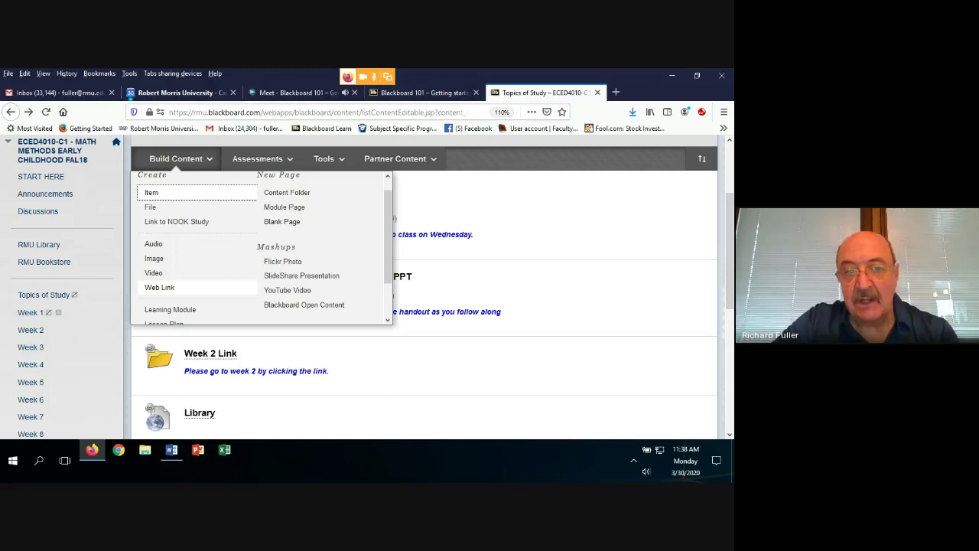
left_click(159, 286)
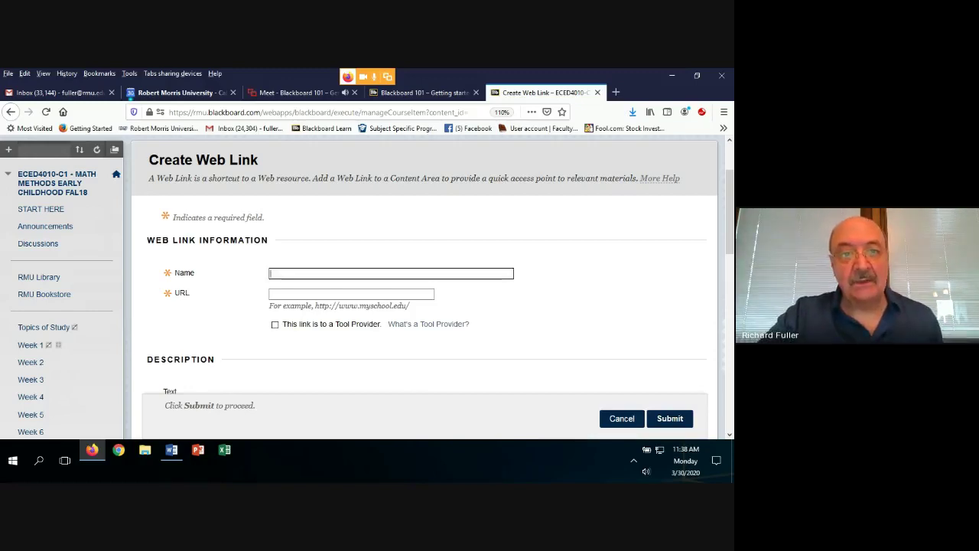
key("Down")
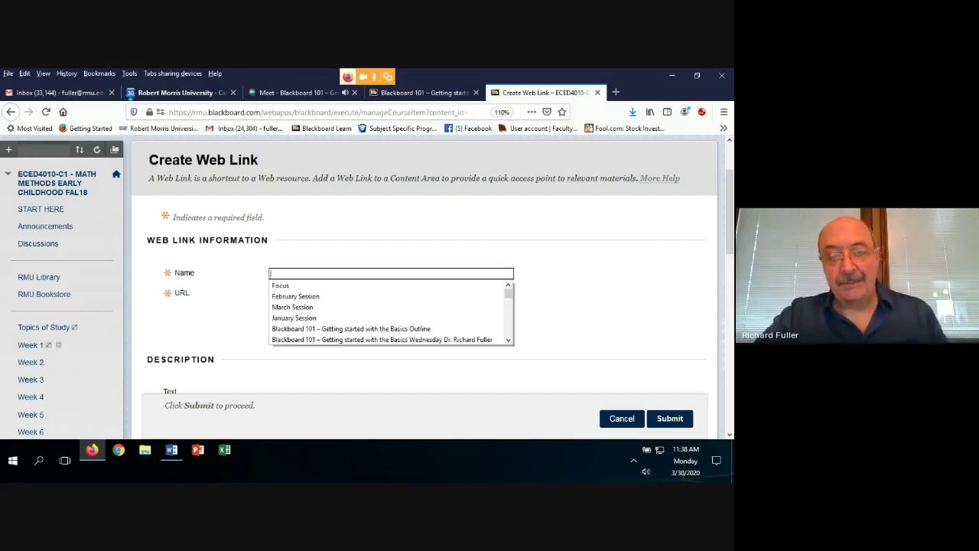
key("Escape")
type("R")
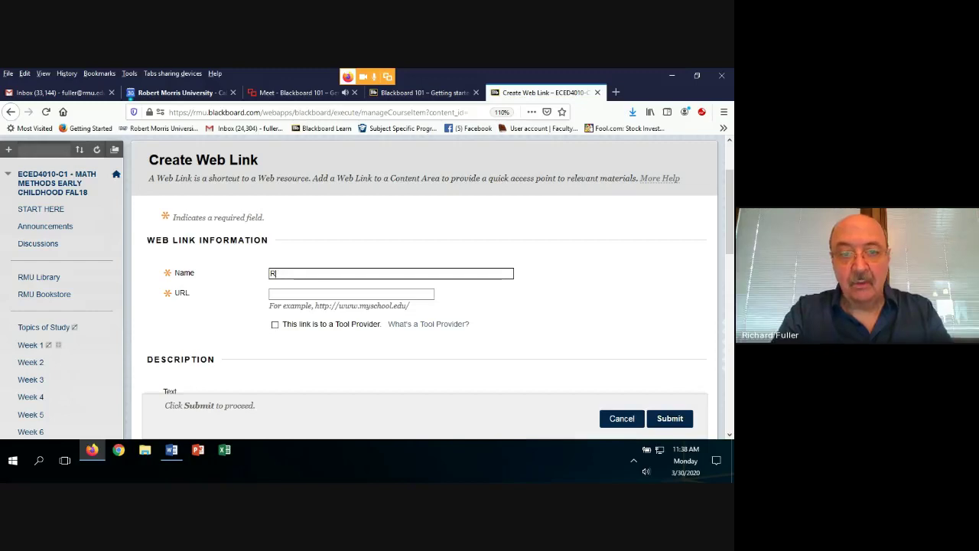
type("muMU Web Cite")
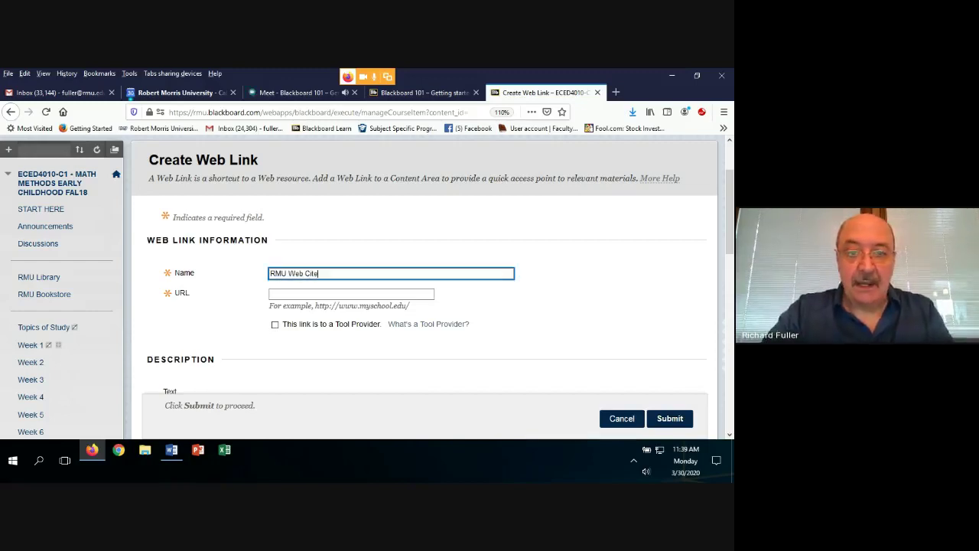
Enter the URL for the RMU Web Cite link, starting with "http"
left_click(306, 293)
type("h")
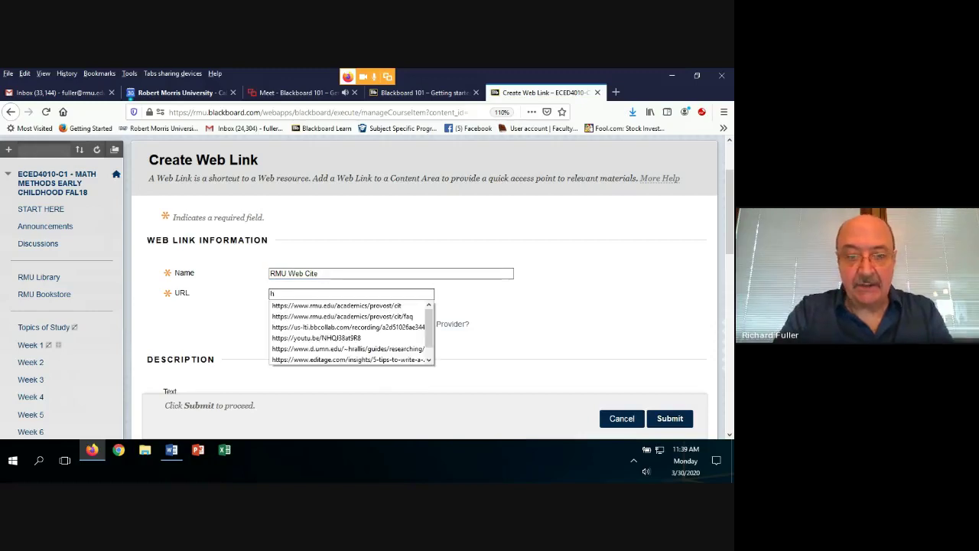
type("ttp")
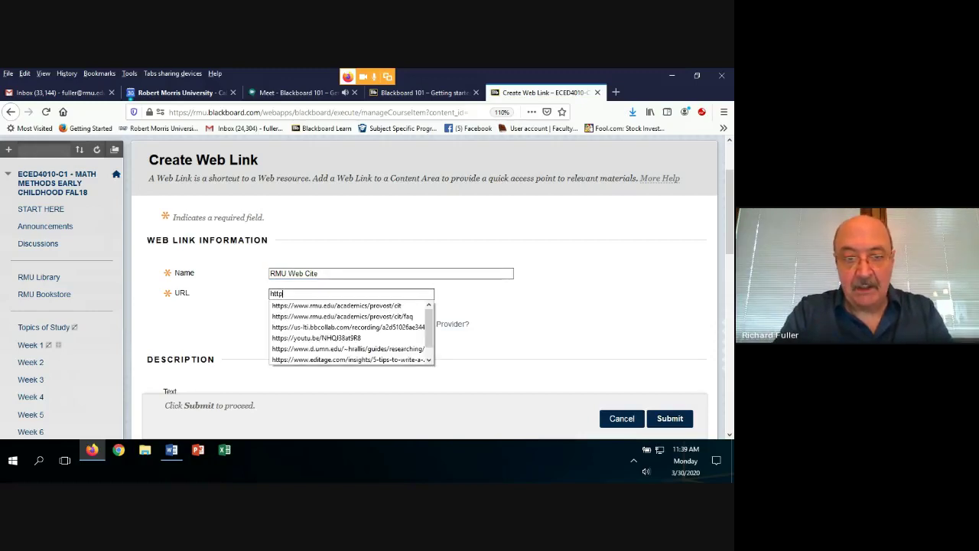
type("s:")
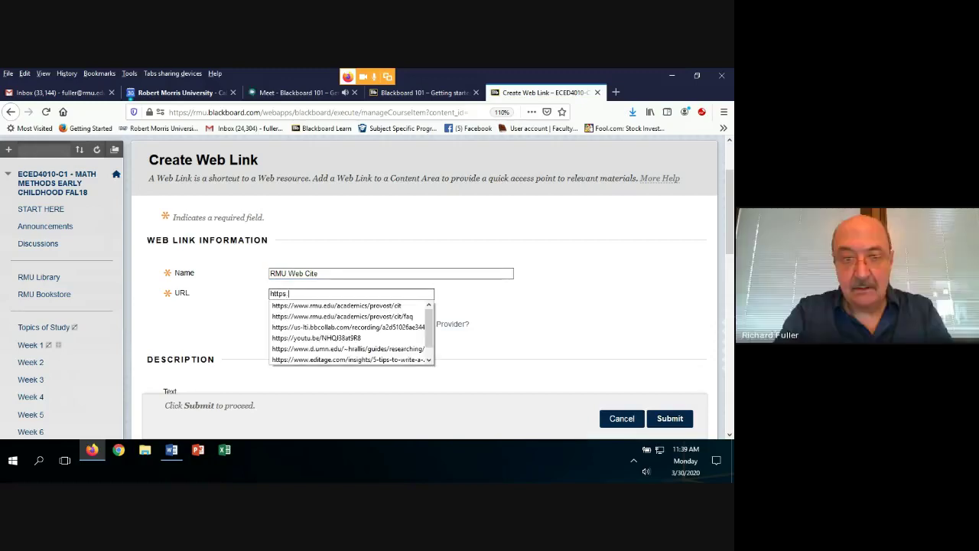
type("/")
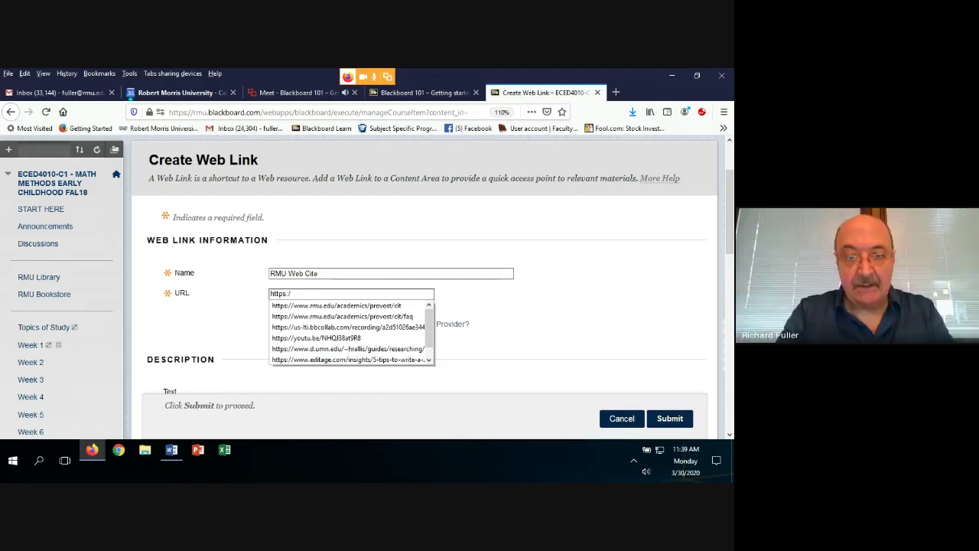
type("/ r")
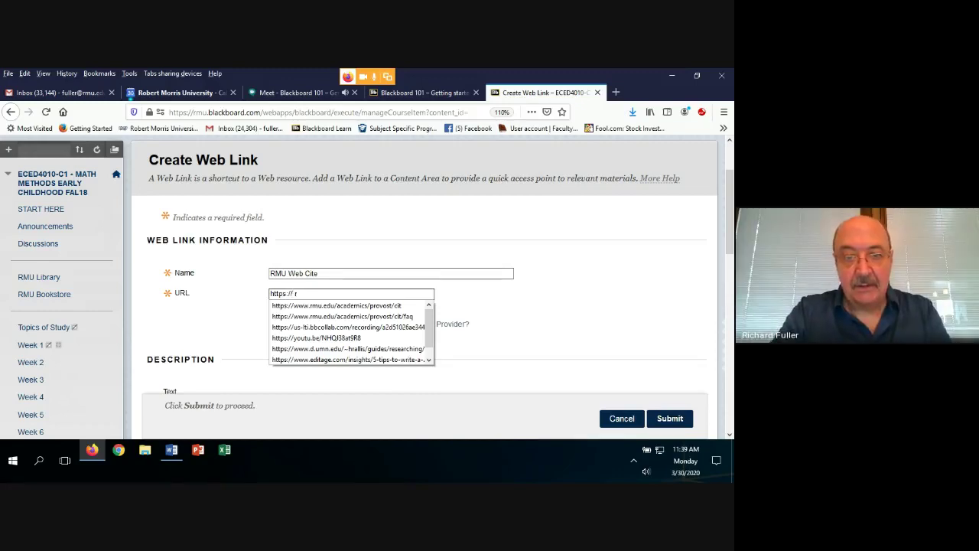
type("mu")
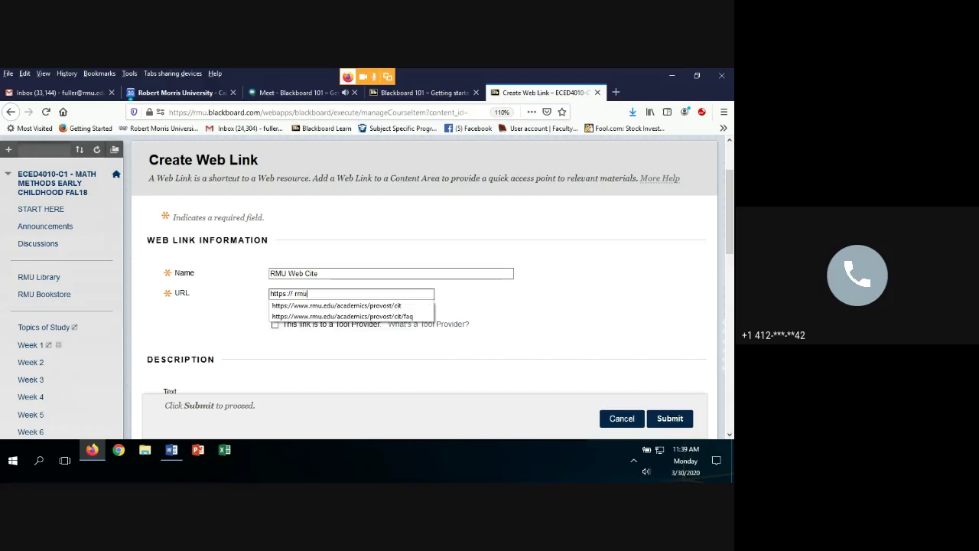
type(".edu")
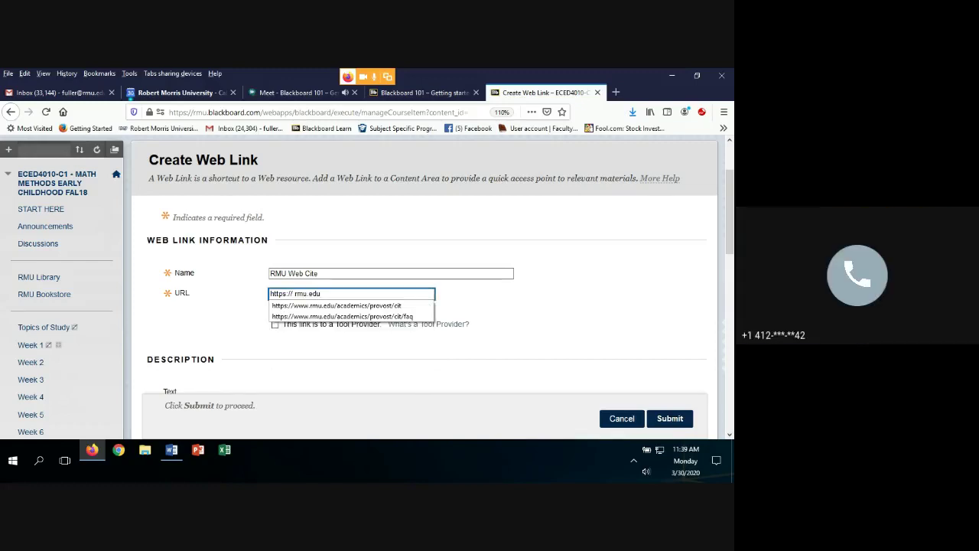
key("Return")
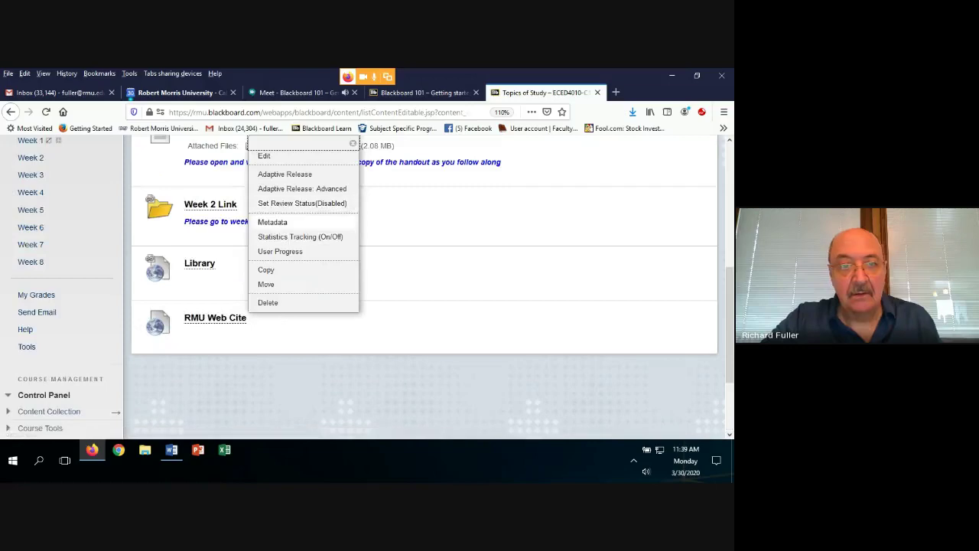
left_click(264, 156)
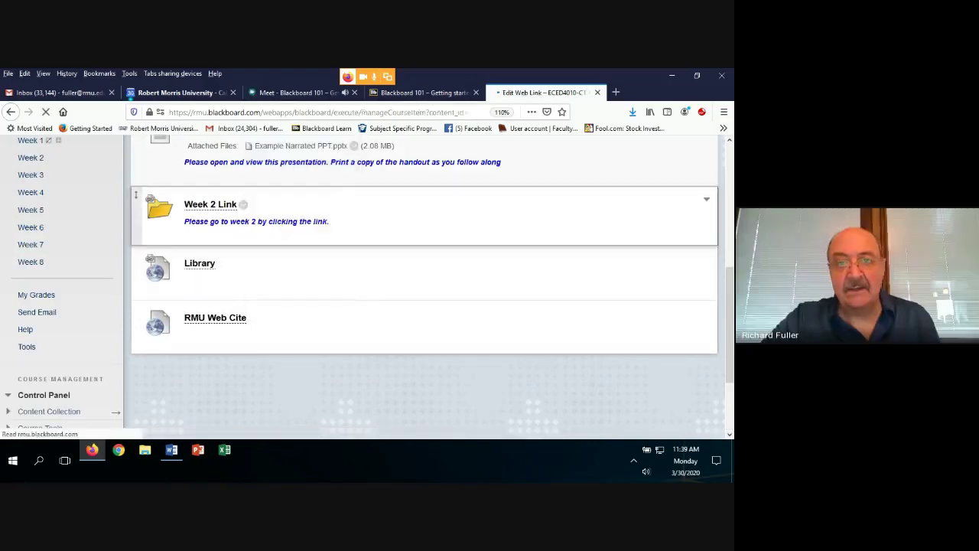
scroll(367, 291, "down", 3)
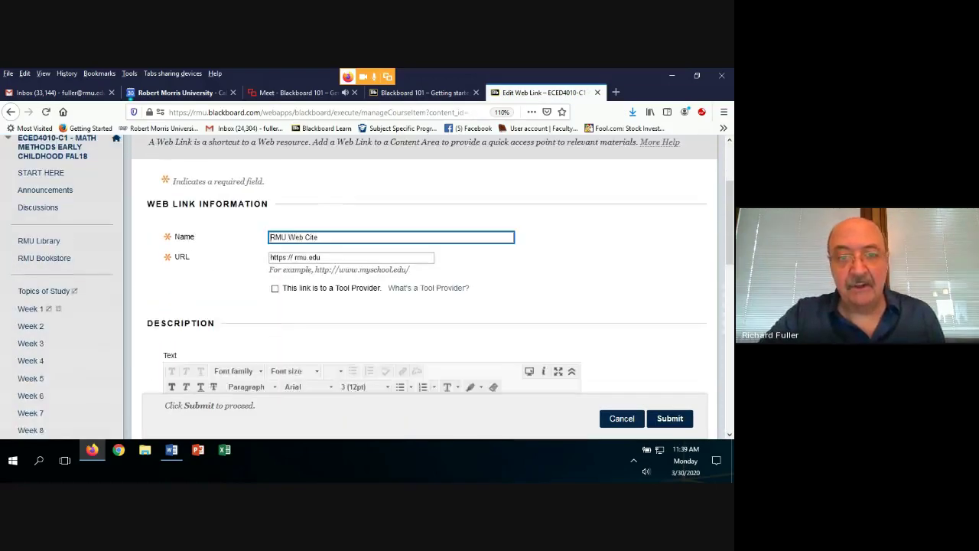
left_click(296, 244)
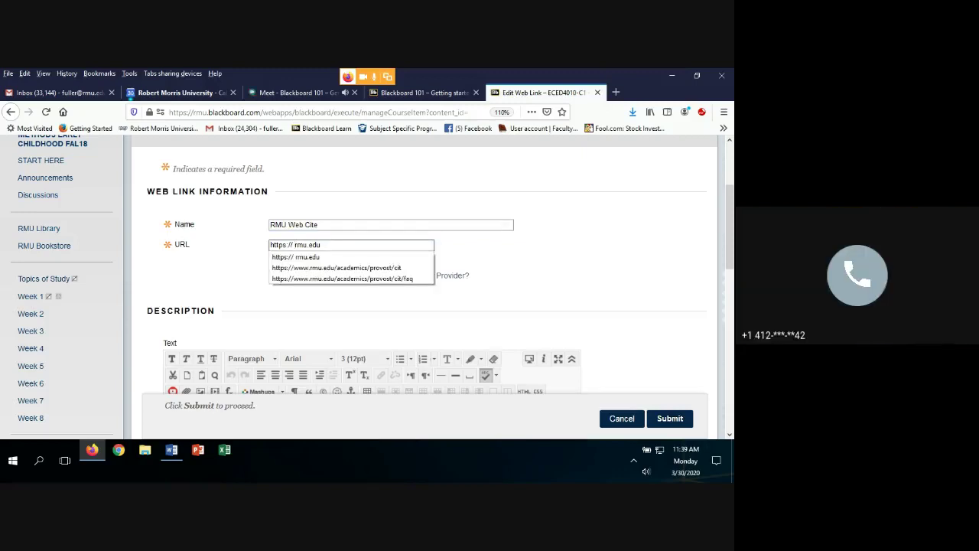
type("www.")
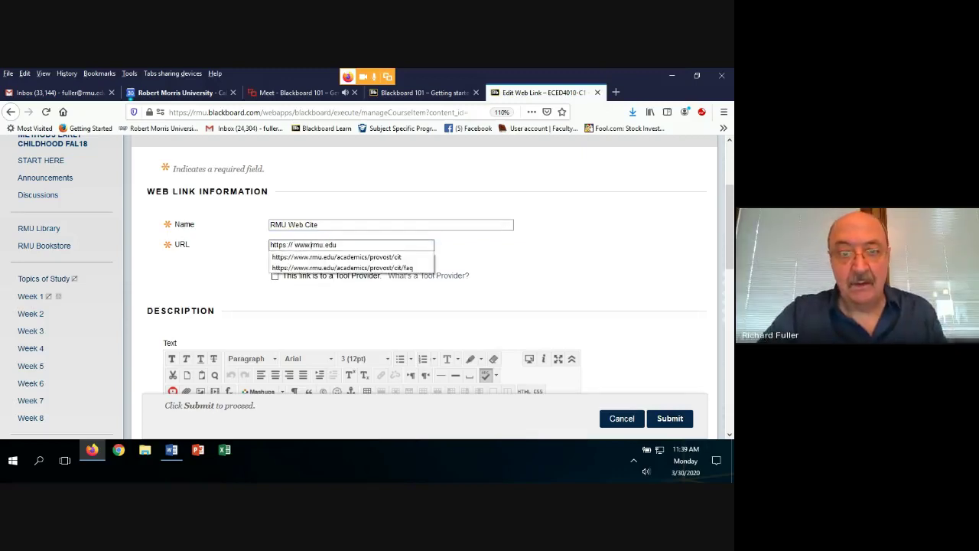
key("Escape")
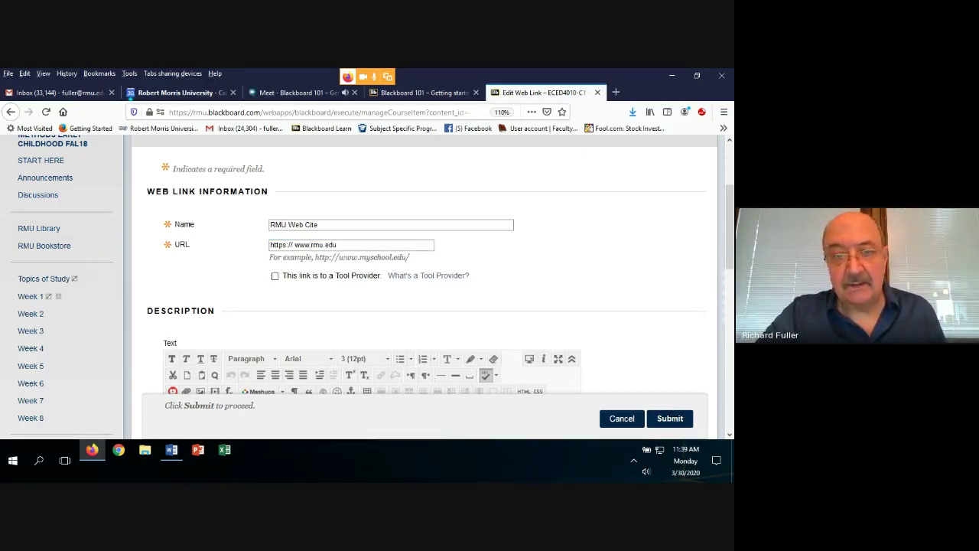
key("Return")
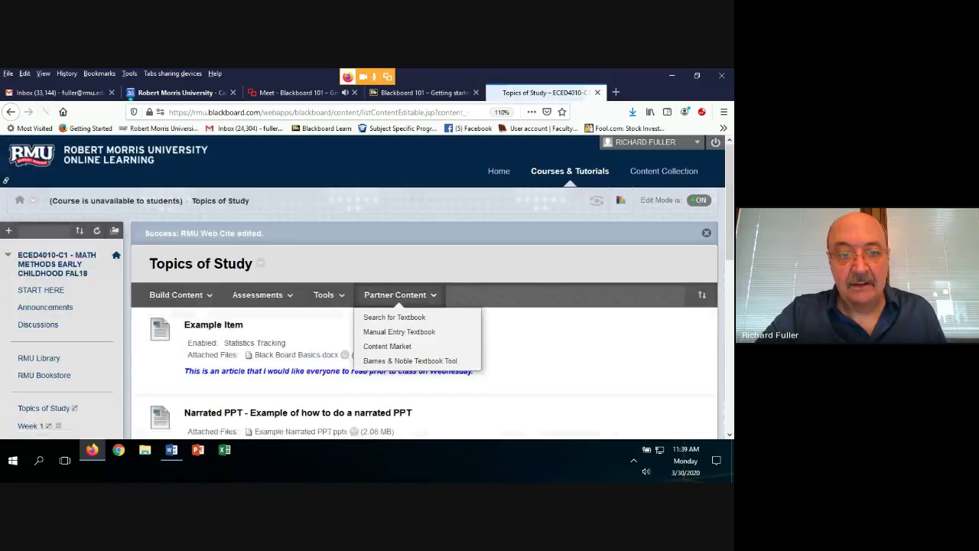
scroll(425, 283, "down", 3)
scroll(424, 253, "down", 3)
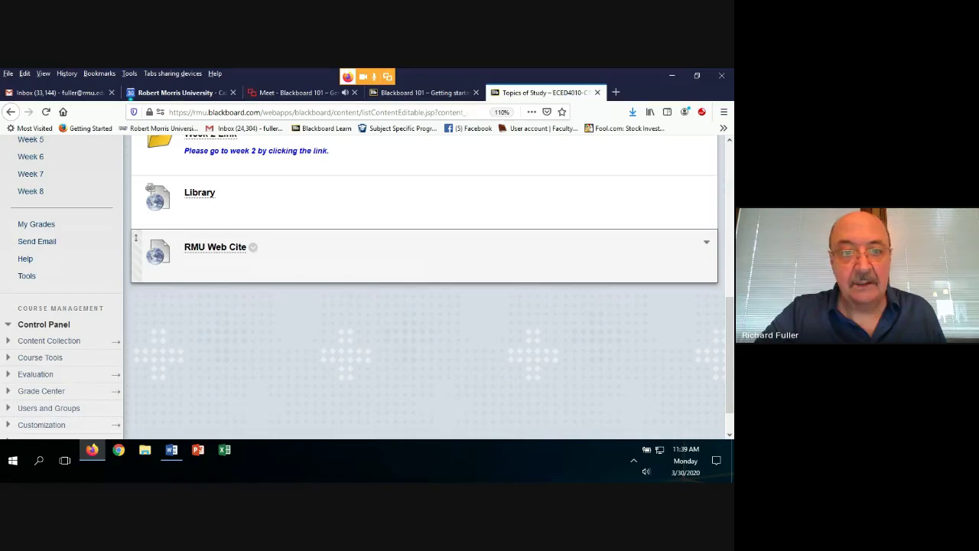
left_click(253, 247)
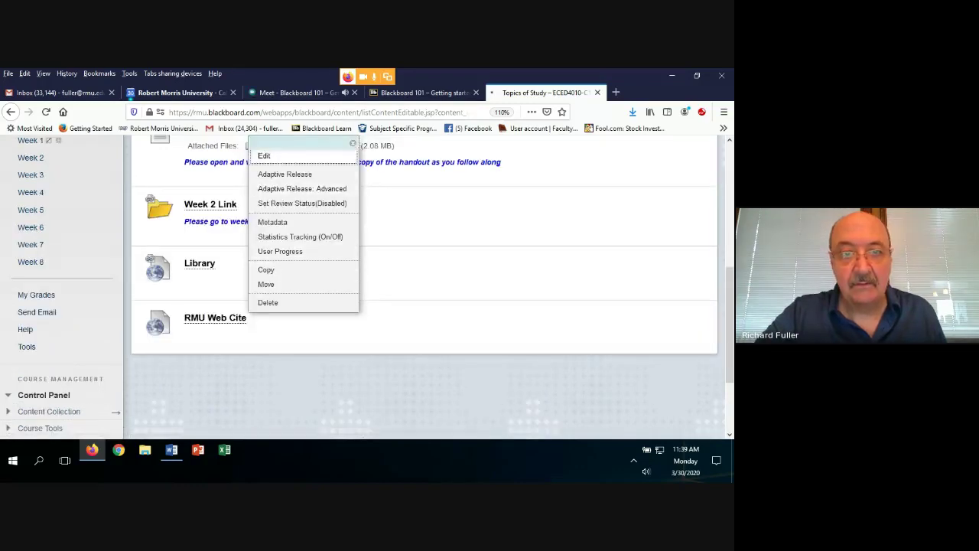
left_click(264, 155)
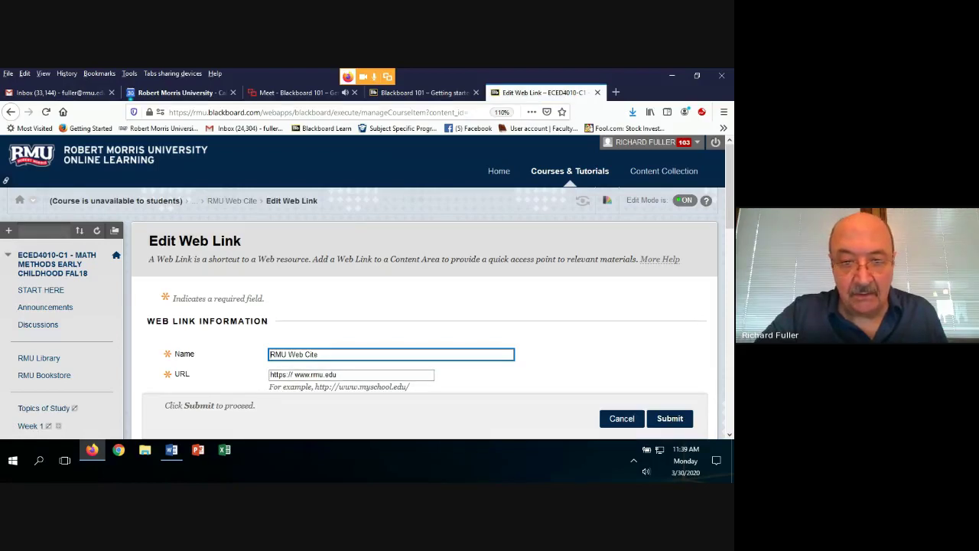
left_click(294, 374)
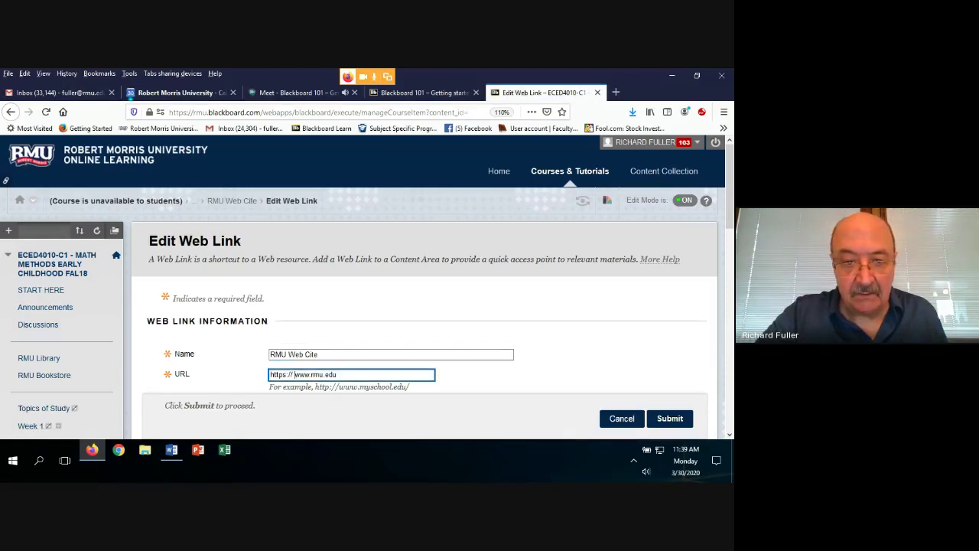
key("BackSpace")
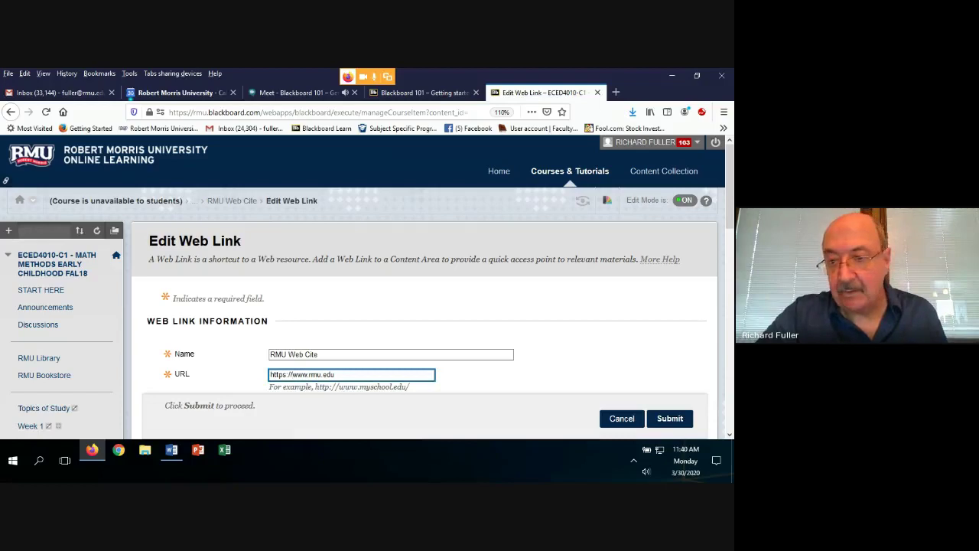
key("Return")
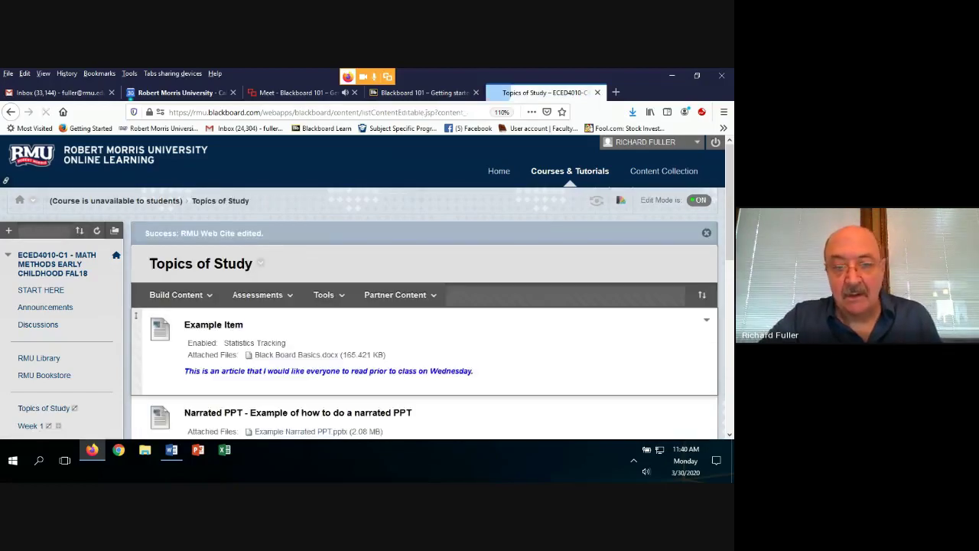
Test the RMU Web Cite link from the Topics of Study content list, then return to the course page
scroll(214, 206, "down", 10)
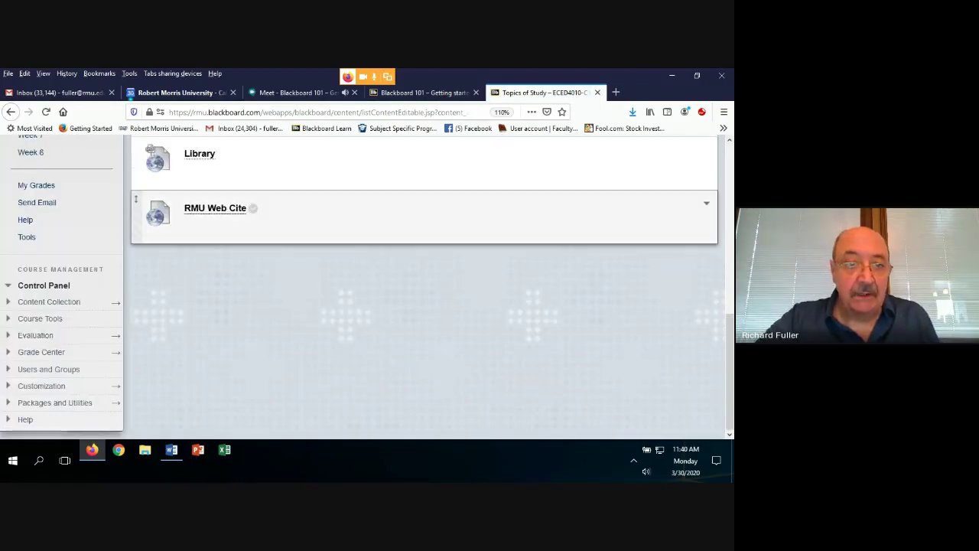
left_click(214, 206)
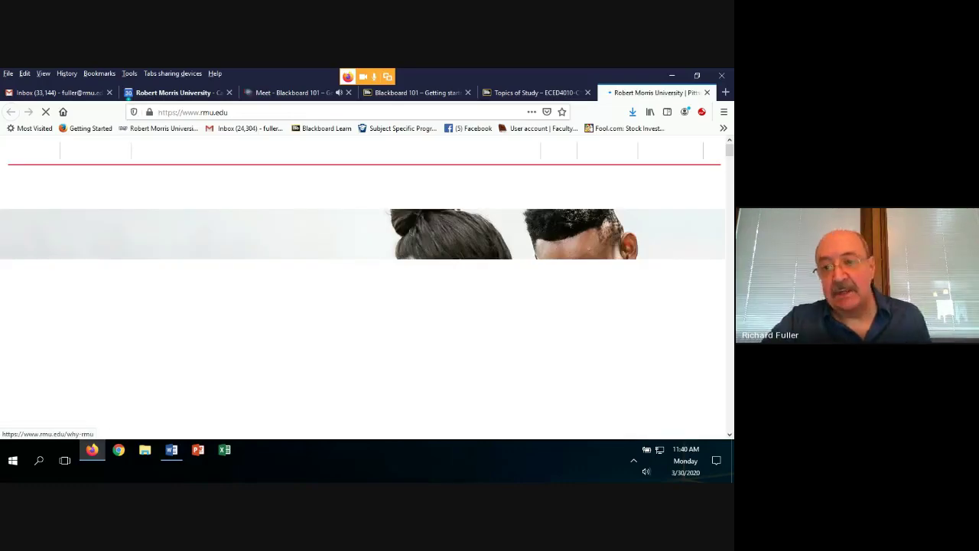
mouse_move(492, 198)
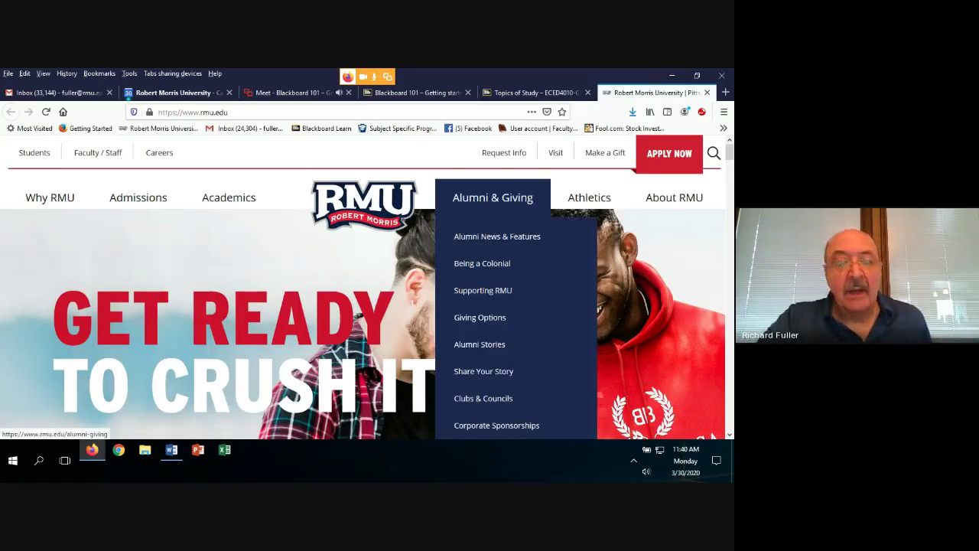
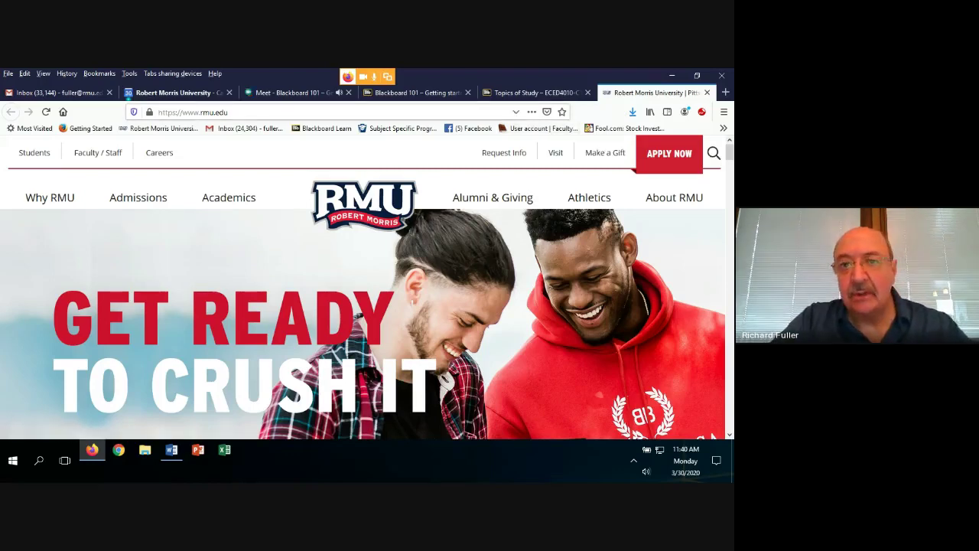
left_click(535, 93)
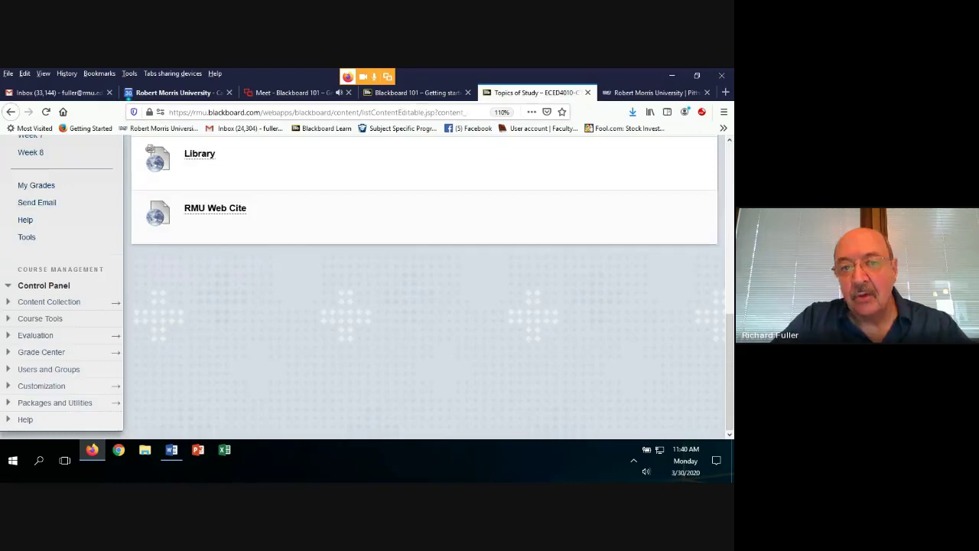
Start adding a YouTube Video mashup to the Topics of Study content area
scroll(424, 268, "up", 3)
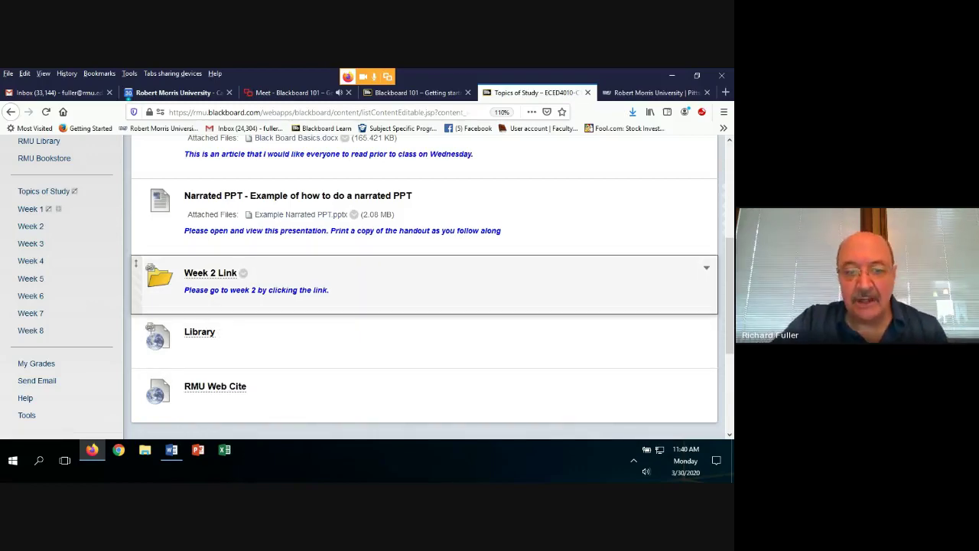
scroll(425, 286, "up", 4)
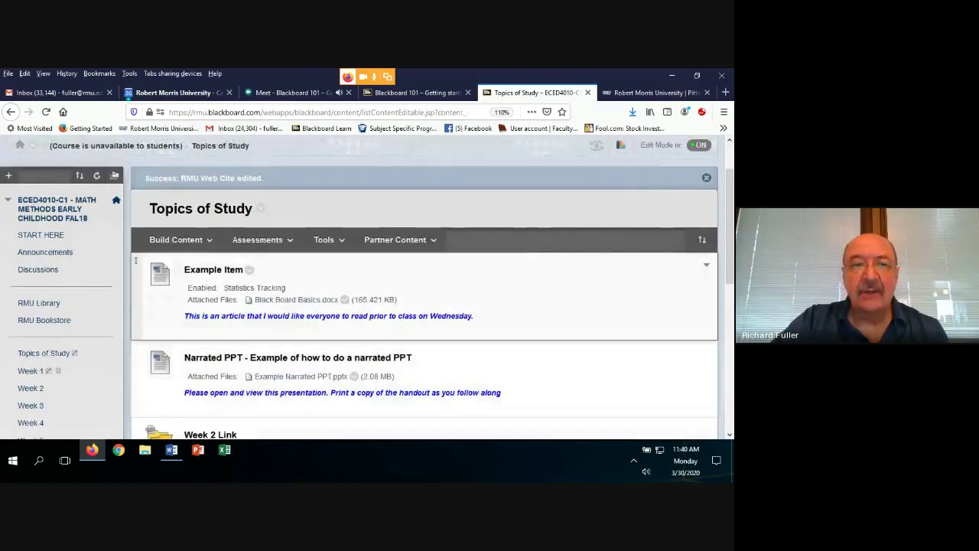
scroll(258, 229, "down", 1)
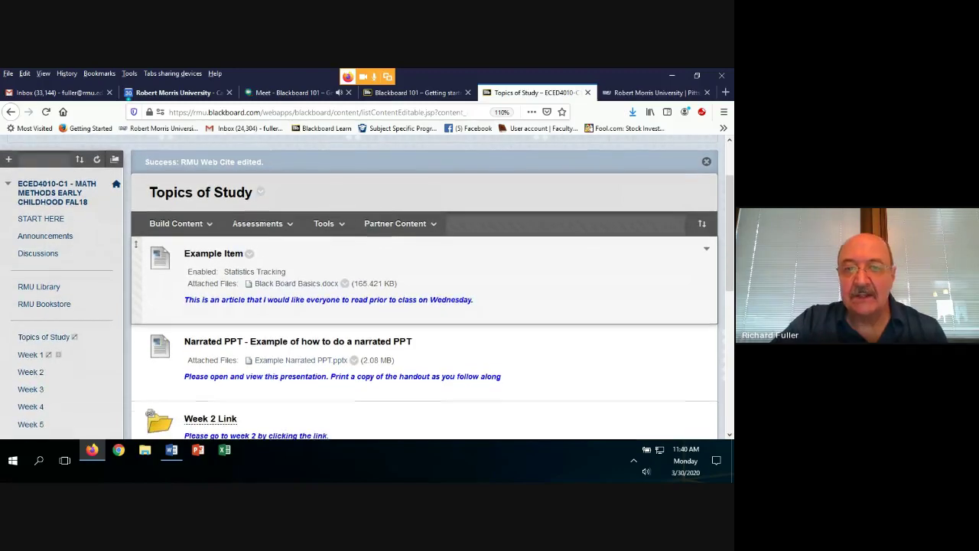
left_click(258, 224)
left_click(180, 223)
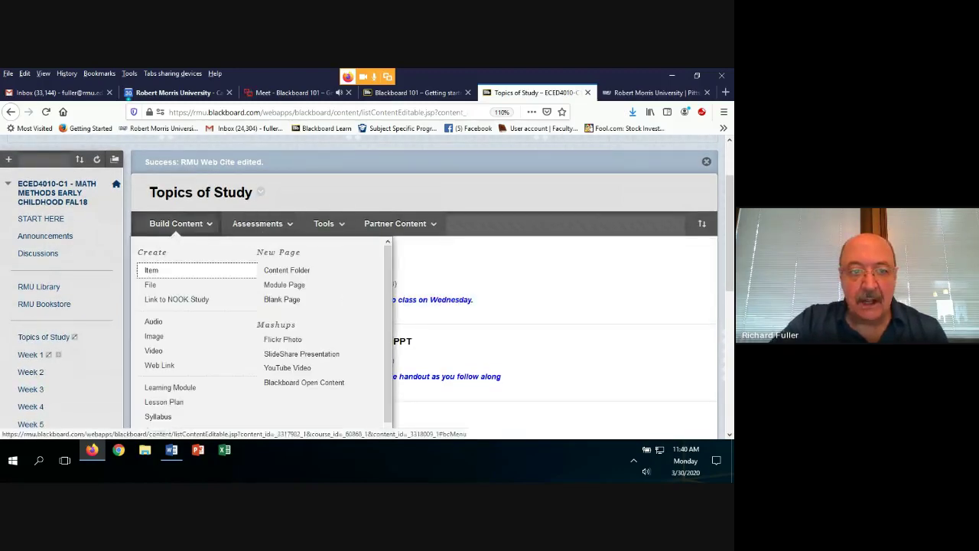
left_click(258, 223)
left_click(181, 223)
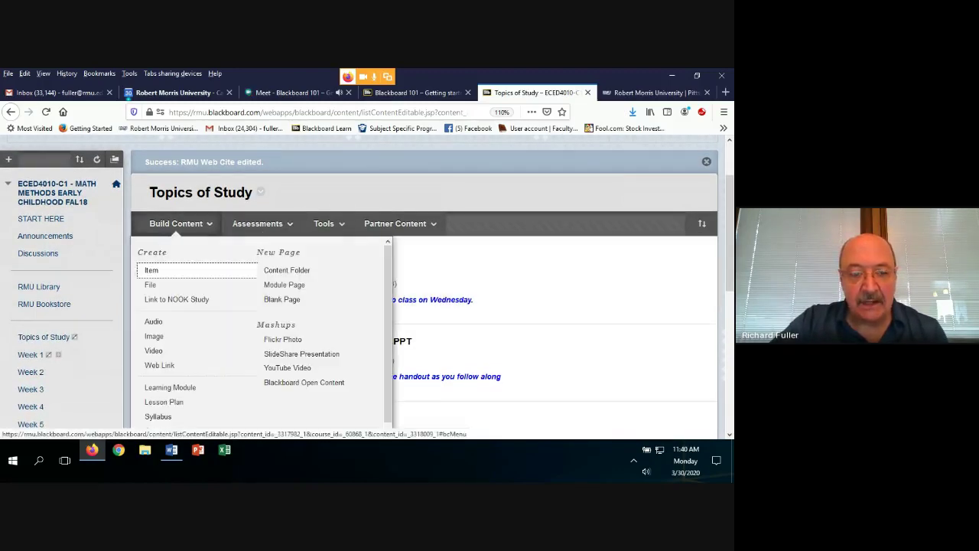
scroll(191, 306, "down", 1)
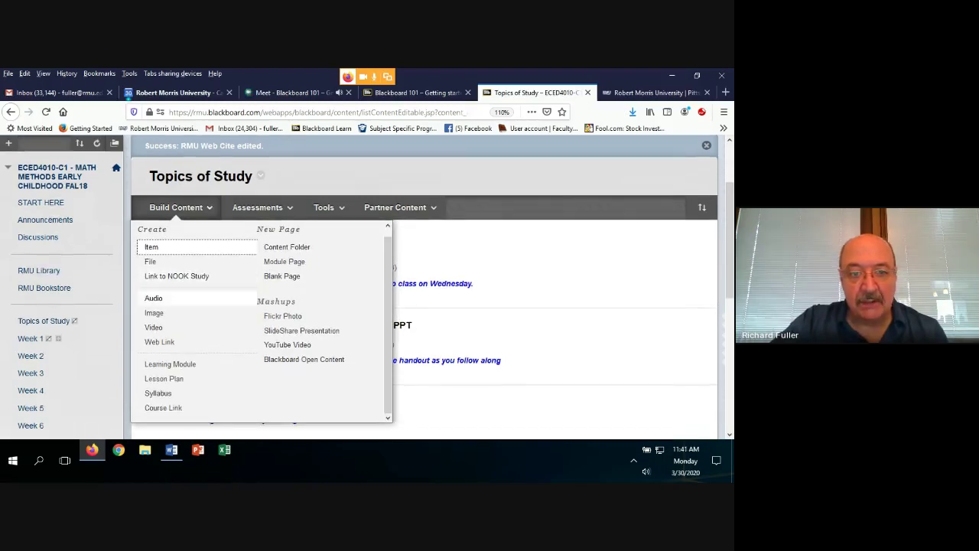
scroll(153, 298, "down", 2)
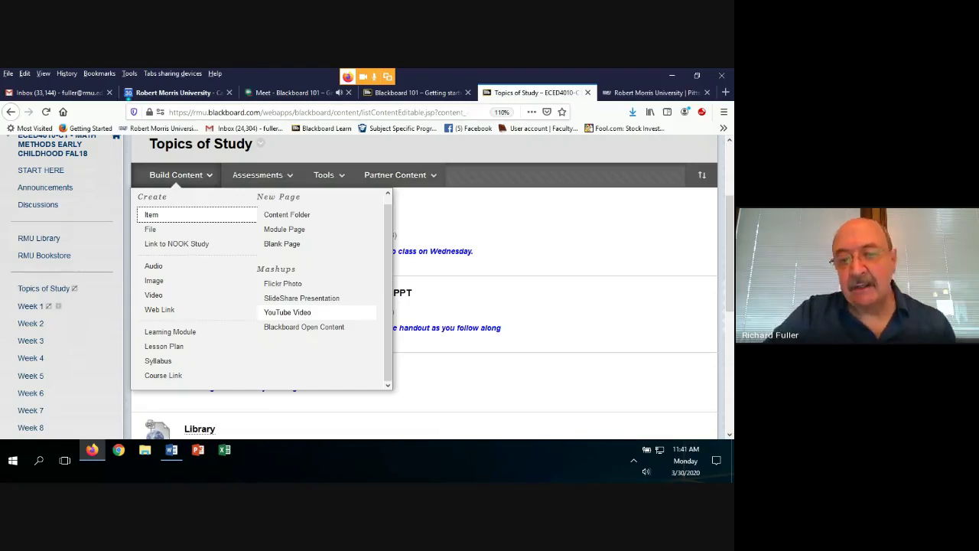
left_click(288, 312)
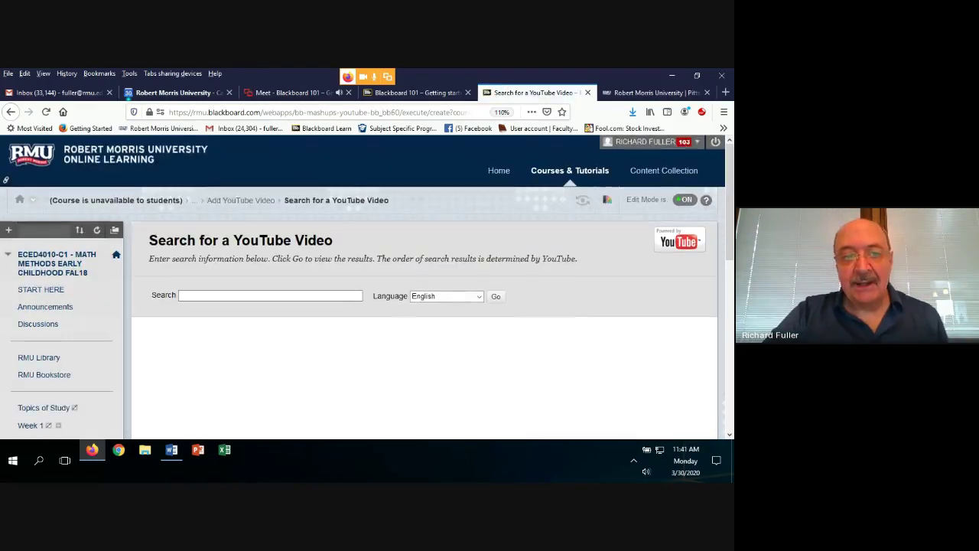
Search for YouTube videos about "golf" with English as the language
scroll(424, 306, "down", 4)
left_click(270, 167)
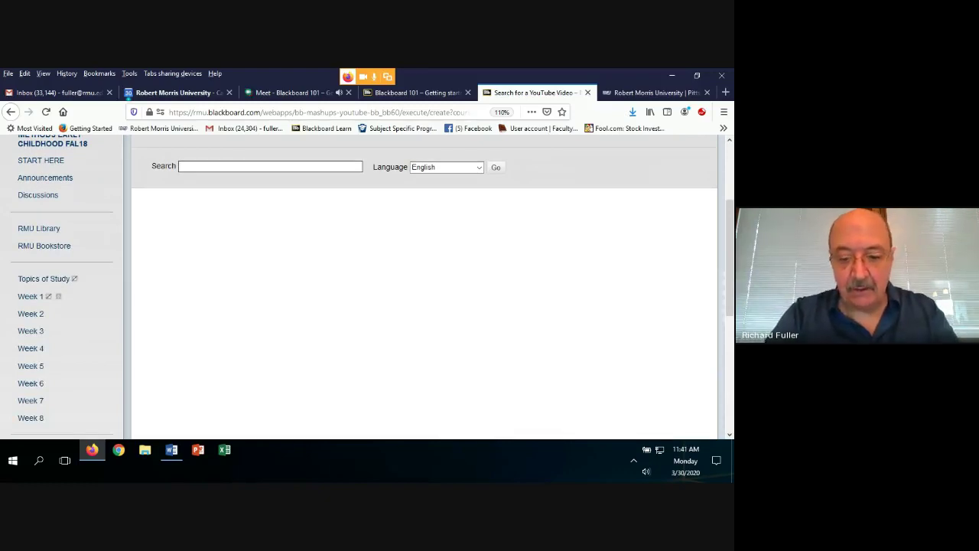
type("golf")
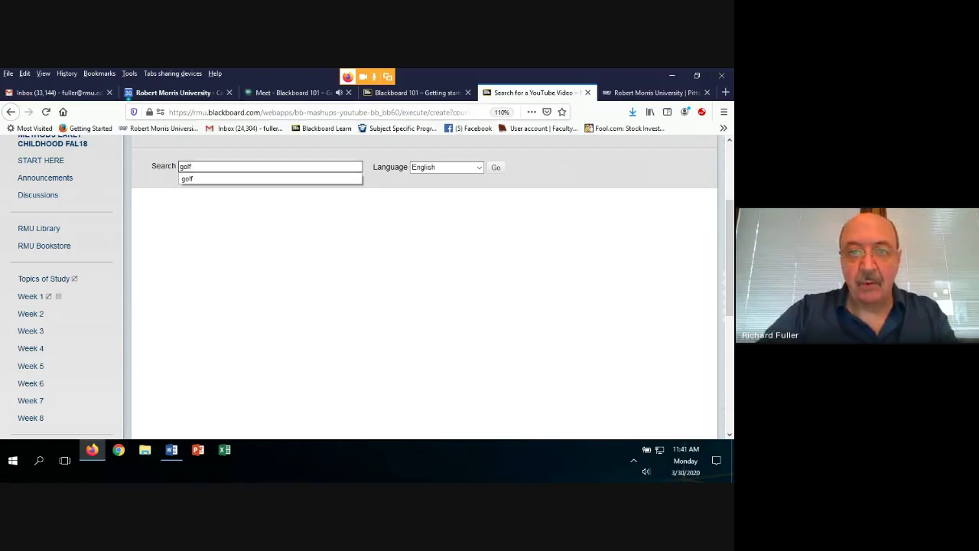
key("Tab")
key("Tab")
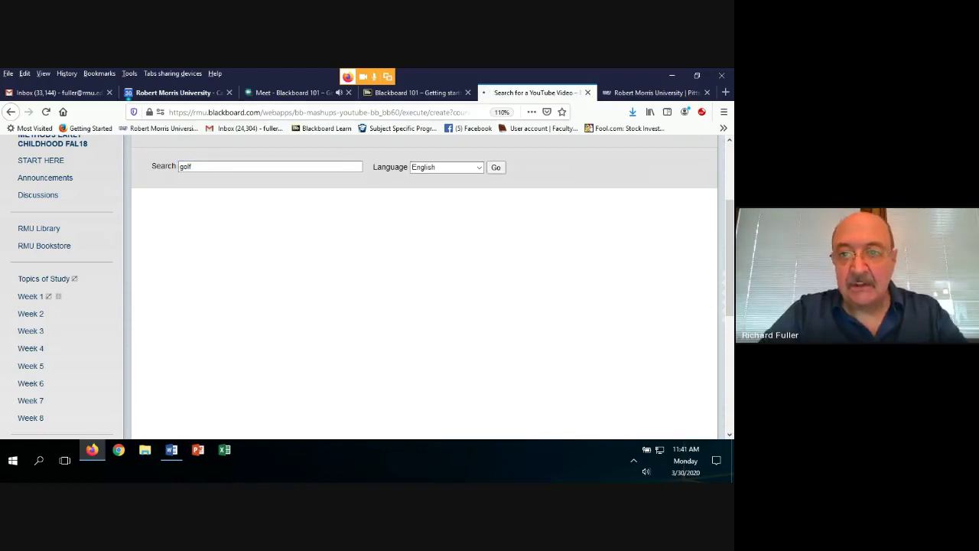
key("Return")
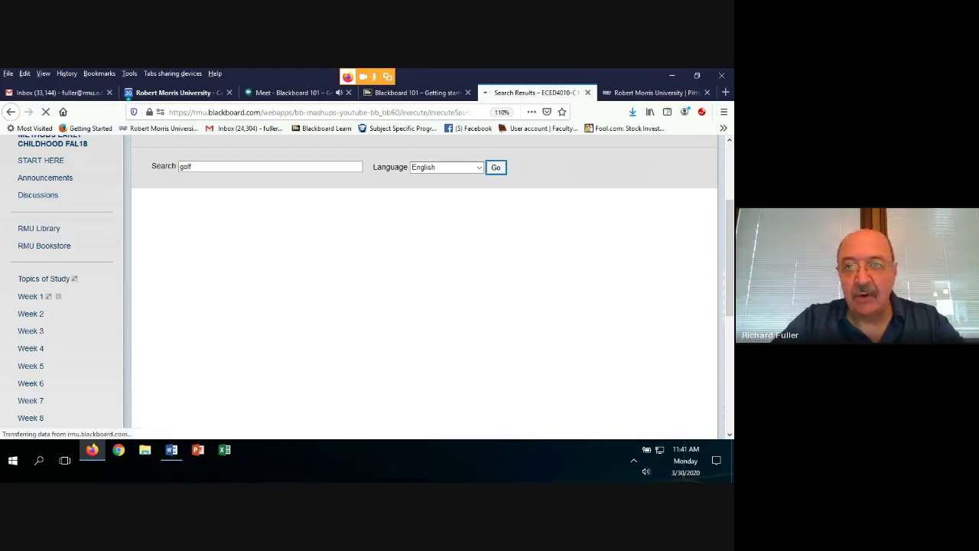
Look through the golf search results and select the first video, Sunday Match #12, for the mashup
scroll(425, 290, "down", 5)
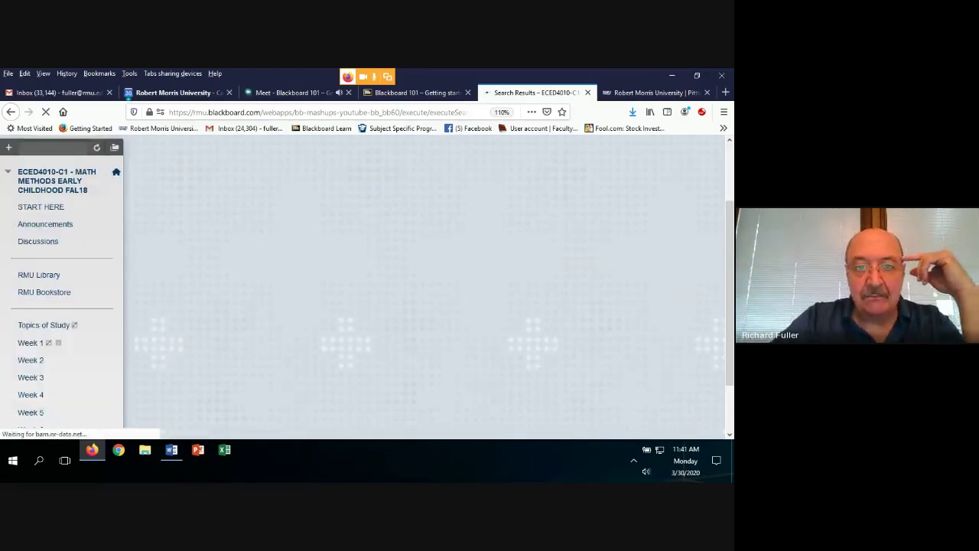
scroll(425, 291, "down", 1)
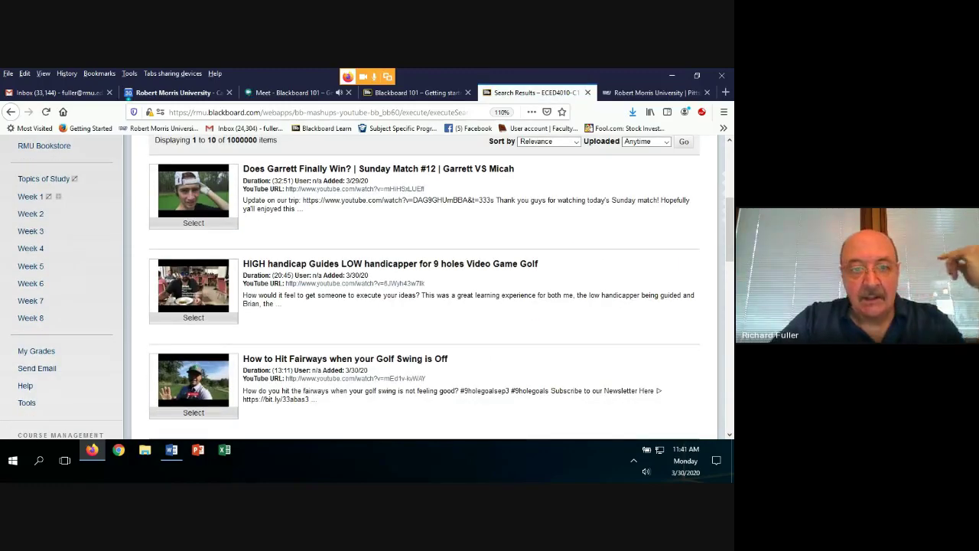
scroll(425, 290, "down", 2)
scroll(425, 291, "down", 1)
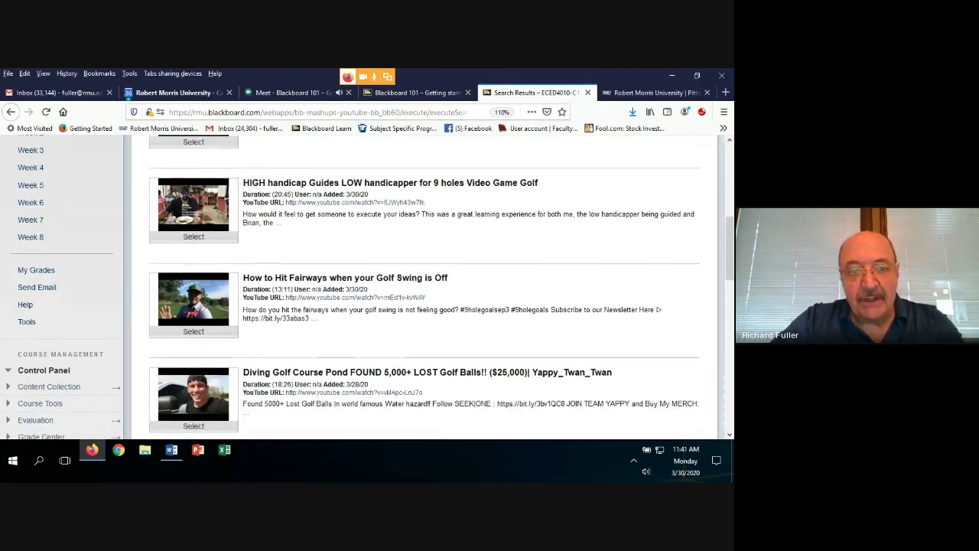
scroll(426, 291, "up", 2)
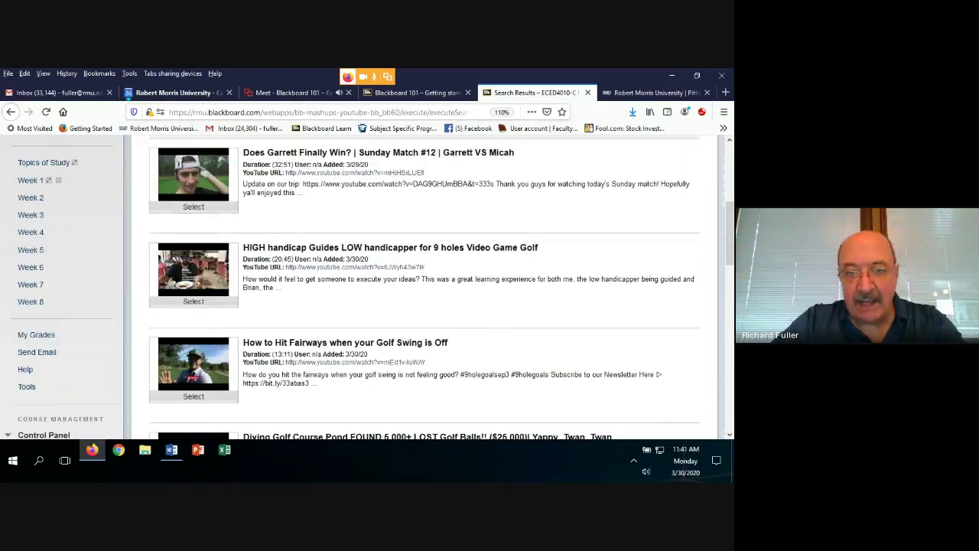
scroll(425, 291, "up", 2)
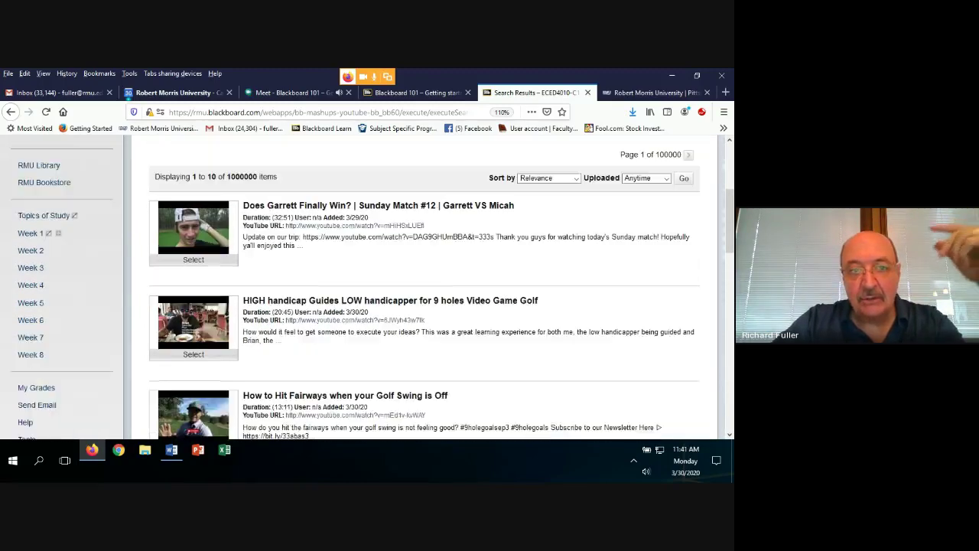
left_click(193, 272)
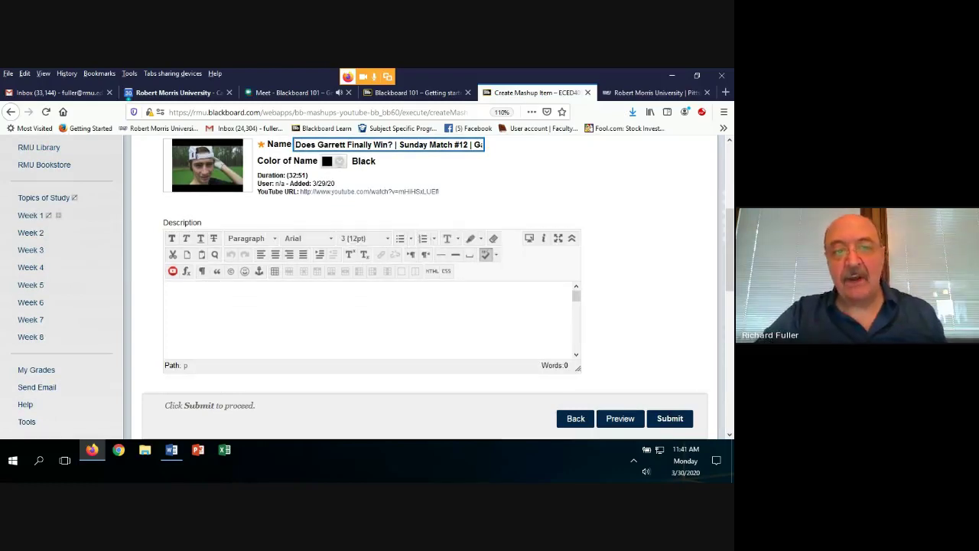
Enter "Please watch this video." as the mashup item's description
left_click(169, 291)
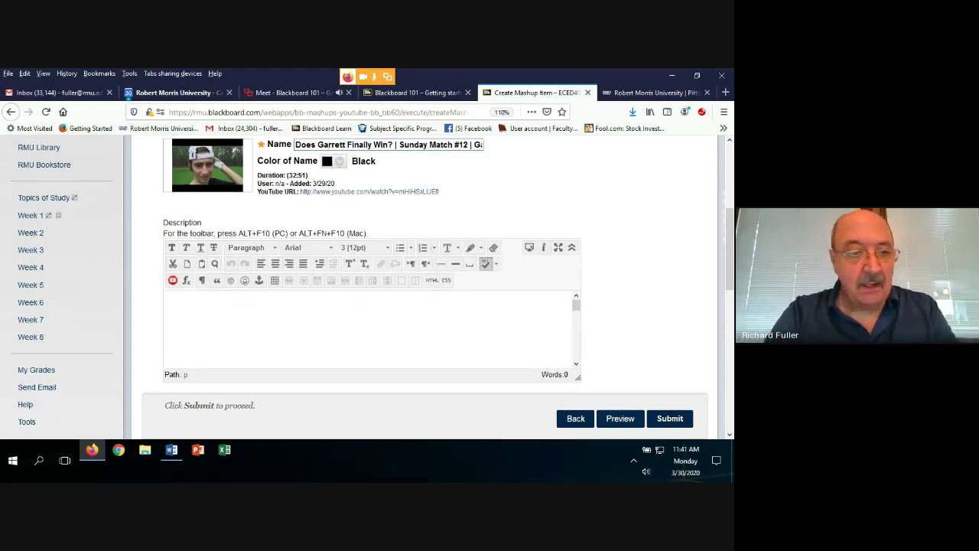
type("Ple")
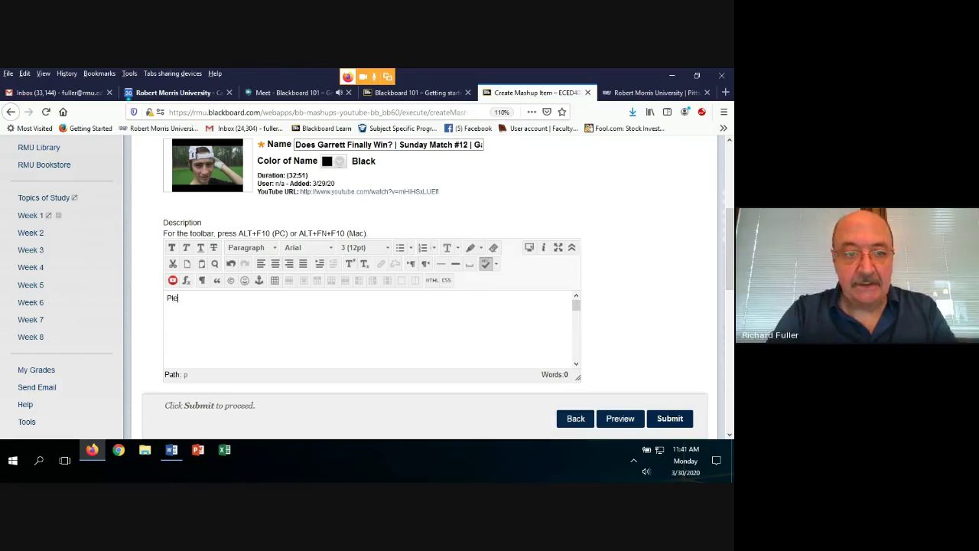
type("ase watch the")
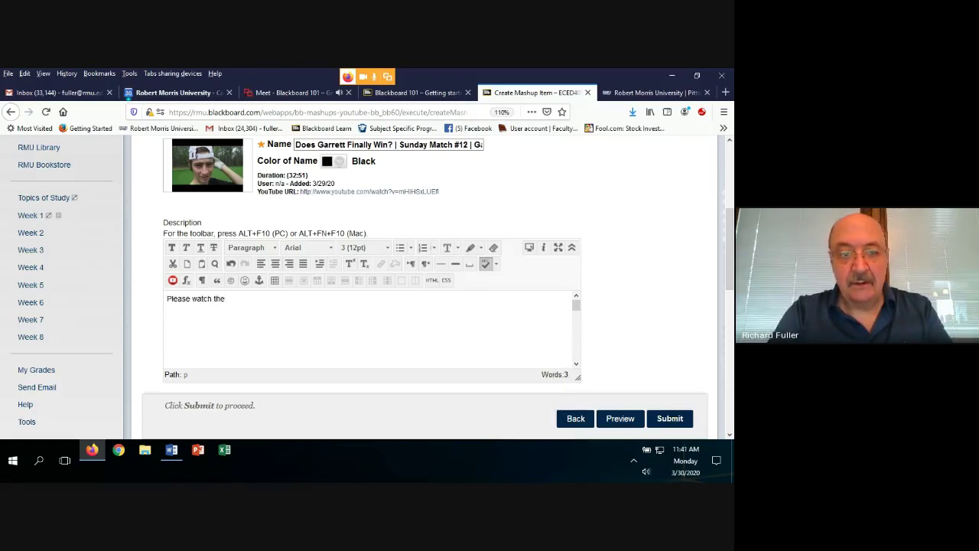
key("BackSpace")
type("is ")
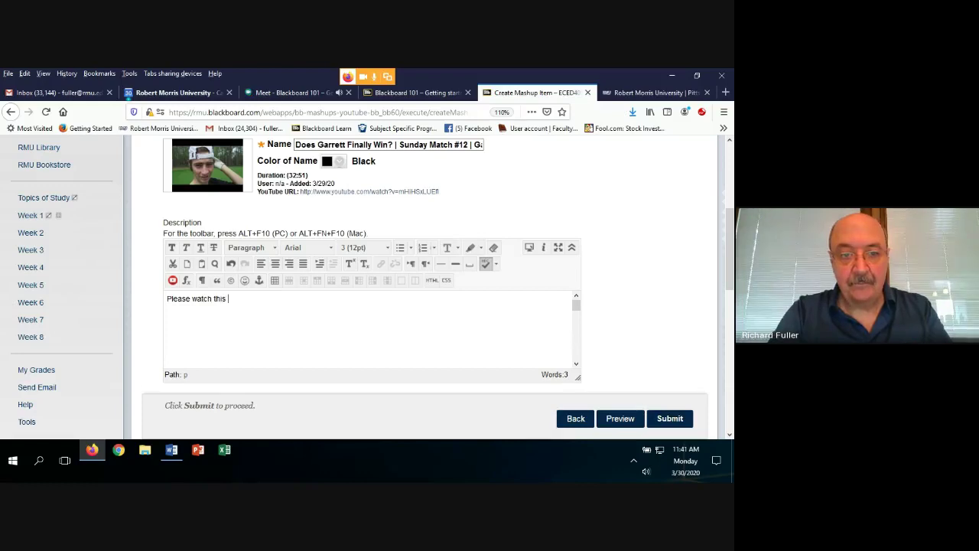
type("video")
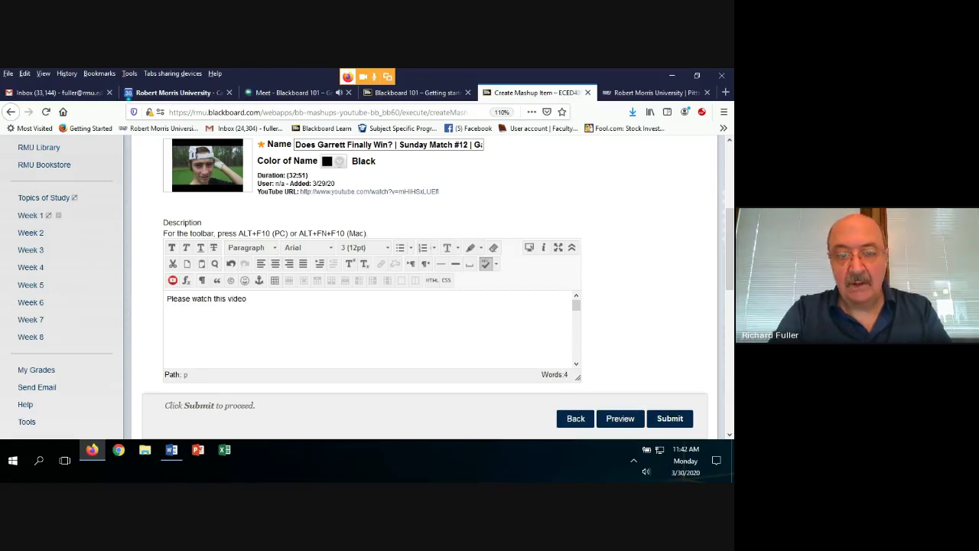
type(".")
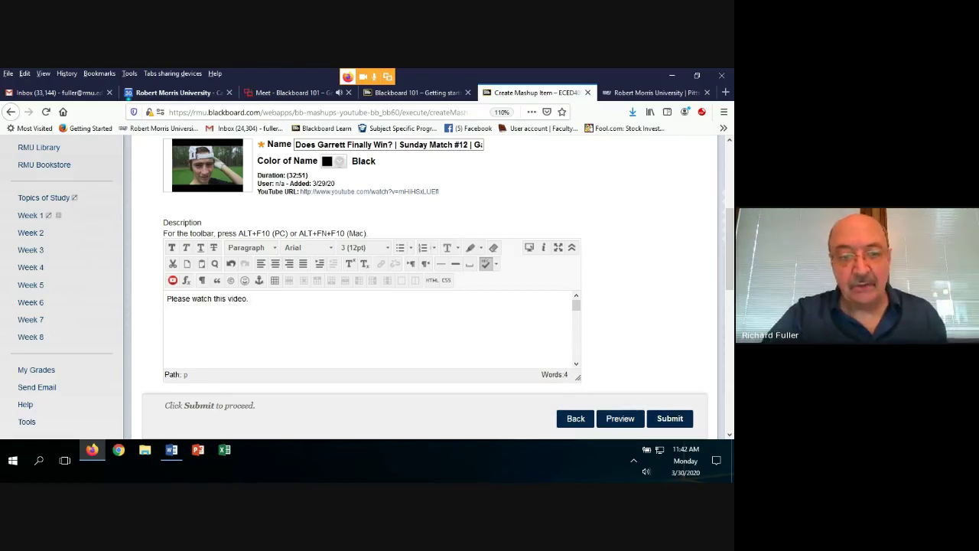
Review the mashup, attachment and standard options, keep the default settings, and submit the YouTube mashup item
scroll(428, 290, "down", 4)
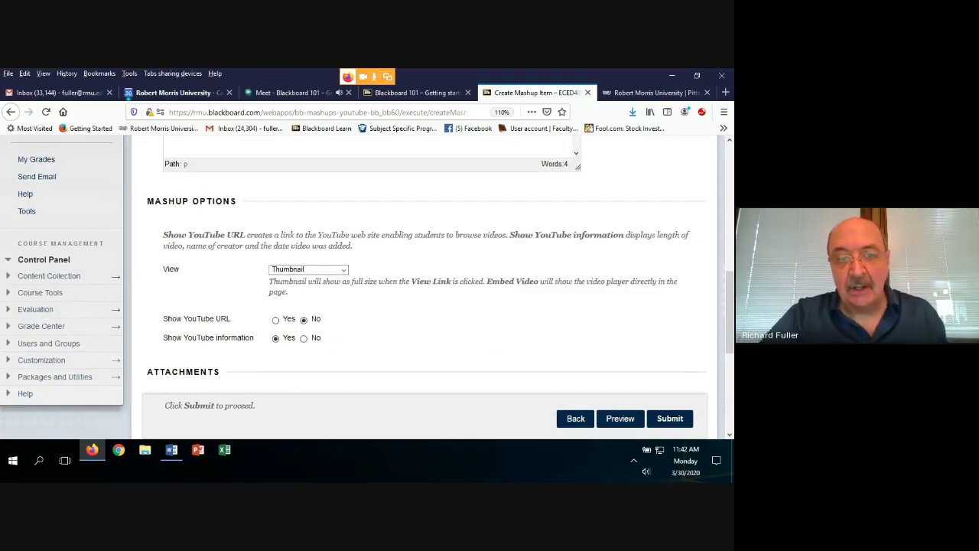
scroll(428, 291, "down", 2)
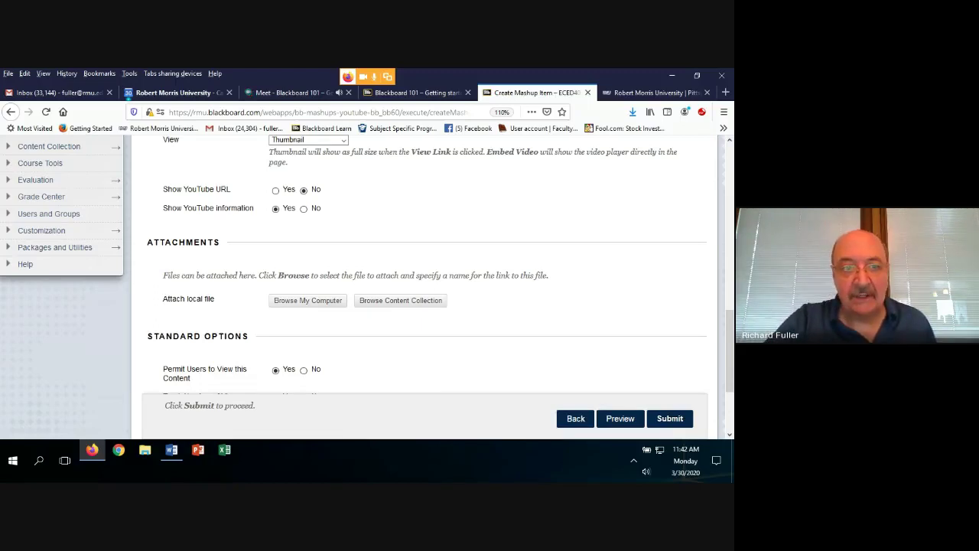
scroll(428, 268, "up", 3)
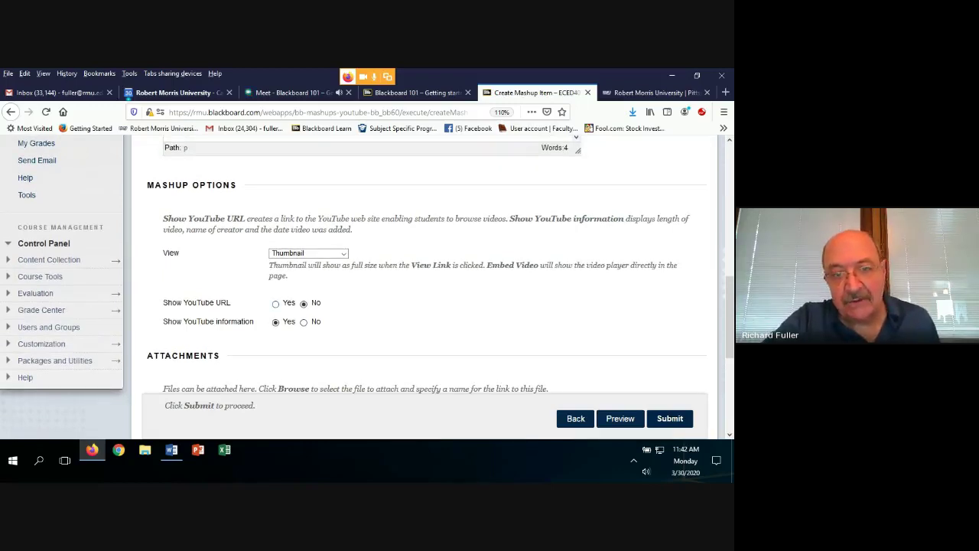
scroll(428, 267, "down", 1)
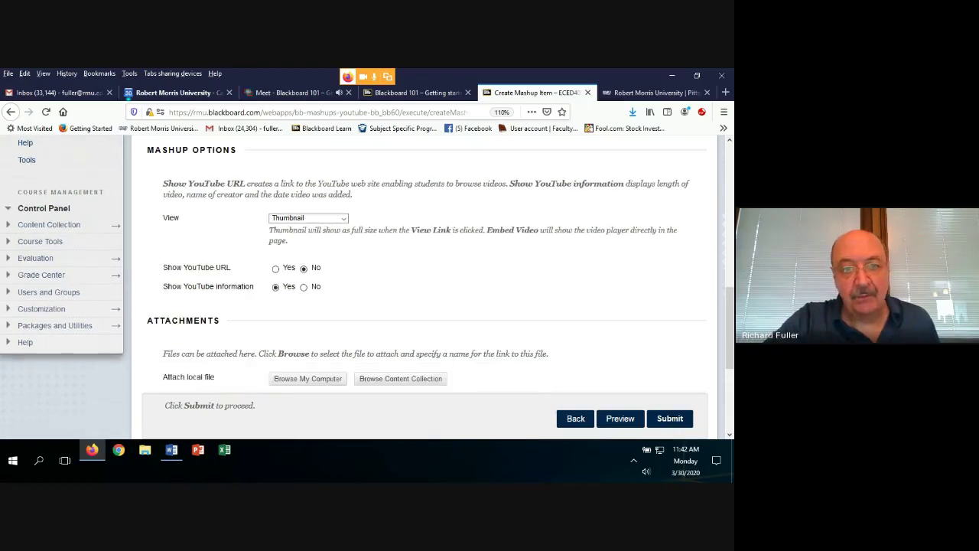
scroll(428, 268, "up", 6)
scroll(428, 283, "down", 1)
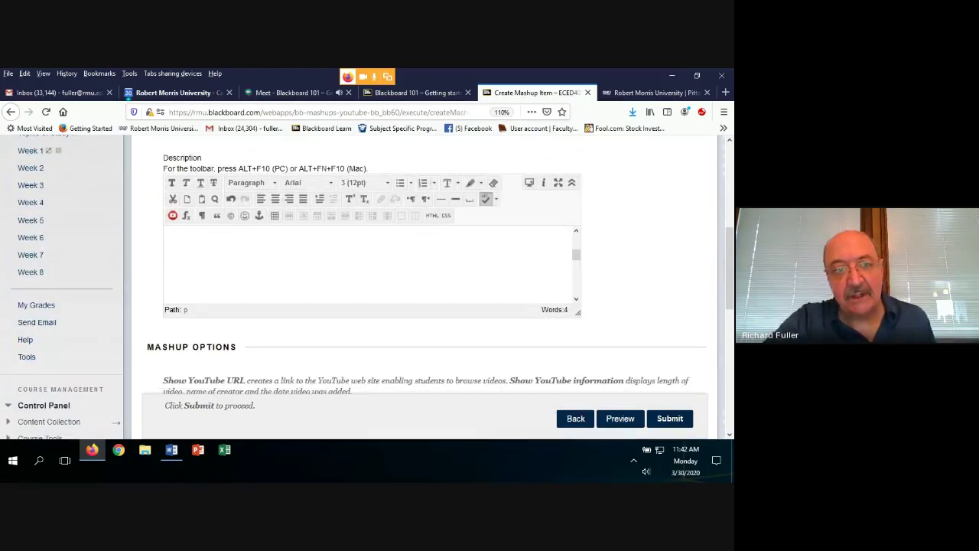
scroll(209, 233, "up", 2)
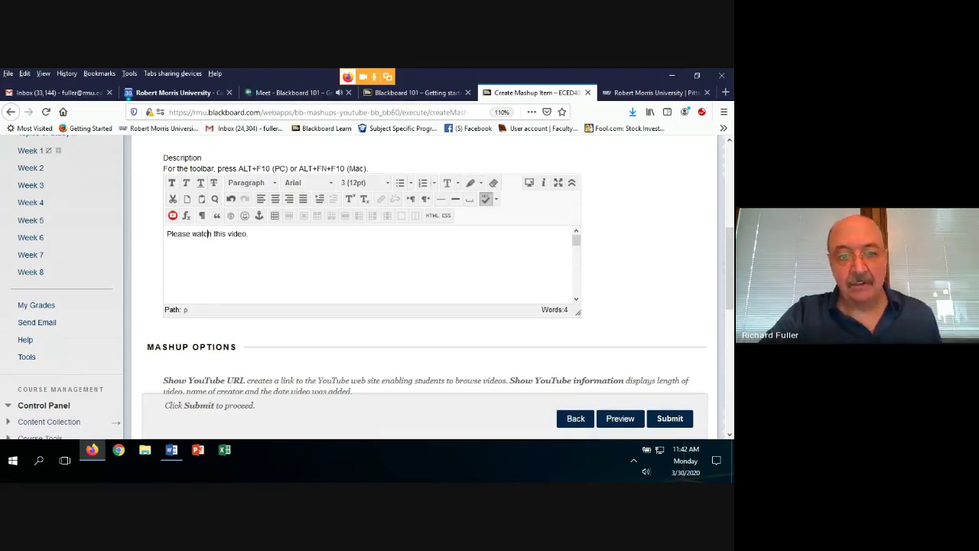
scroll(210, 233, "down", 8)
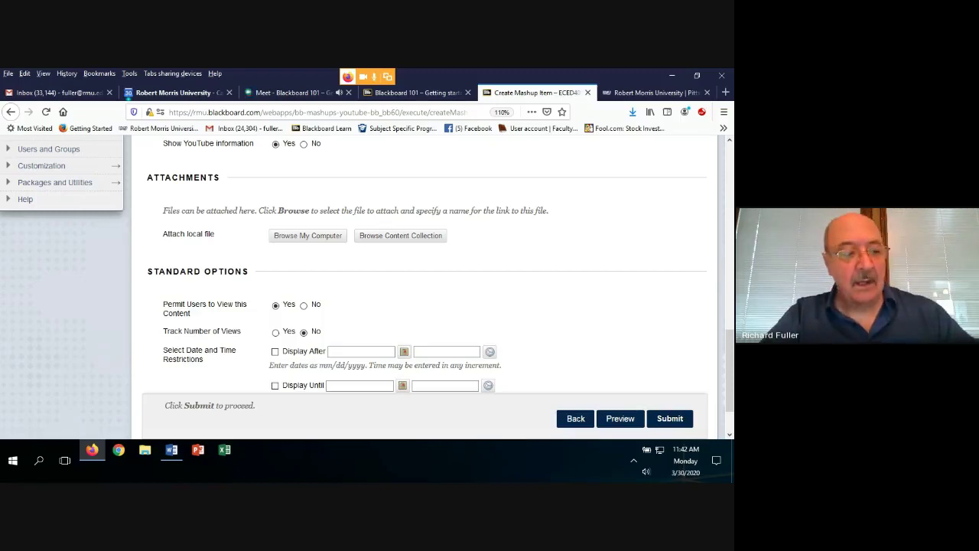
scroll(425, 291, "down", 2)
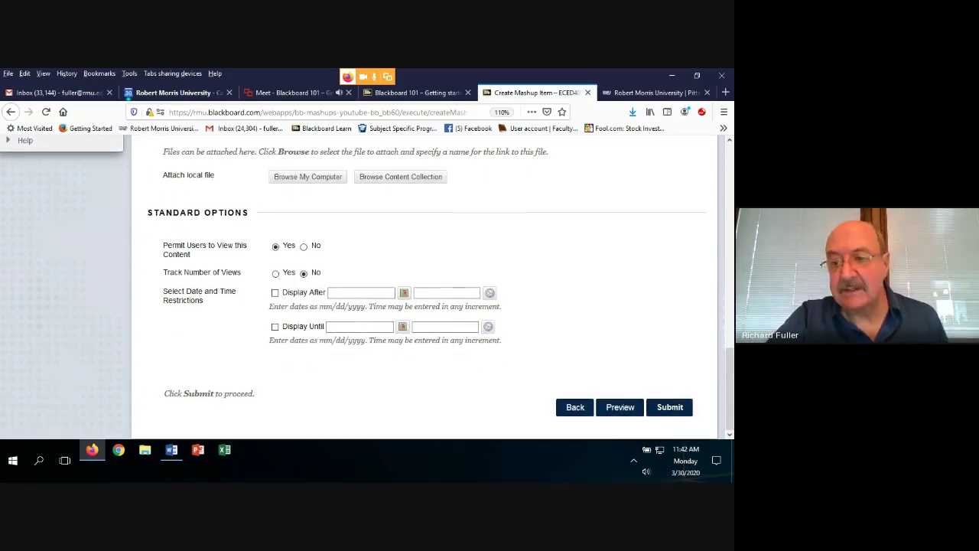
left_click(670, 407)
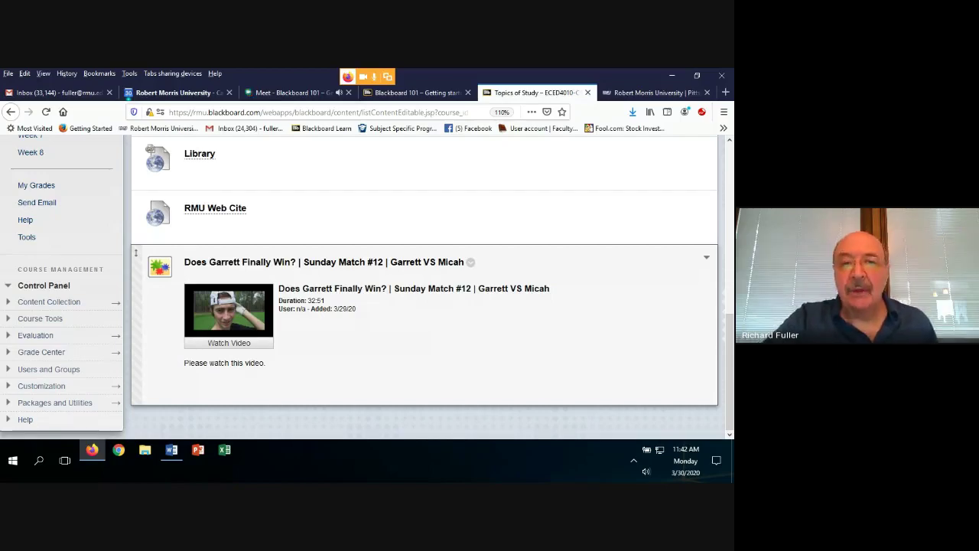
Check the new golf video mashup and the links above it in the Topics of Study content list
scroll(424, 298, "up", 3)
scroll(425, 298, "down", 1)
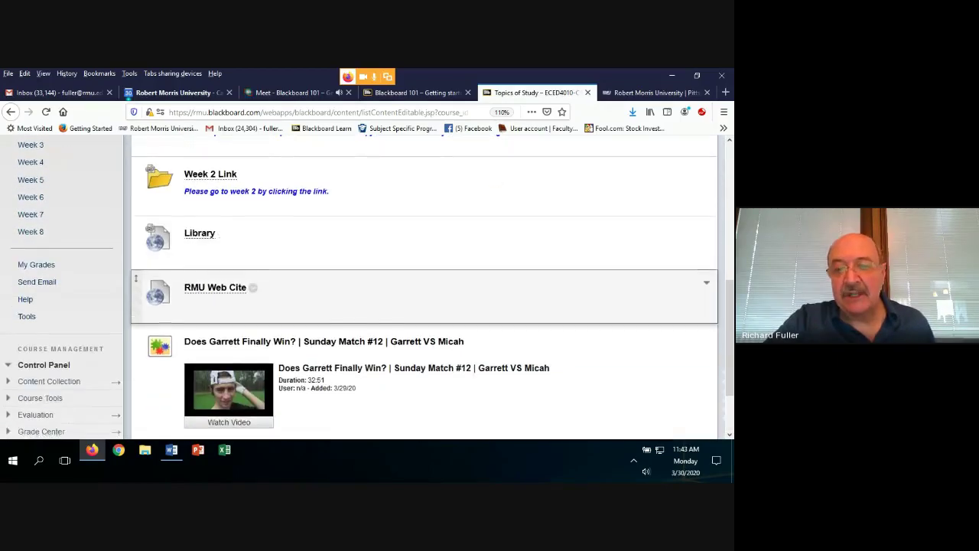
scroll(425, 299, "down", 1)
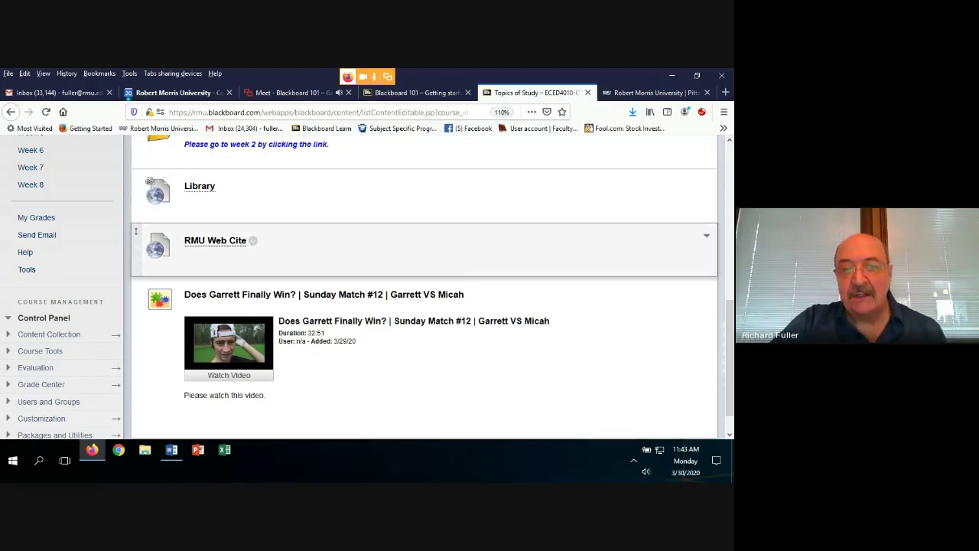
scroll(428, 264, "up", 1)
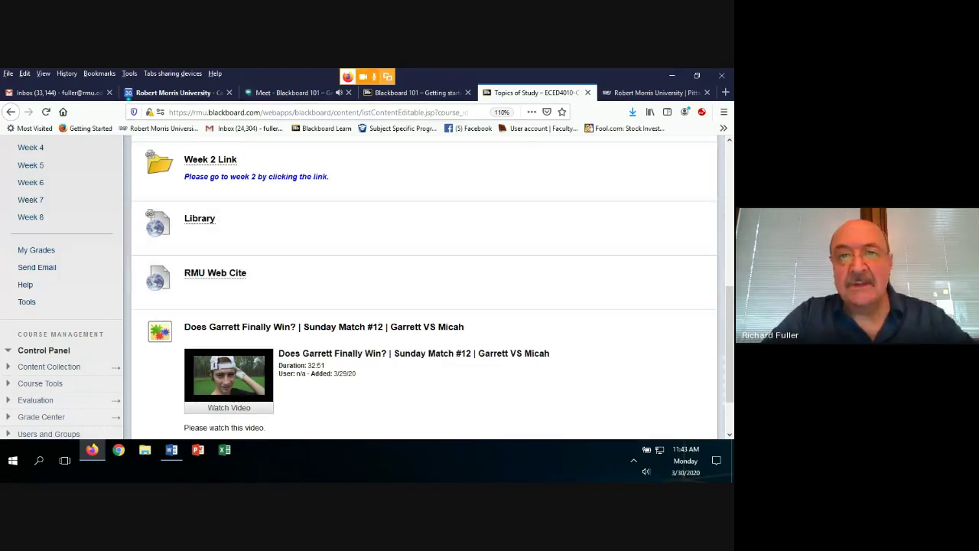
Switch to the Google Meet call, read the meeting chat, and close it again
left_click(374, 77)
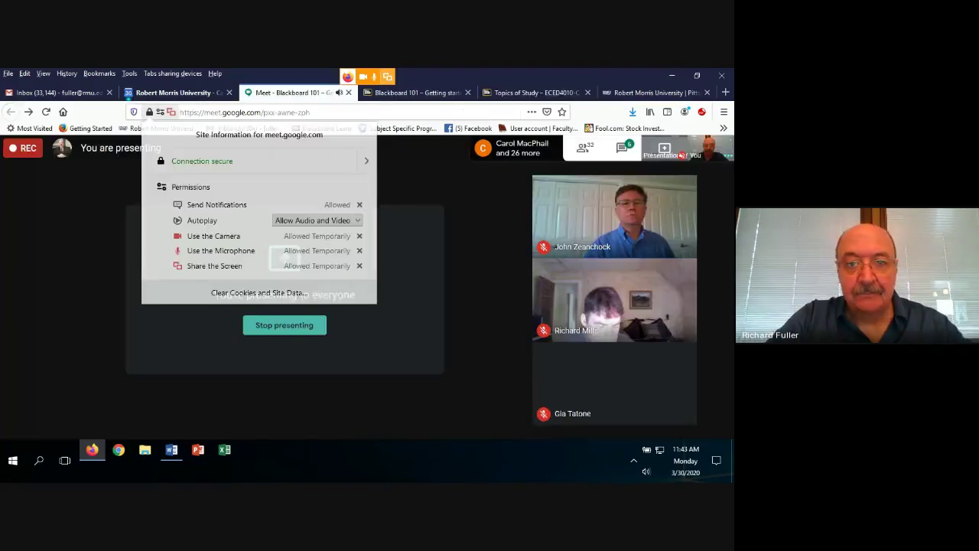
key("Escape")
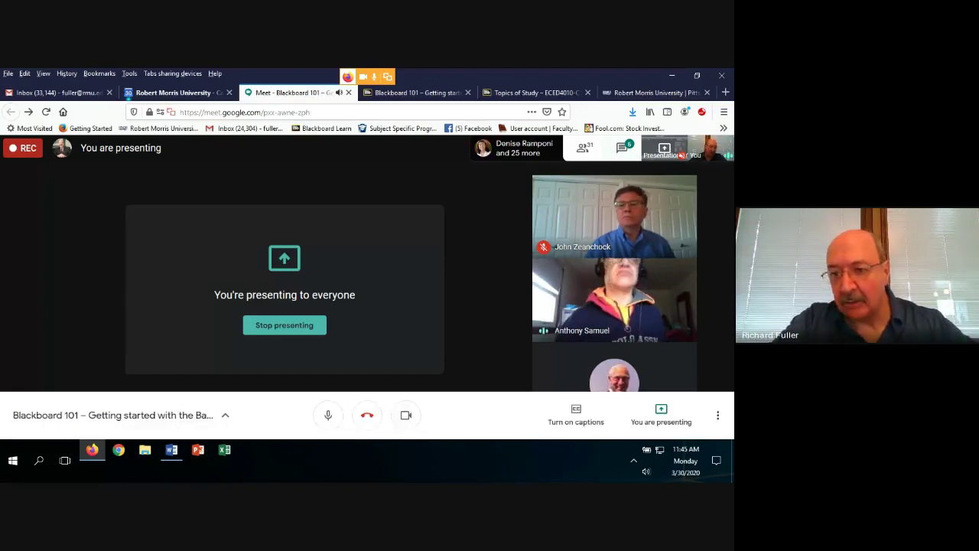
key("ctrl+alt+c")
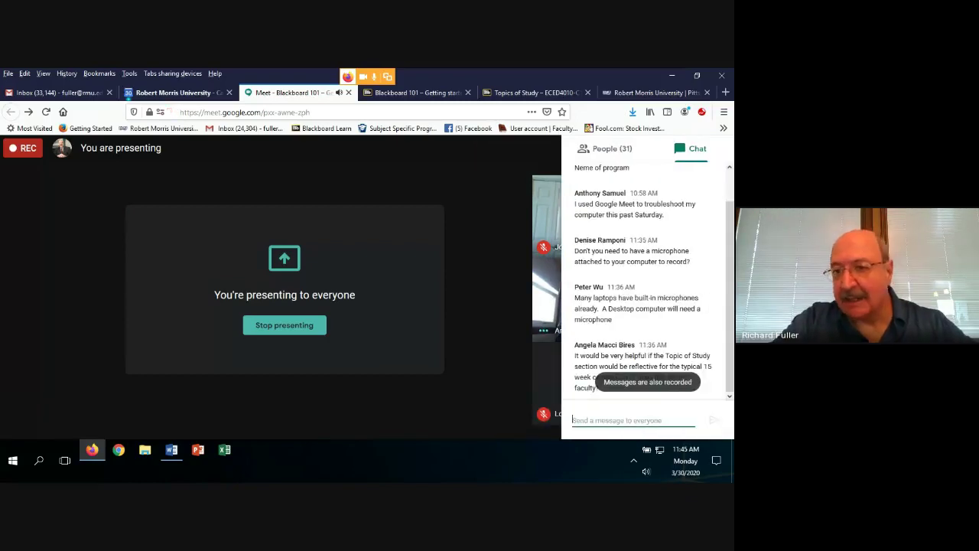
key("ctrl+alt+c")
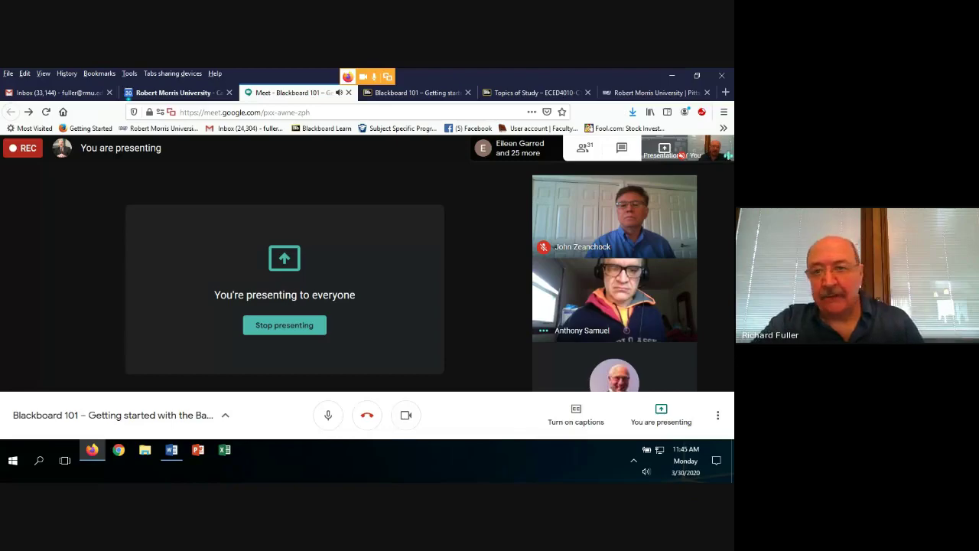
Return to the Topics of Study page in Blackboard and look over the links and the video mashup
left_click(535, 93)
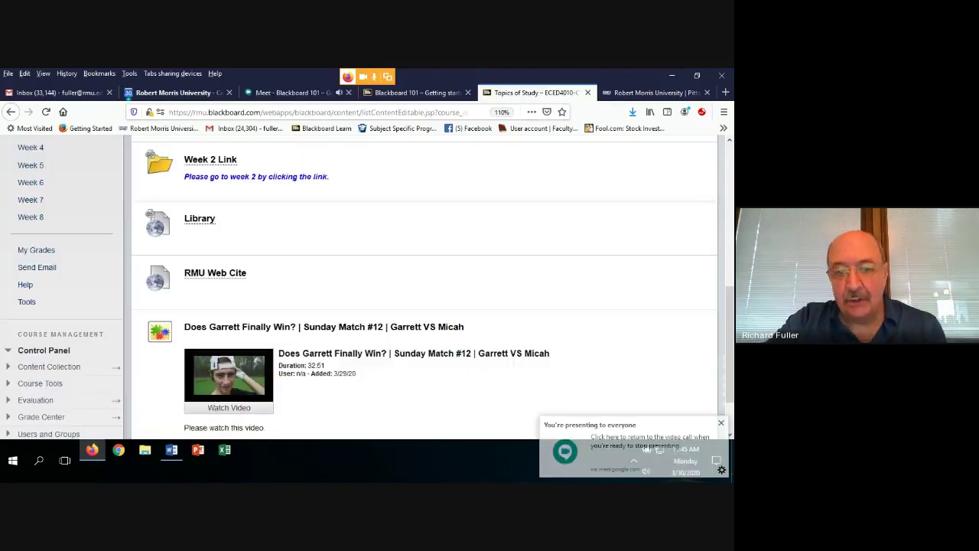
scroll(424, 245, "down", 1)
scroll(424, 245, "up", 3)
scroll(424, 245, "down", 2)
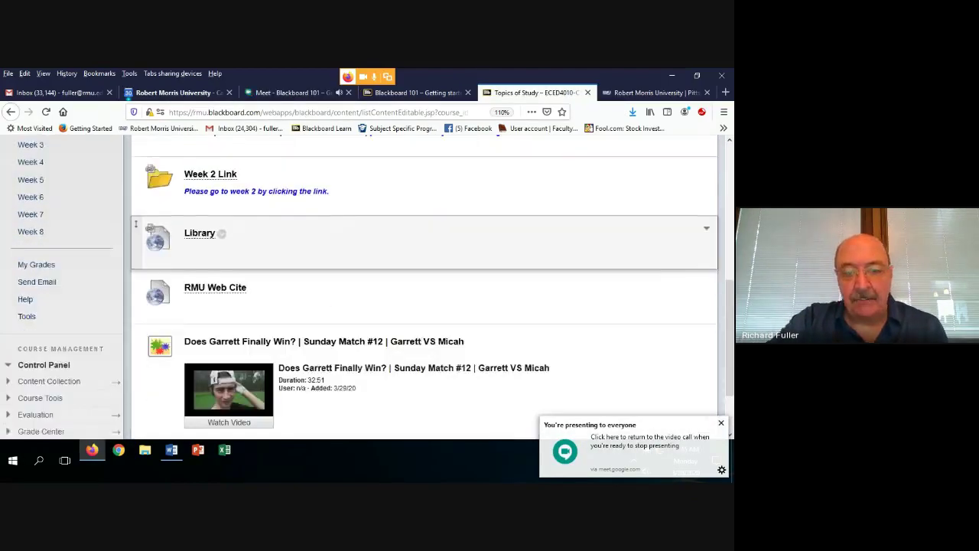
scroll(424, 245, "down", 1)
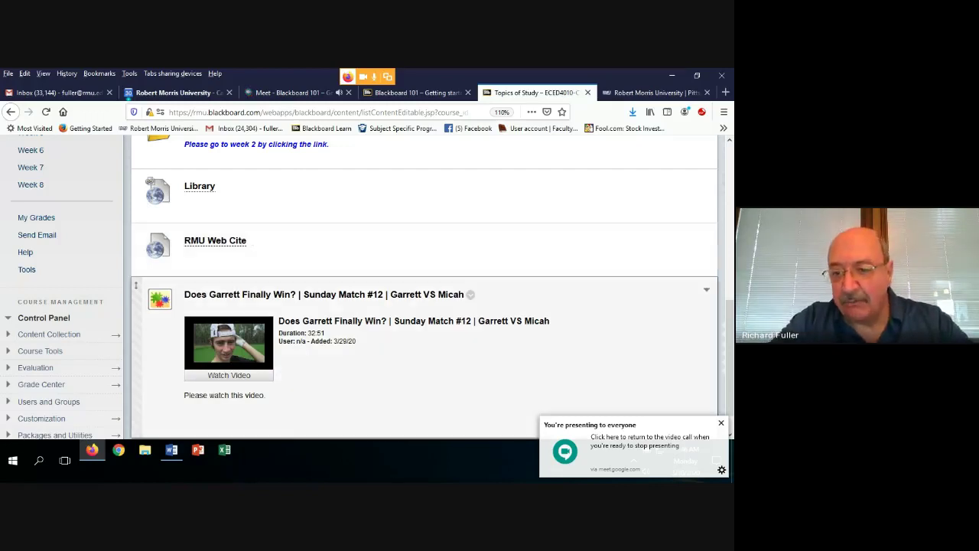
scroll(421, 260, "up", 1)
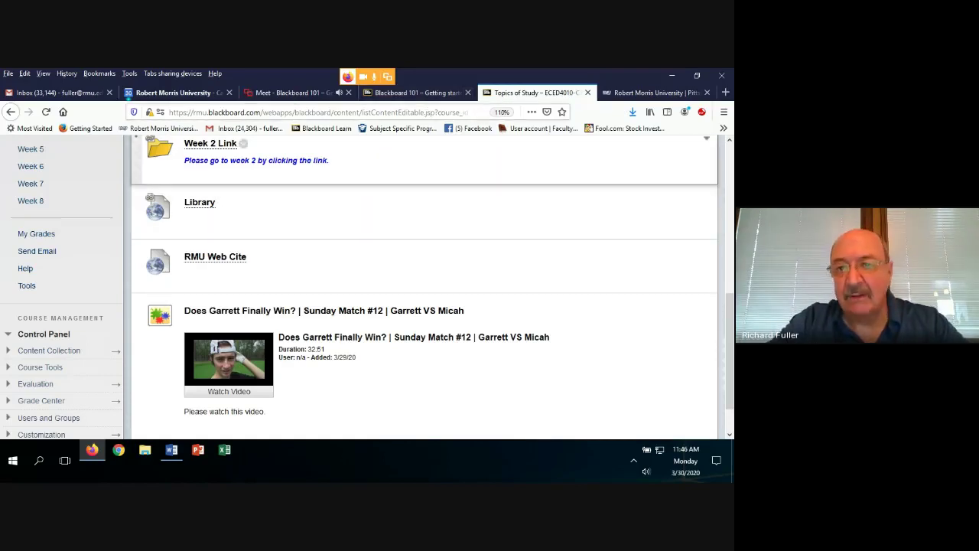
Check the Google Meet call, dismiss its site information, and switch back to the Topics of Study page
left_click(293, 92)
left_click(149, 112)
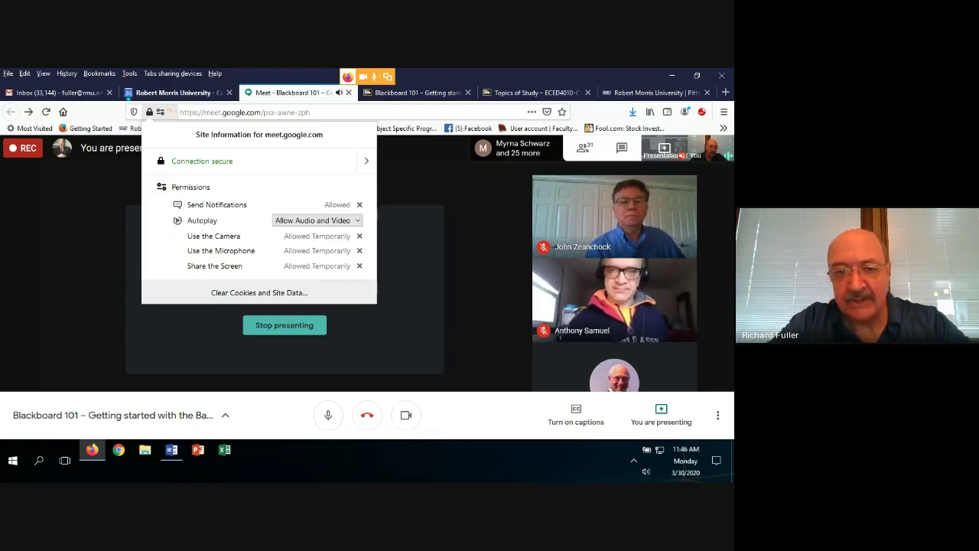
key("Escape")
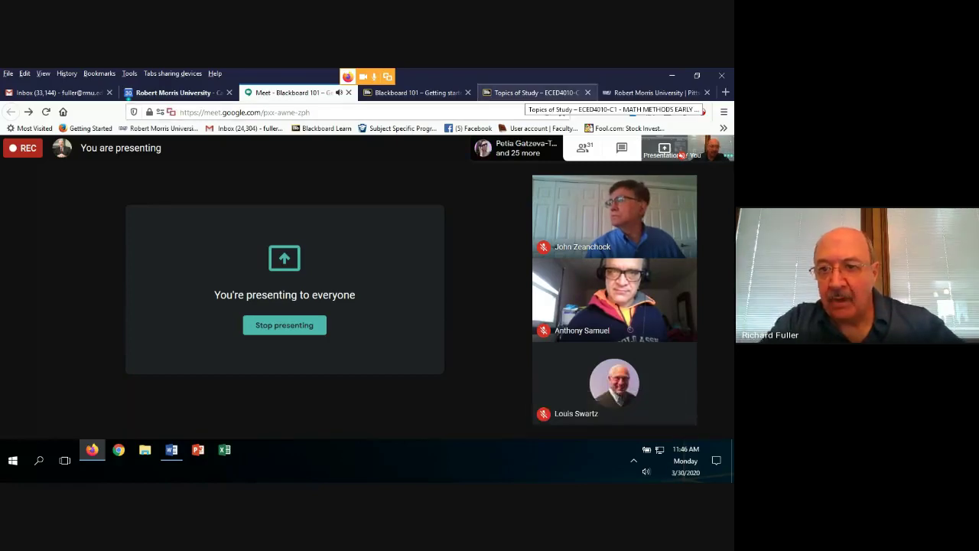
left_click(532, 92)
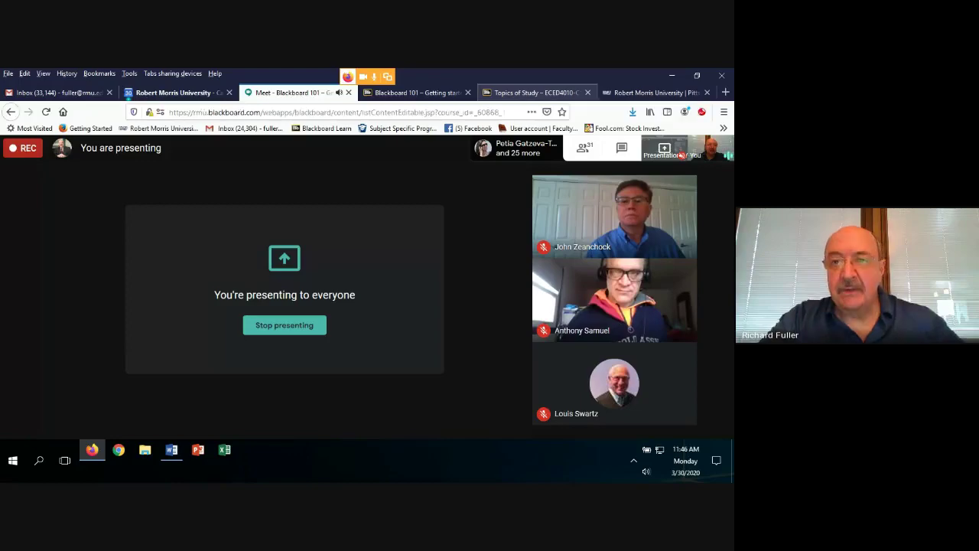
Look over the Topics of Study content list from the golf video mashup back up to Example Item
scroll(429, 275, "down", 1)
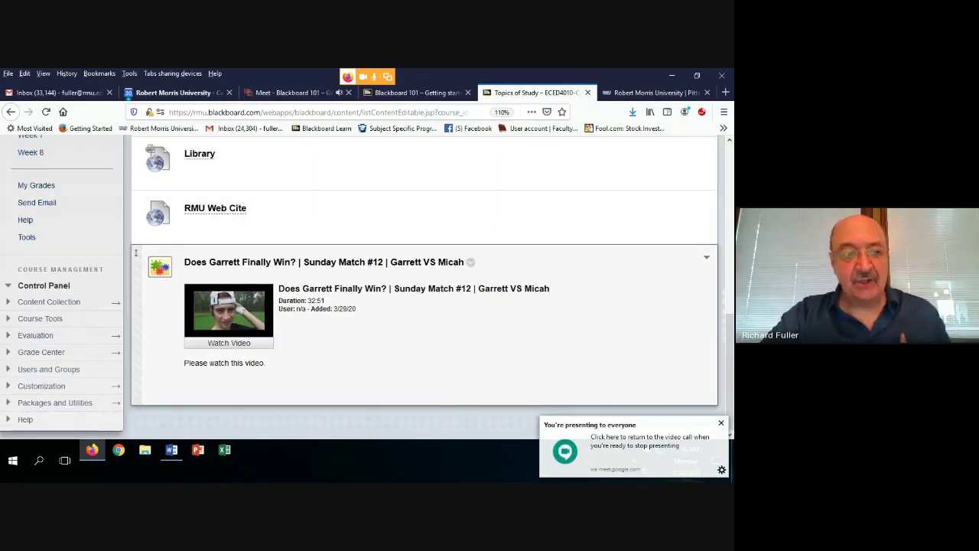
scroll(428, 306, "up", 4)
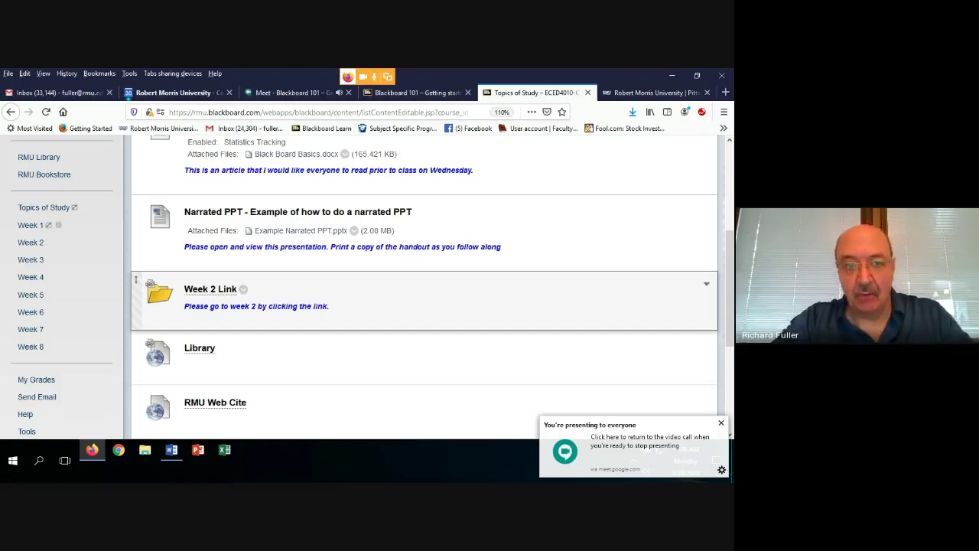
scroll(428, 306, "up", 4)
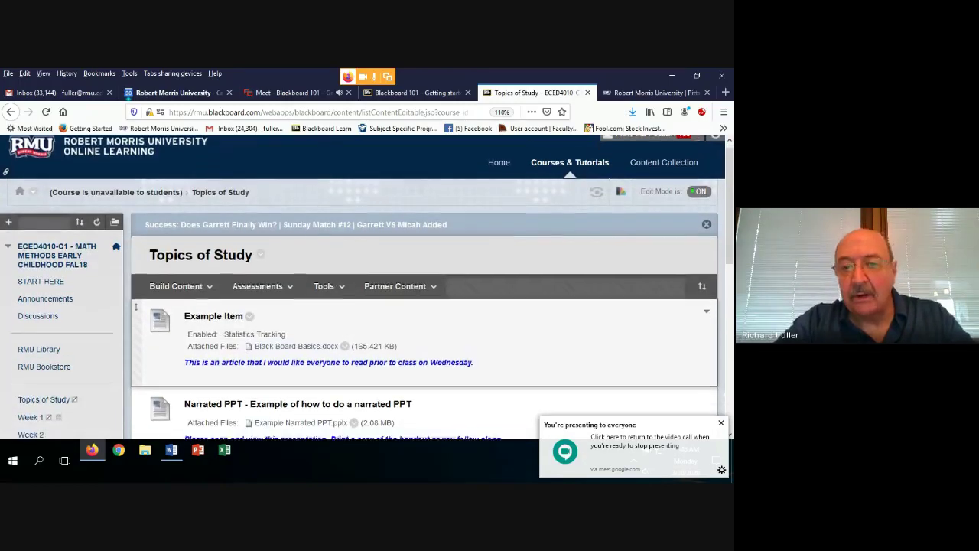
scroll(428, 306, "down", 1)
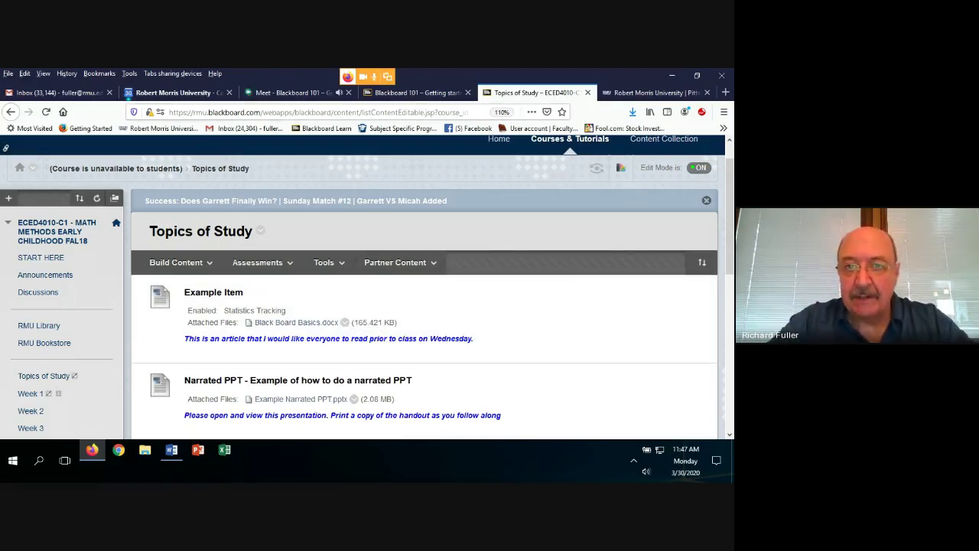
Check the Google Meet call, then return to Topics of Study and review its full content list
key("ctrl+3")
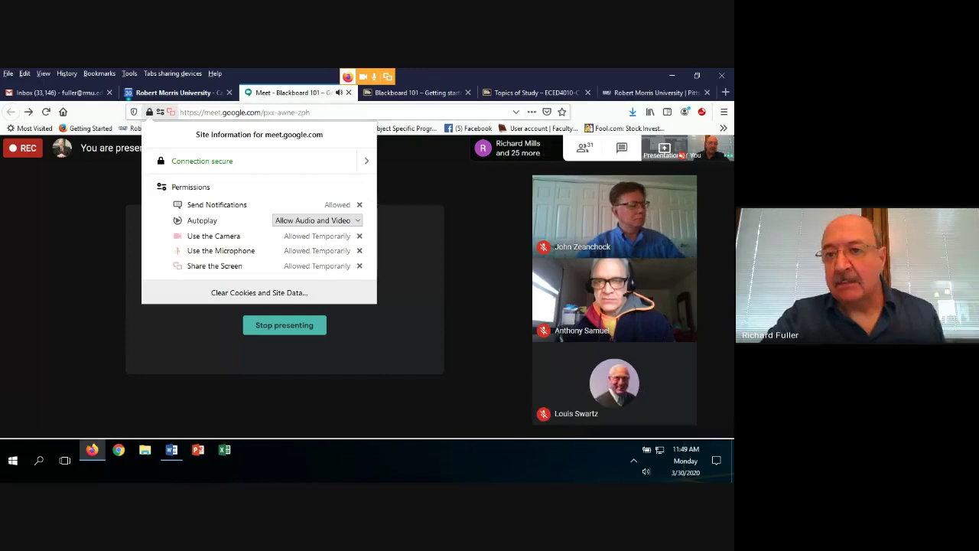
left_click(536, 92)
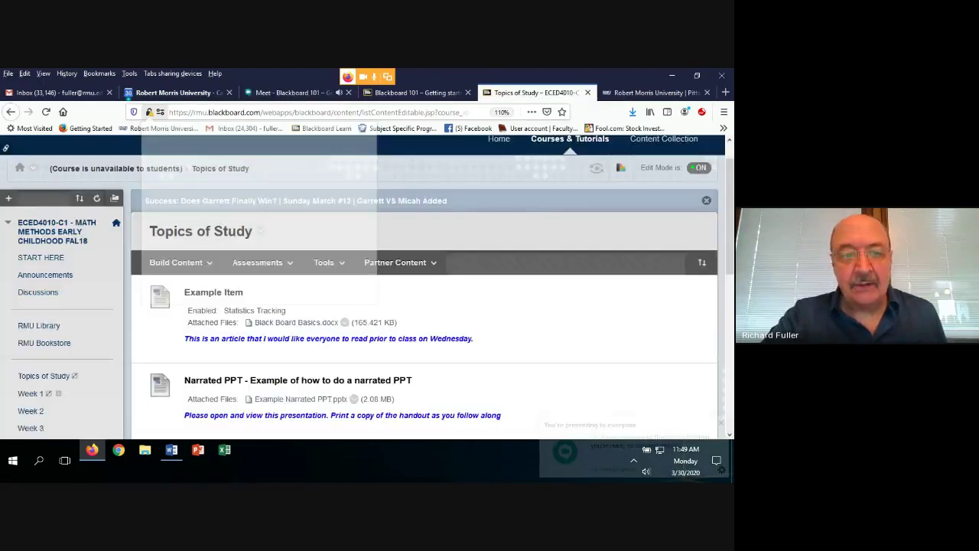
scroll(424, 291, "down", 3)
scroll(425, 313, "down", 2)
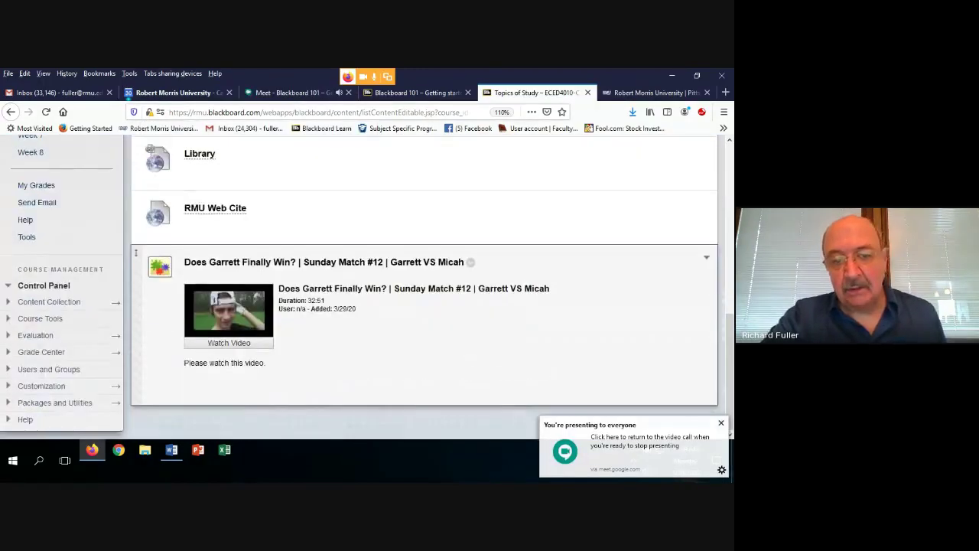
scroll(425, 314, "up", 3)
scroll(425, 337, "up", 2)
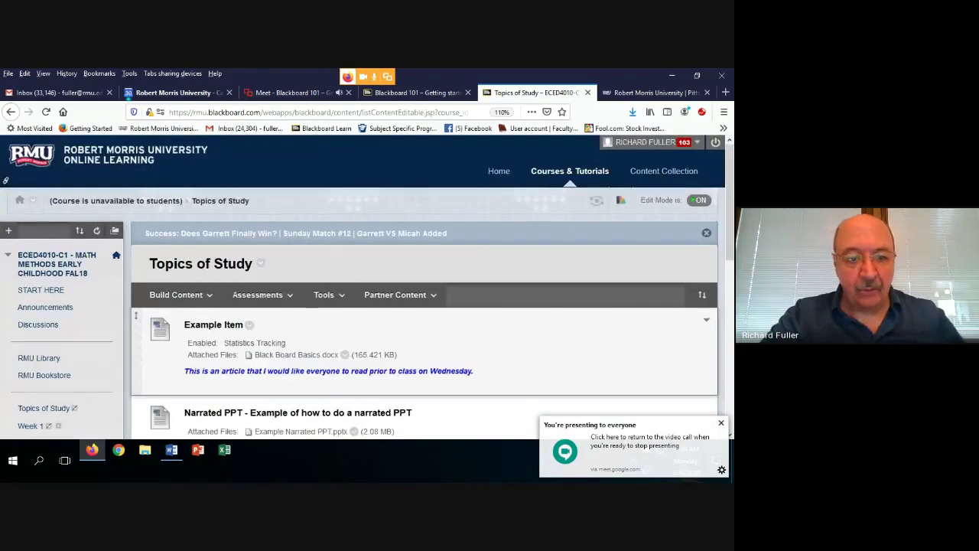
scroll(257, 298, "down", 1)
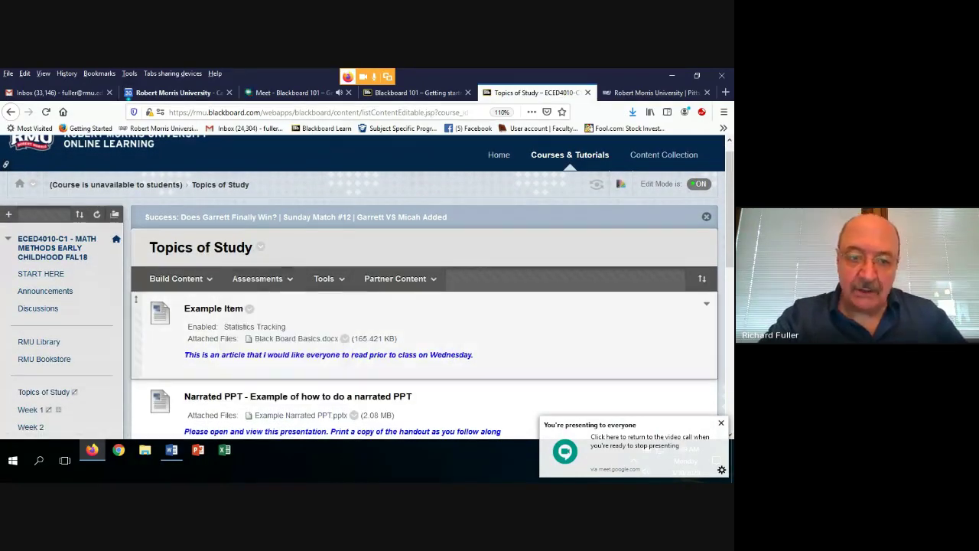
scroll(424, 306, "down", 2)
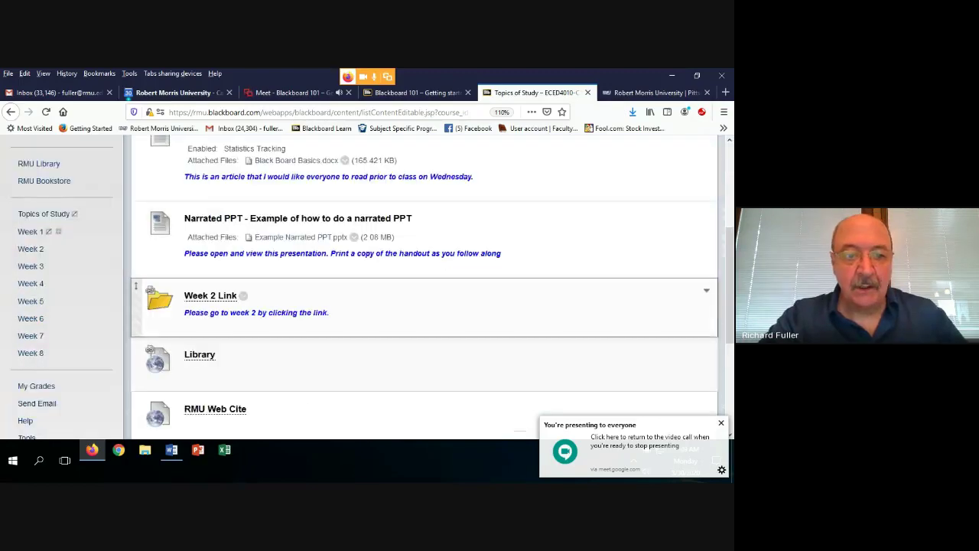
key("F5")
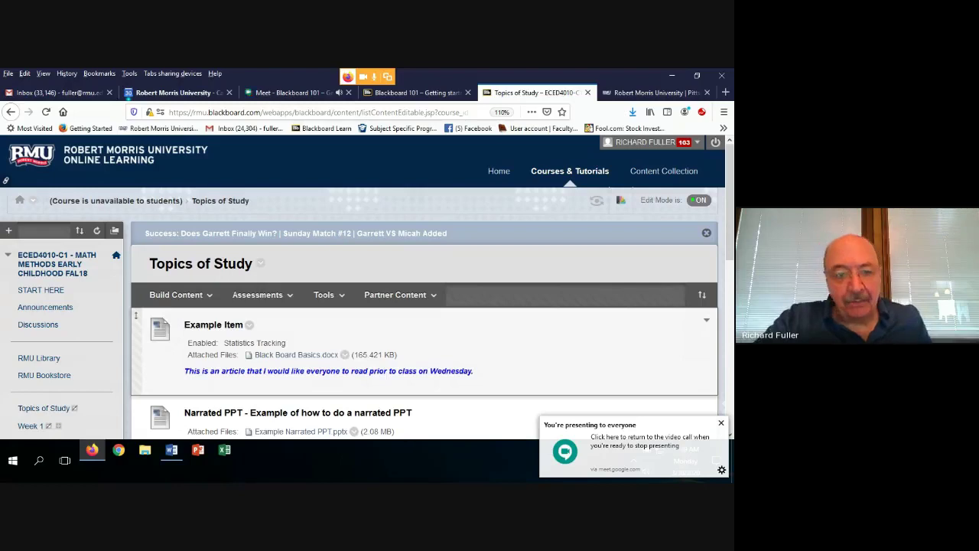
Look through the content-adding options for Topics of Study and start creating a Discussion Board link
left_click(257, 294)
left_click(324, 294)
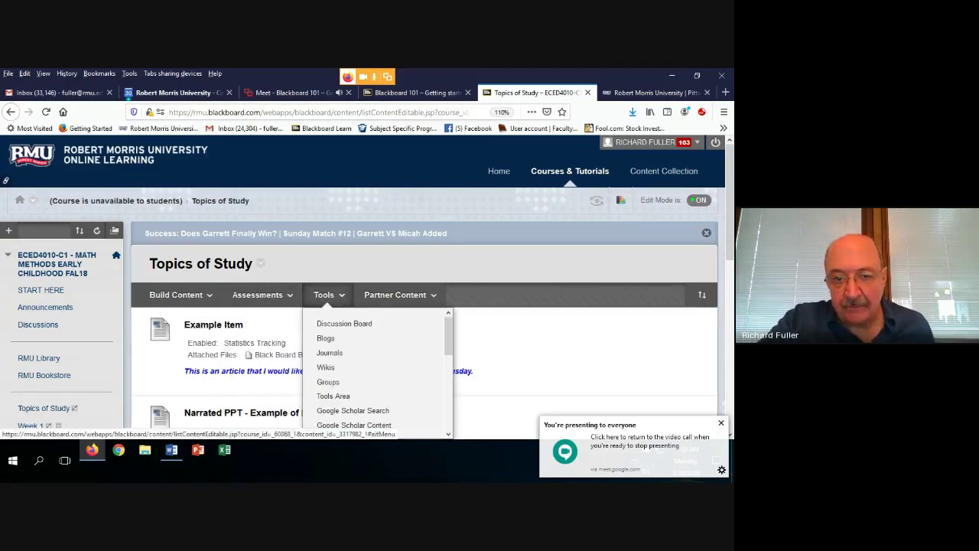
left_click(256, 294)
left_click(176, 294)
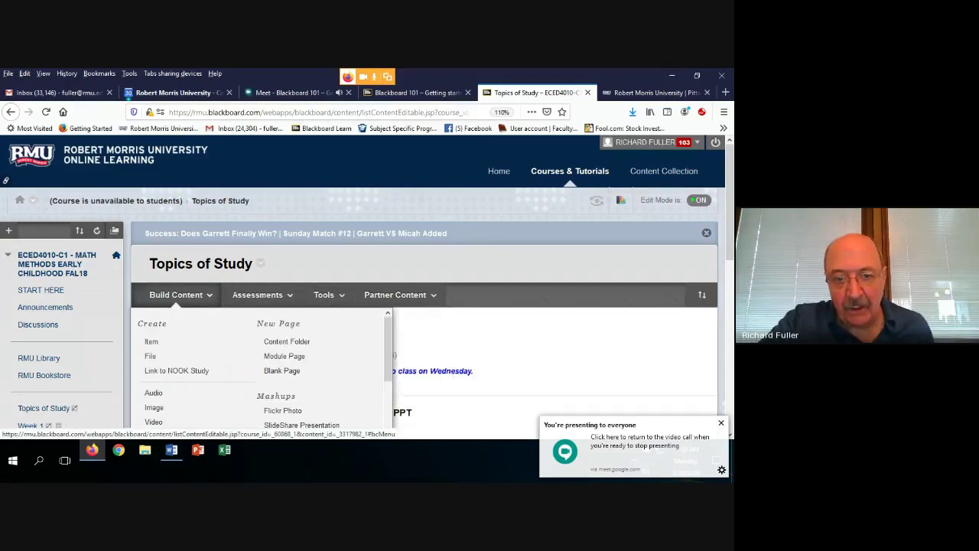
left_click(323, 295)
left_click(394, 294)
left_click(257, 294)
left_click(176, 295)
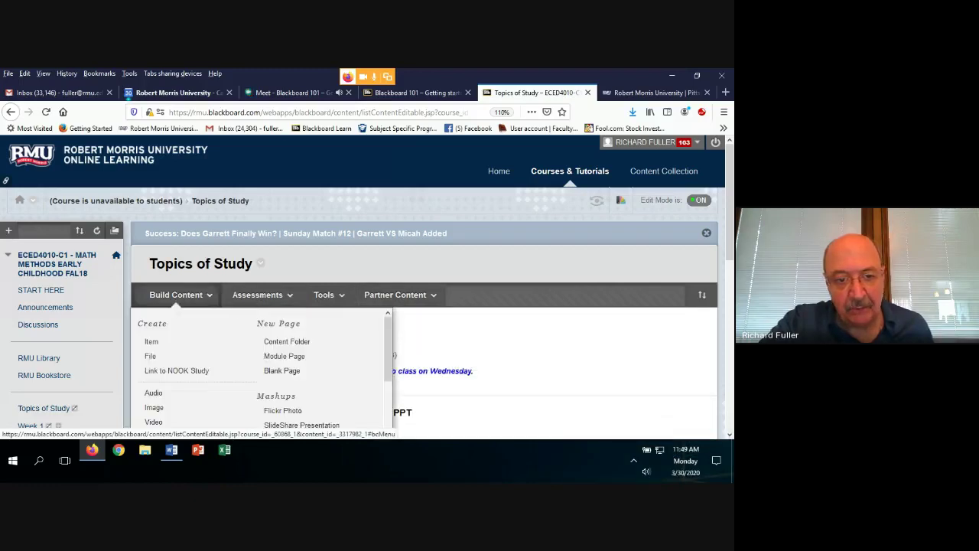
left_click(257, 295)
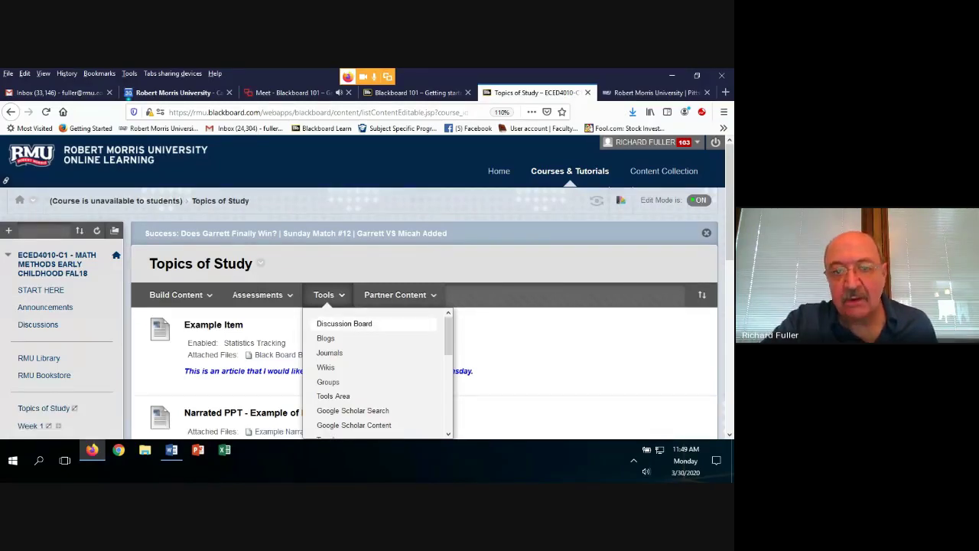
left_click(344, 323)
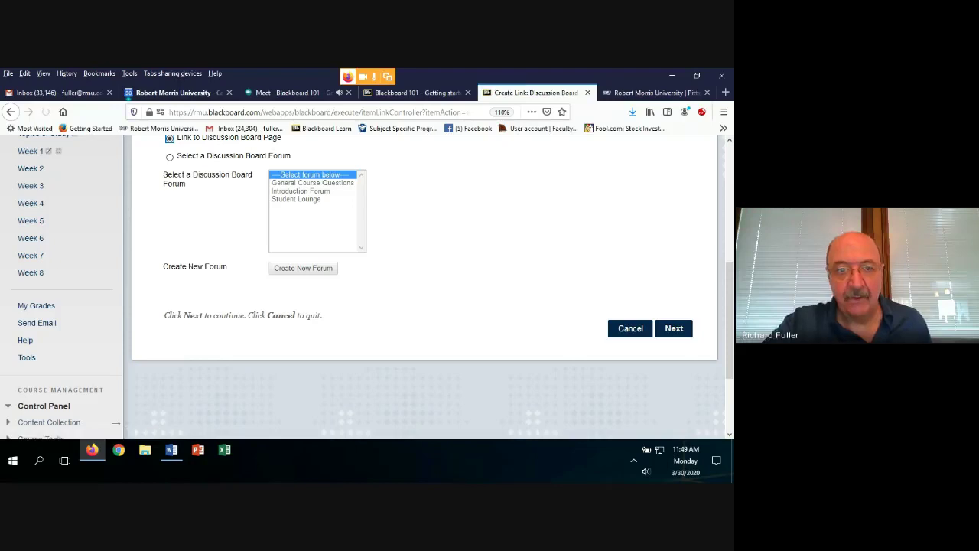
Review the Discussion Board link options and start creating a new forum for the link
scroll(424, 287, "up", 3)
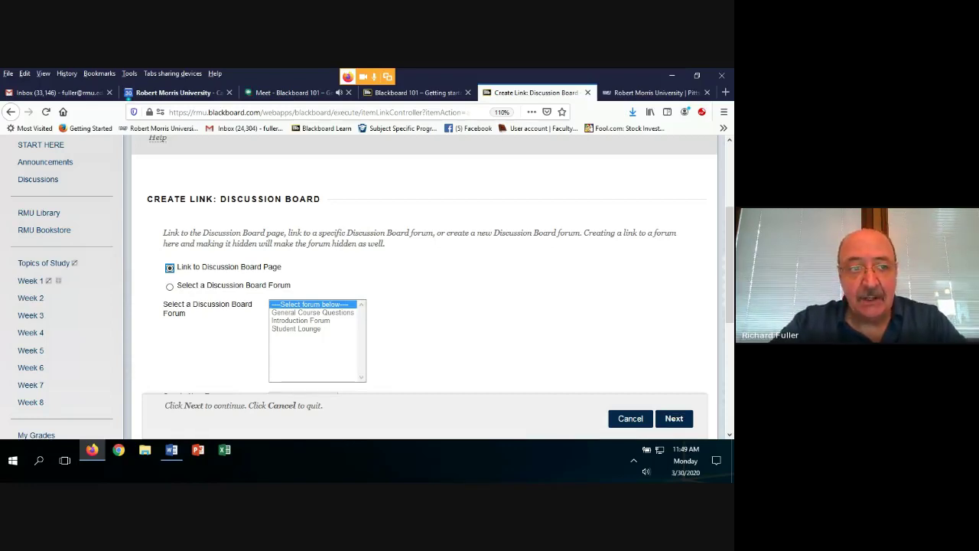
scroll(425, 287, "up", 3)
scroll(425, 287, "down", 1)
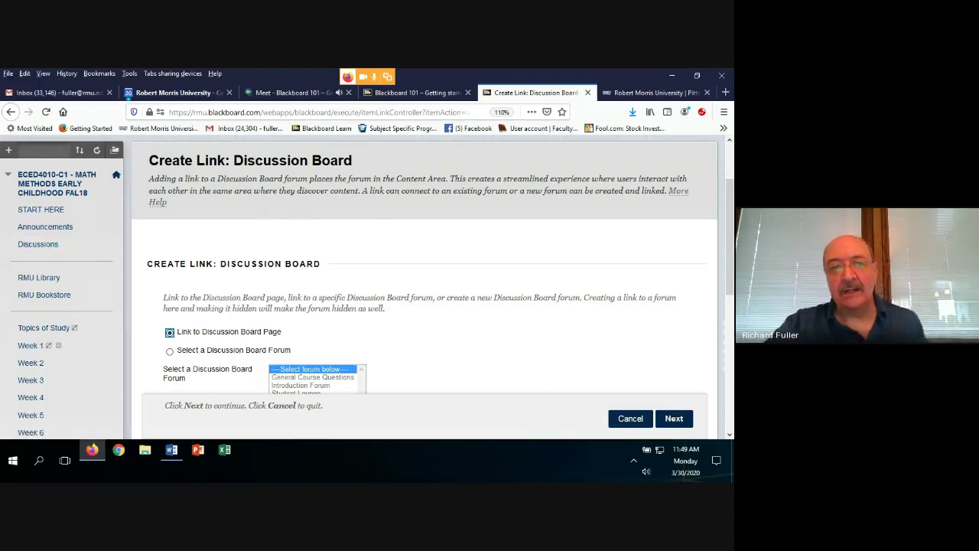
scroll(425, 286, "down", 2)
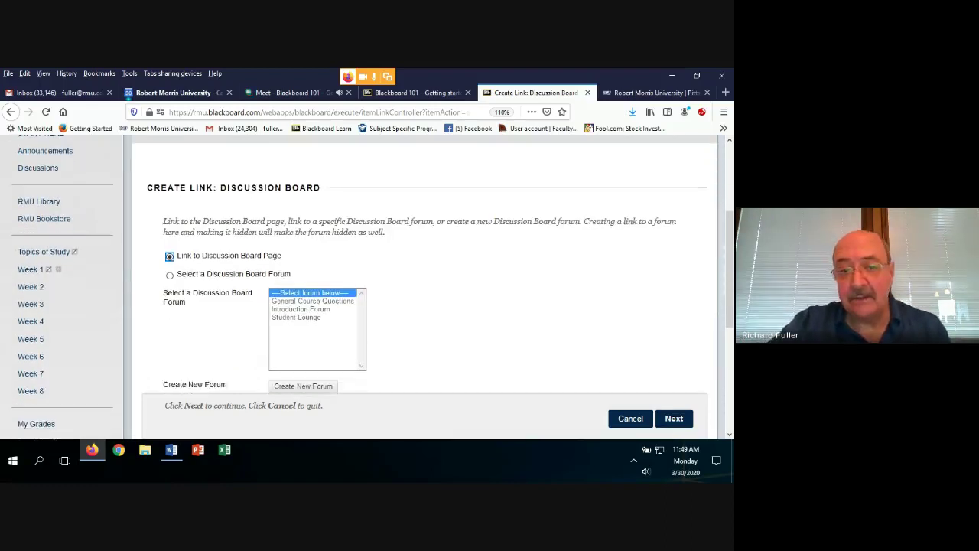
scroll(425, 285, "down", 1)
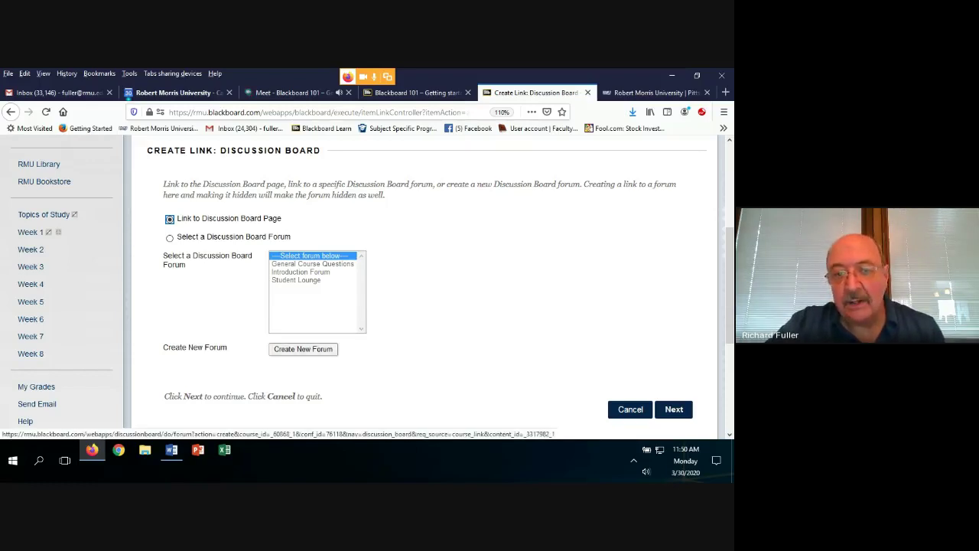
left_click(303, 349)
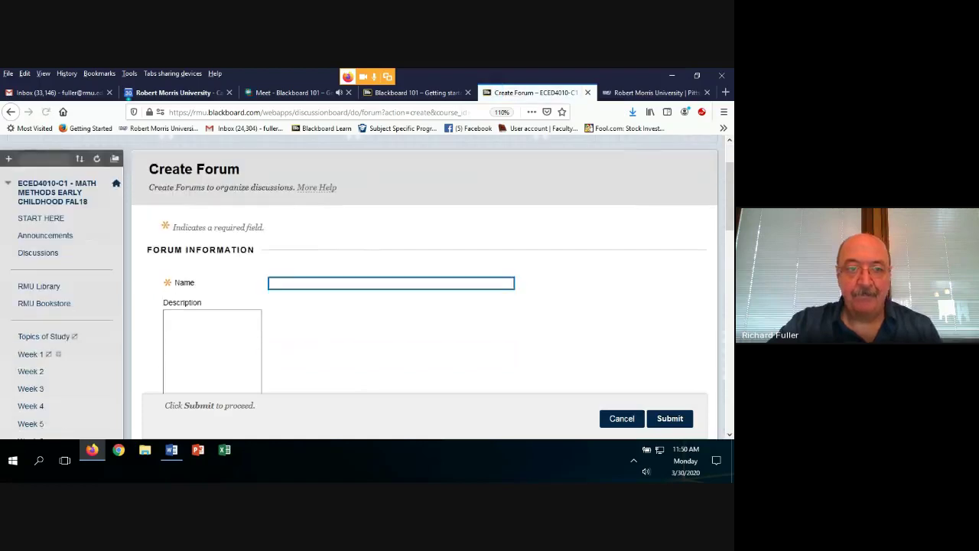
Name the new forum "Example 1 Discussion Board"
scroll(424, 291, "down", 1)
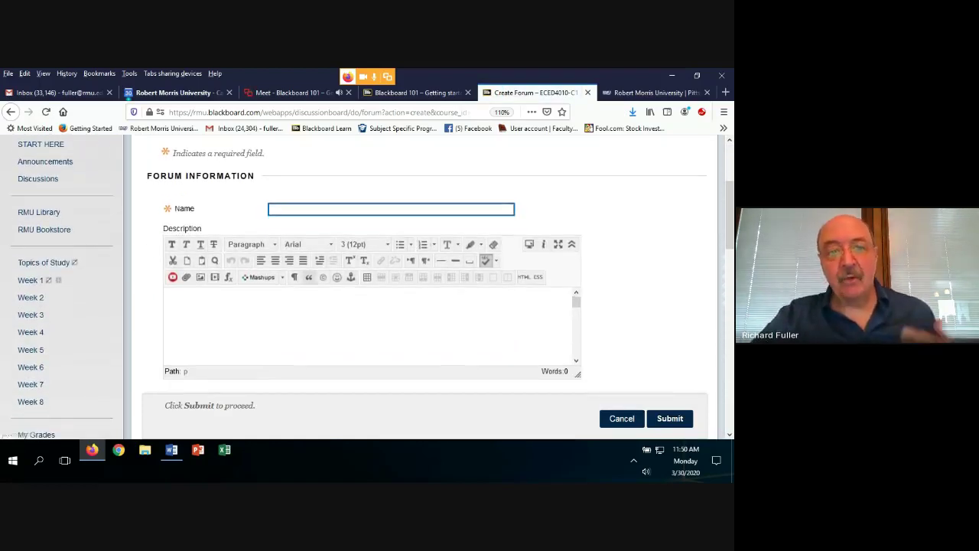
type("Example")
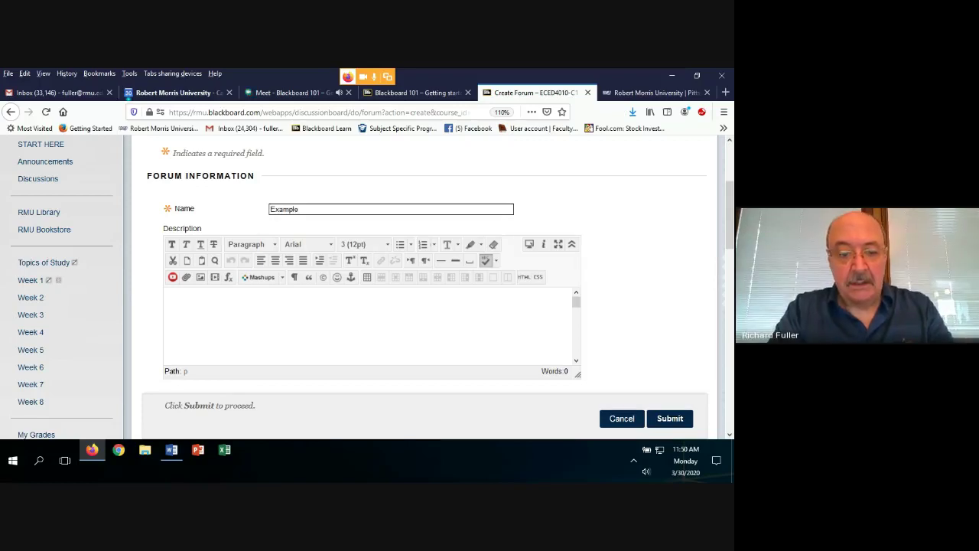
type(" 1 Disc")
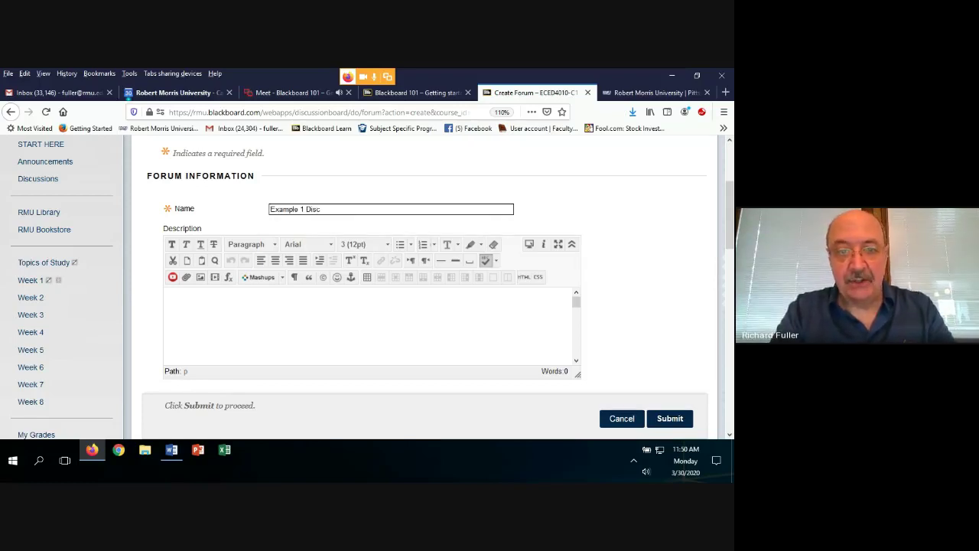
type("ussion B")
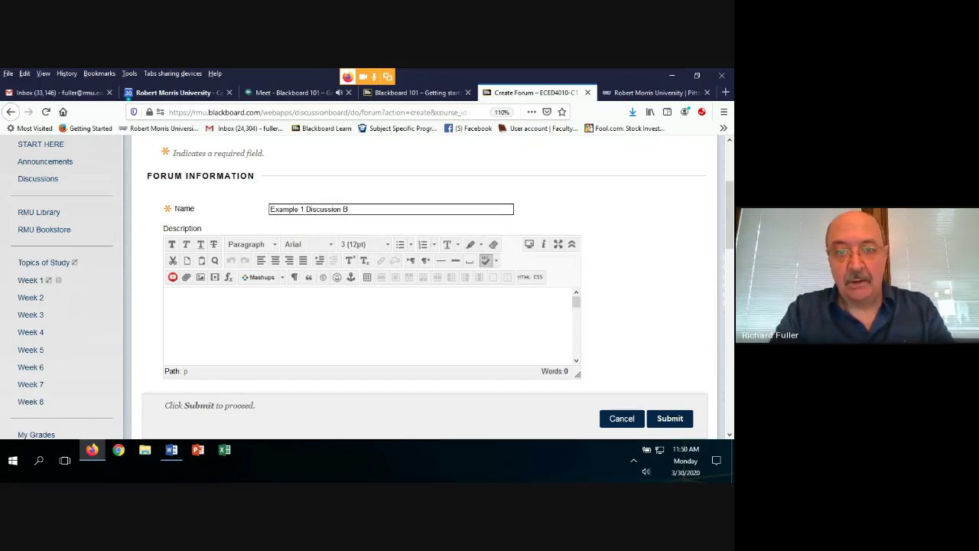
type("oard")
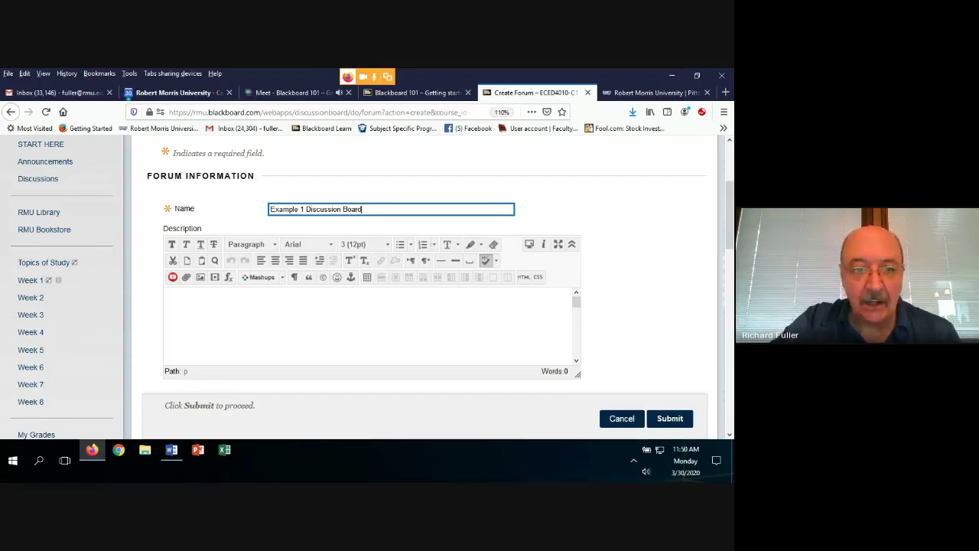
Enter "So what is the meaning of life?" as the forum's description
key("Tab")
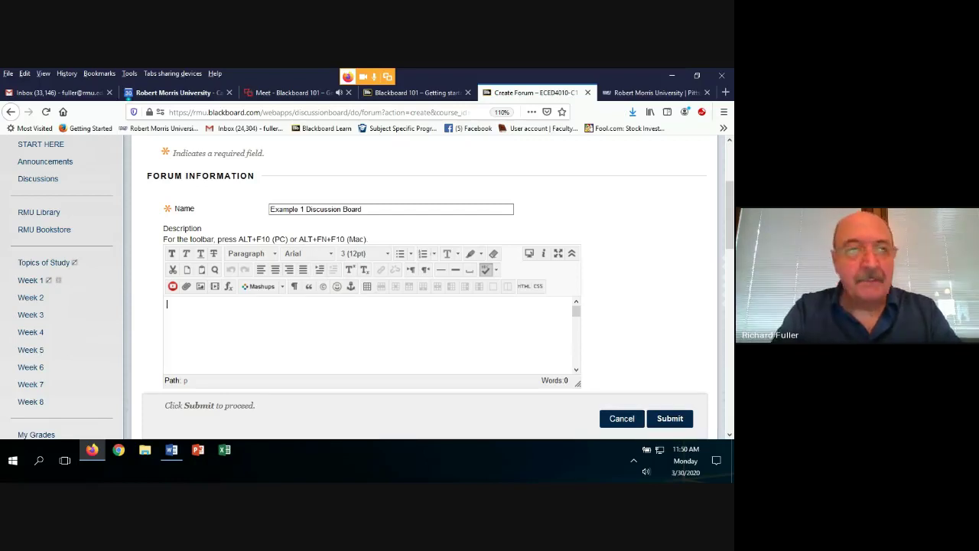
type("So")
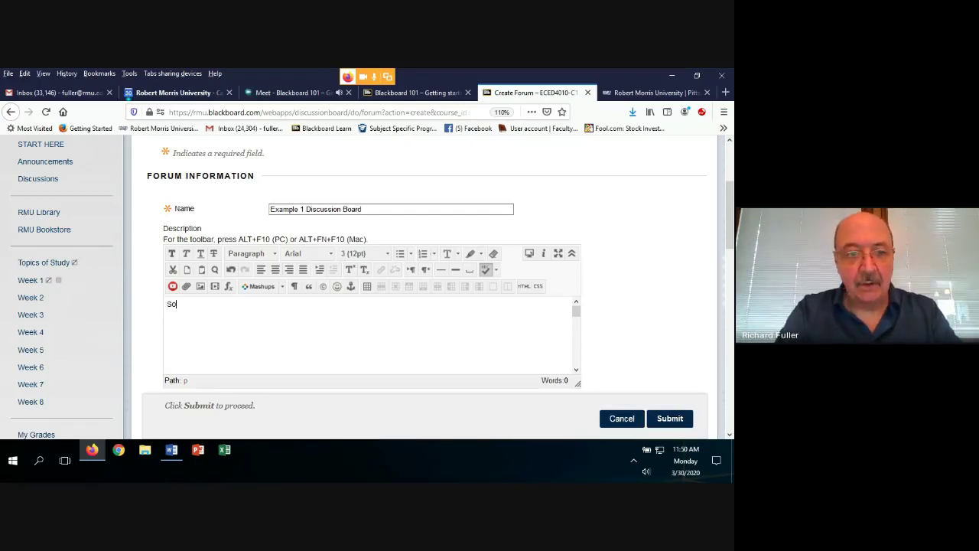
type(" what is the m")
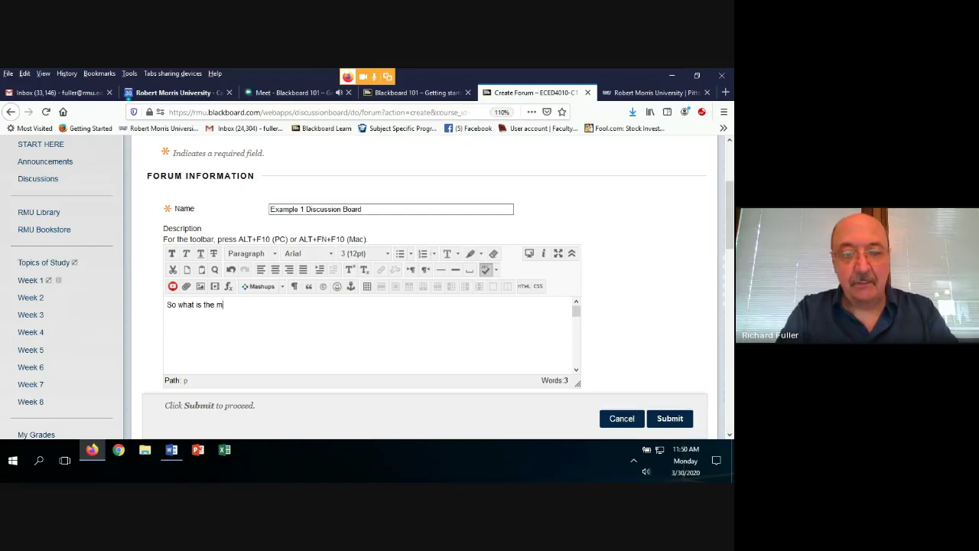
type("eaning of li")
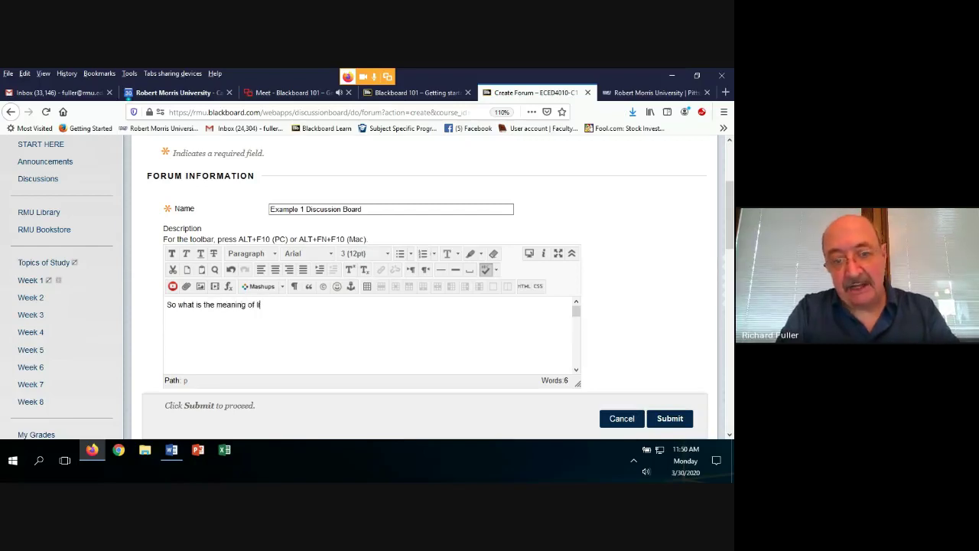
type("fe?")
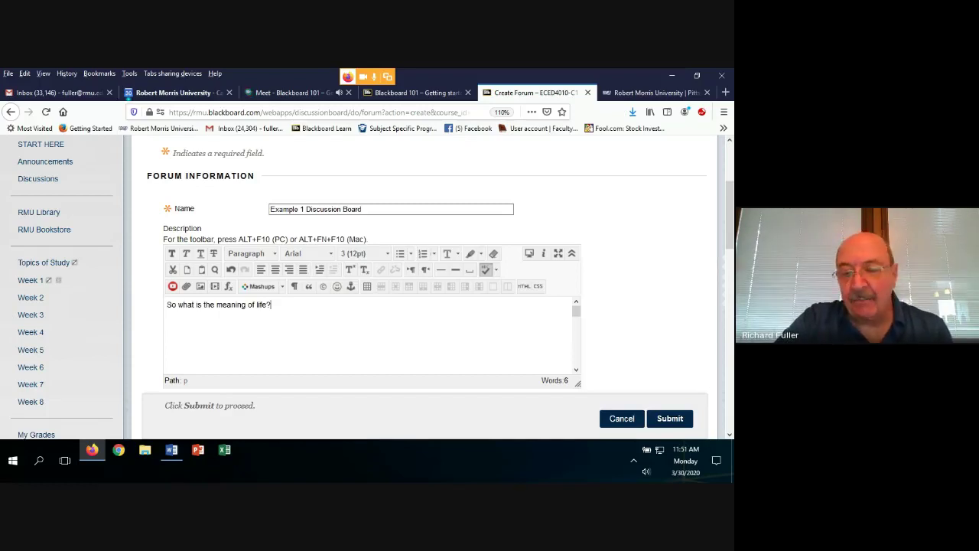
Format the forum's whole description question as bold, italic, blue text
left_click_drag(167, 304, 271, 305)
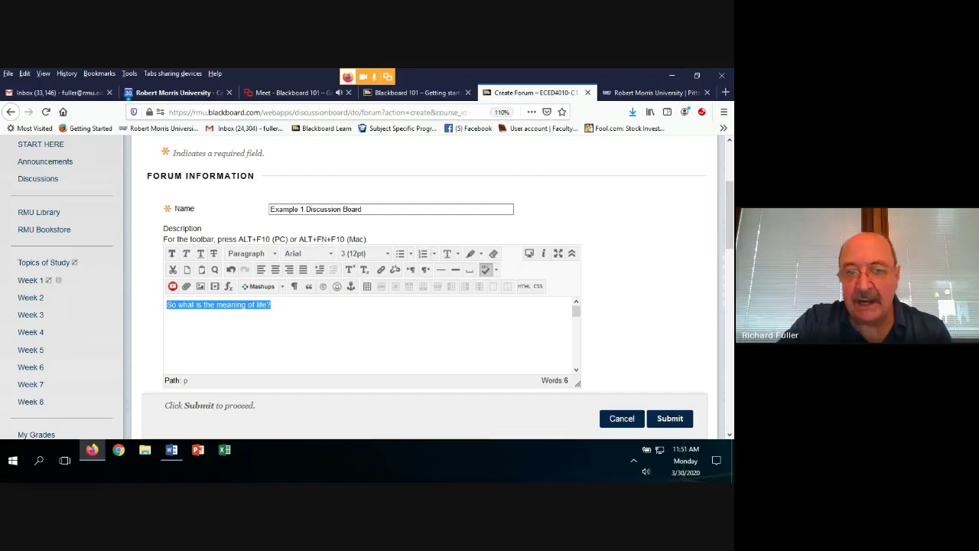
left_click(172, 253)
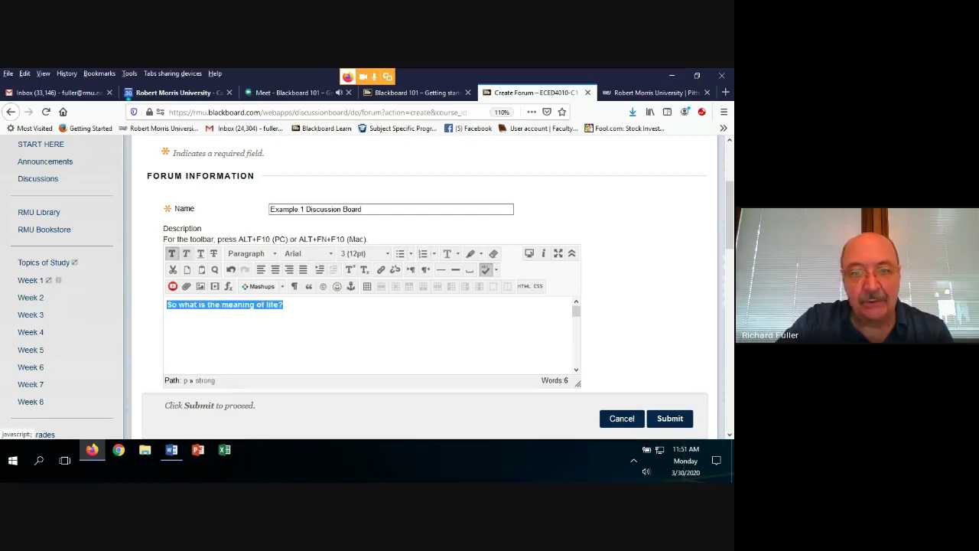
left_click(186, 253)
left_click(457, 253)
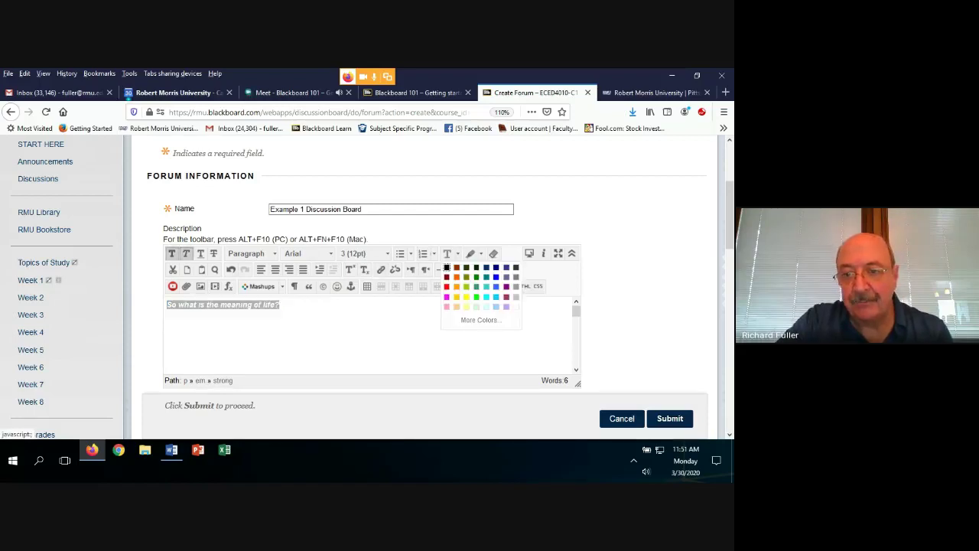
left_click(496, 286)
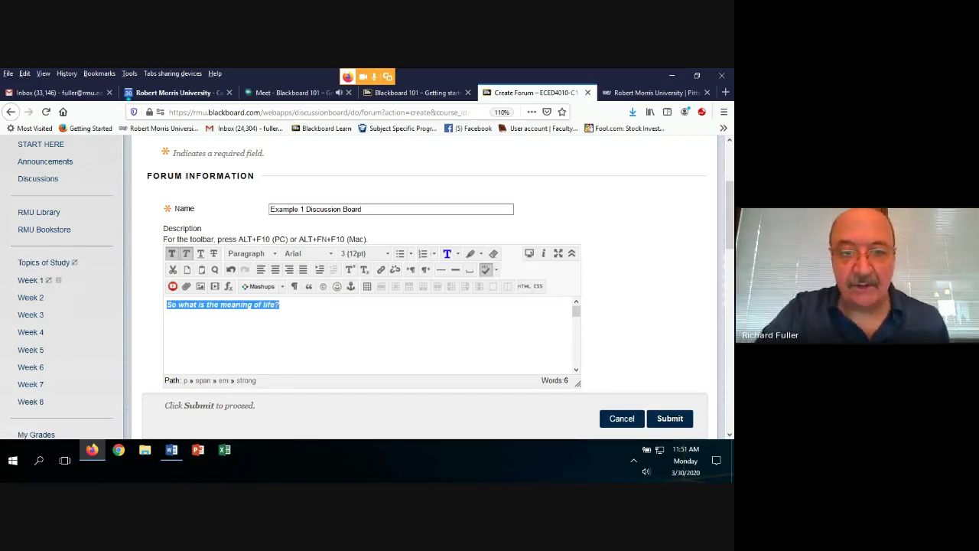
Review the new forum's availability, grading, subscription and posting settings and submit the forum with the default options
left_click(280, 305)
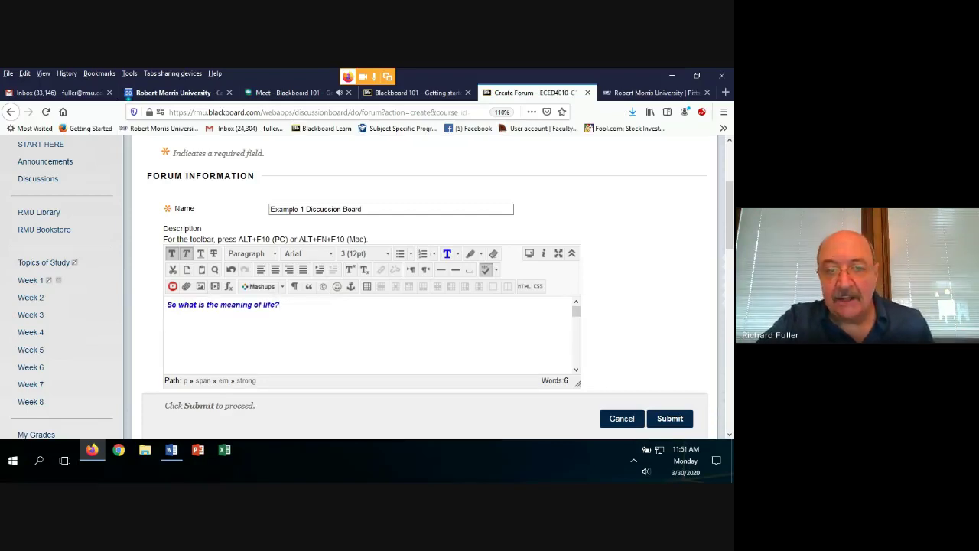
scroll(372, 288, "down", 3)
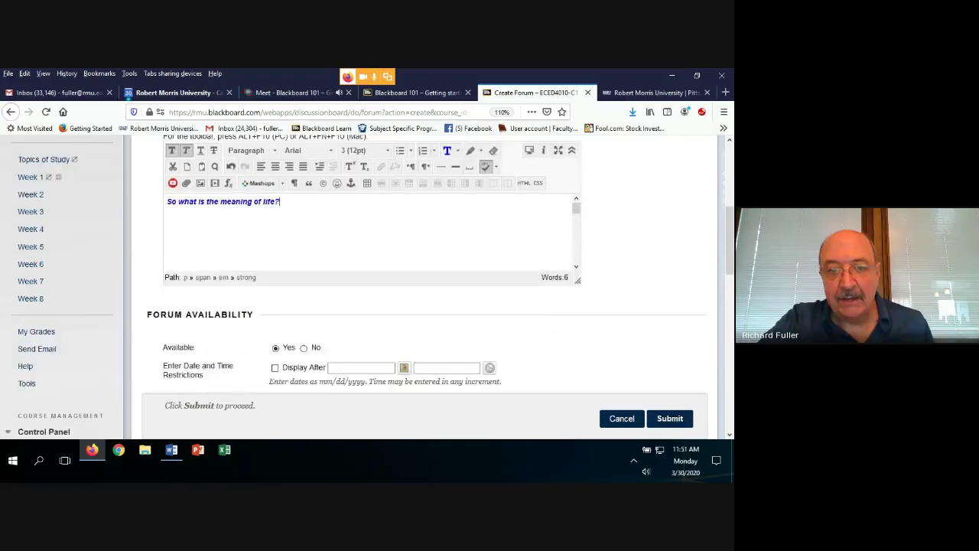
scroll(372, 287, "down", 2)
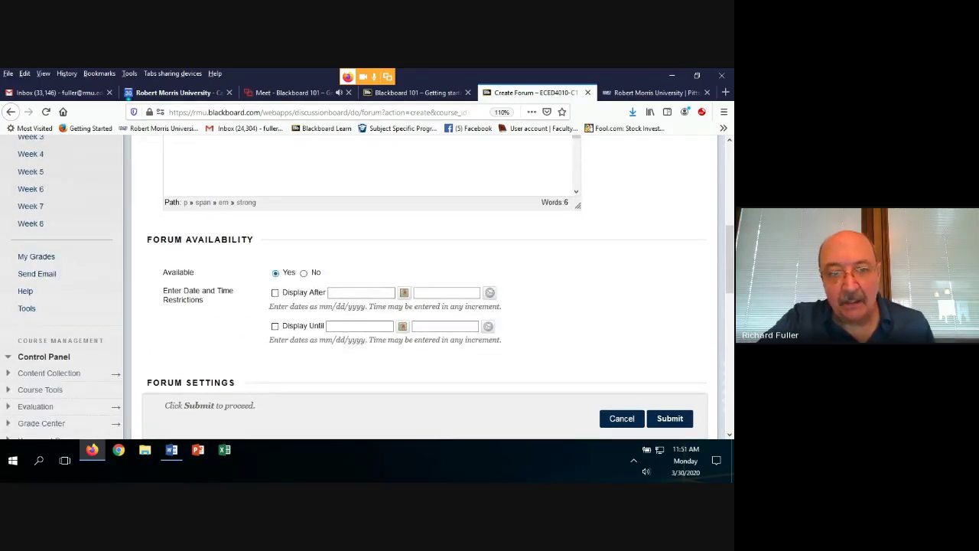
scroll(372, 287, "down", 3)
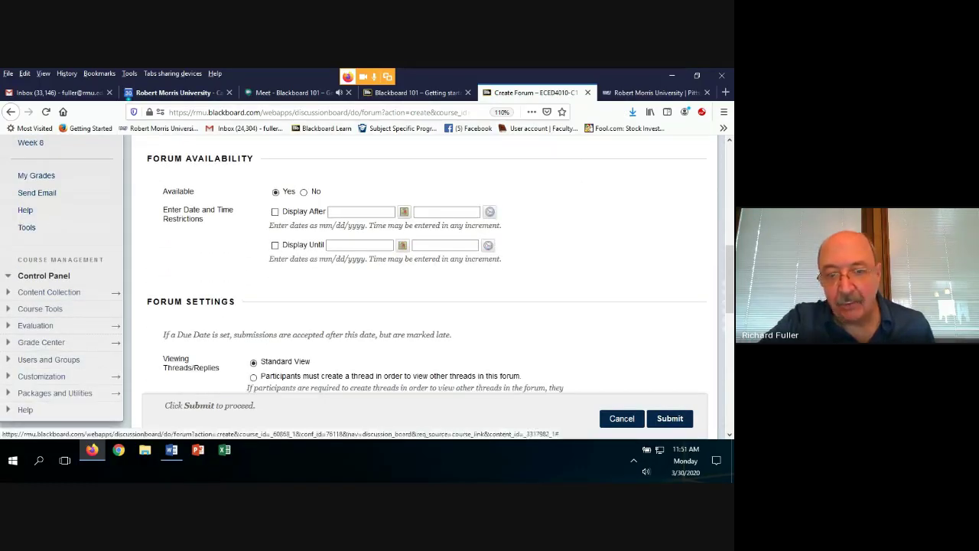
scroll(373, 287, "down", 5)
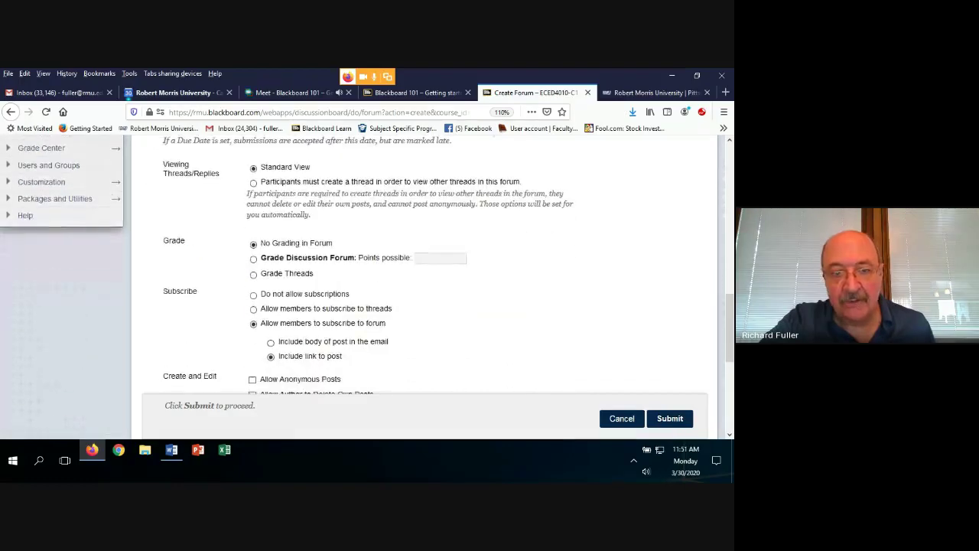
scroll(425, 264, "down", 5)
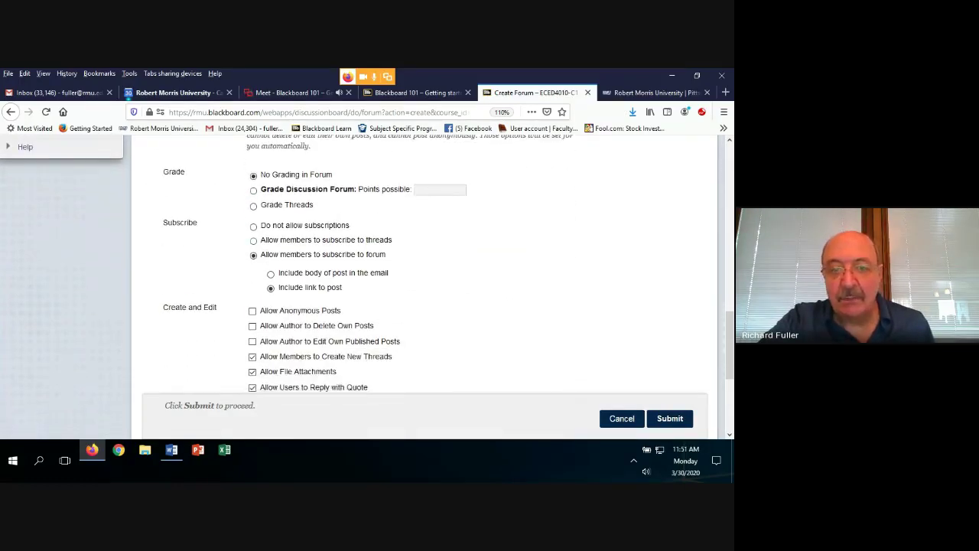
scroll(425, 276, "down", 1)
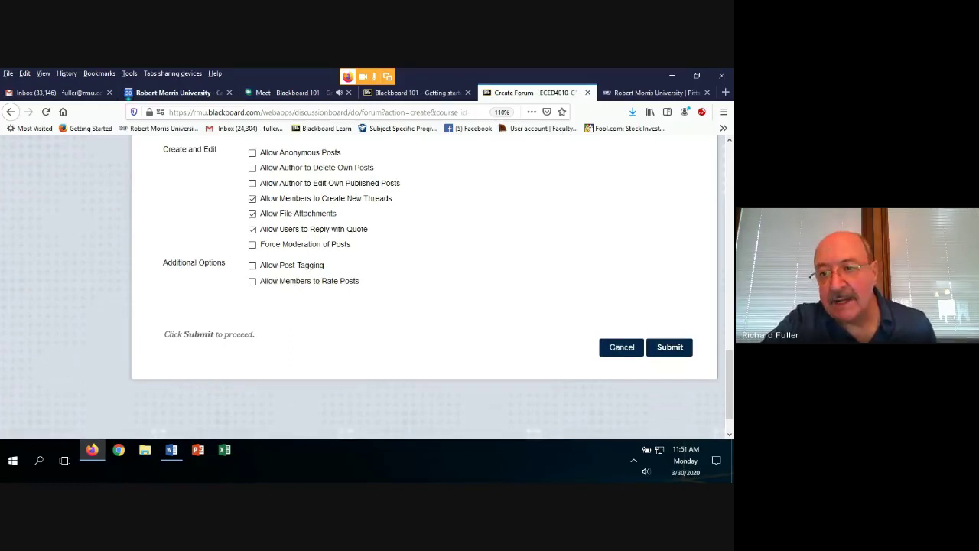
key("Return")
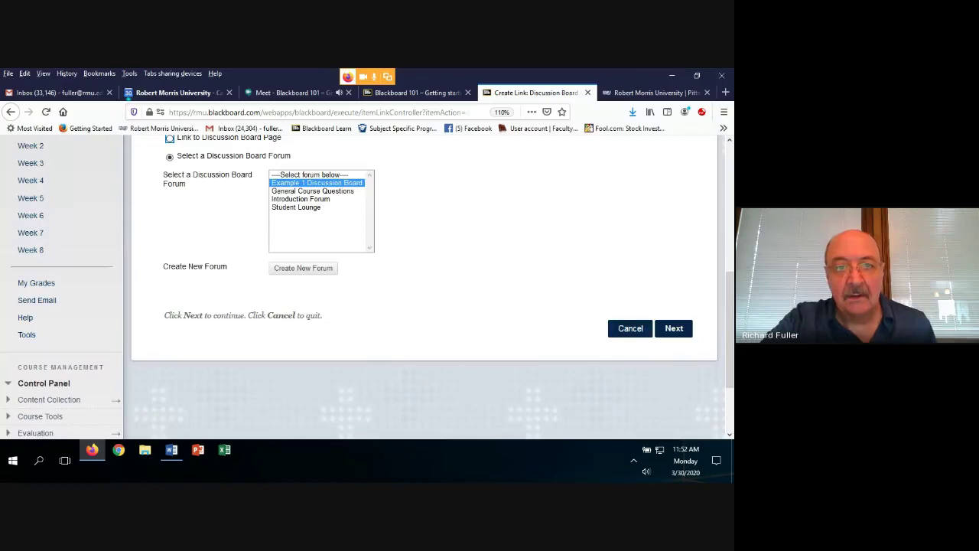
Return to the forum creation form and name the forum "Example 1 Discussion Board"
key("Return")
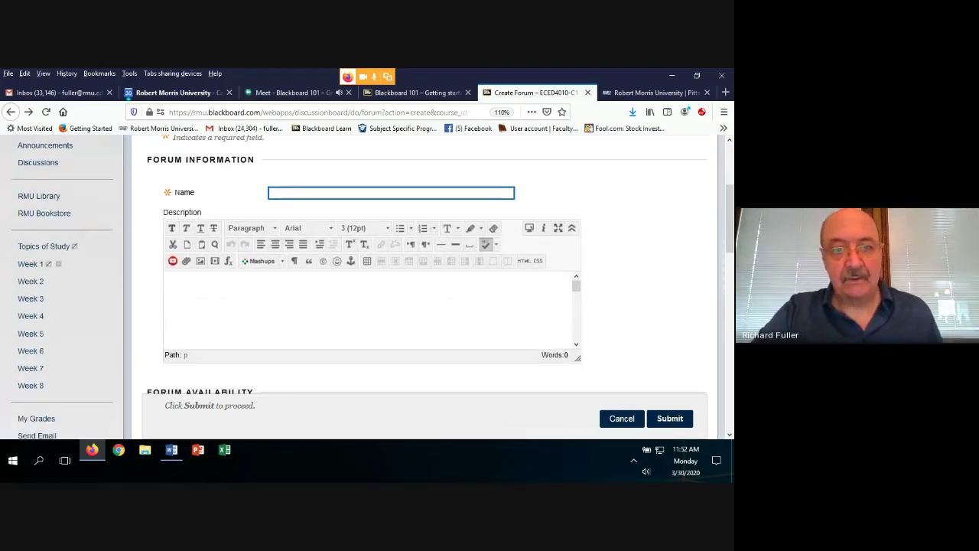
key("Down")
key("Down")
key("Down")
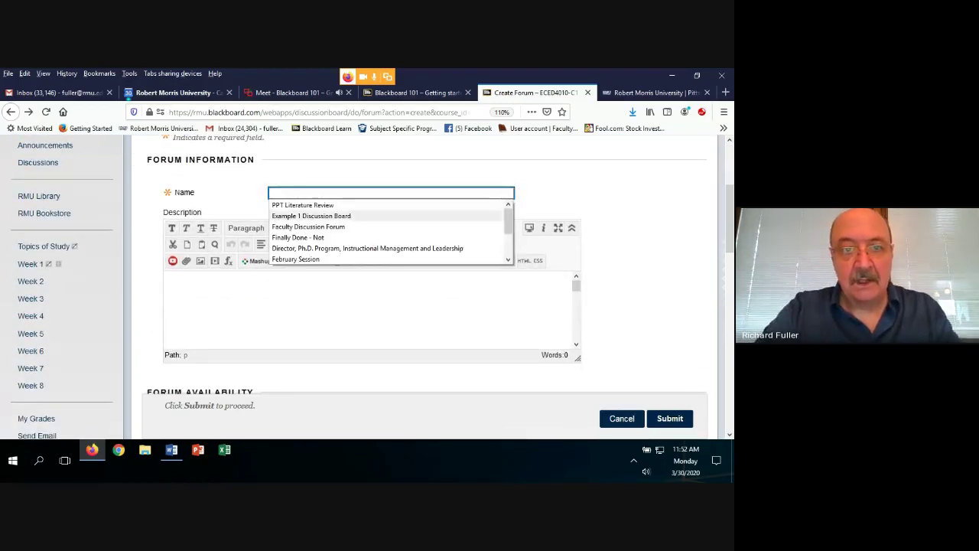
key("Return")
key("Tab")
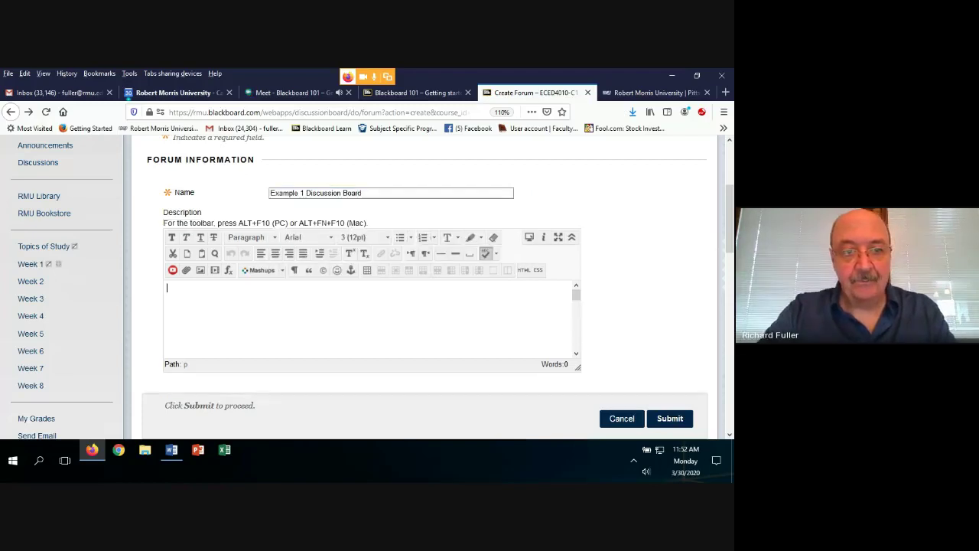
Enter "What is the meaning of life?" as the description of the forum
type("What is ")
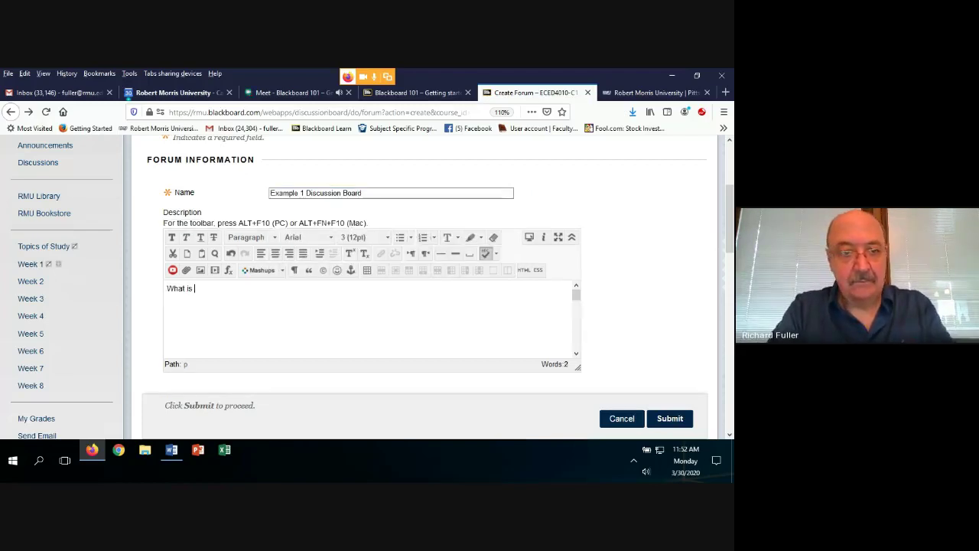
type("the meaning of life")
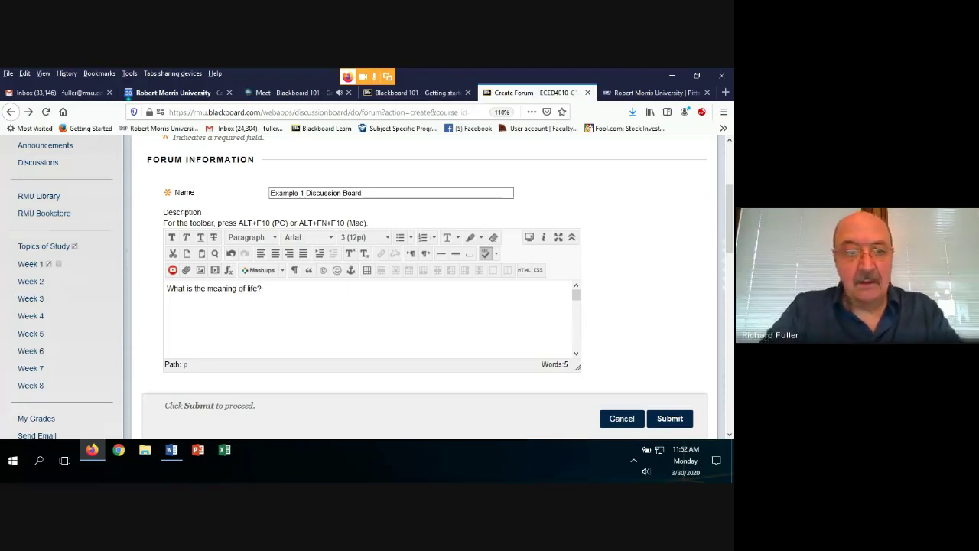
type("?")
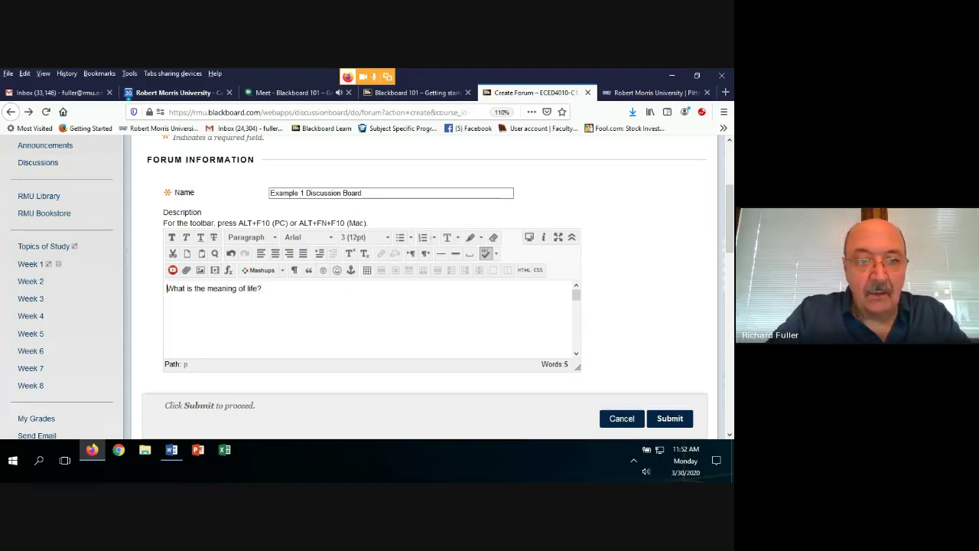
Format the whole "What is the meaning of life?" description as bold, italic, blue text
left_click_drag(167, 288, 261, 289)
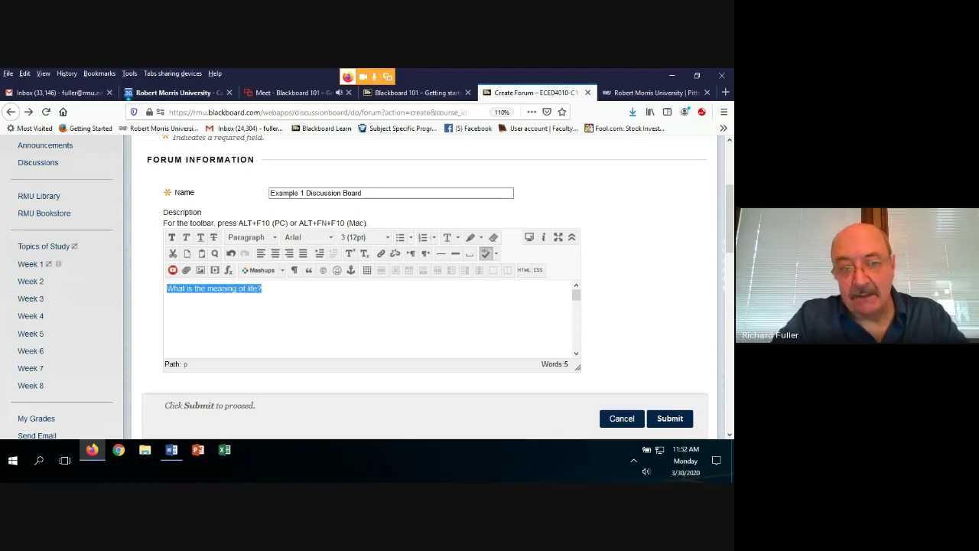
left_click(172, 237)
left_click(186, 237)
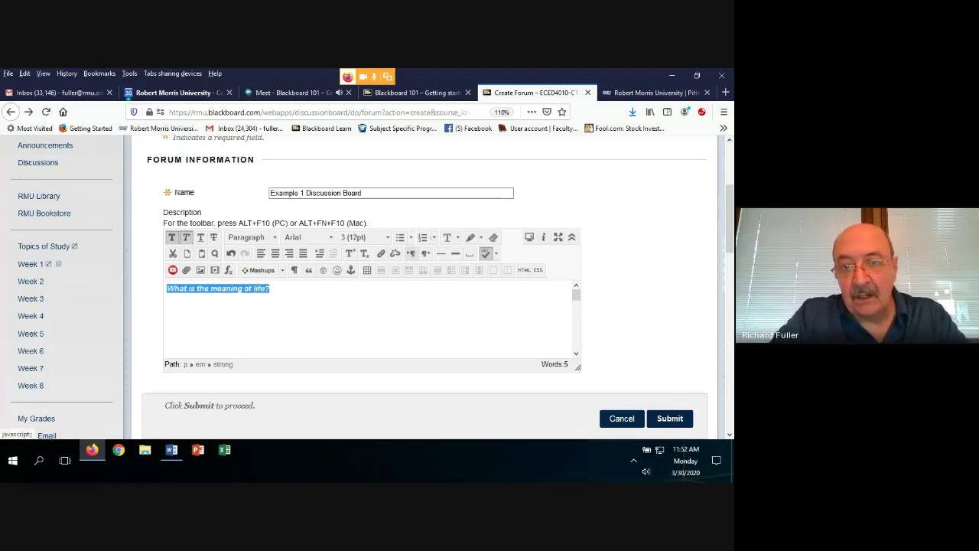
left_click(457, 238)
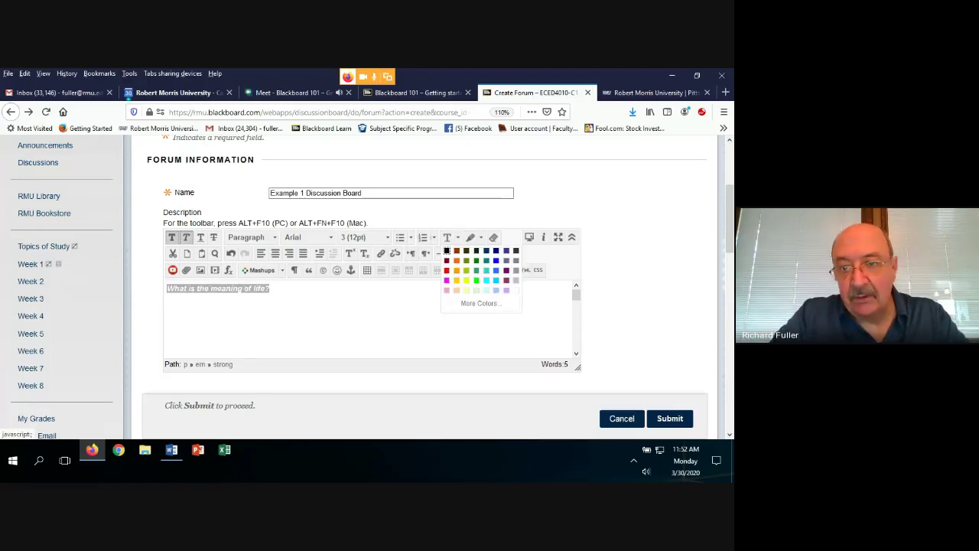
left_click(495, 260)
left_click(344, 322)
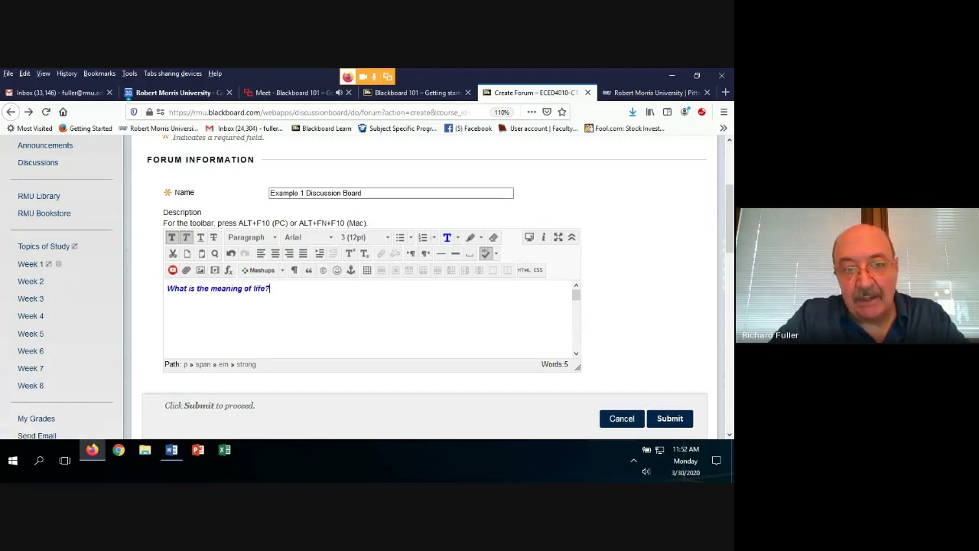
Copy the formatted description question and submit the forum with its default settings
left_click_drag(167, 289, 270, 289)
key("ctrl+c")
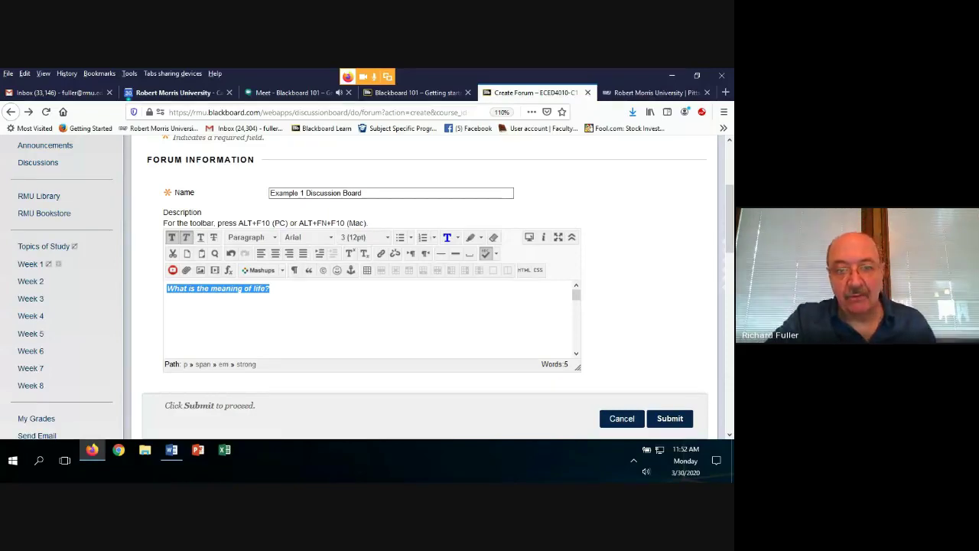
left_click(270, 288)
scroll(428, 291, "down", 4)
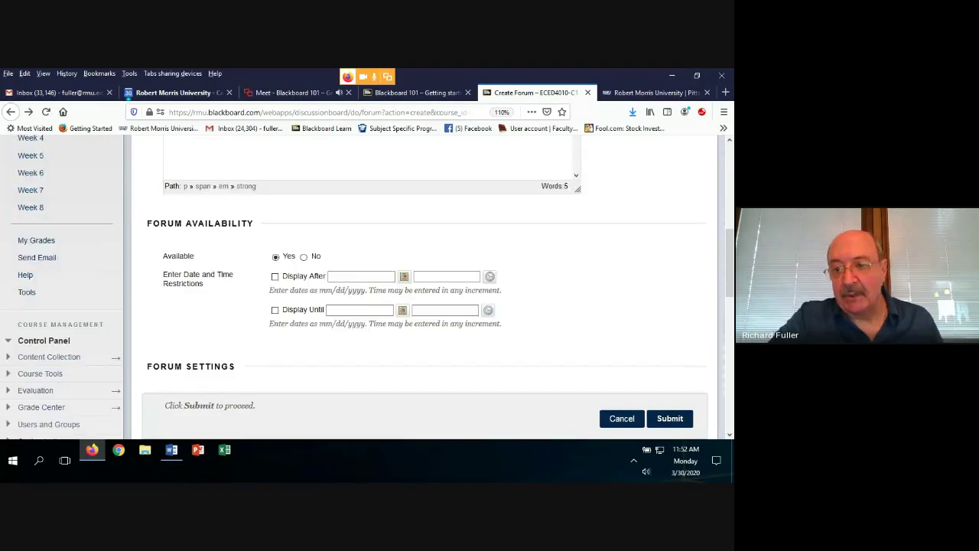
left_click(670, 418)
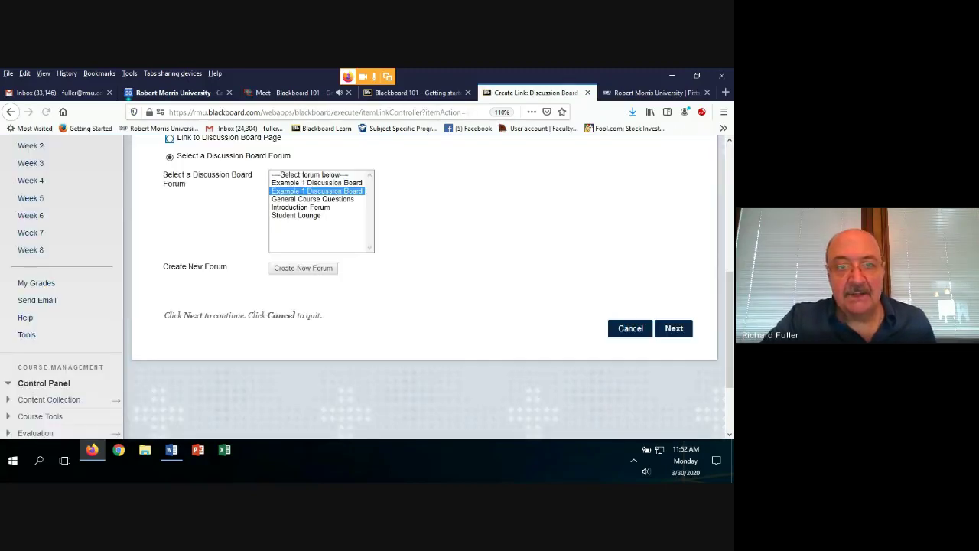
Select the second "Example 1 Discussion Board" forum as the link's target and continue to the link information
scroll(428, 290, "up", 2)
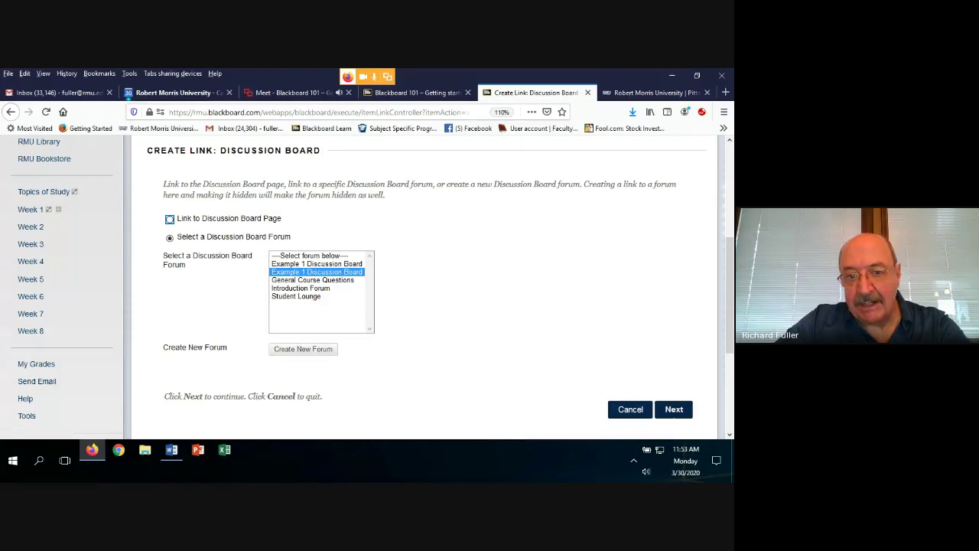
left_click(316, 271)
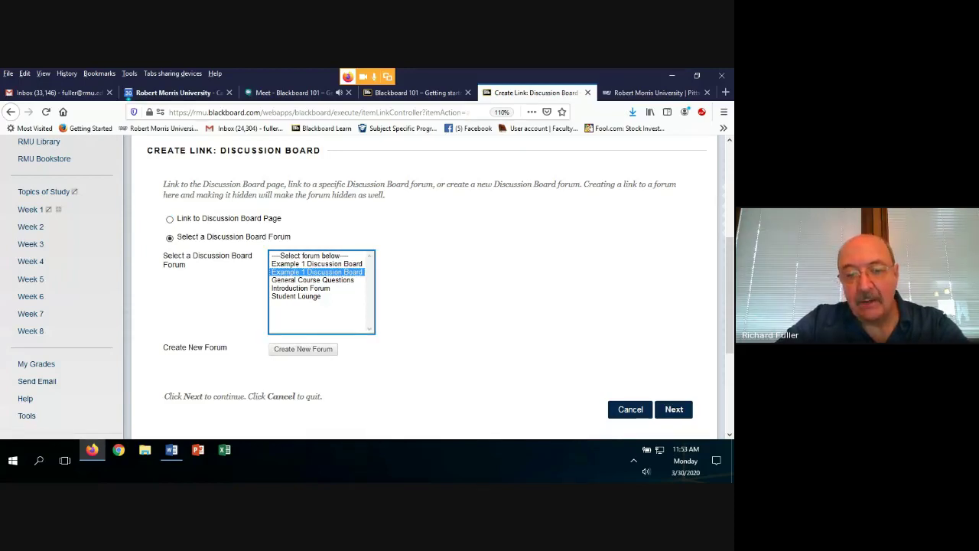
key("Return")
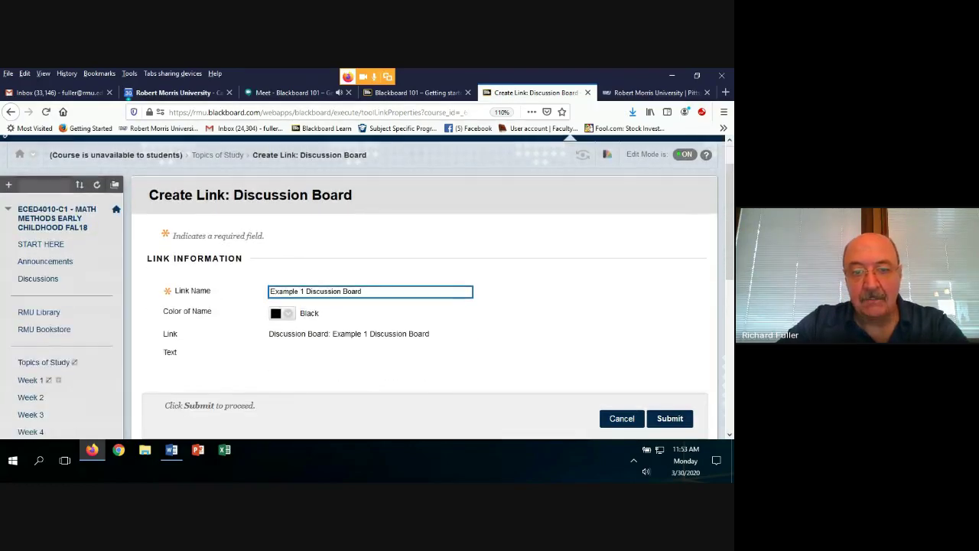
Review the link information and paste the copied formatted question into the link's text
scroll(424, 291, "down", 3)
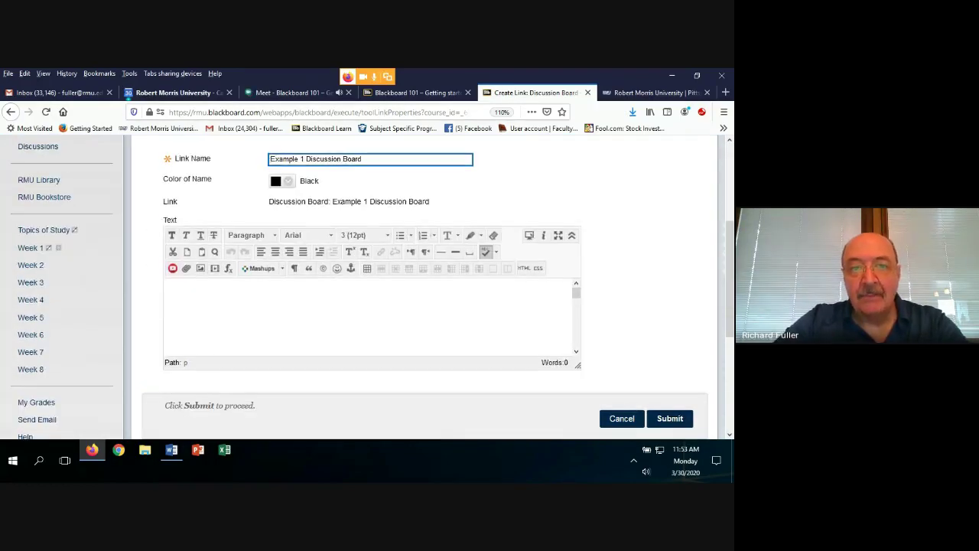
scroll(425, 291, "up", 4)
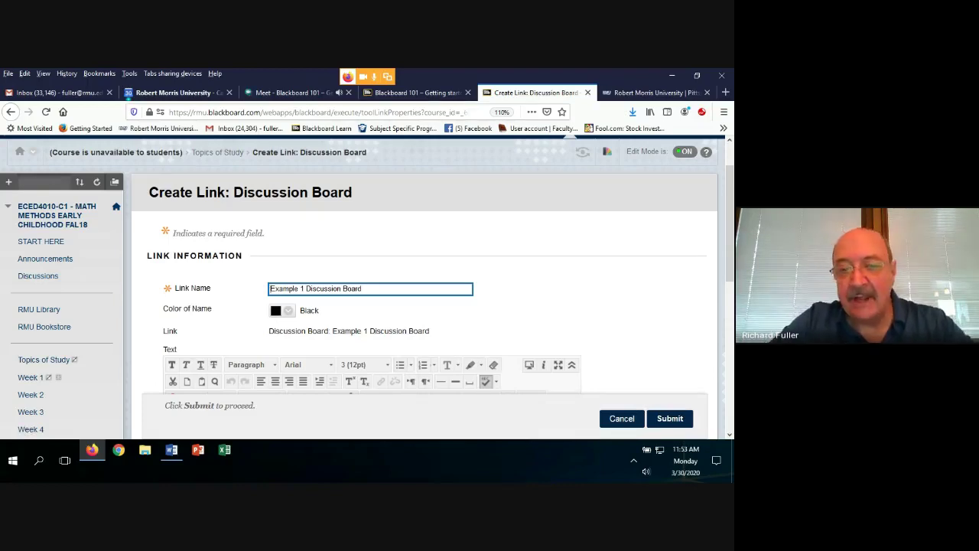
scroll(424, 287, "down", 2)
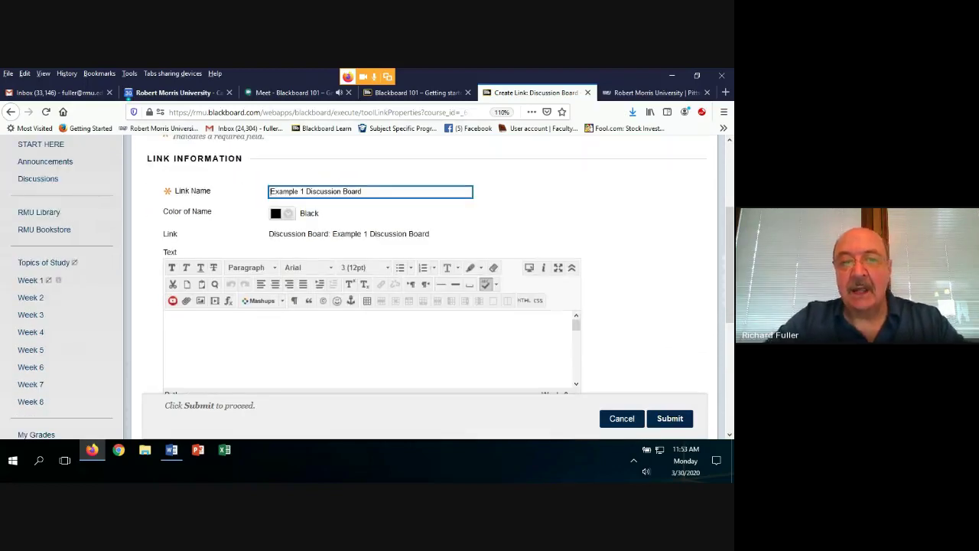
left_click(167, 327)
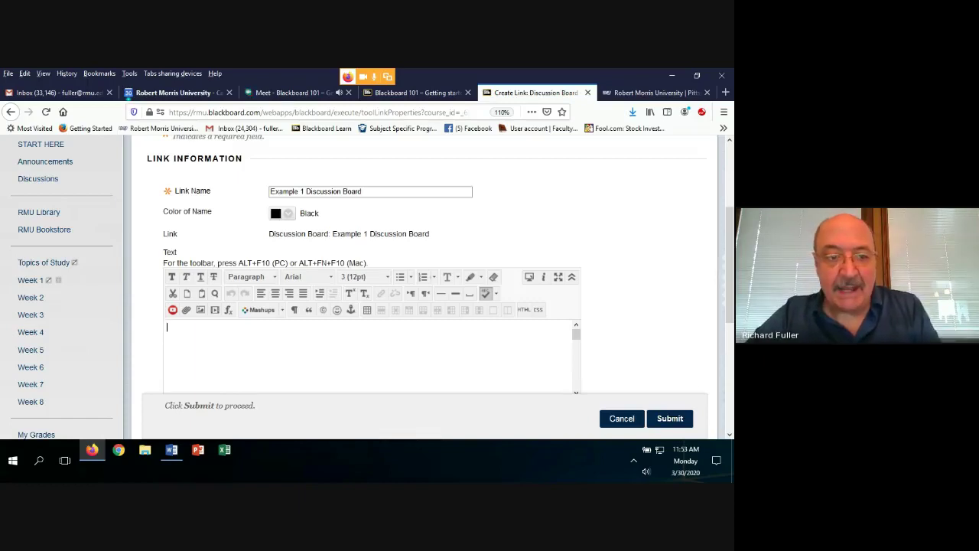
key("ctrl+v")
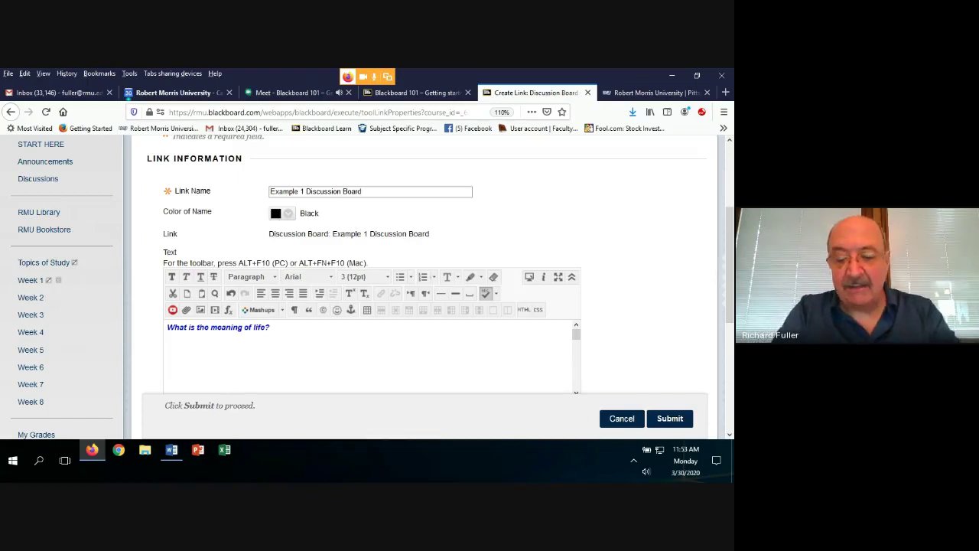
Add "Please click the link to go to the discussion board." after the question in the link's text
type("P")
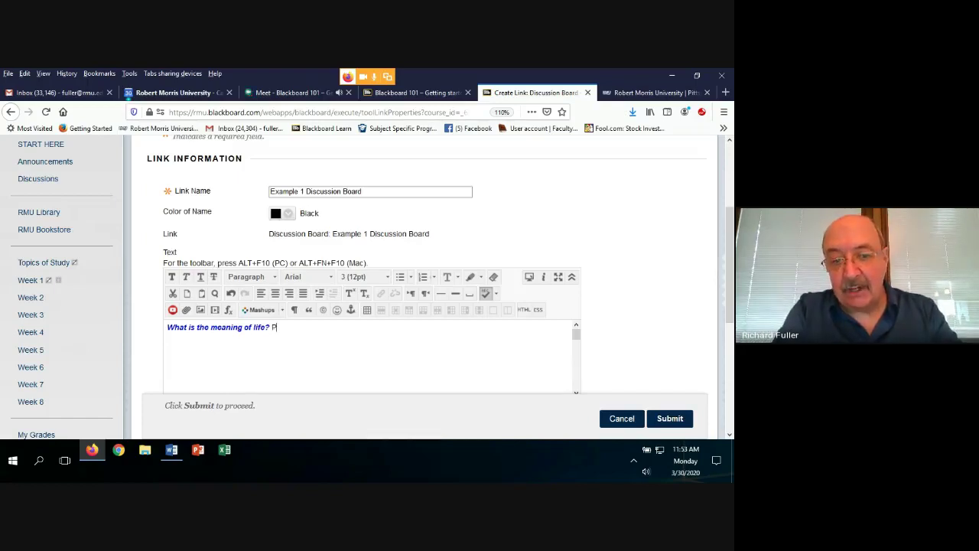
type("lease c")
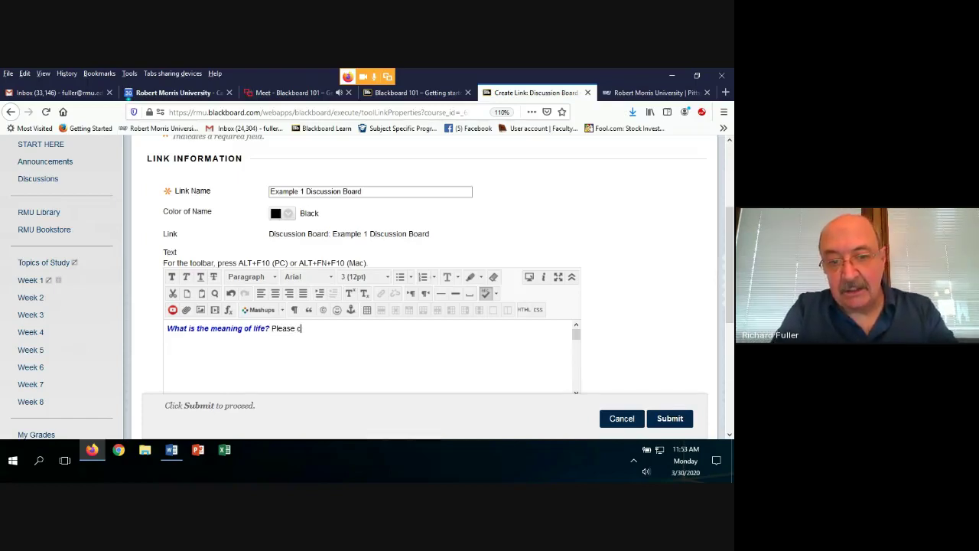
type("lick the link")
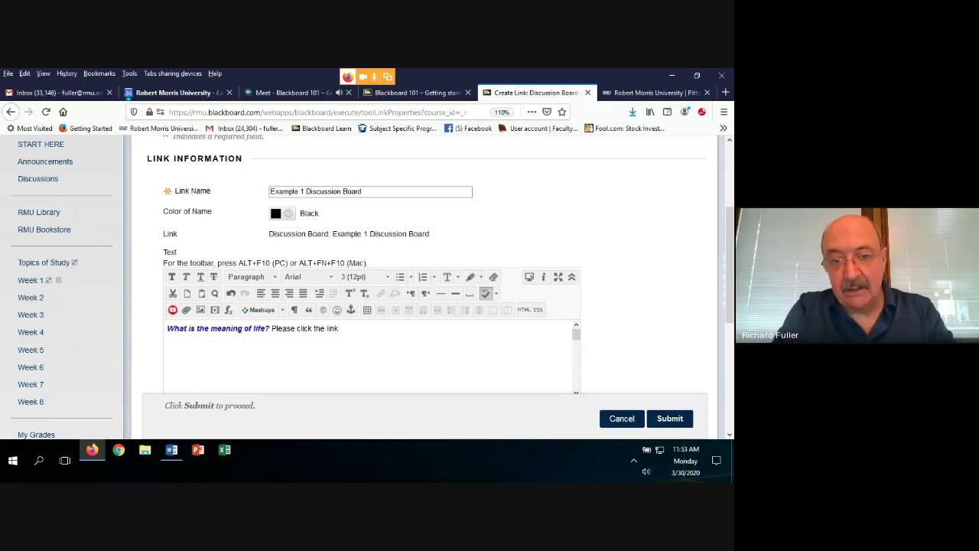
type(" to go to he disc")
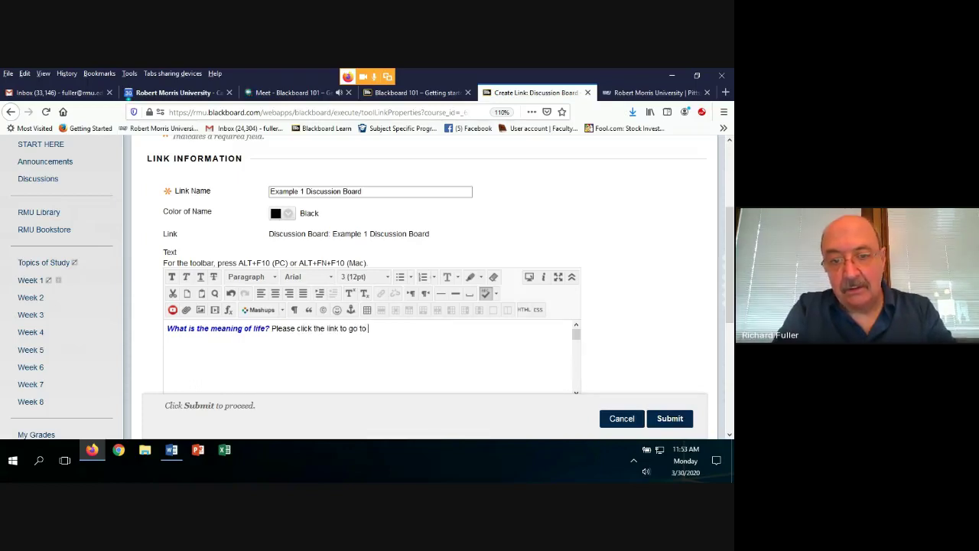
key("BackSpace")
key("BackSpace")
key("BackSpace")
key("BackSpace")
key("BackSpace")
key("BackSpace")
key("BackSpace")
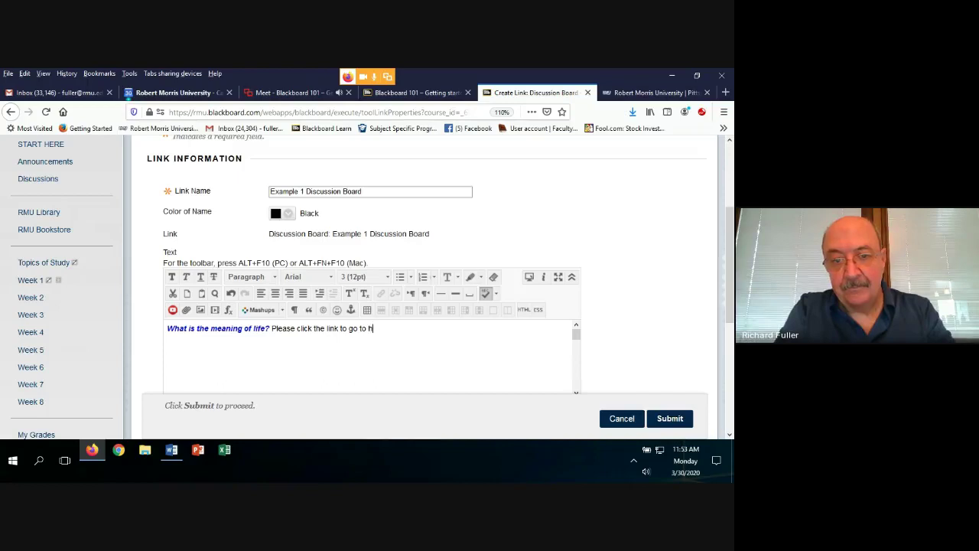
type("the di")
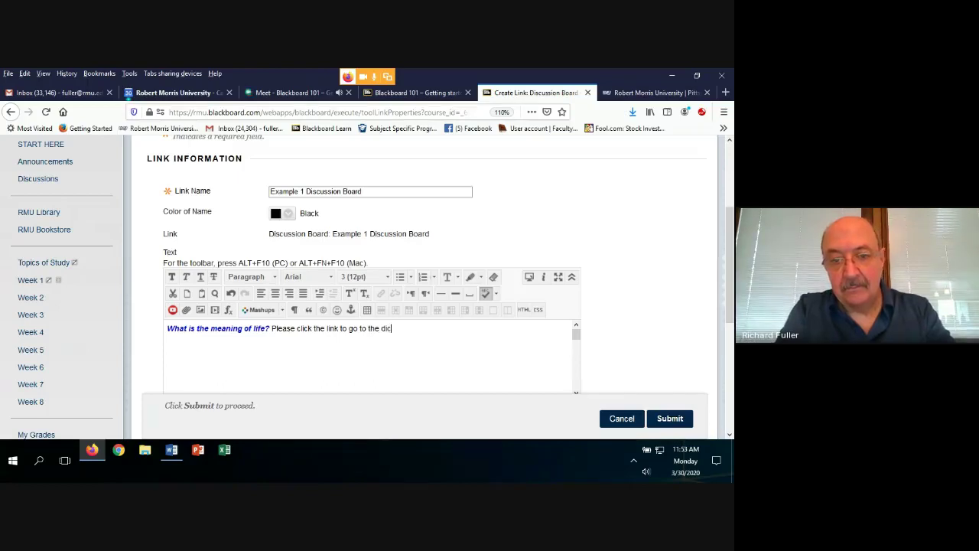
type("scussion boa")
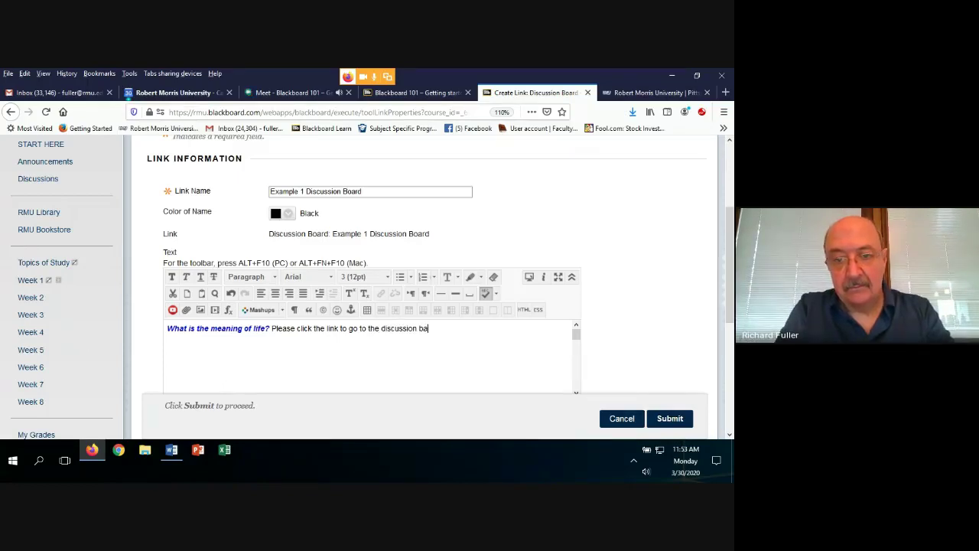
type("rd")
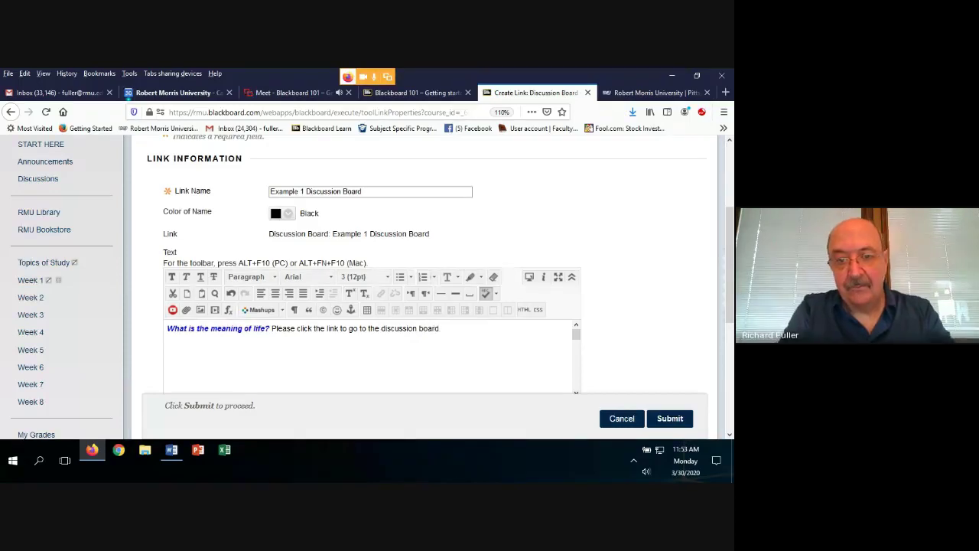
type(".")
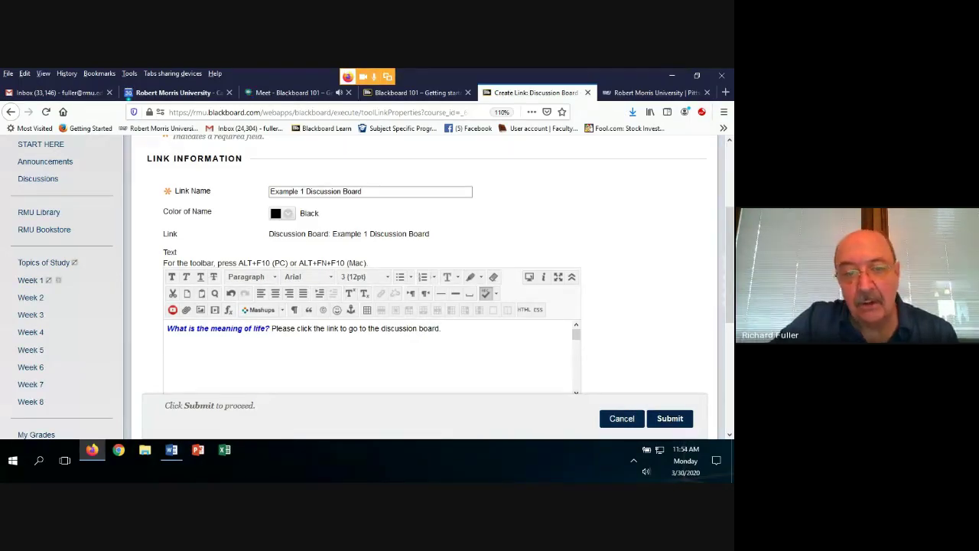
Format the added sentence as blue, bold, italic text to match the question, and submit the discussion board link
left_click_drag(271, 329, 442, 328)
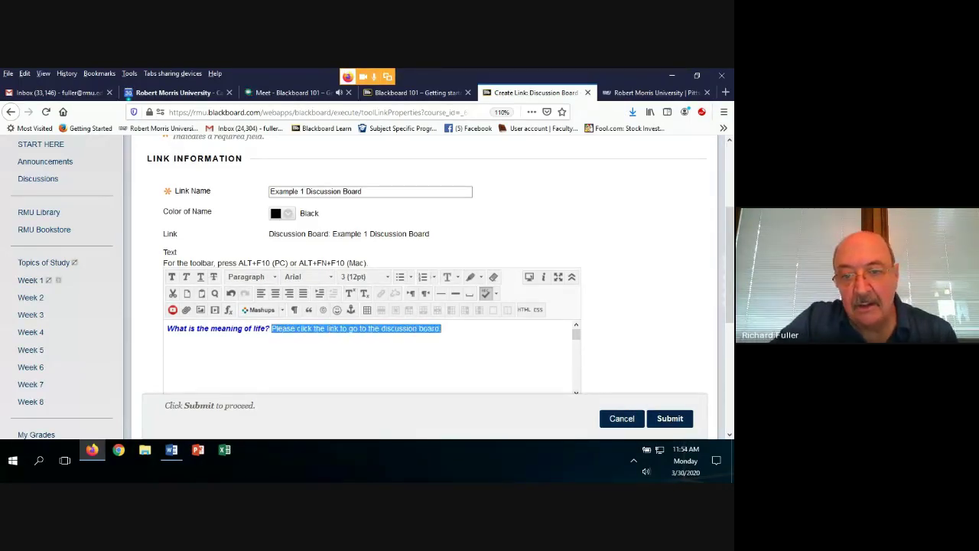
left_click(457, 276)
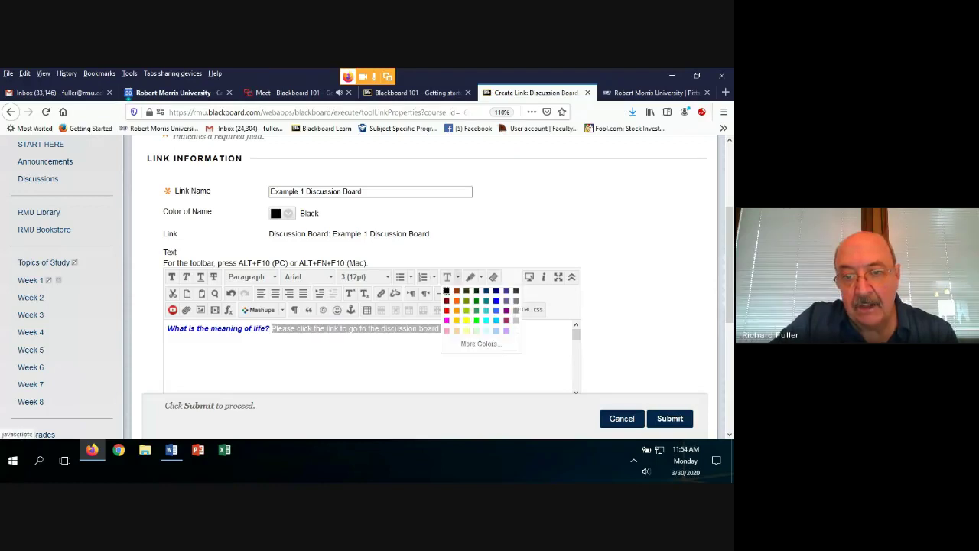
left_click(496, 301)
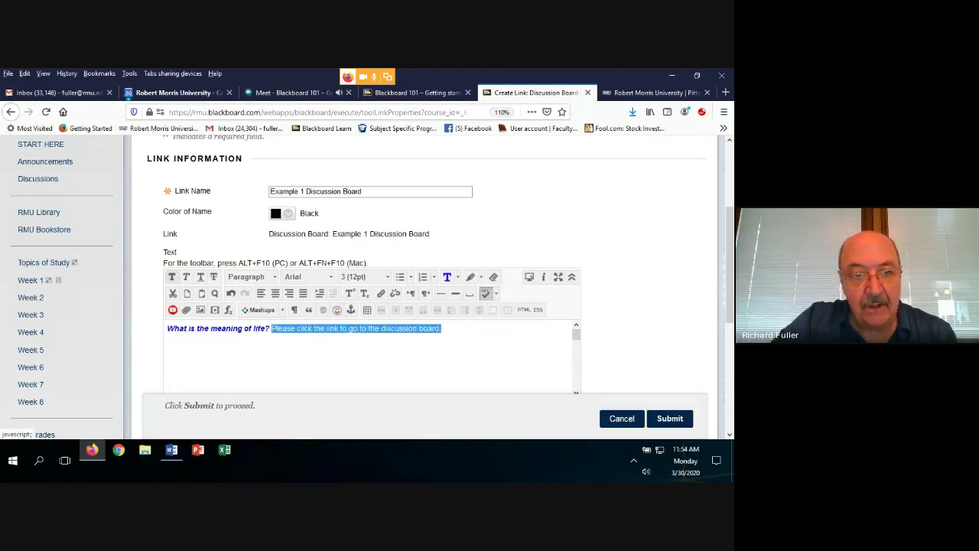
left_click(171, 276)
left_click(186, 276)
left_click(367, 360)
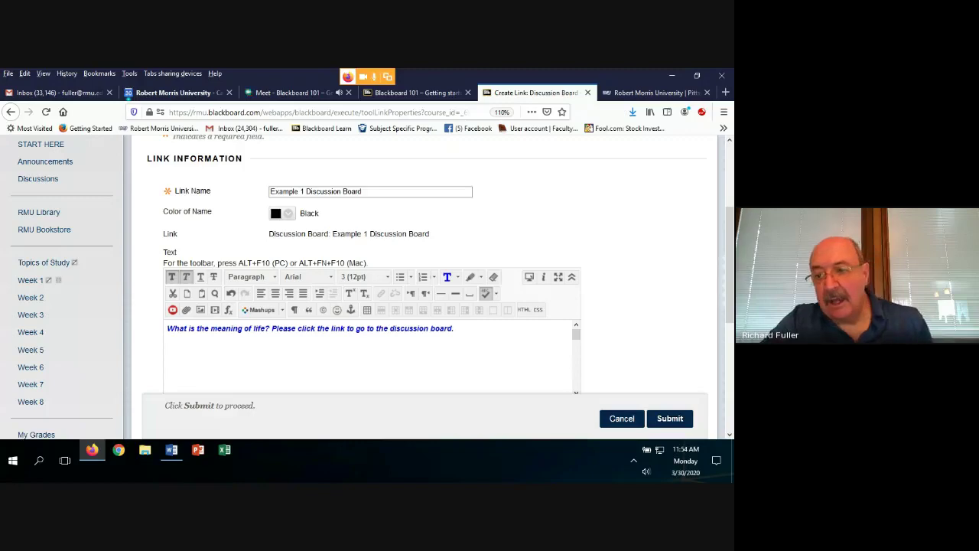
left_click(670, 418)
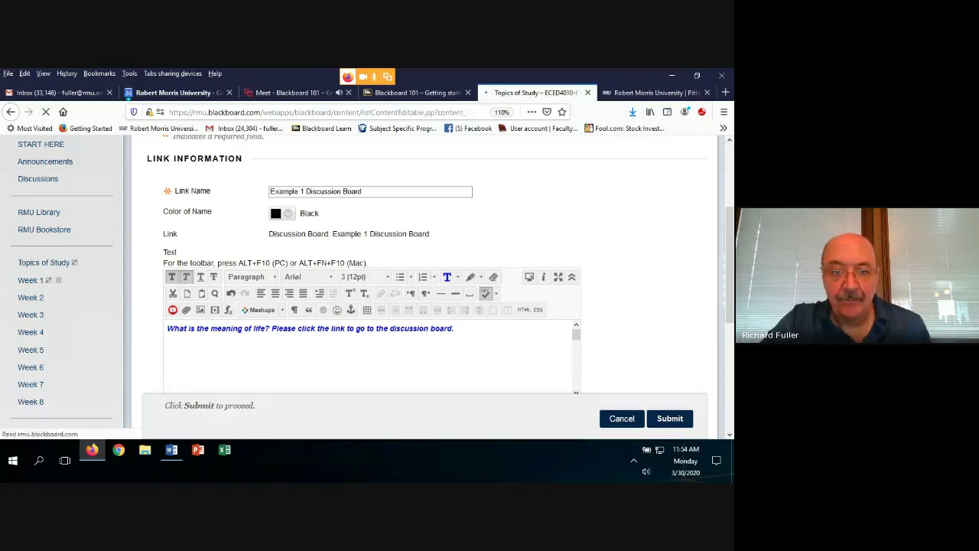
Open the new Example 1 Discussion Board link in Topics of Study and view the forum's thread creation form with its description
left_click(394, 295)
scroll(424, 305, "down", 3)
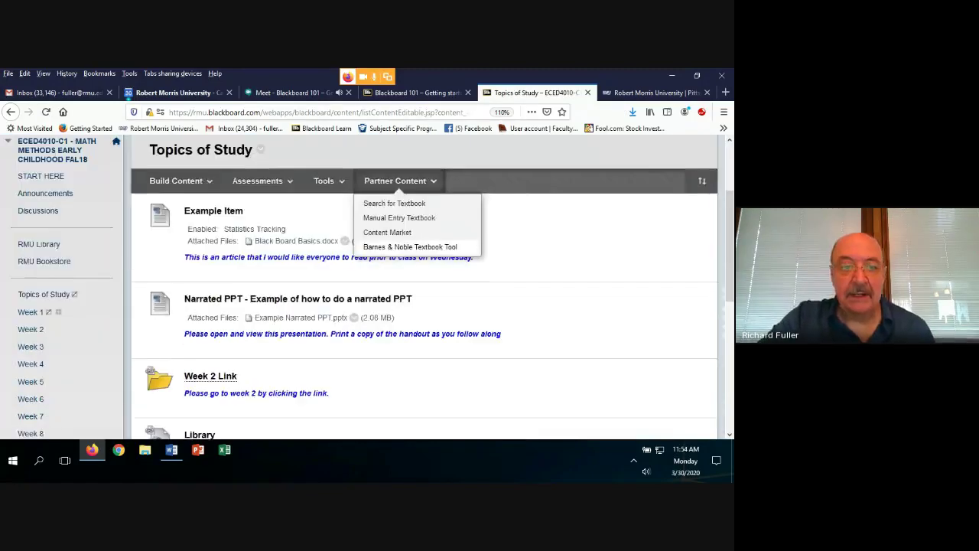
scroll(424, 306, "down", 10)
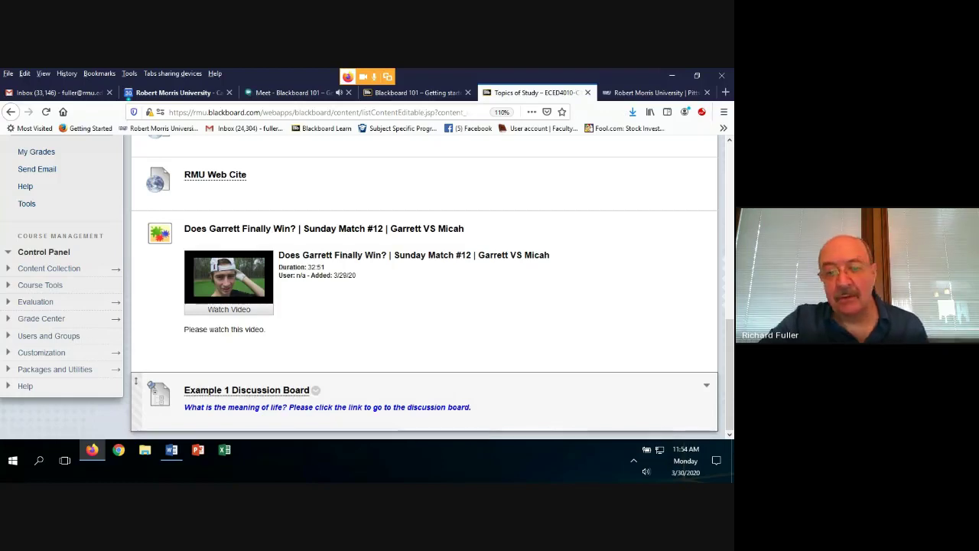
left_click(246, 390)
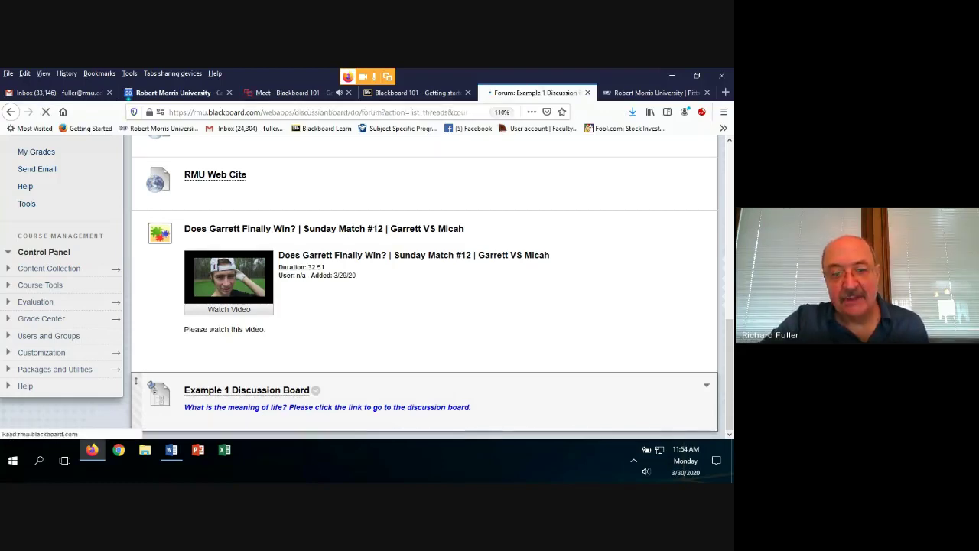
scroll(425, 321, "down", 3)
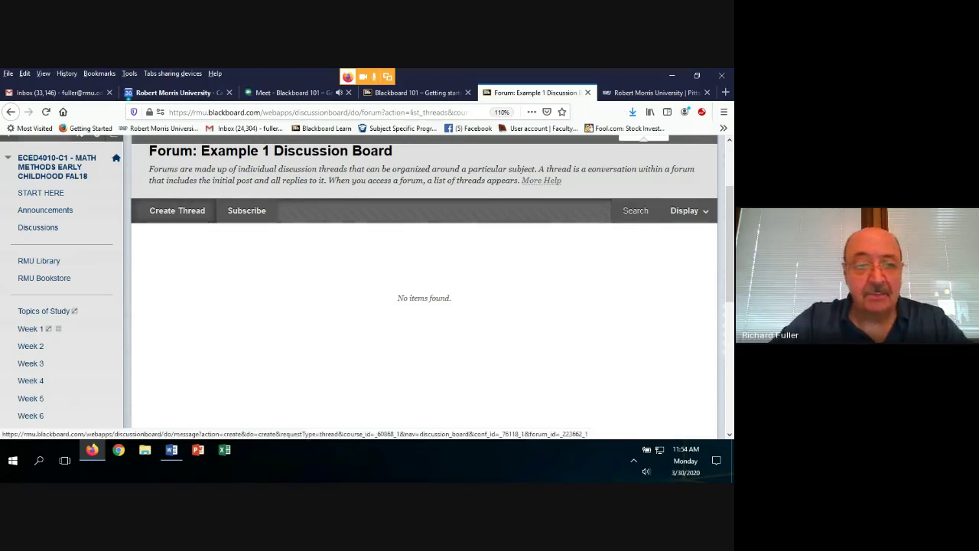
left_click(177, 211)
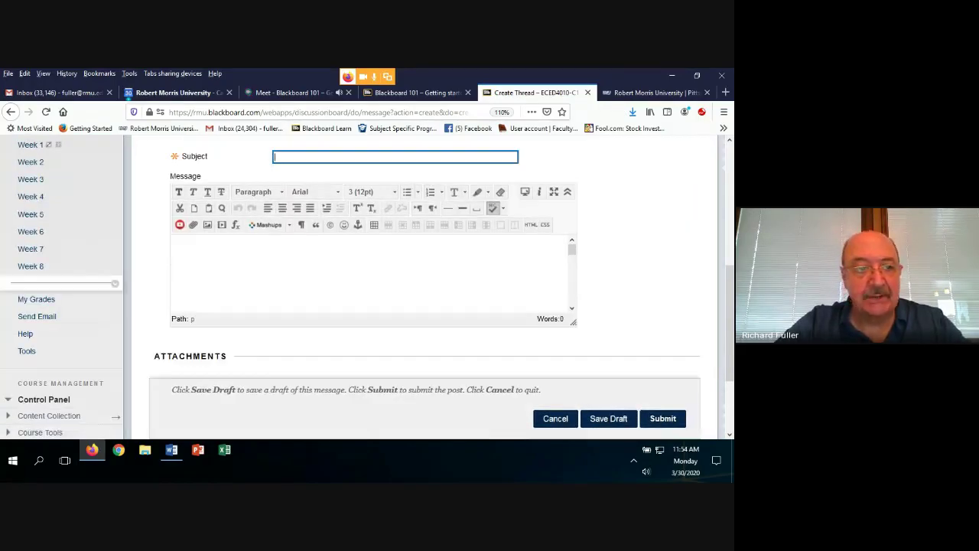
scroll(3, 321, "up", 1)
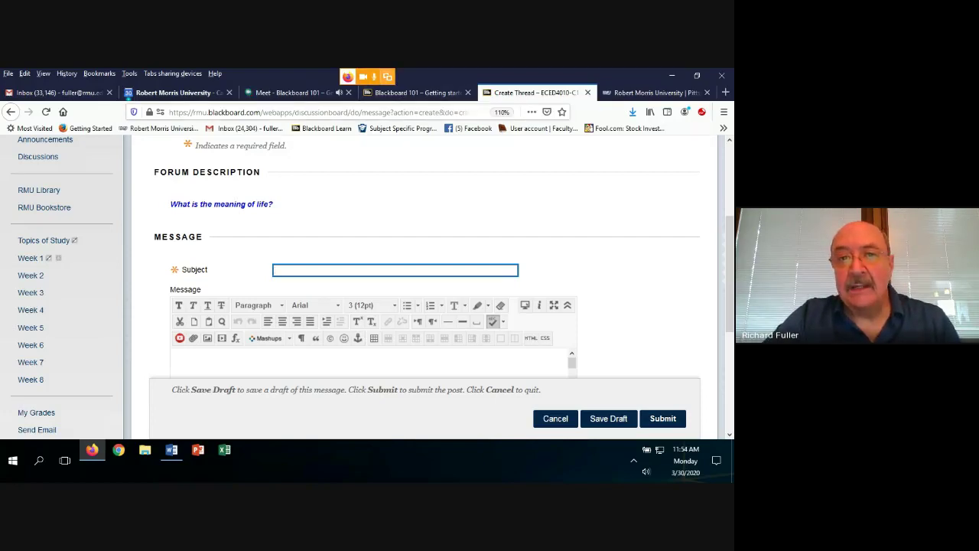
left_click(291, 92)
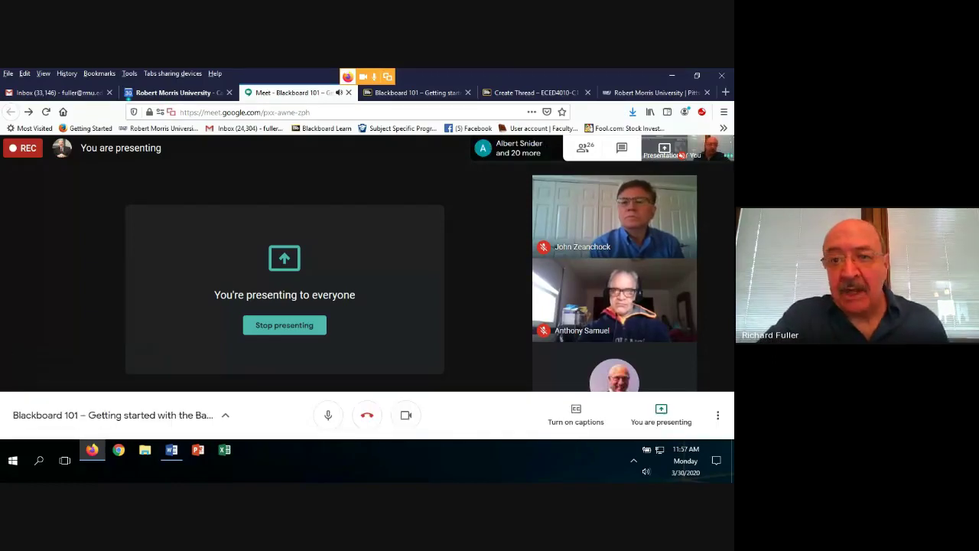
left_click(535, 93)
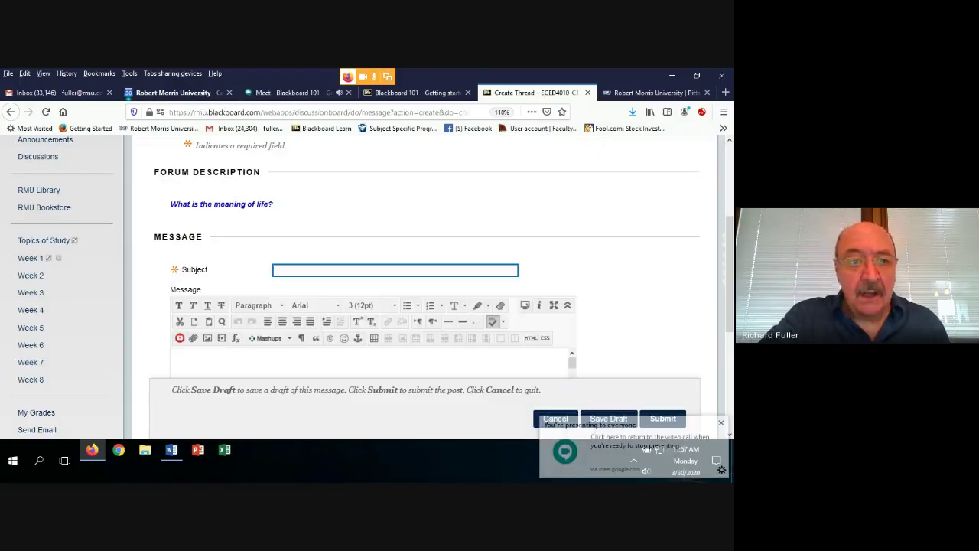
Go to the course's Announcements page and start creating a new announcement
scroll(46, 307, "up", 5)
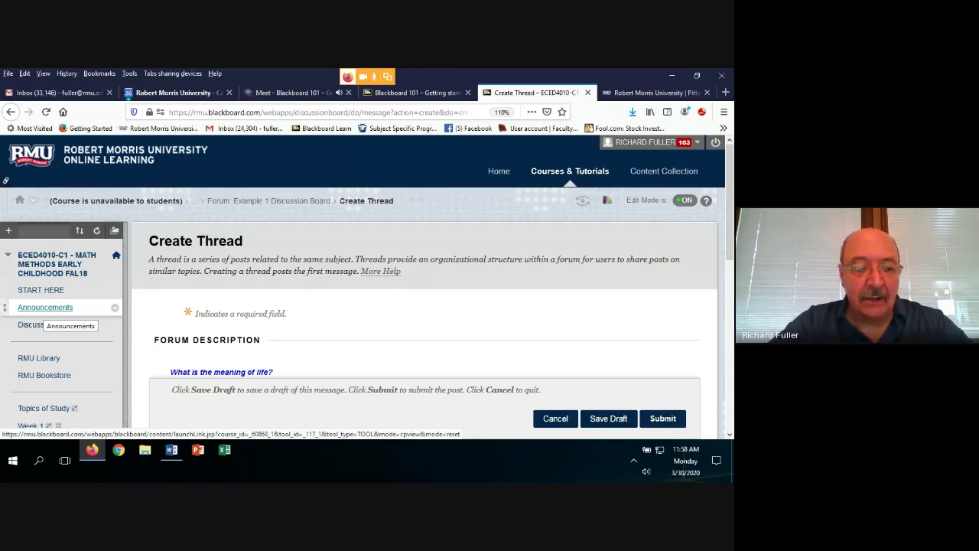
left_click(46, 308)
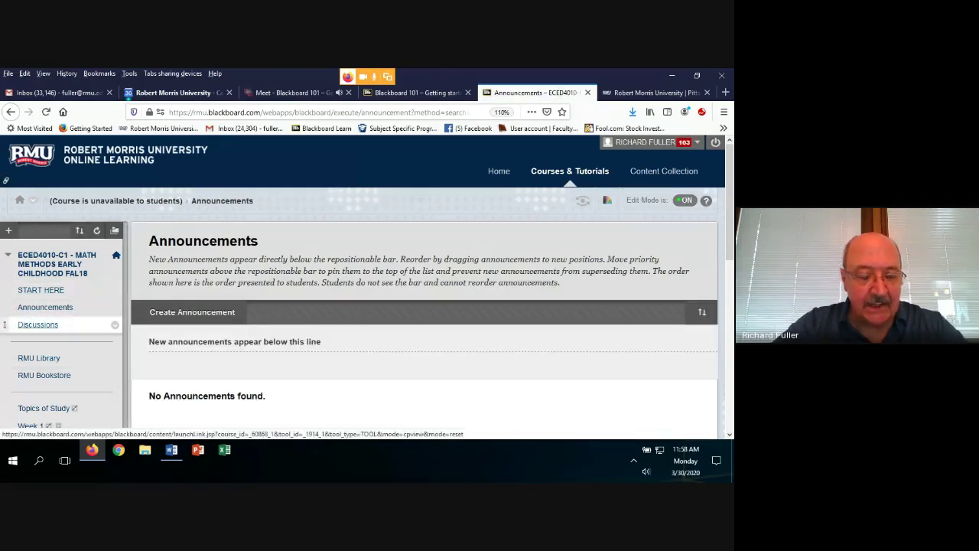
scroll(424, 329, "down", 1)
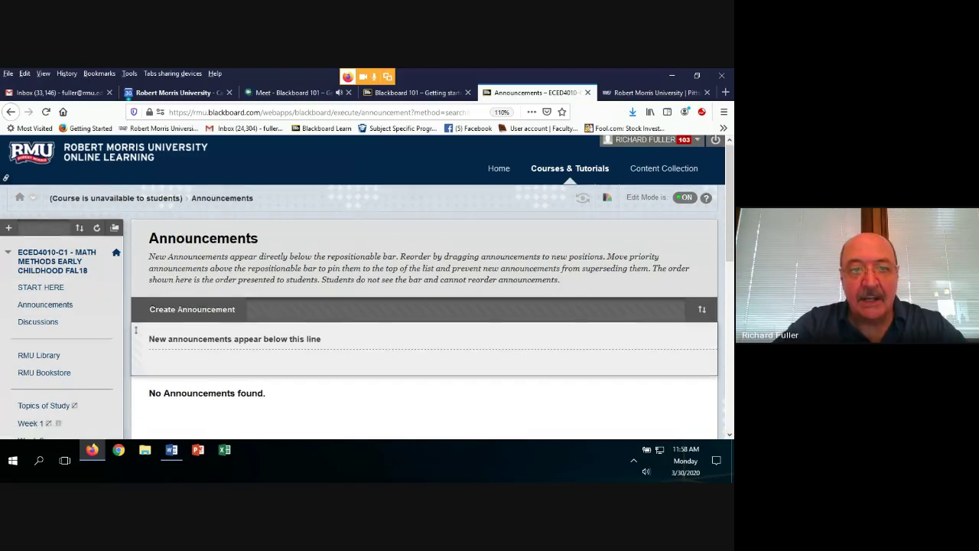
scroll(424, 329, "down", 2)
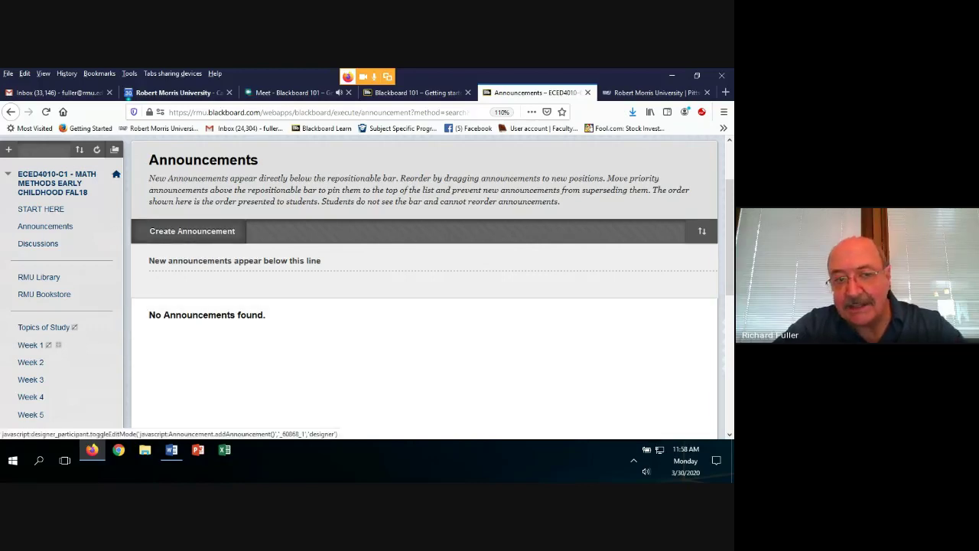
left_click(192, 231)
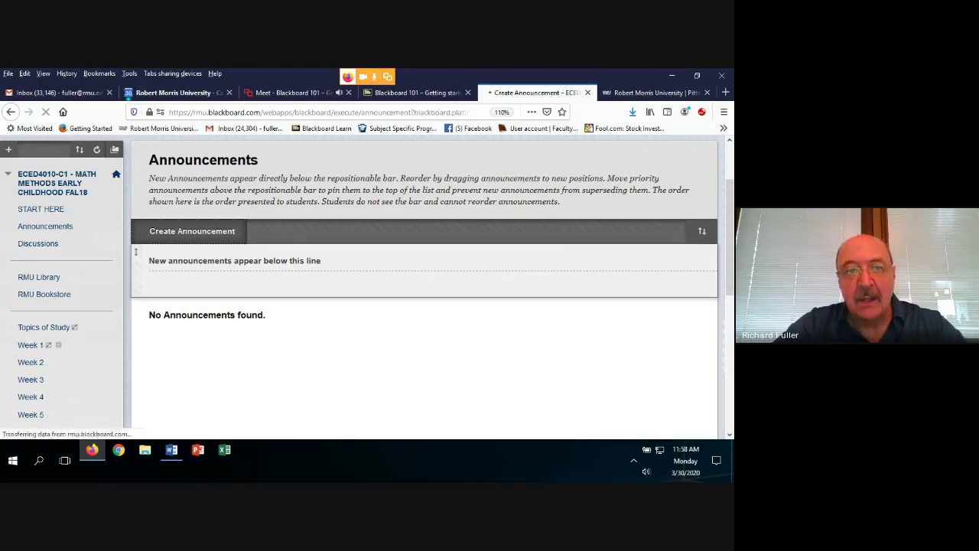
Enter "Example Announcement March 30" as the announcement's subject
scroll(367, 260, "down", 2)
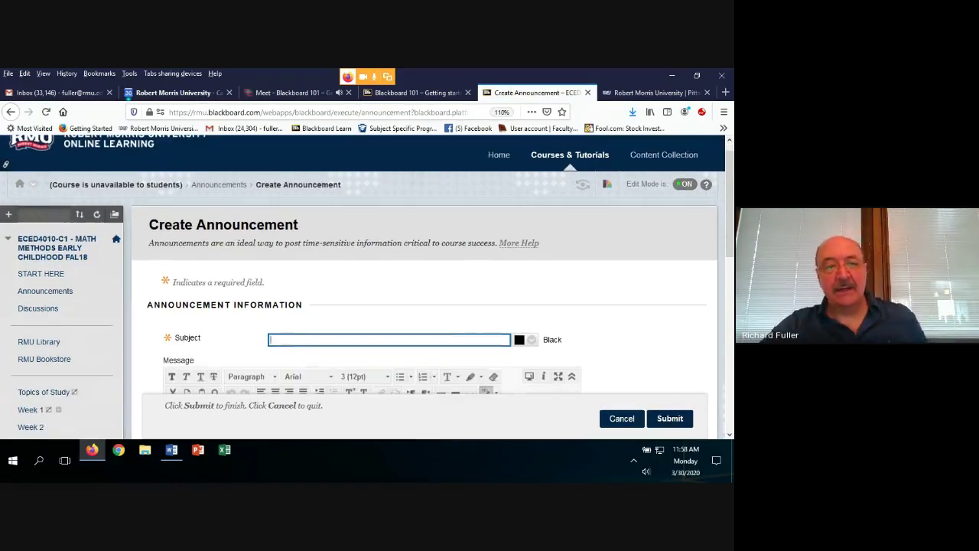
scroll(367, 290, "down", 2)
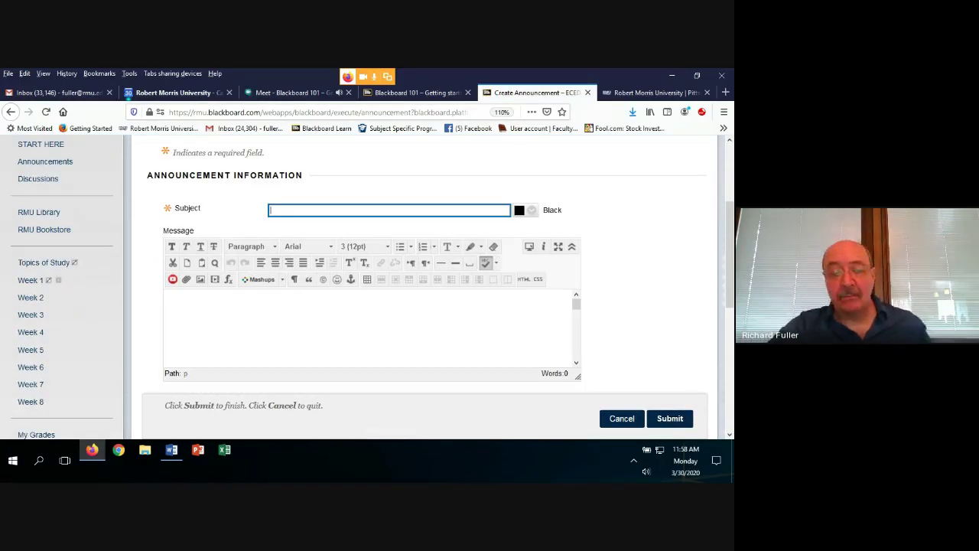
scroll(306, 214, "down", 1)
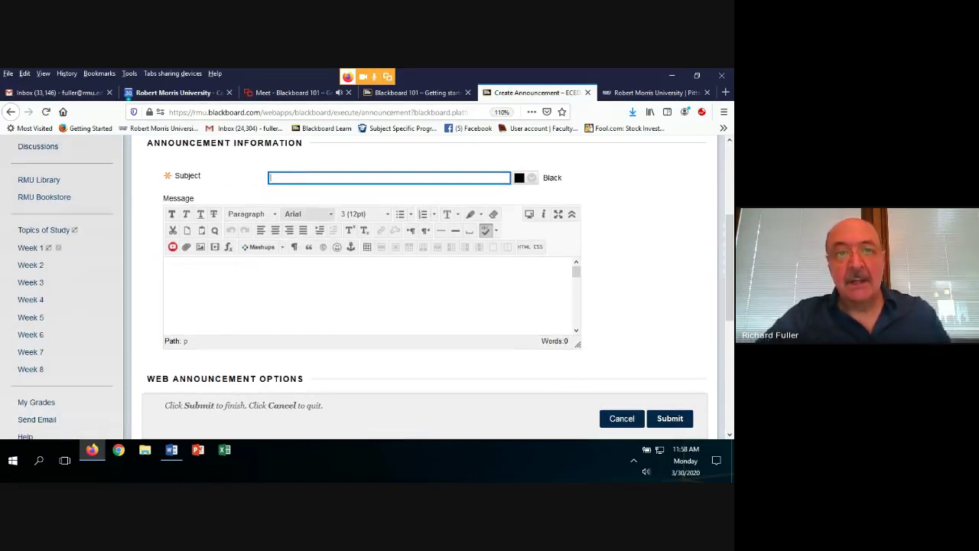
type("E")
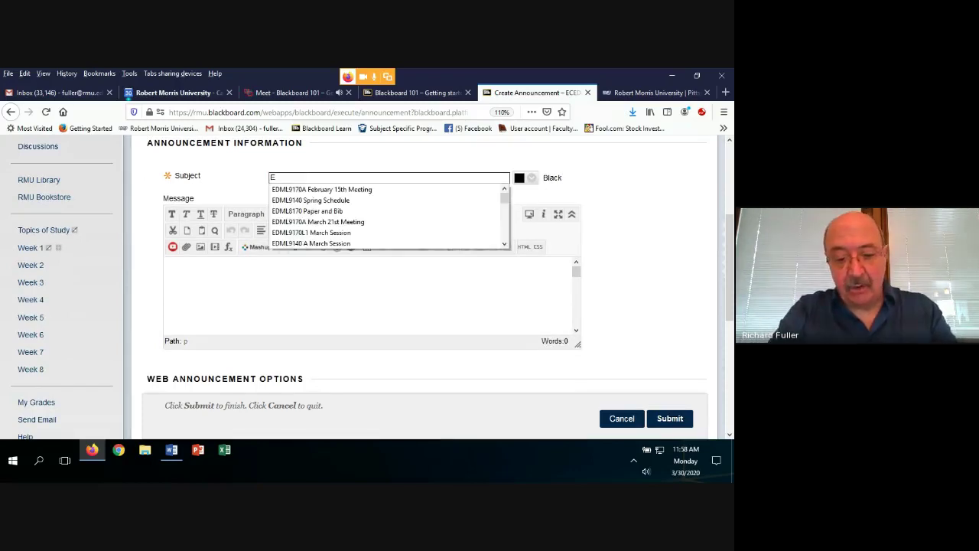
type("xample Announcee")
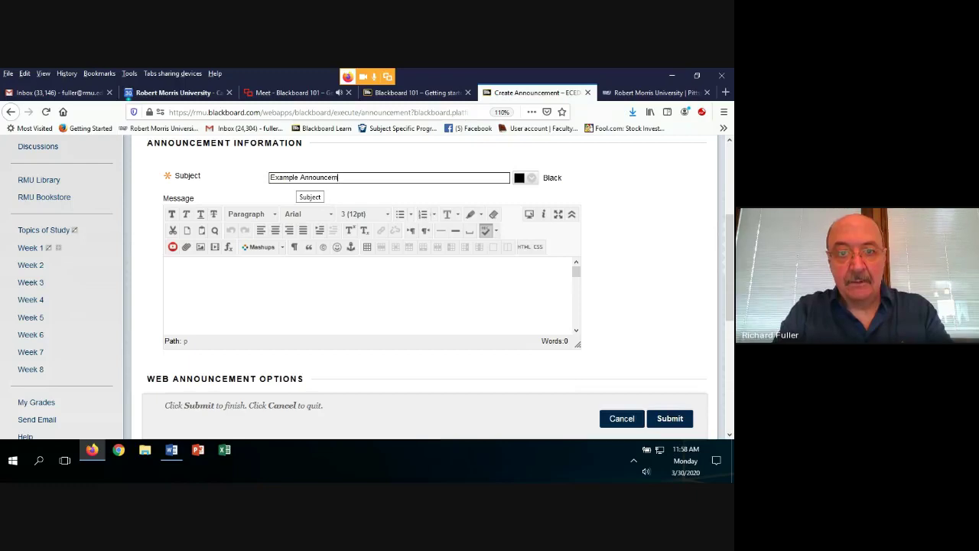
type("ent")
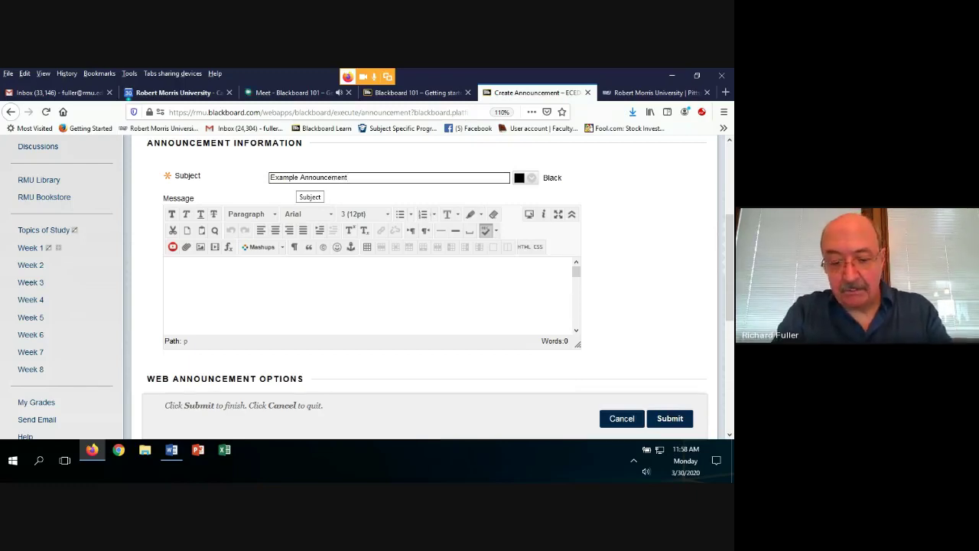
type(" March ")
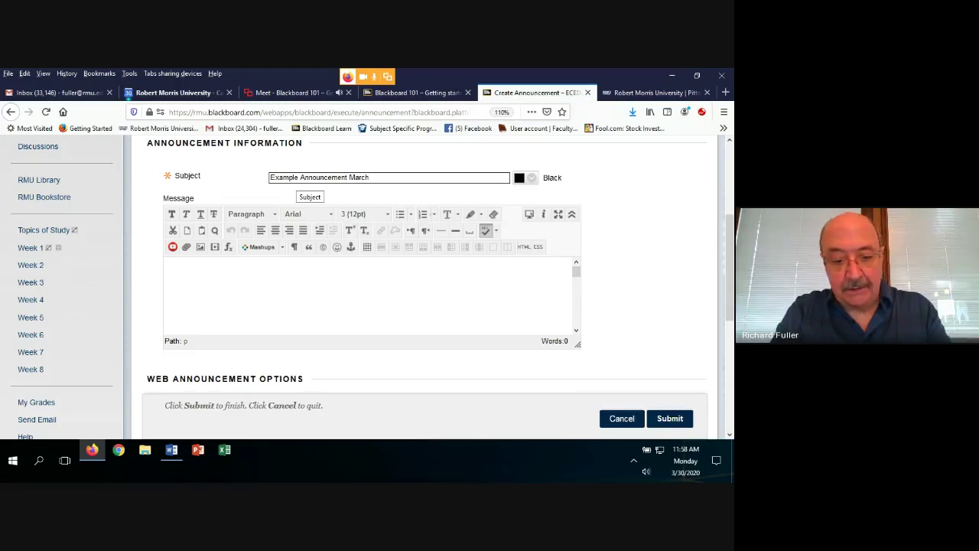
type("30")
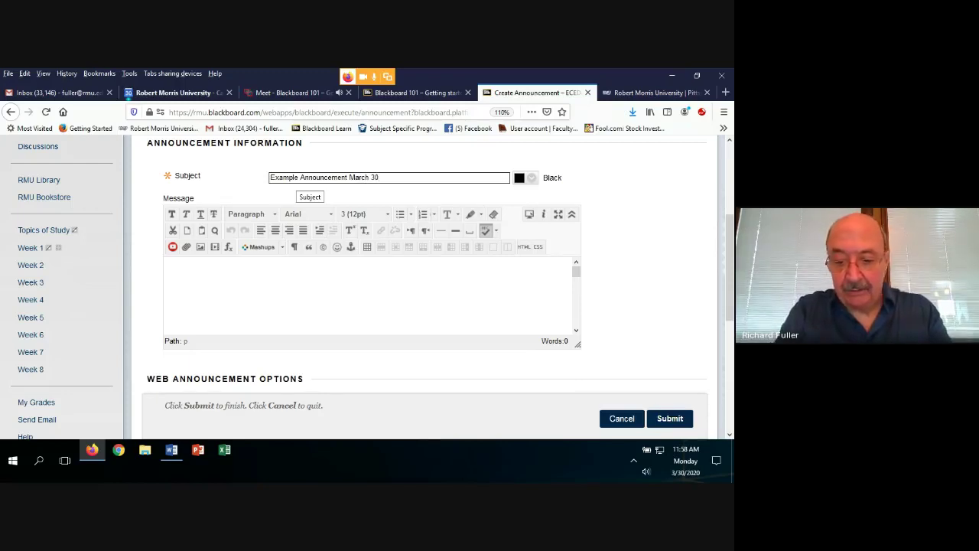
Append ", 2020" to the announcement's subject and enter the message "Welcome to the Example course. Ini this lesson blblblbl"
type(", 2020")
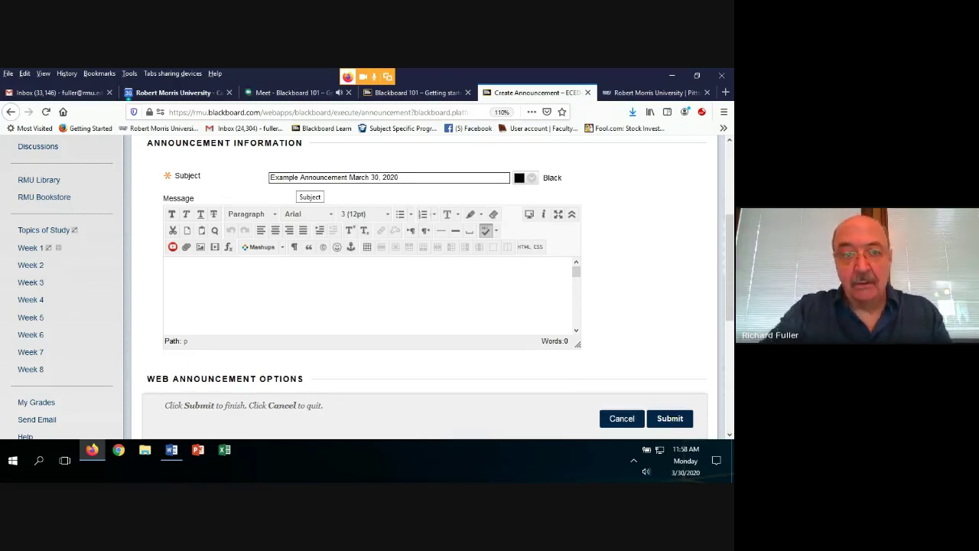
left_click(168, 266)
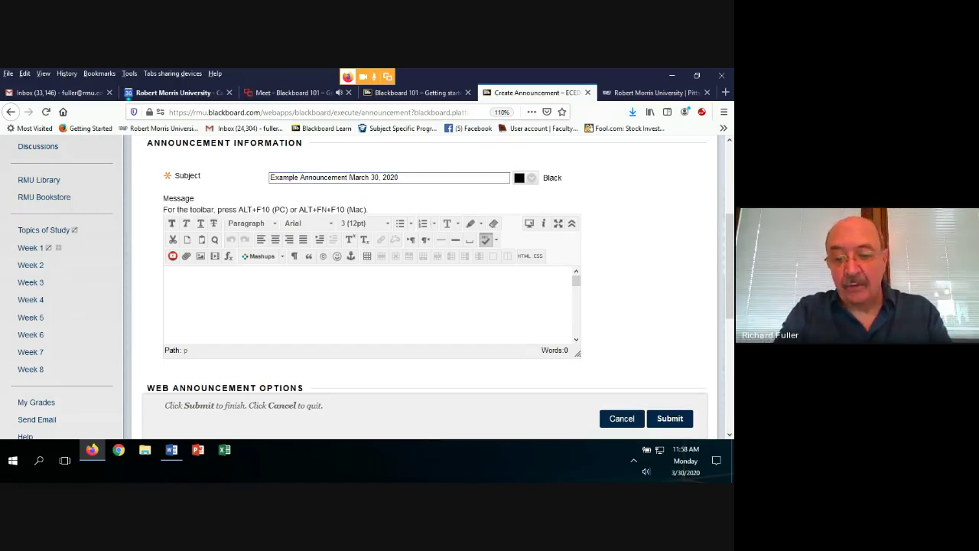
type("Welcom")
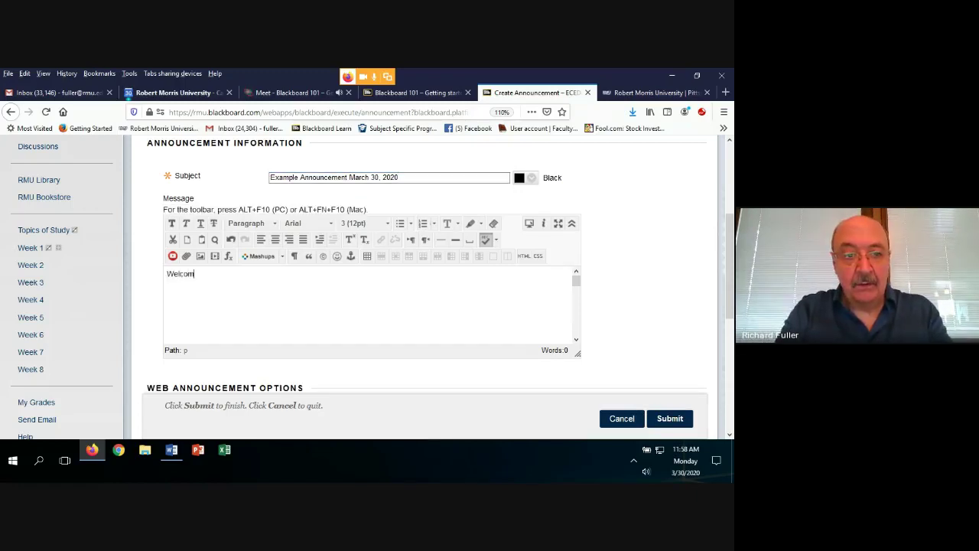
type("e to the ")
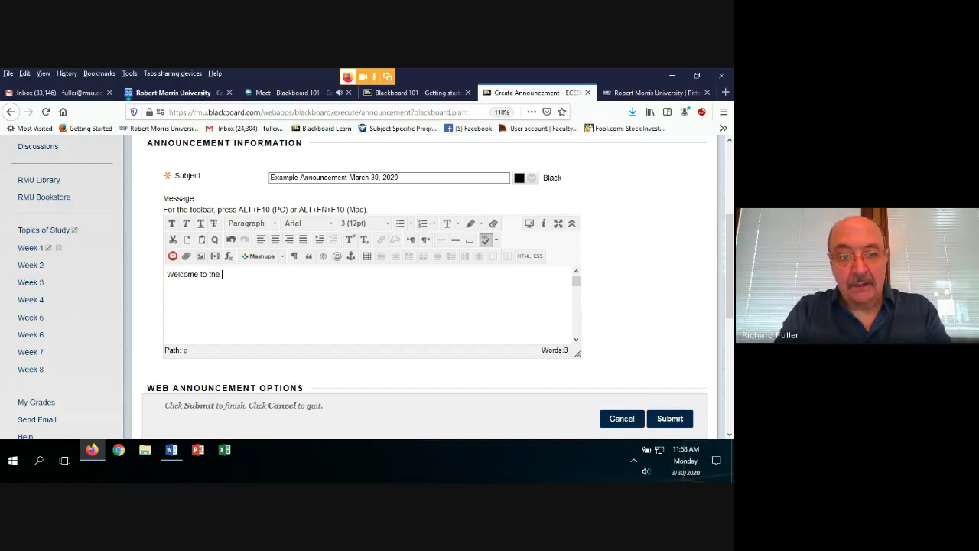
type("Example co")
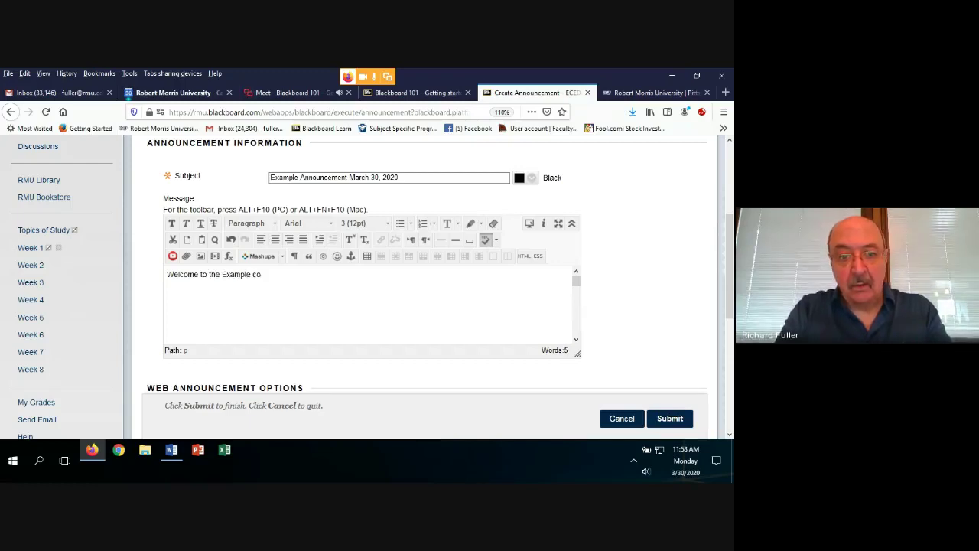
type("urse. Ini")
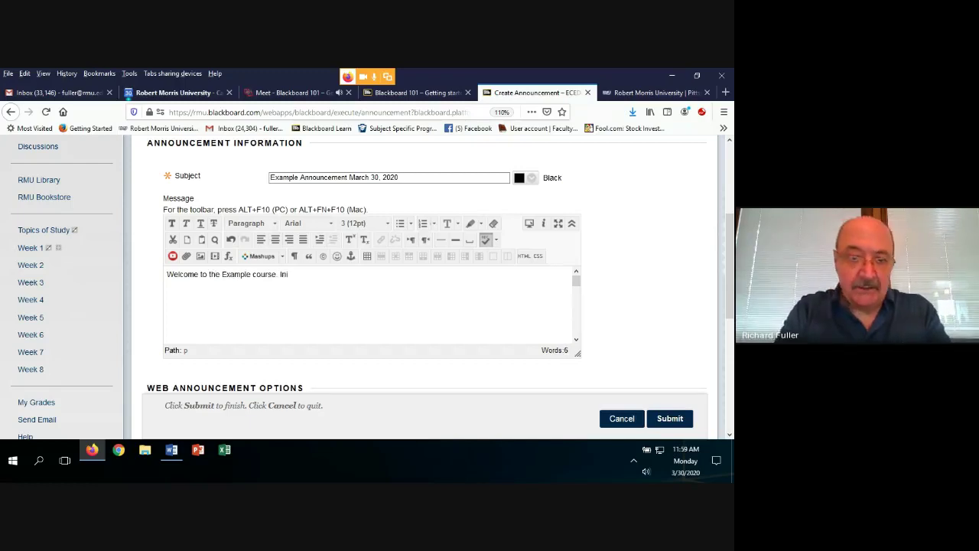
type(" this les")
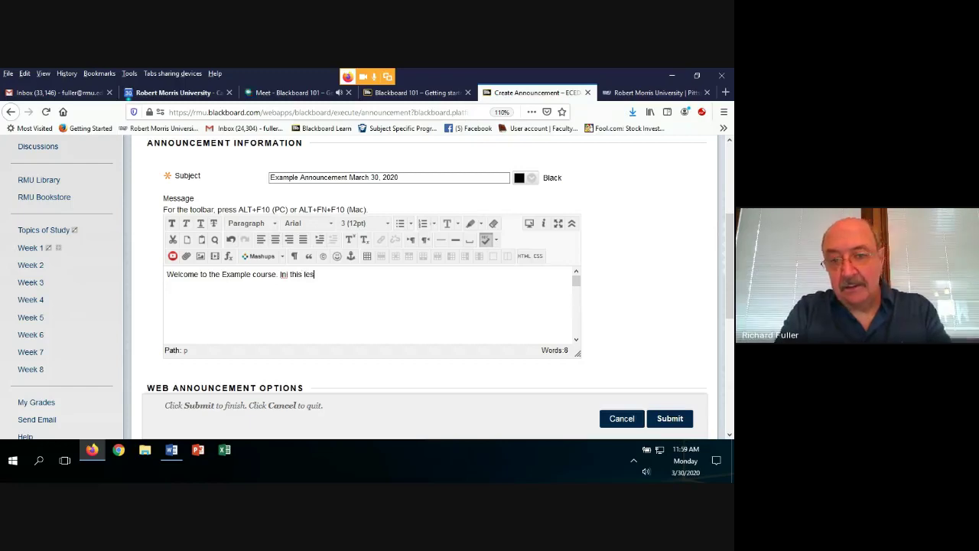
type("son blblbl")
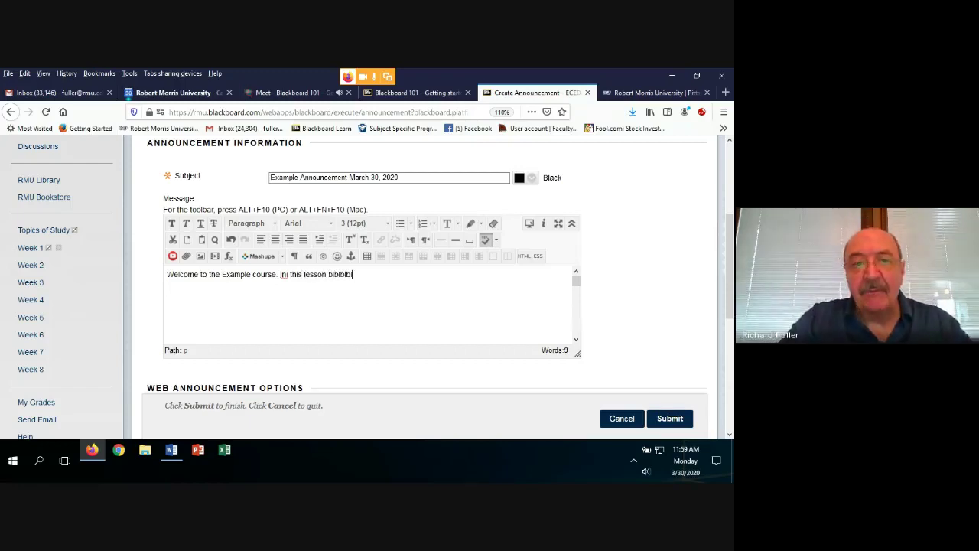
key("Return")
key("Return")
key("Return")
key("Return")
key("Return")
key("Return")
key("Return")
key("Return")
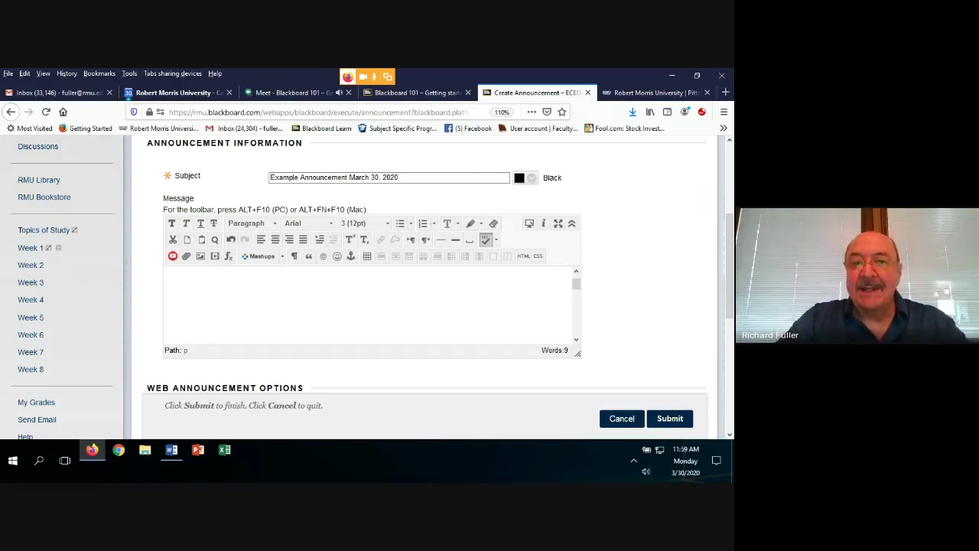
scroll(360, 283, "up", 2)
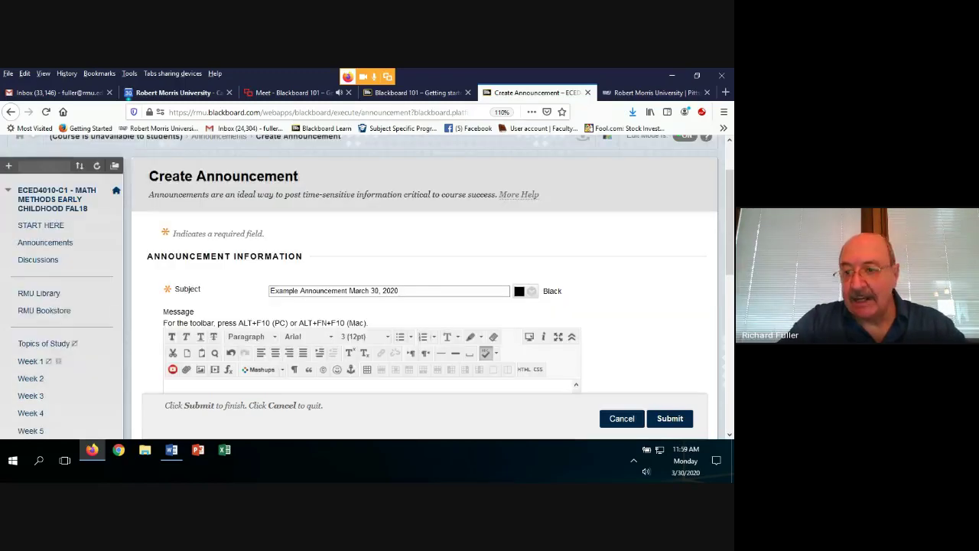
scroll(424, 287, "down", 2)
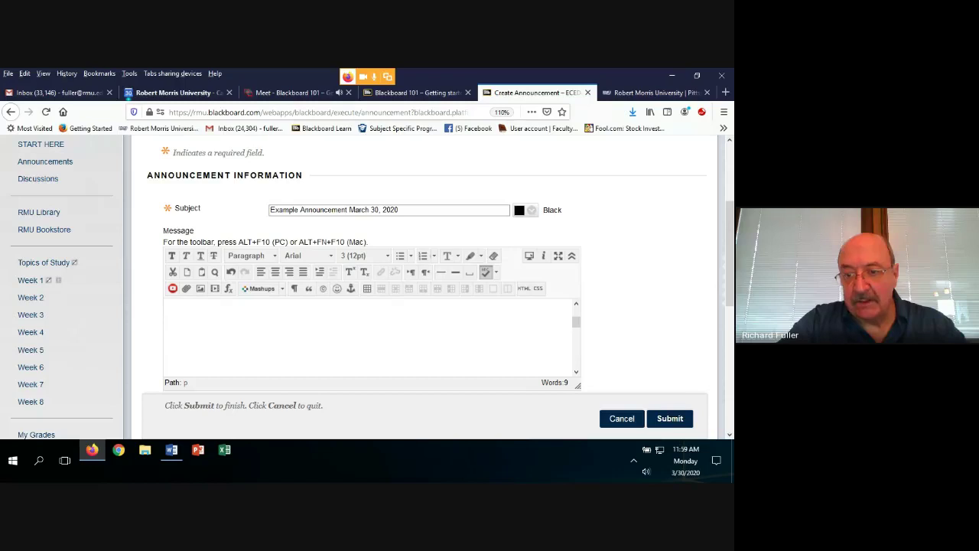
key("BackSpace")
key("BackSpace")
key("BackSpace")
key("BackSpace")
key("BackSpace")
key("BackSpace")
key("BackSpace")
key("BackSpace")
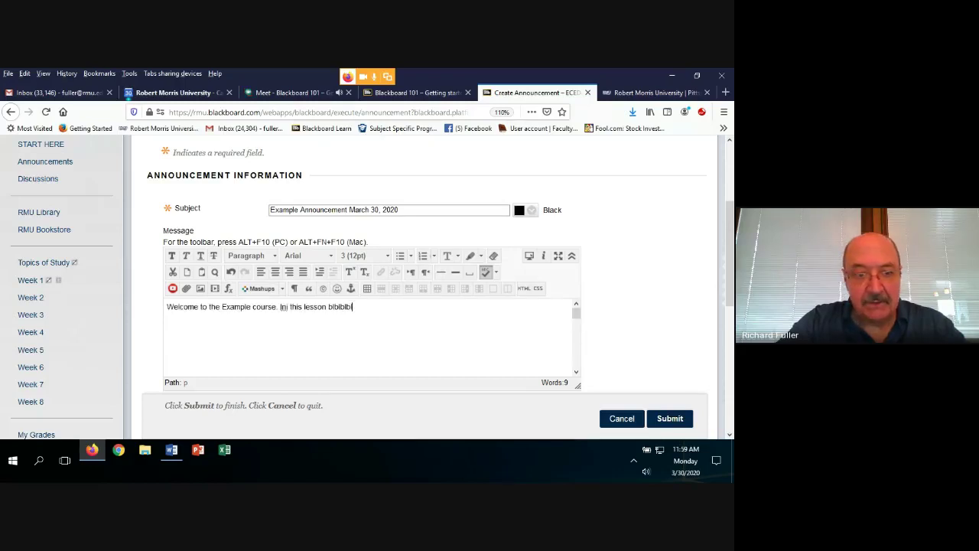
Format the whole welcome message as bold, italic, blue text
left_click_drag(166, 307, 352, 306)
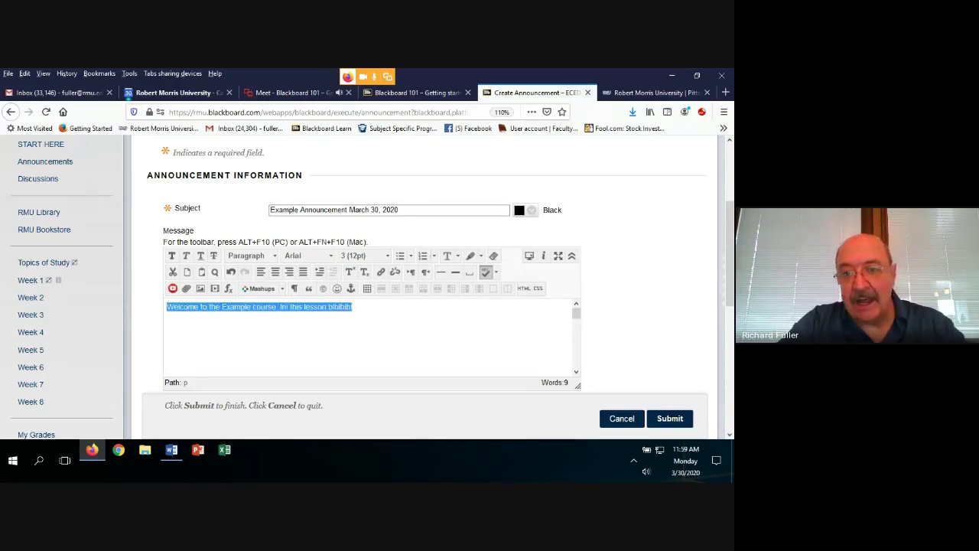
left_click(172, 256)
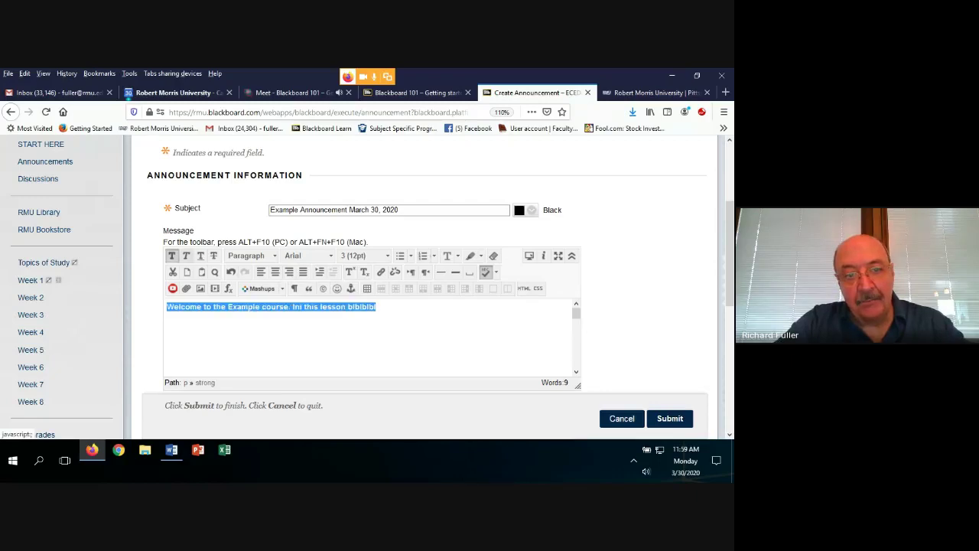
left_click(185, 256)
left_click(457, 255)
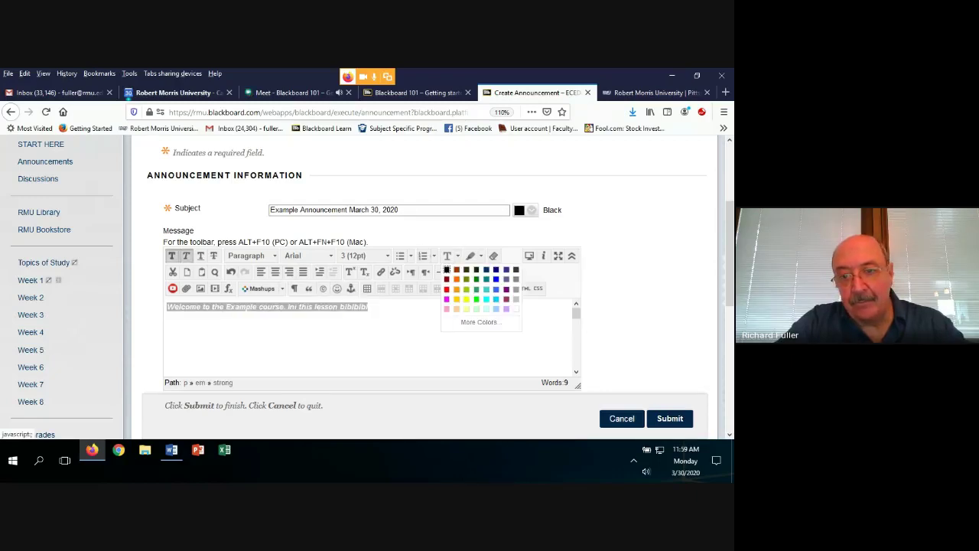
left_click(446, 269)
Set the announcement's course link location to the Topics of Study content area
scroll(446, 269, "down", 5)
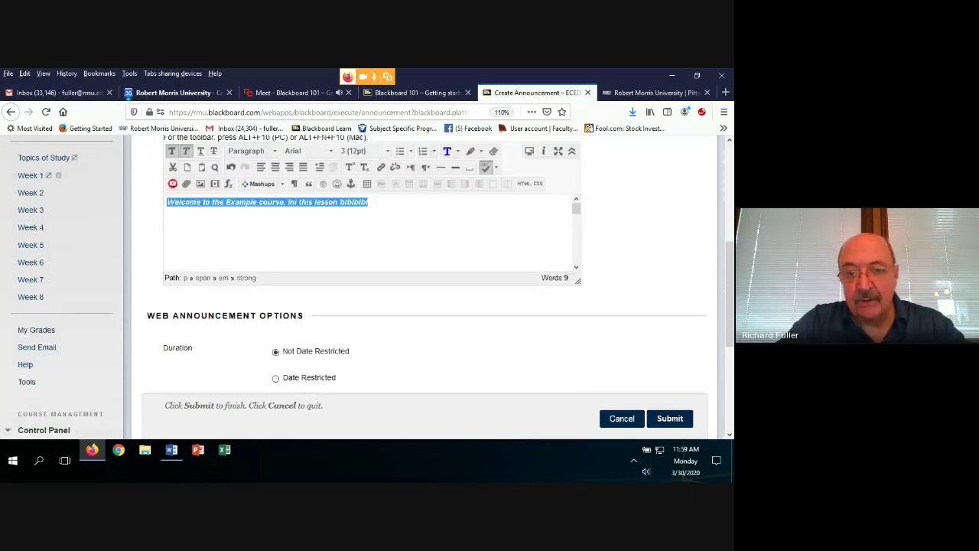
scroll(424, 291, "down", 3)
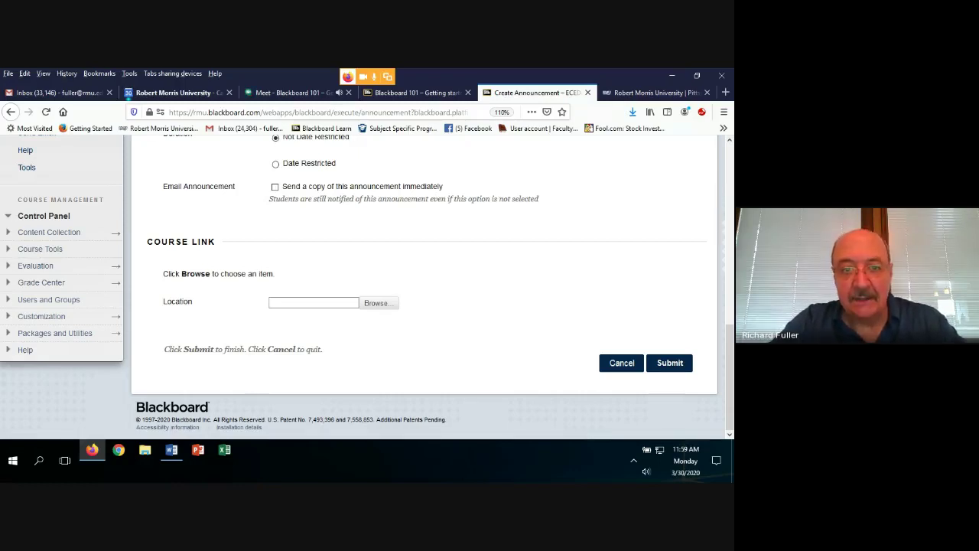
scroll(428, 287, "up", 5)
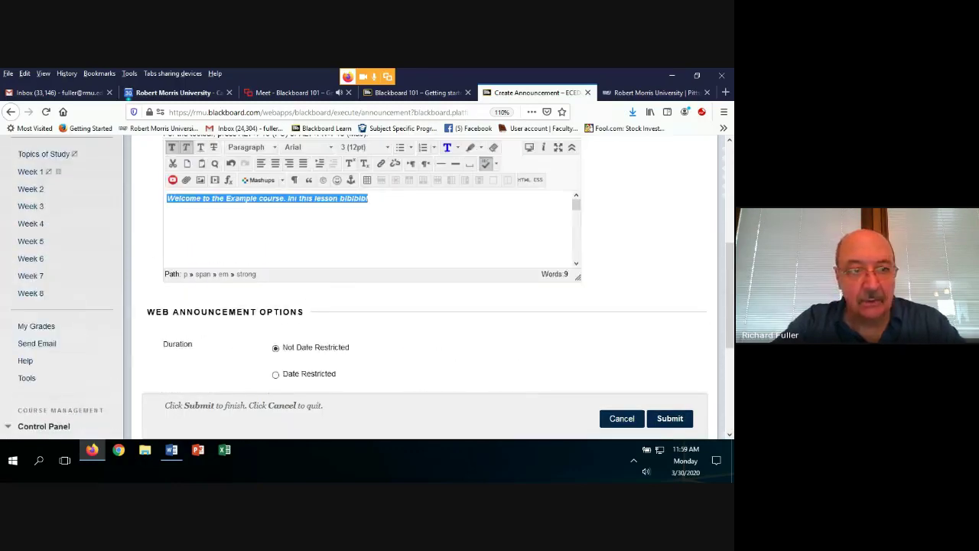
scroll(373, 284, "up", 1)
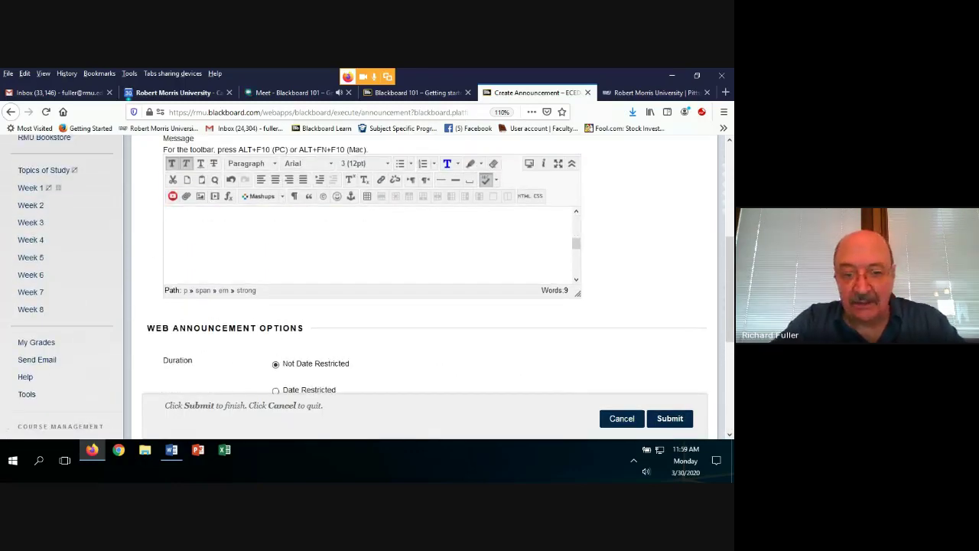
scroll(367, 288, "down", 5)
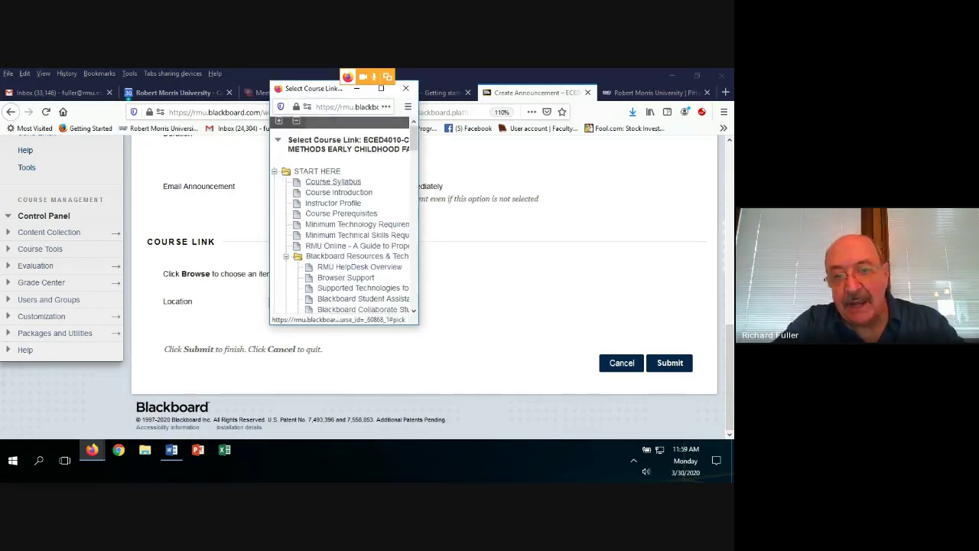
scroll(347, 204, "down", 5)
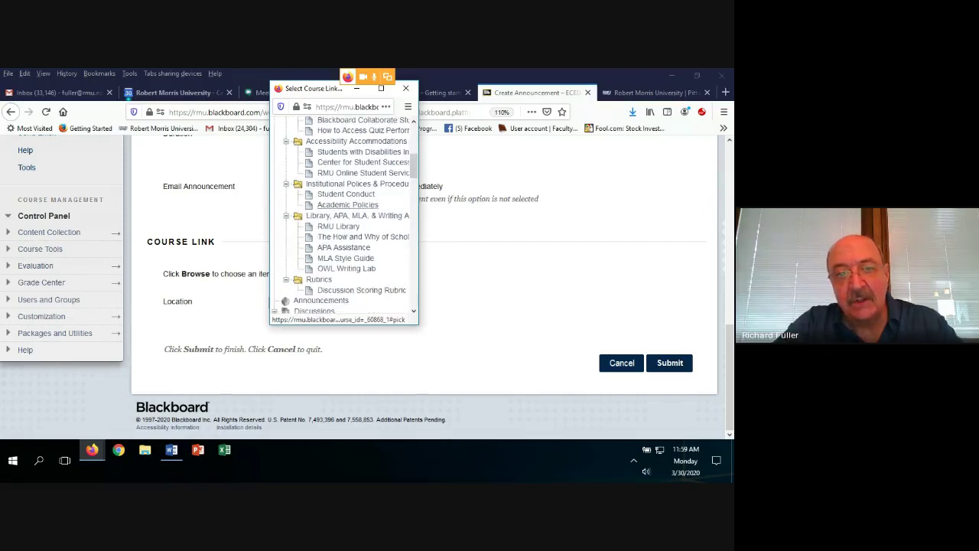
scroll(347, 204, "down", 2)
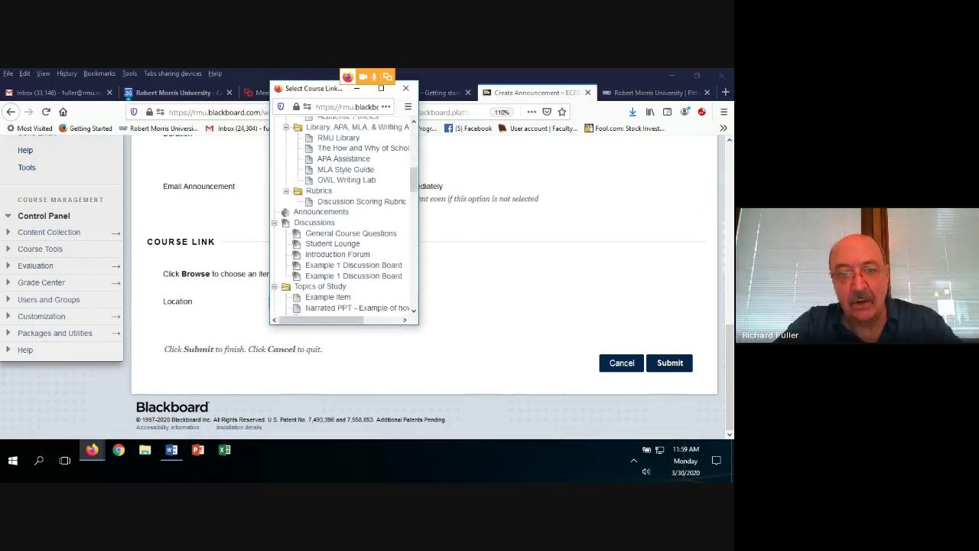
scroll(337, 222, "down", 2)
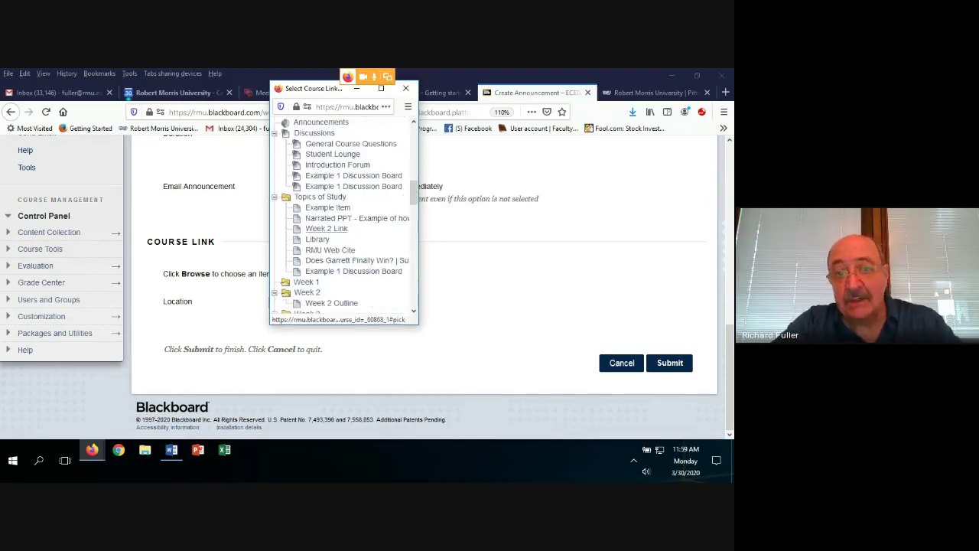
left_click(320, 196)
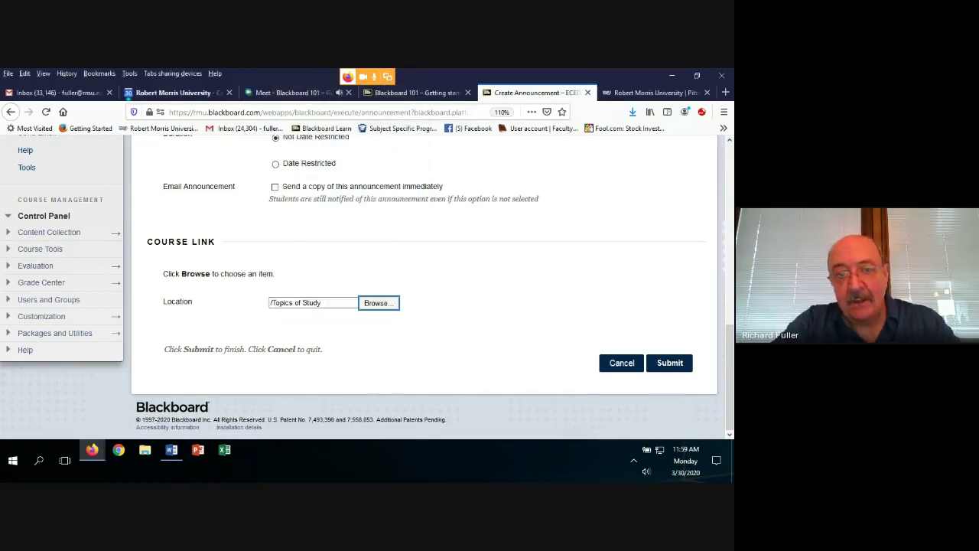
Add "Please go to Topics of Study or click the link" to the end of the message and submit the announcement
scroll(425, 287, "up", 5)
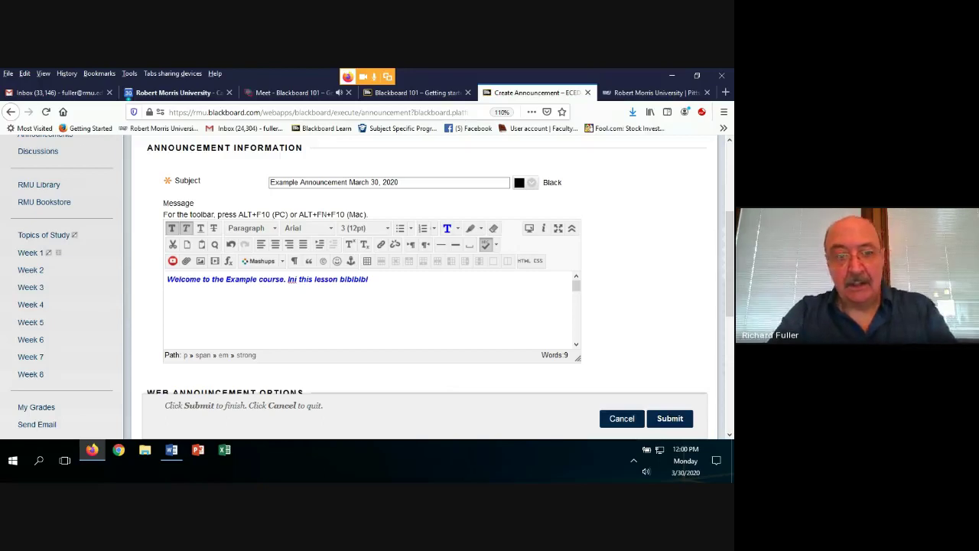
type("! Please")
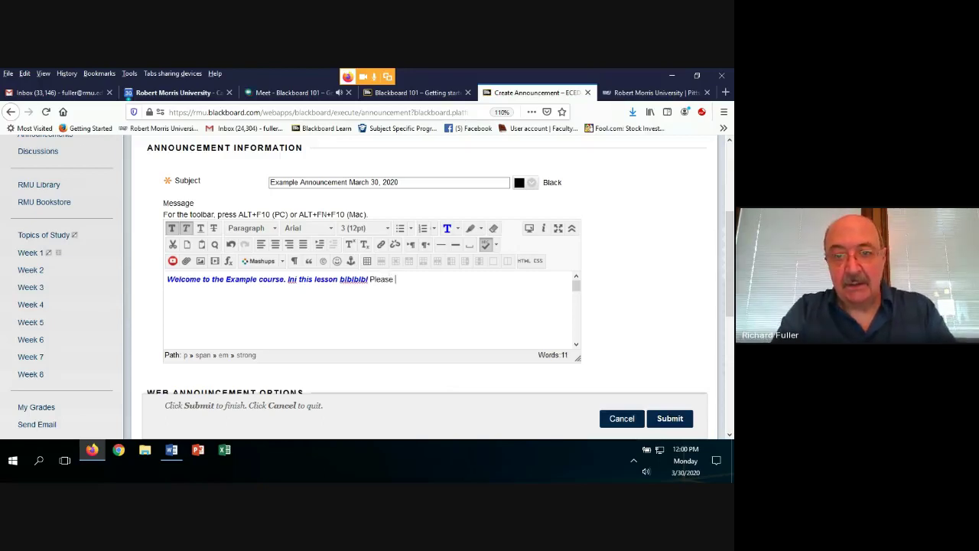
type(" go to Top")
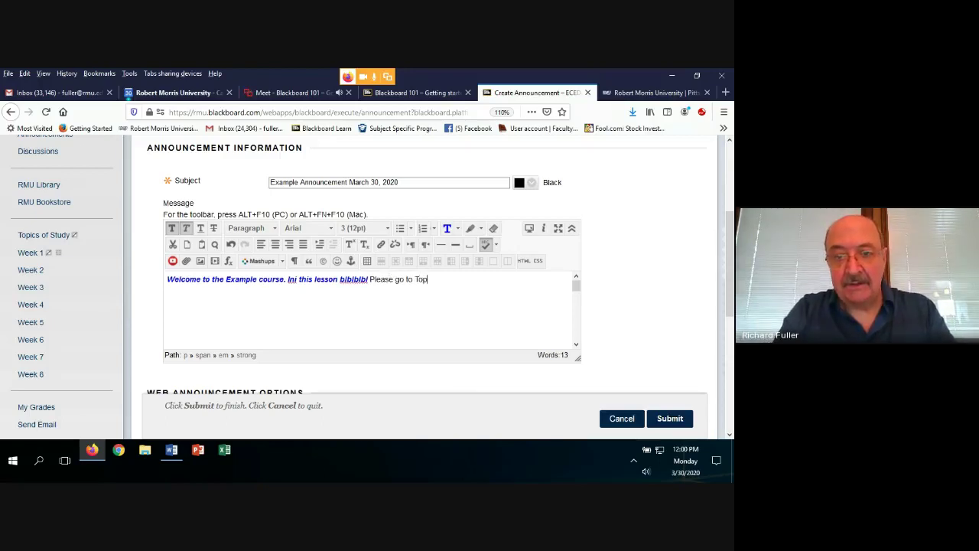
type("ics of Study or c")
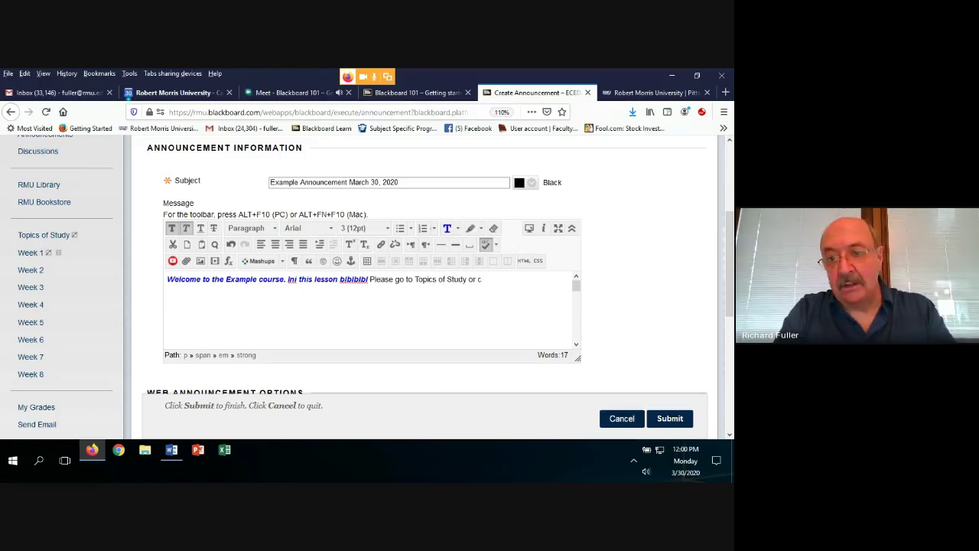
type("lick th ")
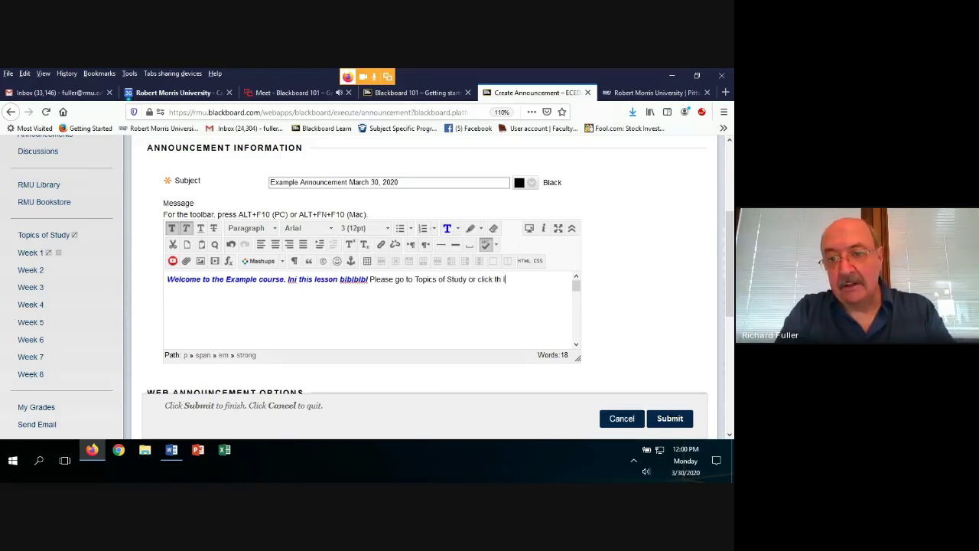
type("e link")
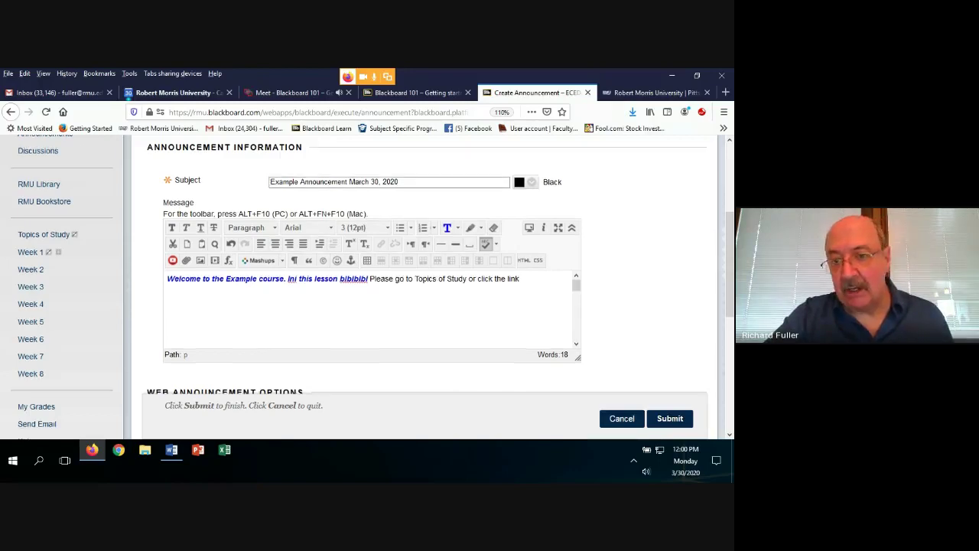
scroll(428, 268, "down", 1)
left_click(670, 419)
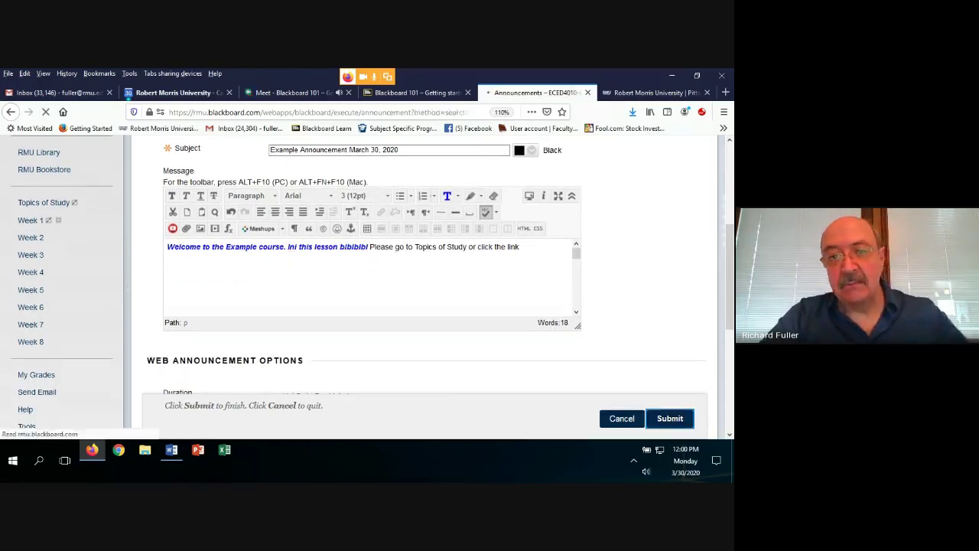
Start a new course announcement with the subject "Example Announcement March 30, 2020"
scroll(428, 291, "down", 4)
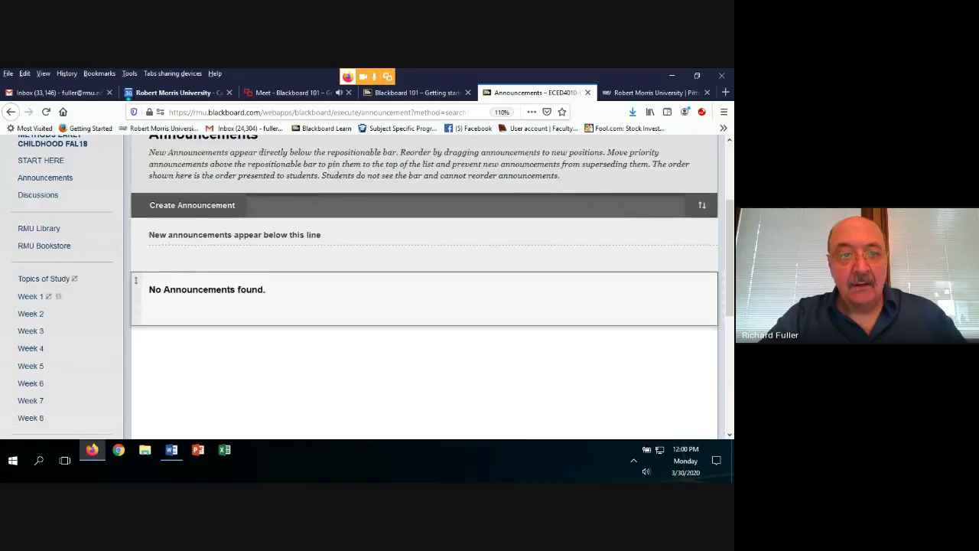
scroll(429, 291, "down", 4)
scroll(428, 291, "up", 4)
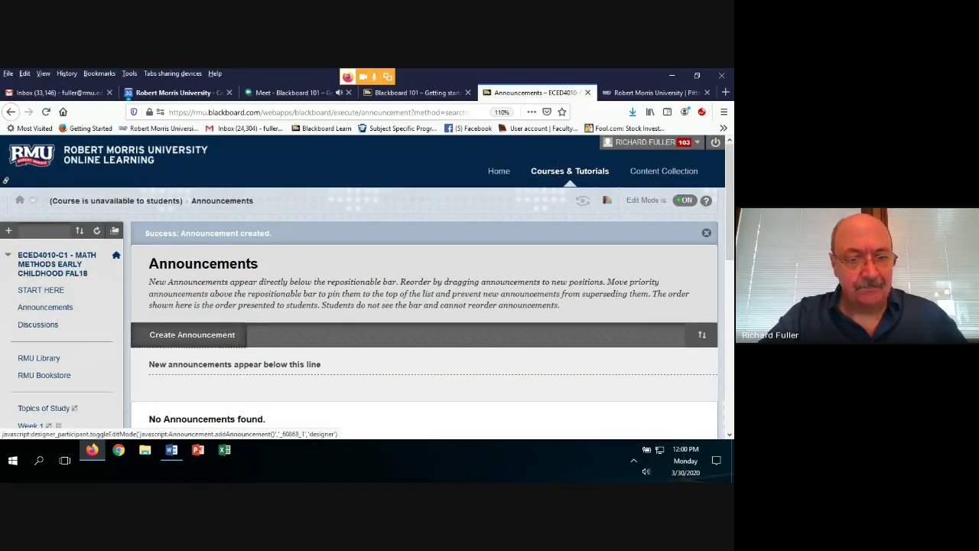
left_click(192, 334)
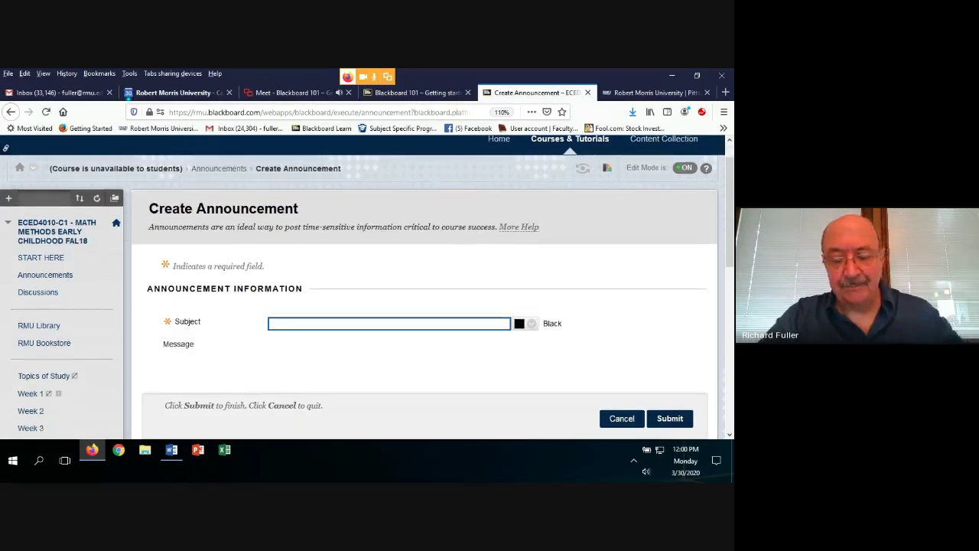
type("Examp")
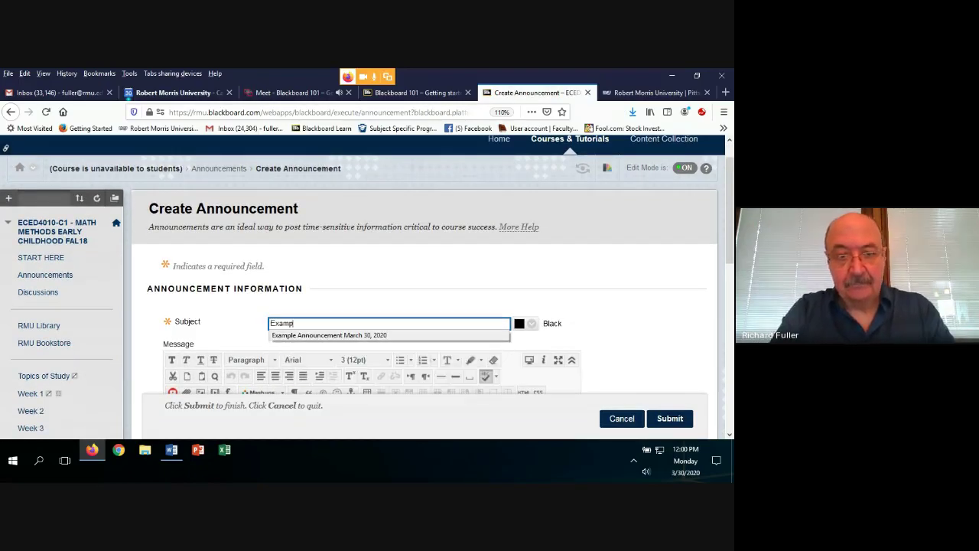
key("Down")
key("Return")
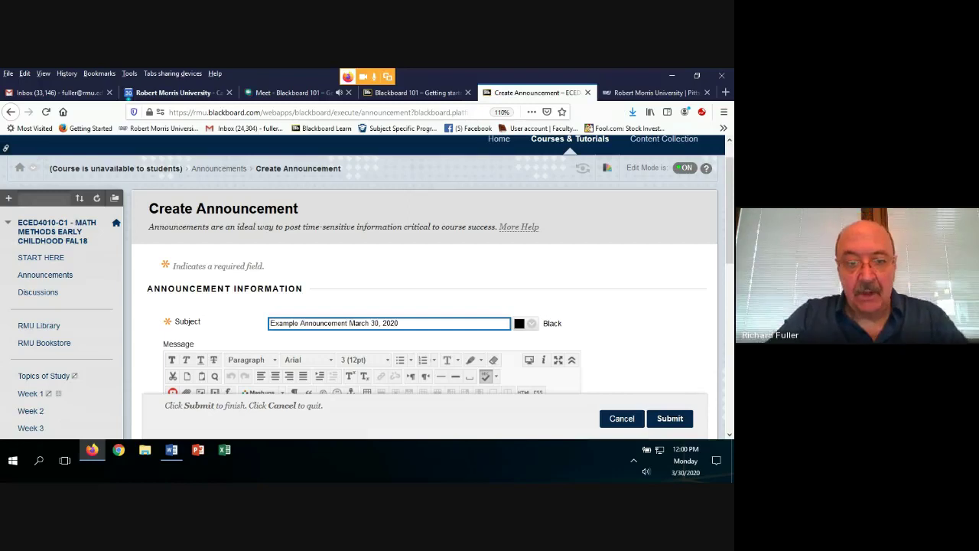
Enter the announcement message "Click the link to go to Topics of STudy"
scroll(367, 287, "down", 3)
left_click(176, 291)
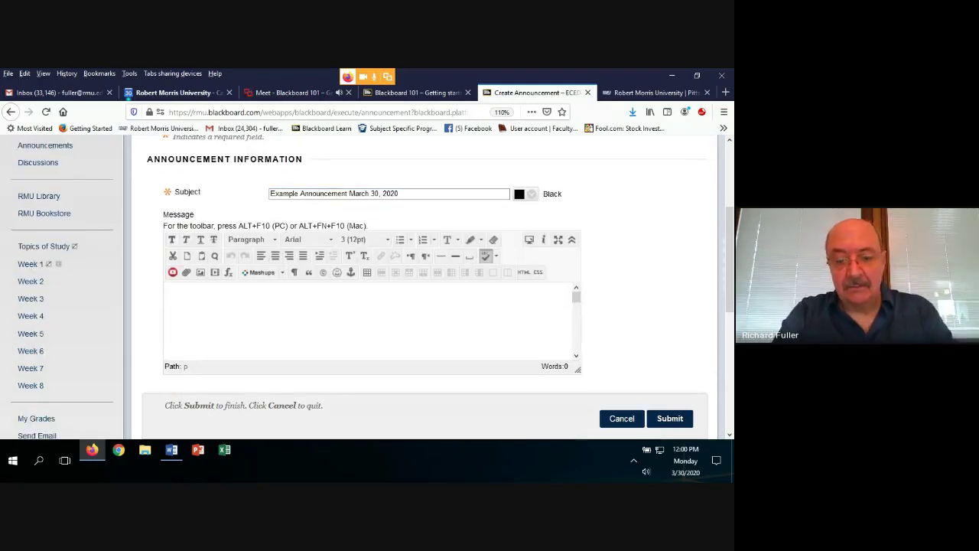
type("Click the link to go to Topics of")
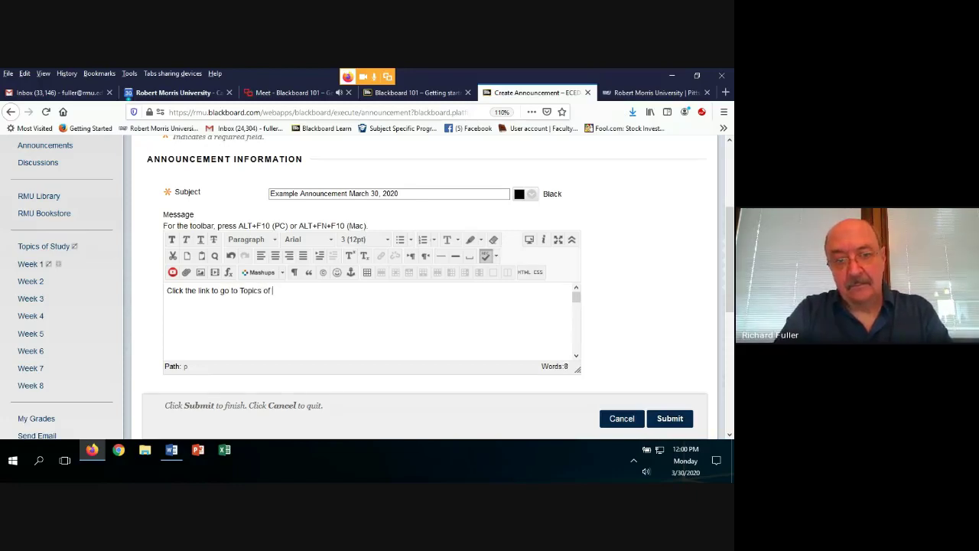
type(" STudy")
key("ctrl+a")
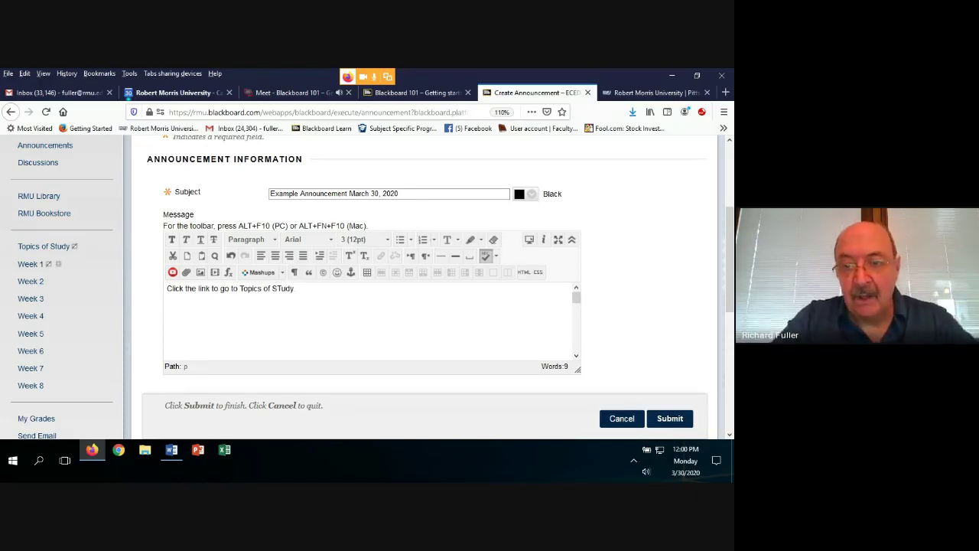
key("BackSpace")
Set the announcement's course link location to the Topics of Study content area and submit the announcement
scroll(372, 287, "down", 3)
scroll(372, 287, "down", 3)
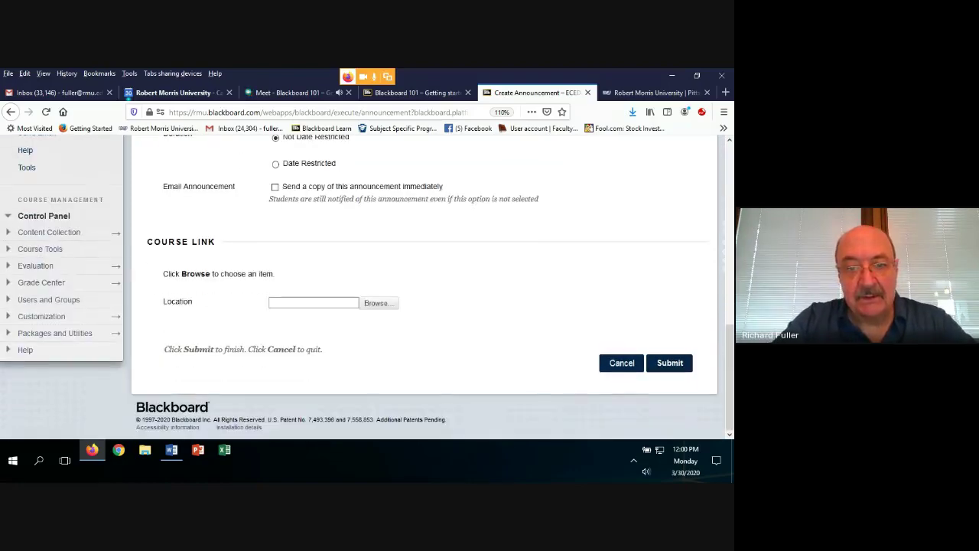
left_click(376, 303)
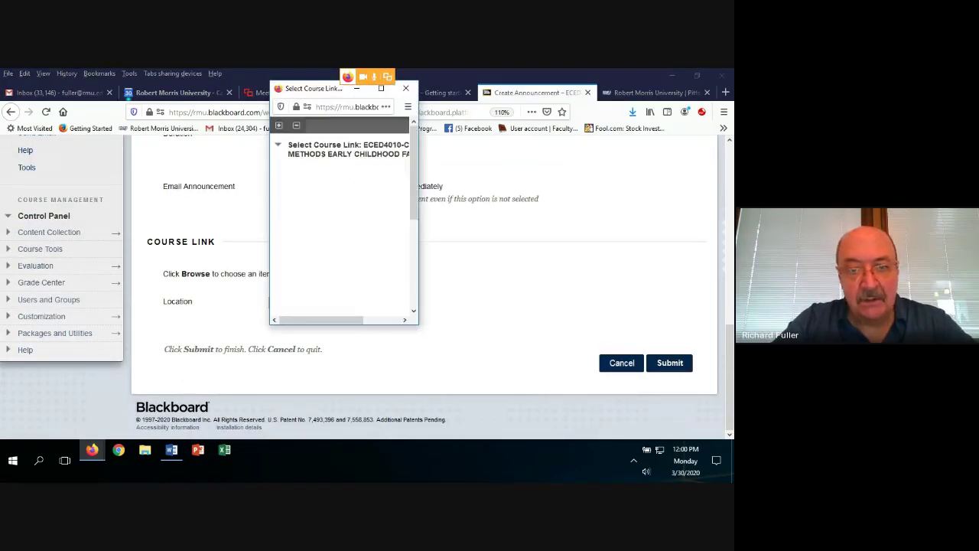
scroll(348, 229, "down", 5)
scroll(344, 229, "down", 3)
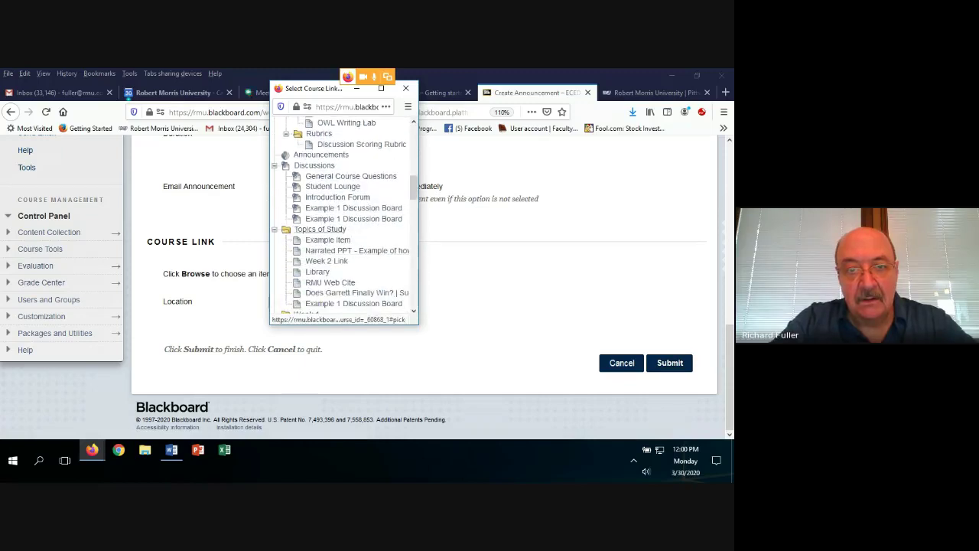
left_click(319, 228)
left_click(669, 363)
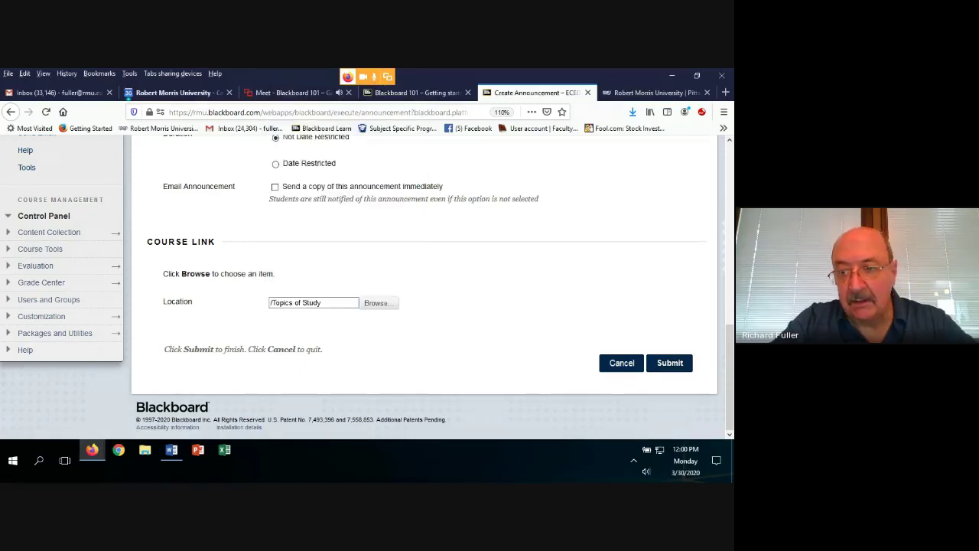
Reopen the course's Announcements page and check the list for the submitted announcements
scroll(367, 306, "down", 3)
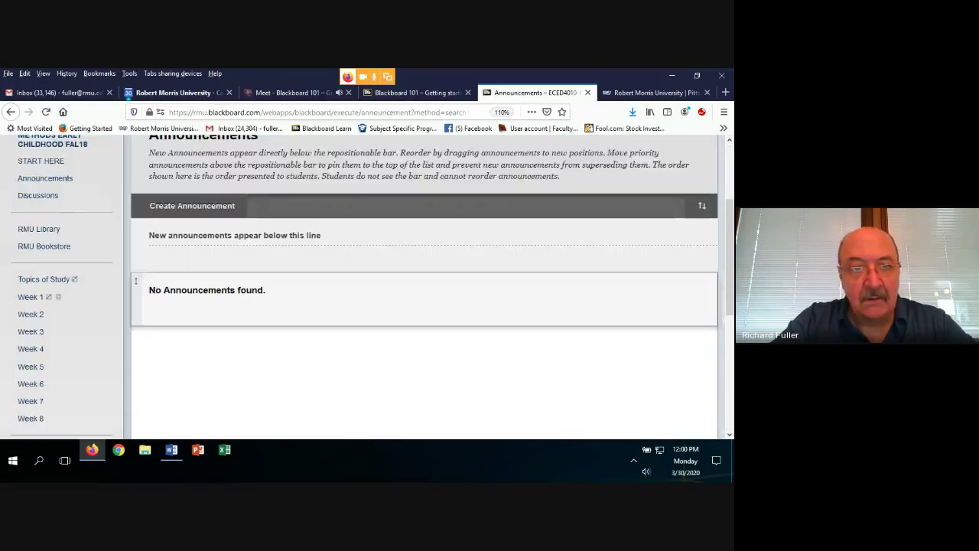
scroll(367, 306, "up", 3)
scroll(62, 283, "down", 1)
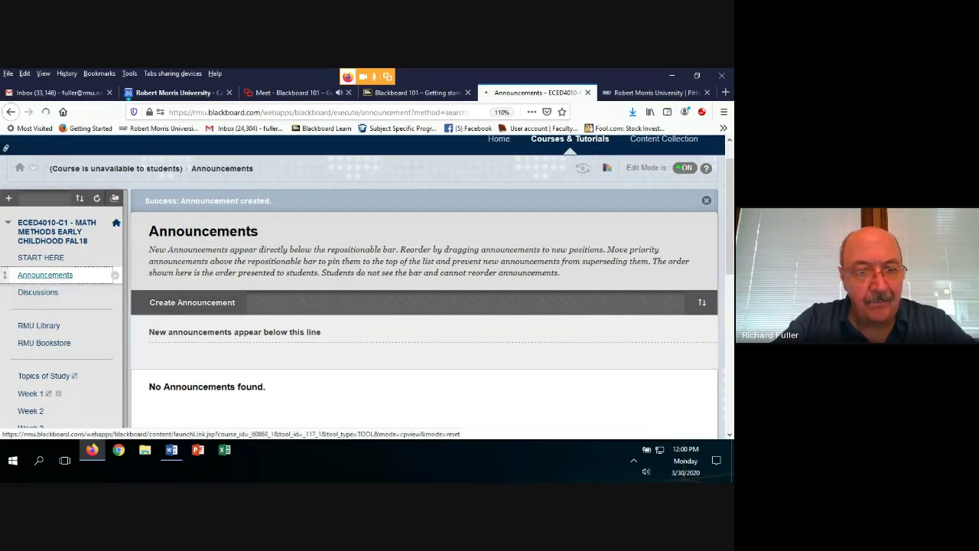
left_click(45, 274)
scroll(424, 306, "down", 3)
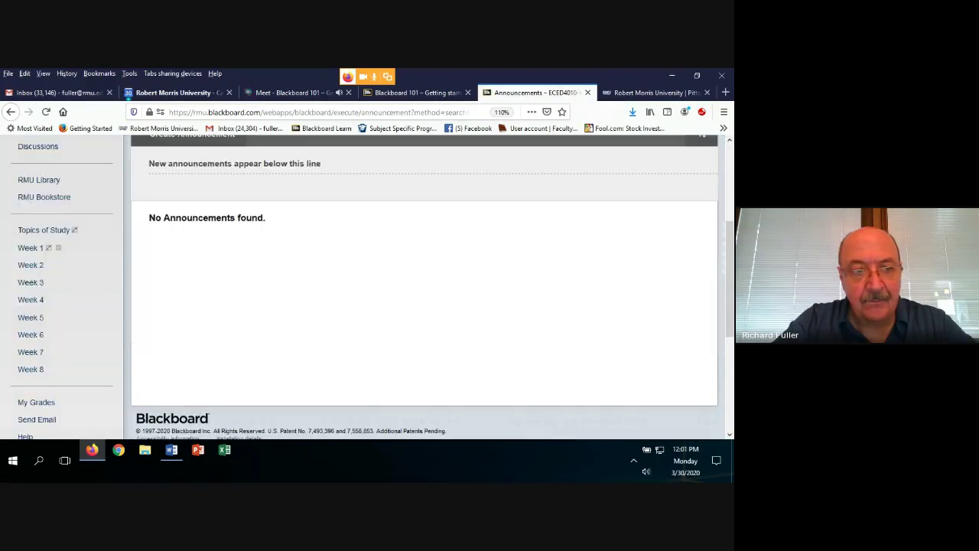
scroll(425, 287, "up", 4)
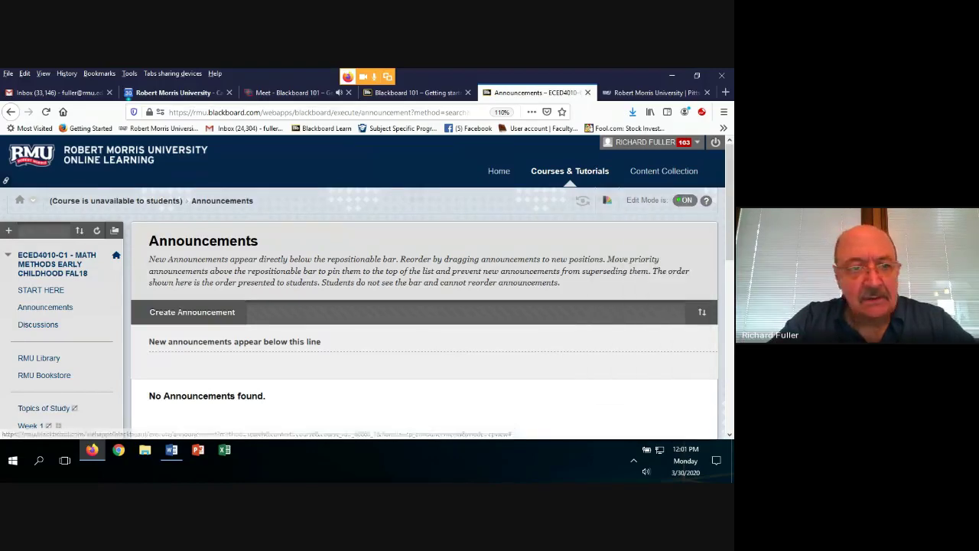
left_click(45, 306)
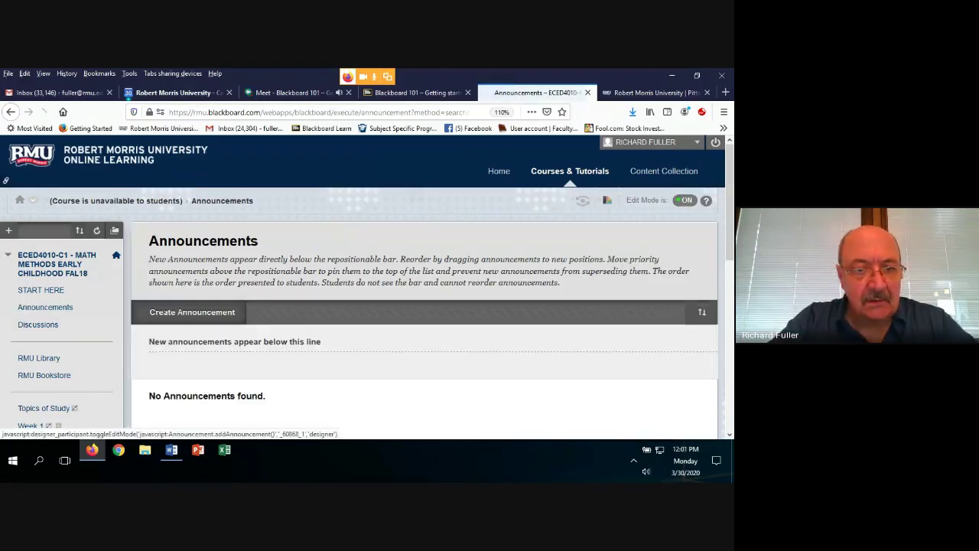
Create another test announcement with the message "faffhdfh" and the subject "sdhsdhd"
left_click(192, 311)
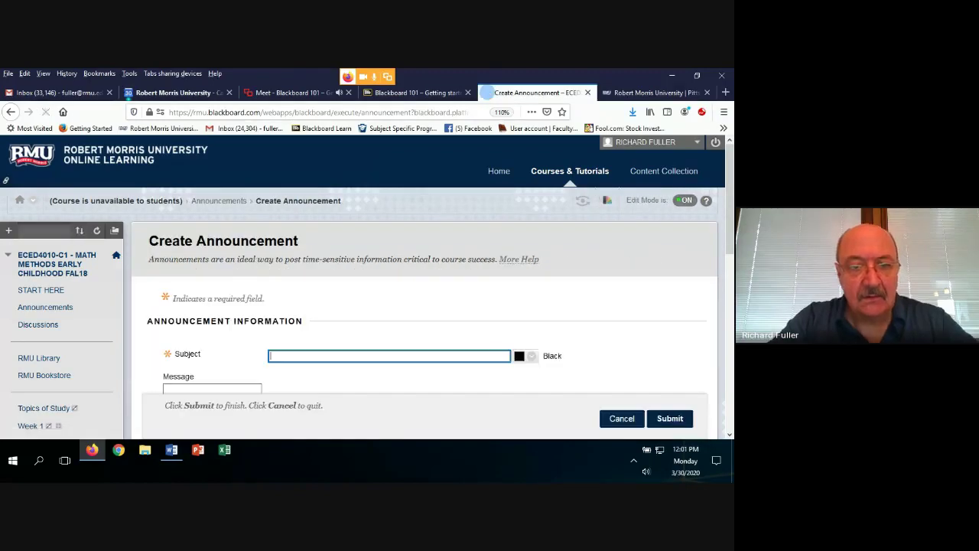
left_click(168, 337)
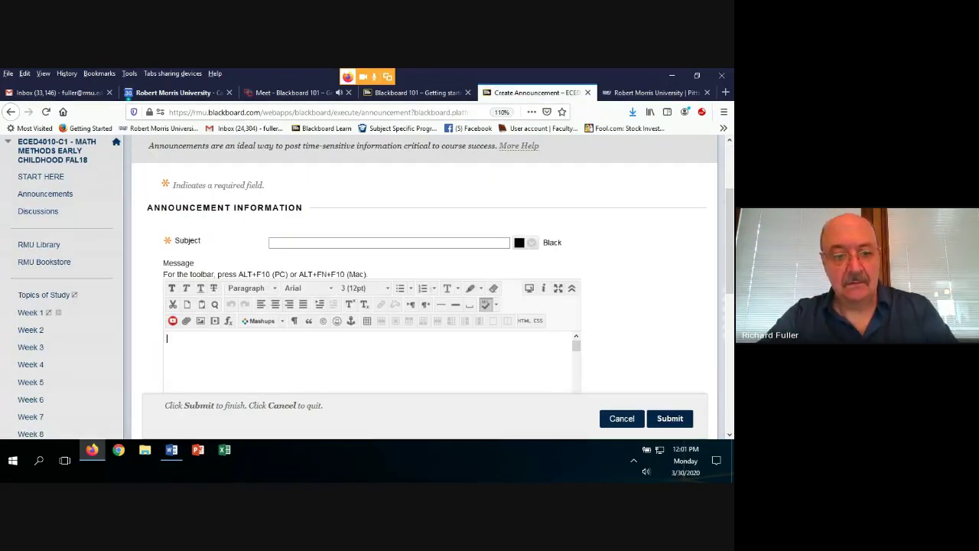
type("faffhdfh")
left_click(388, 242)
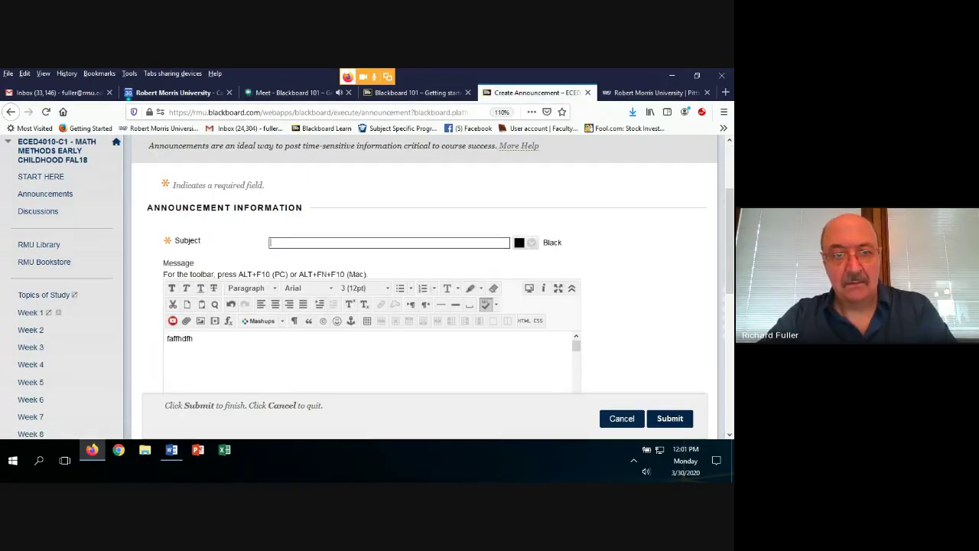
type("sdhsdhd")
Link the test announcement to the Topics of Study content area of the course
scroll(428, 290, "down", 1)
scroll(428, 291, "down", 8)
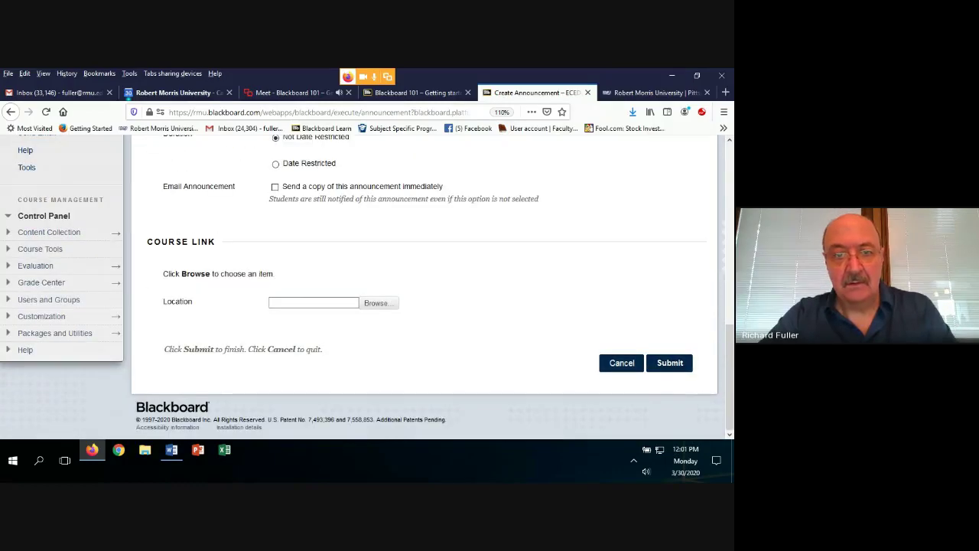
left_click(376, 302)
scroll(360, 229, "down", 5)
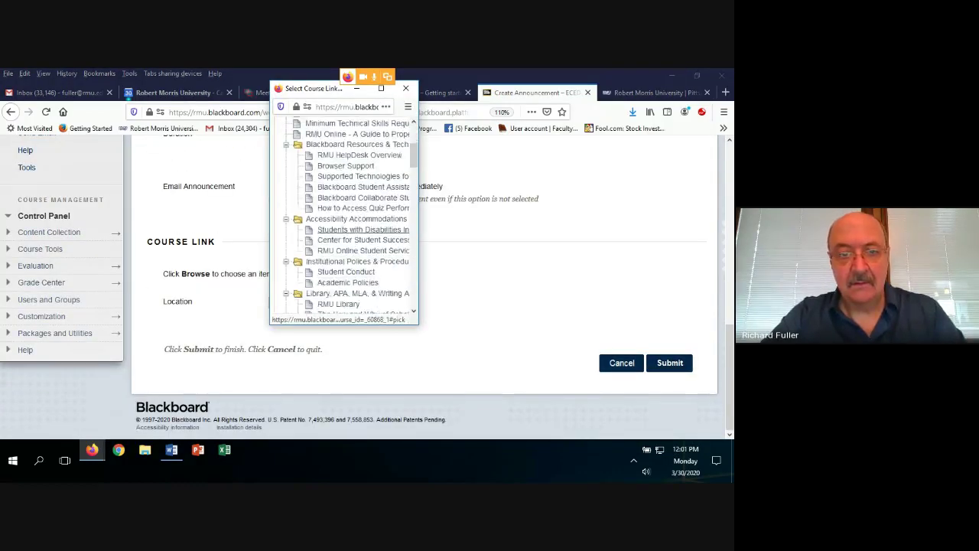
scroll(359, 230, "down", 5)
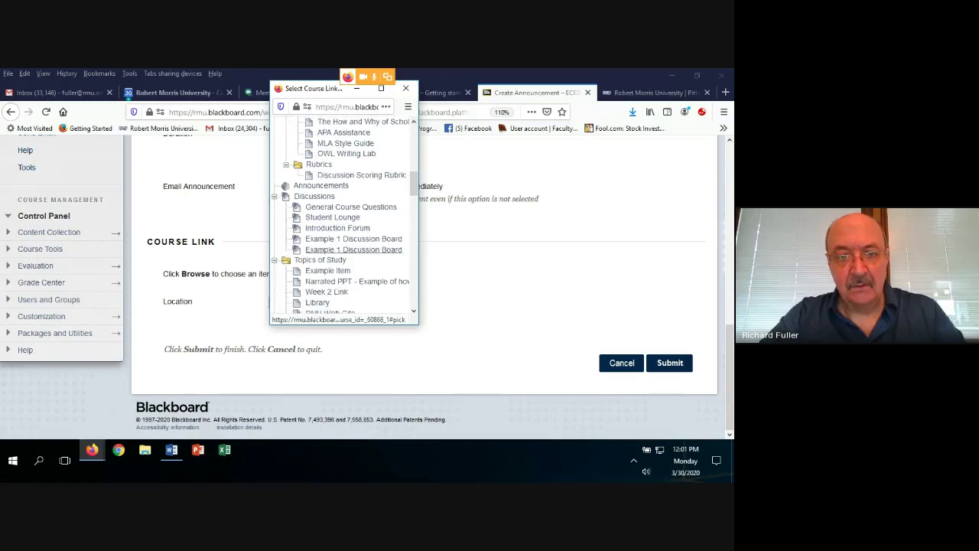
scroll(359, 230, "down", 2)
left_click(325, 211)
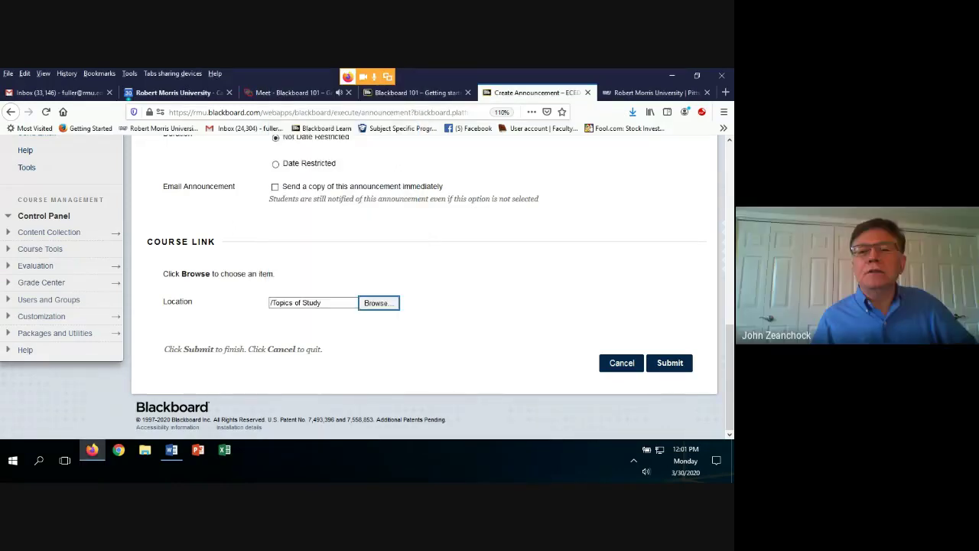
Review the test announcement's options, subject and message, and submit it
scroll(424, 287, "up", 2)
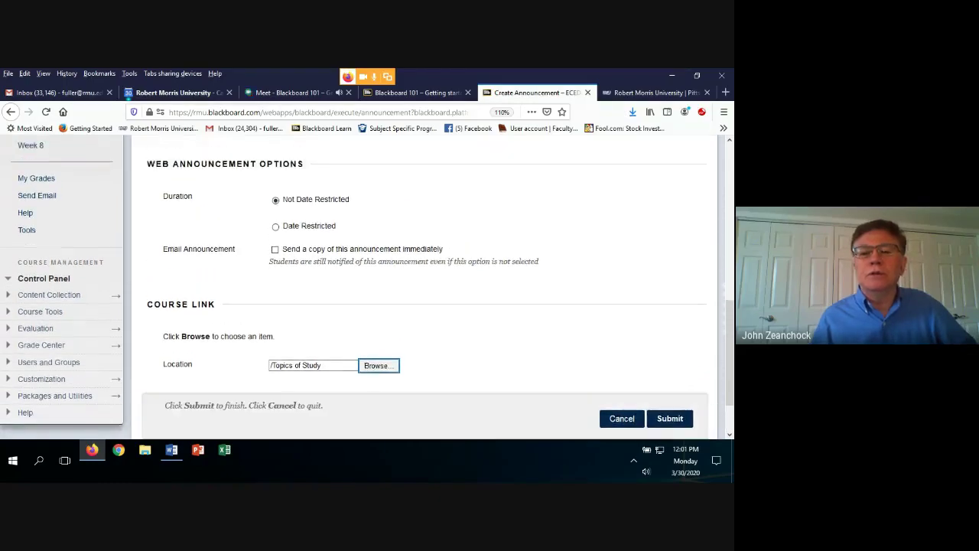
scroll(425, 287, "up", 1)
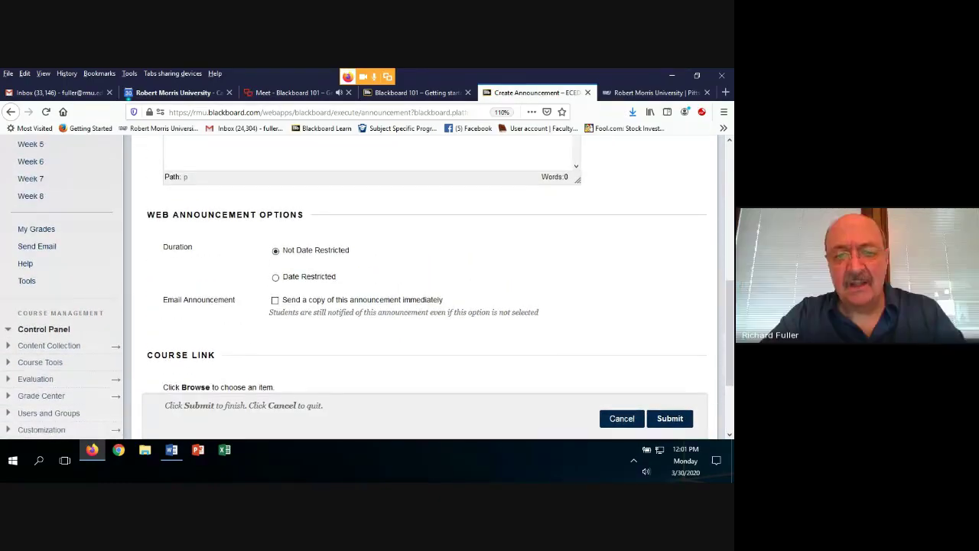
scroll(424, 287, "up", 1)
scroll(425, 287, "up", 6)
scroll(424, 287, "down", 4)
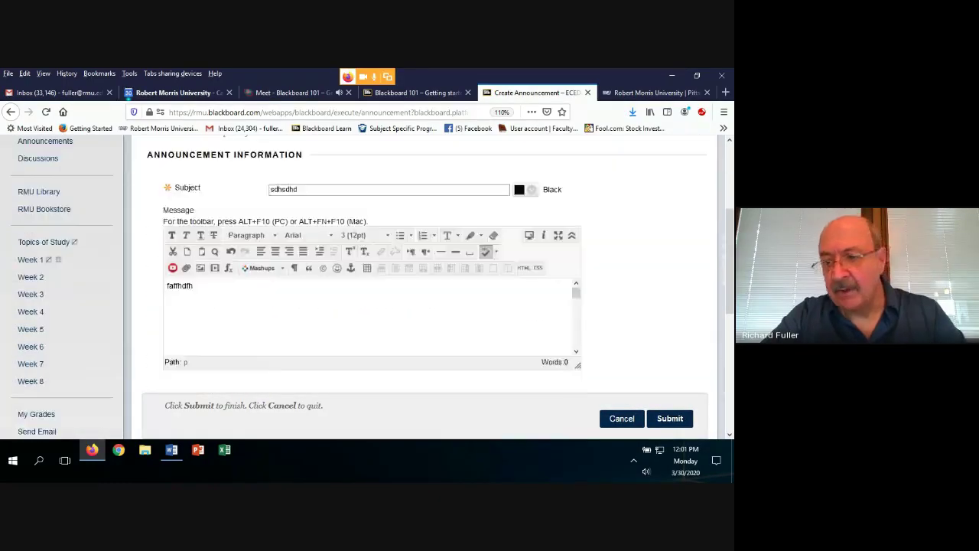
left_click(670, 418)
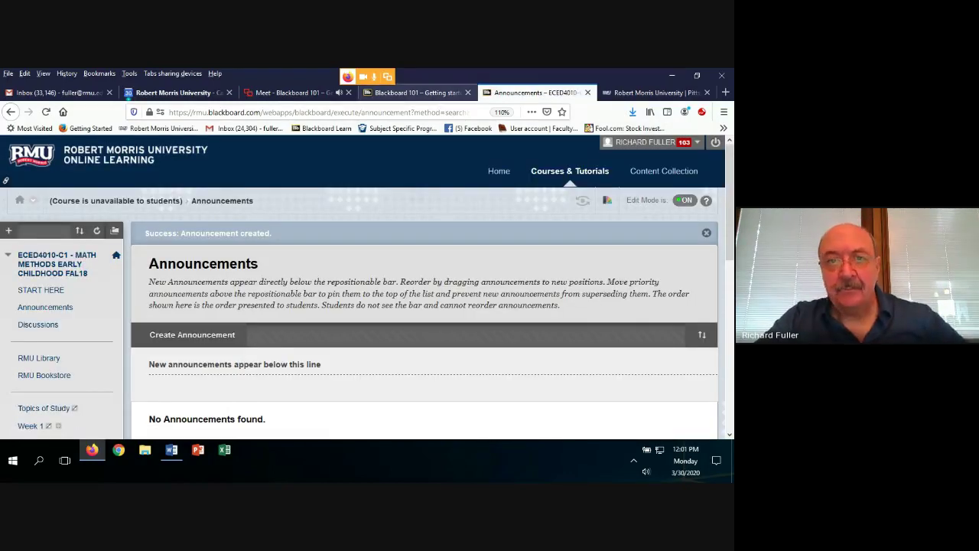
Switch to the Center for Innovative Teaching Organization shell and open its announcements
left_click(417, 92)
scroll(46, 229, "down", 2)
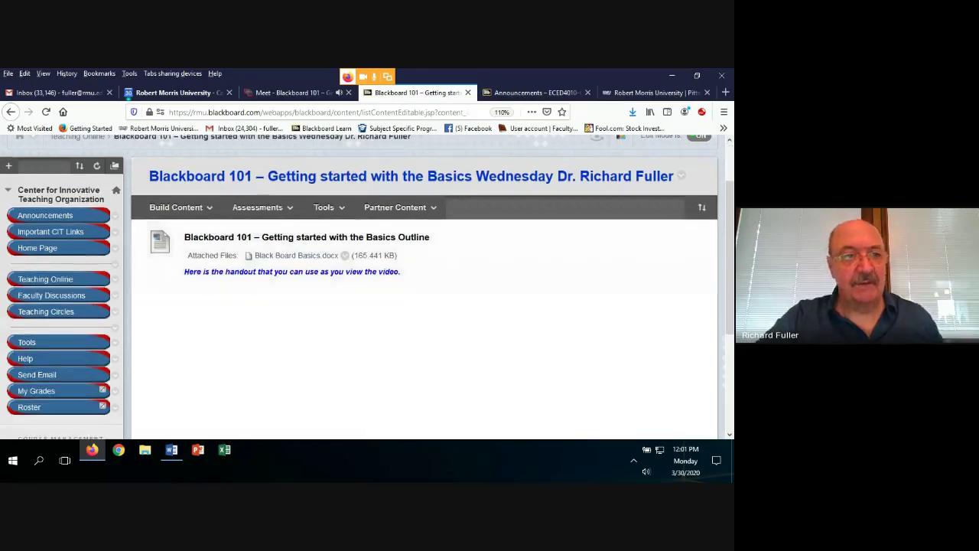
left_click(45, 214)
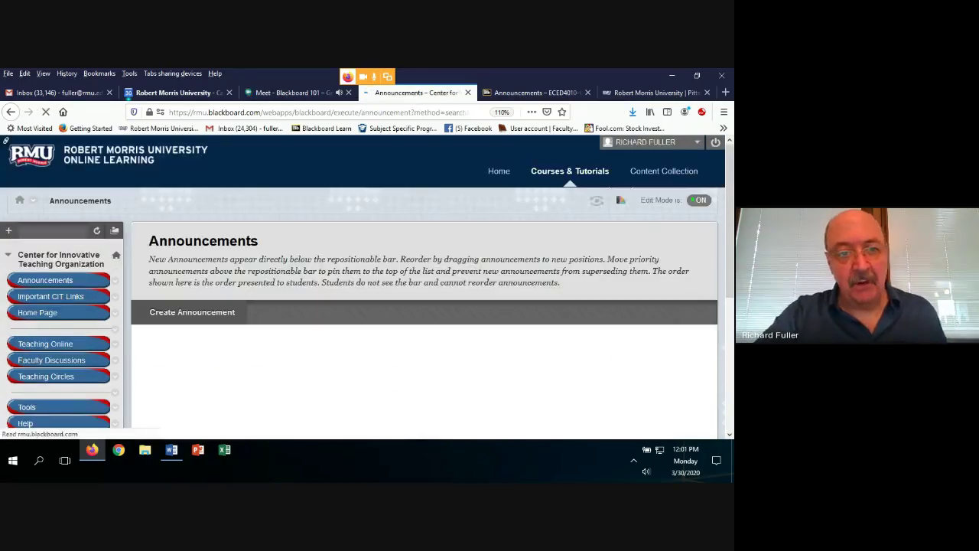
scroll(191, 231, "down", 2)
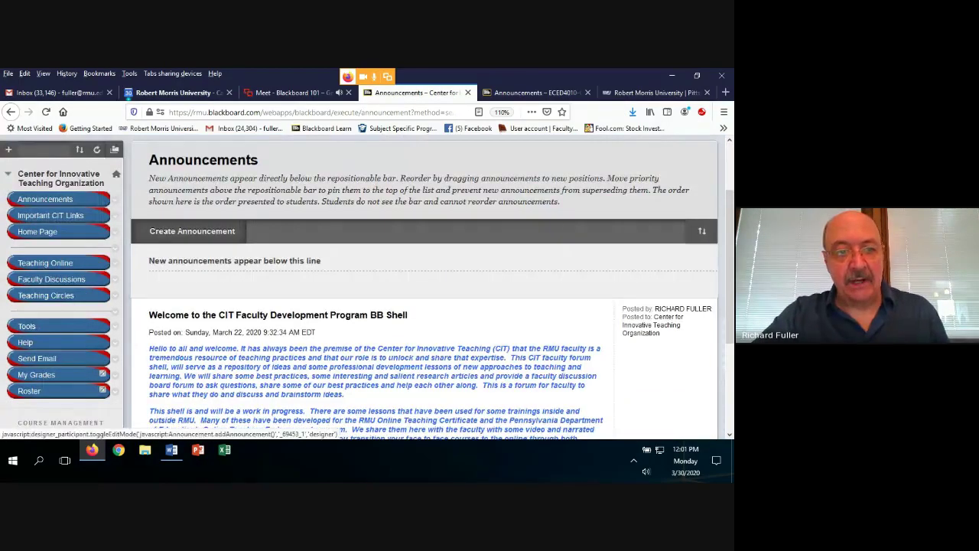
Start a new announcement in this organization with the subject "Example Announcement March 30, 2020"
left_click(191, 231)
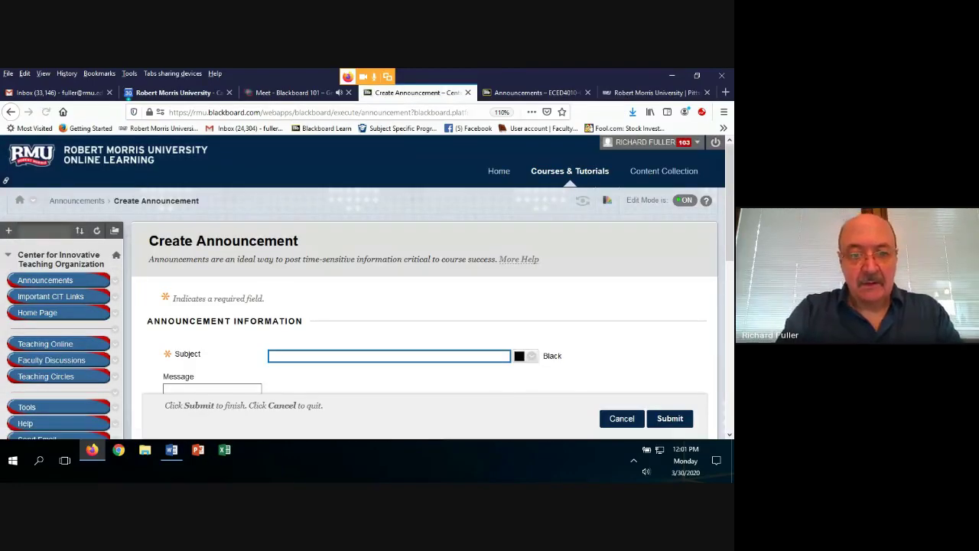
scroll(367, 290, "down", 3)
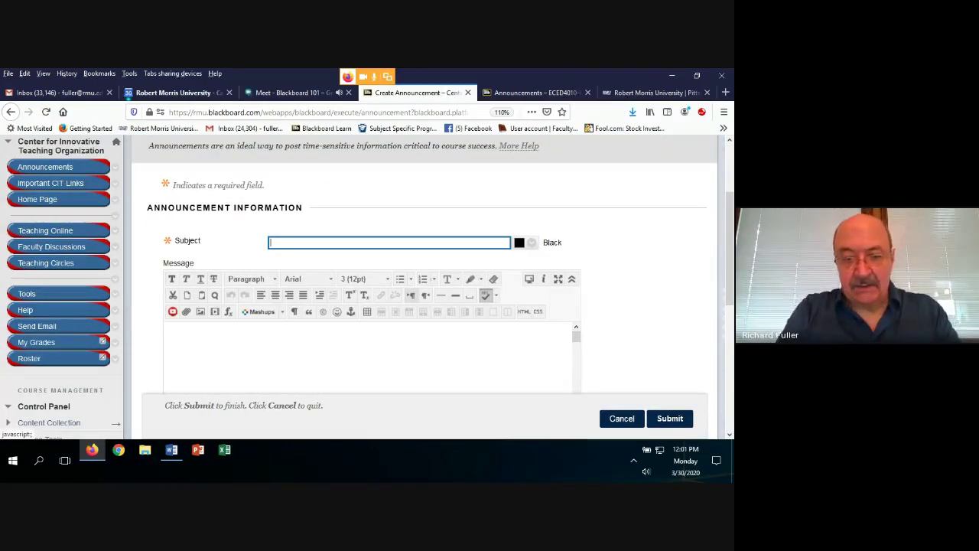
type("Exa")
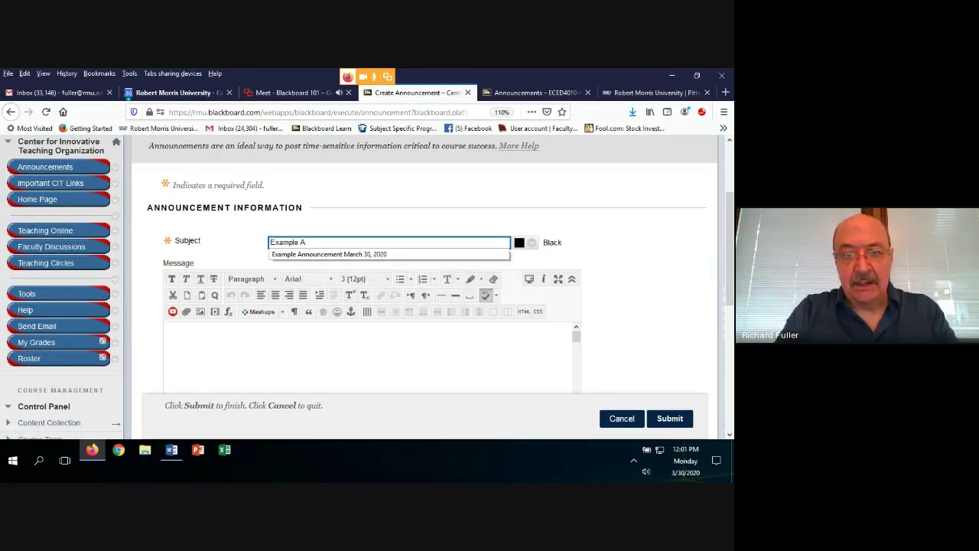
type("mple A")
key("Down")
key("Return")
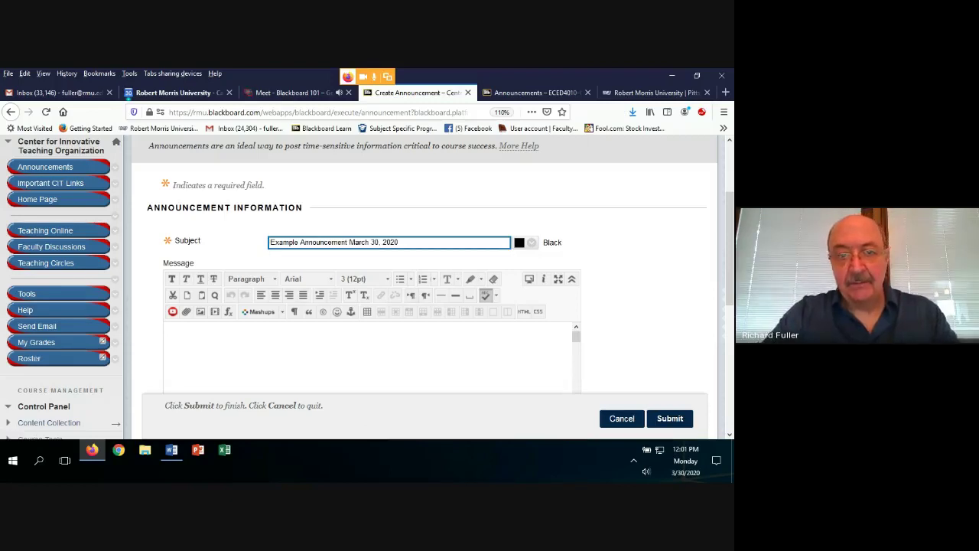
Write the announcement message "Please go to Teaching Online", ending it with a line break
left_click(167, 338)
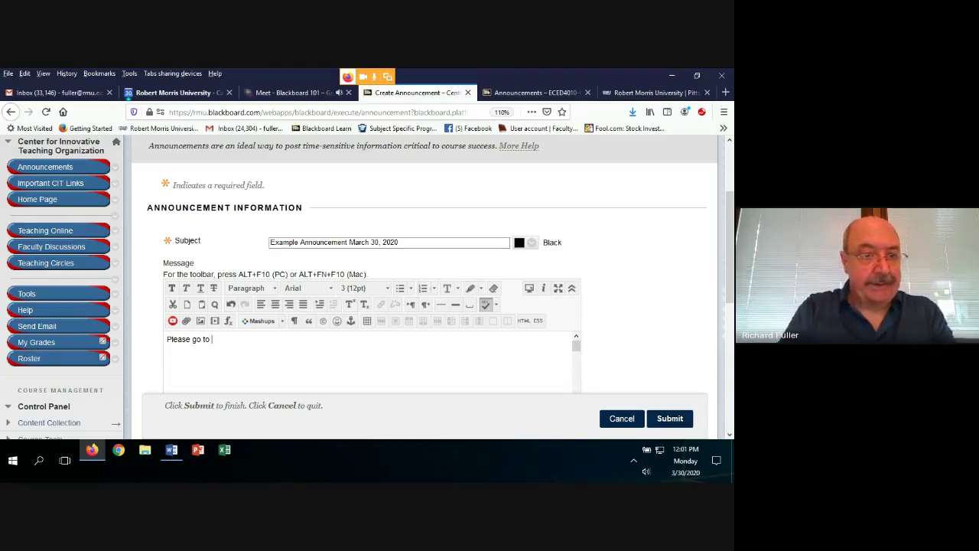
type("Teaching Online")
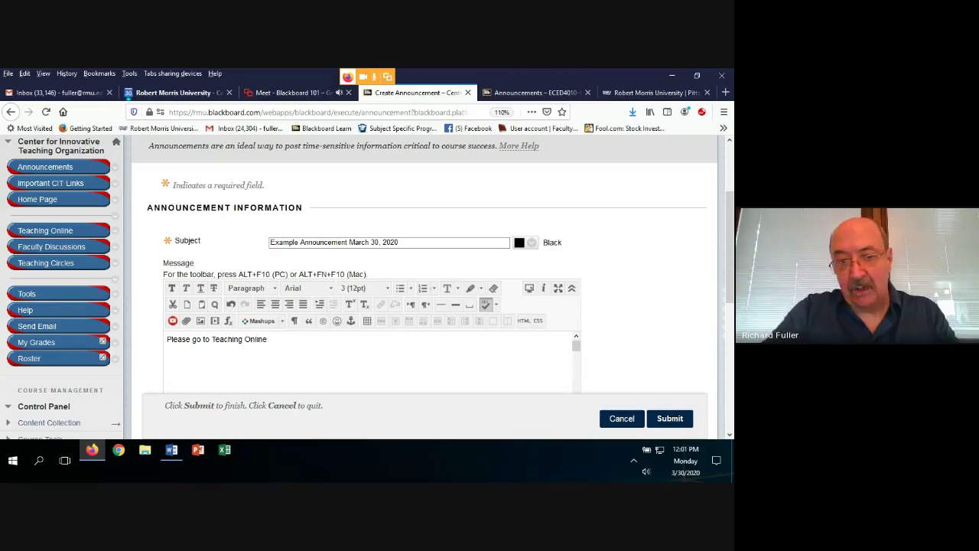
key("Return")
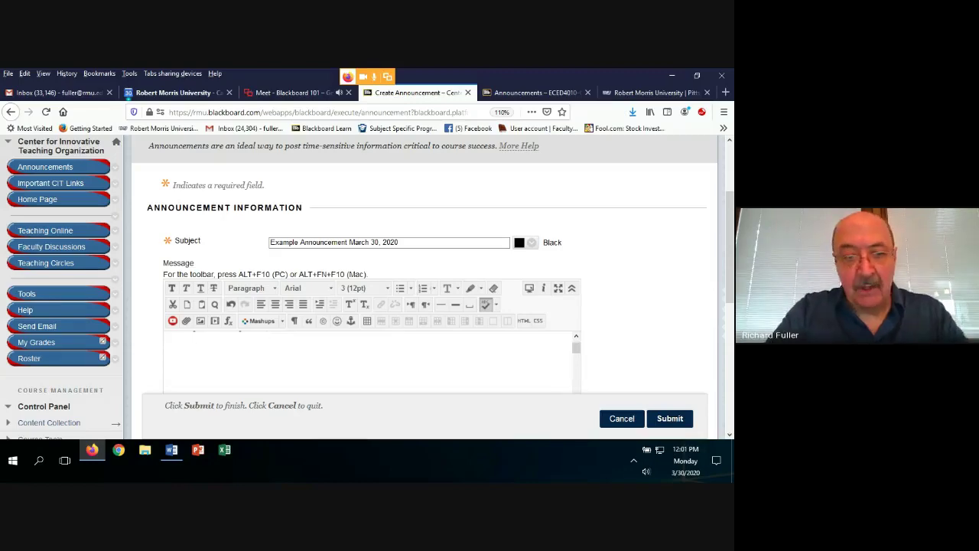
Link the announcement to the organization's Teaching Online content area as its course link
scroll(424, 287, "down", 5)
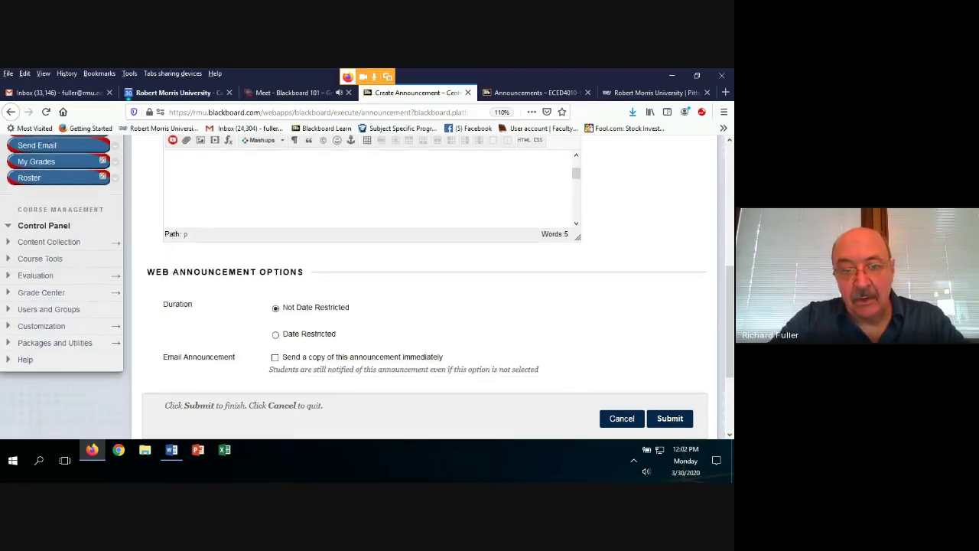
scroll(425, 287, "down", 1)
left_click(376, 346)
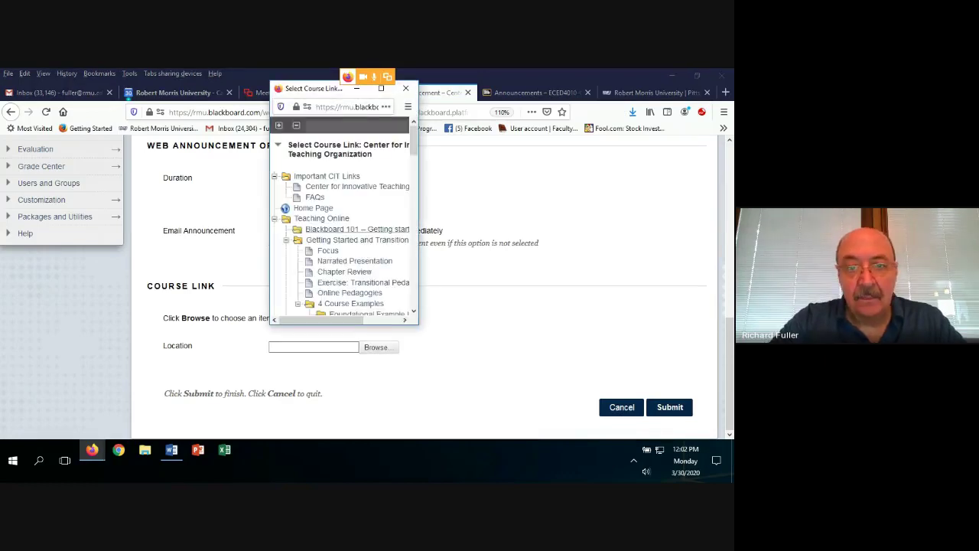
scroll(370, 238, "down", 5)
scroll(370, 237, "down", 3)
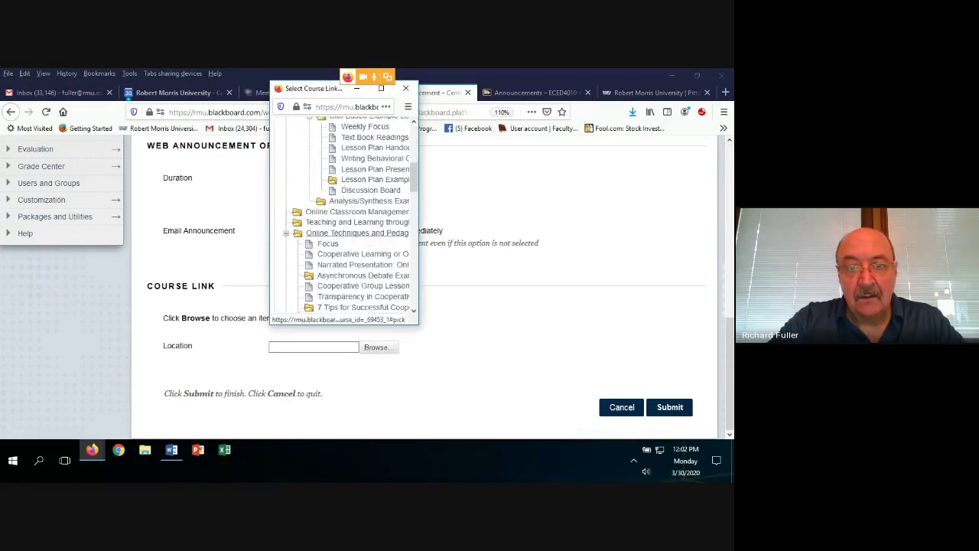
scroll(329, 169, "down", 1)
scroll(344, 191, "down", 4)
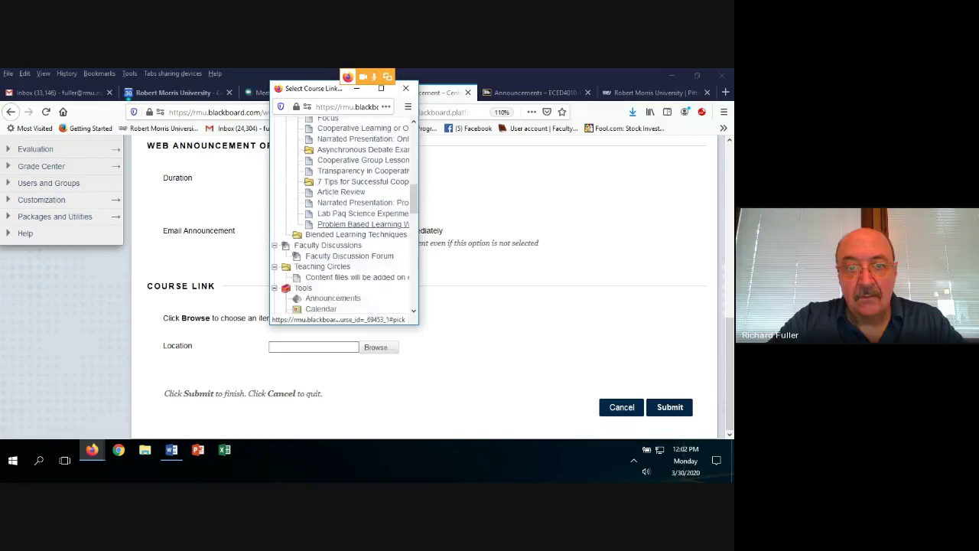
scroll(363, 236, "up", 5)
scroll(360, 226, "up", 1)
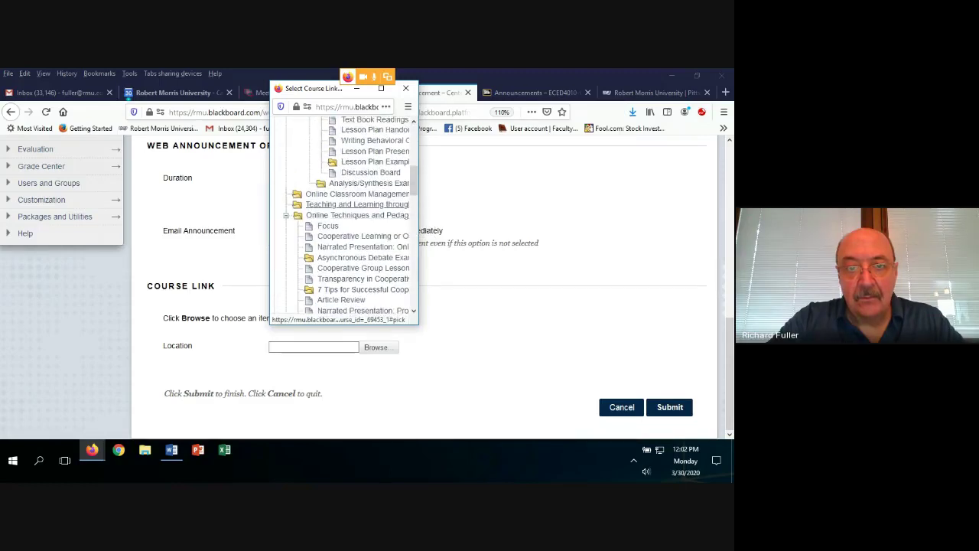
scroll(356, 208, "up", 5)
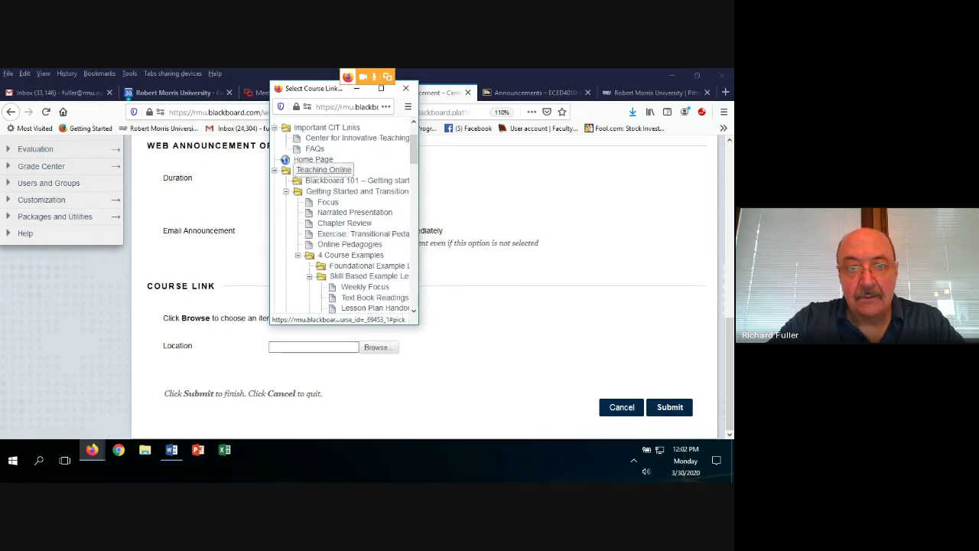
left_click(321, 169)
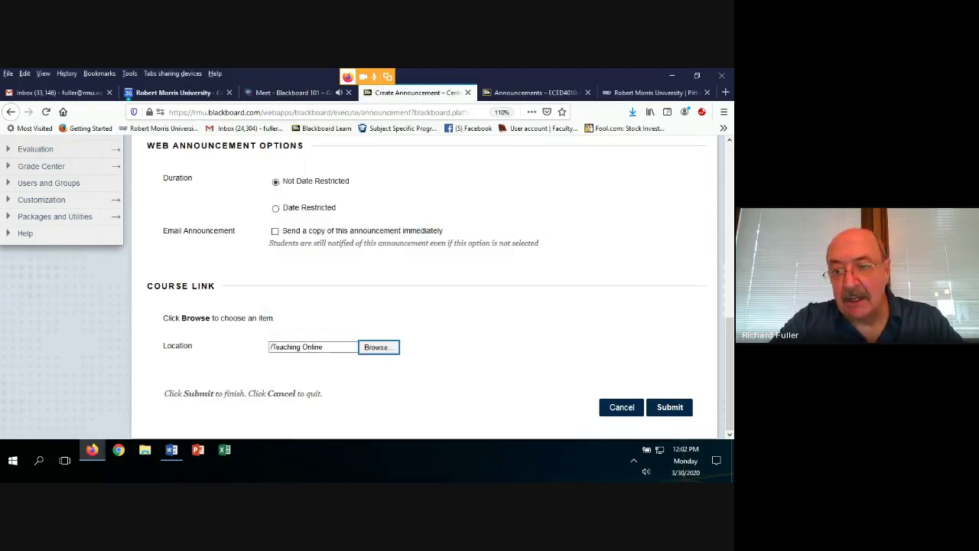
Submit the announcement and test its Teaching Online course link from the posted entry
left_click(670, 407)
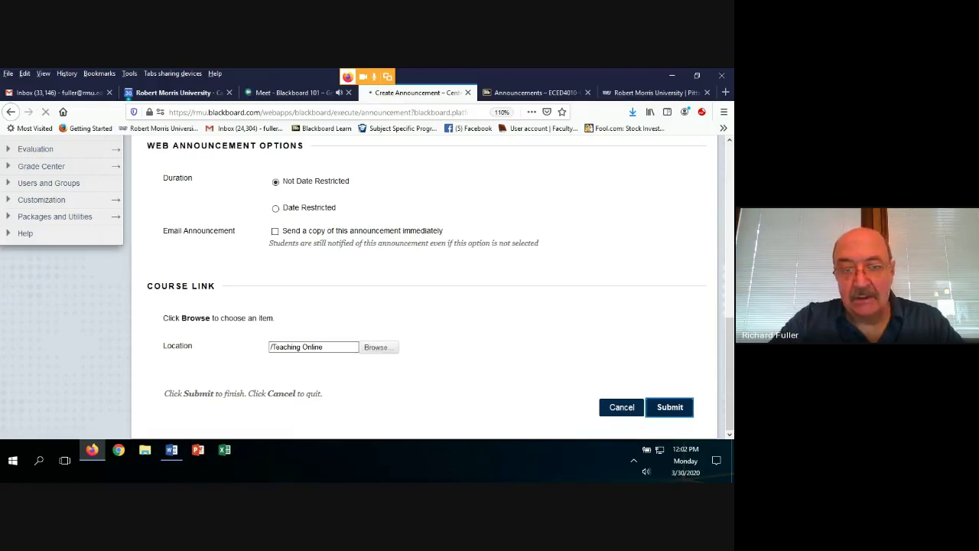
scroll(425, 306, "down", 5)
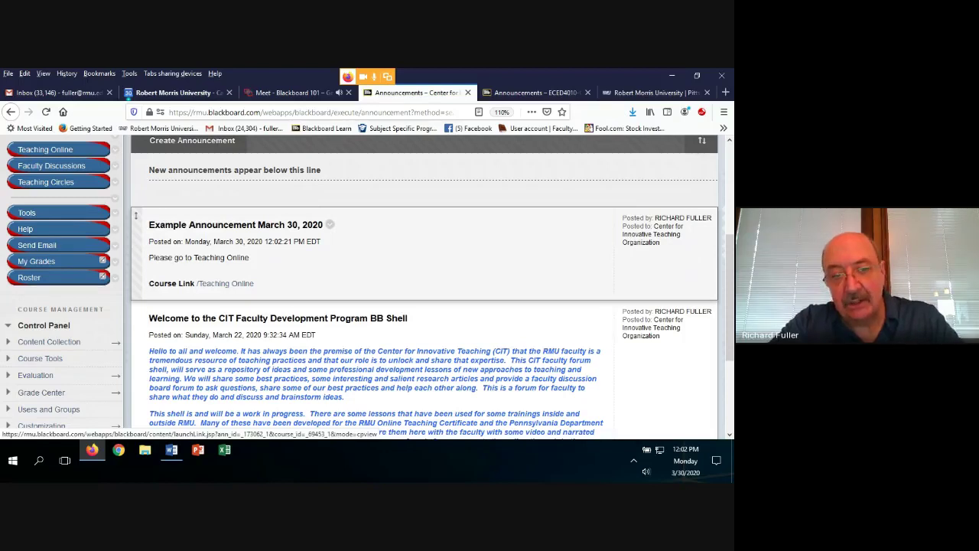
left_click(225, 282)
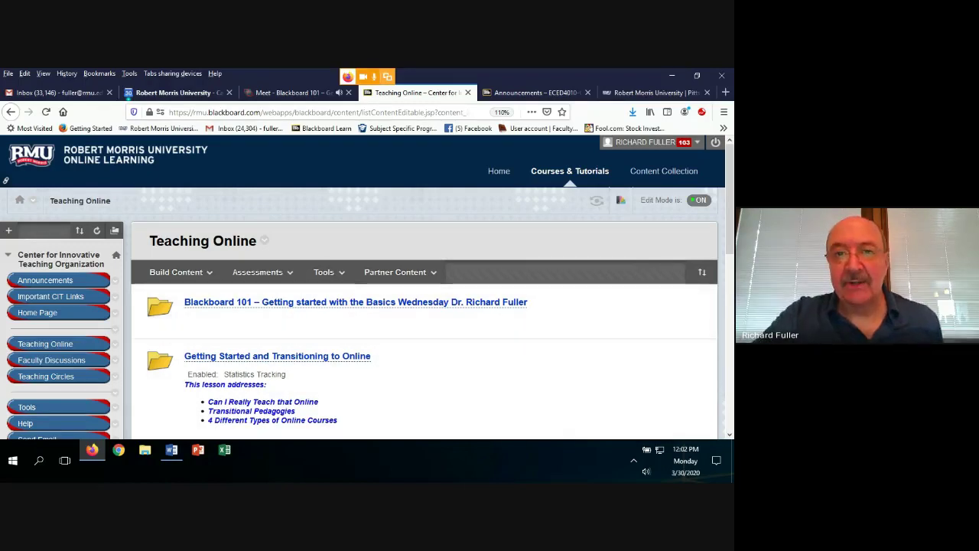
Switch to the Google Meet call and choose to stop recording the meeting
key("ctrl+shift+Tab")
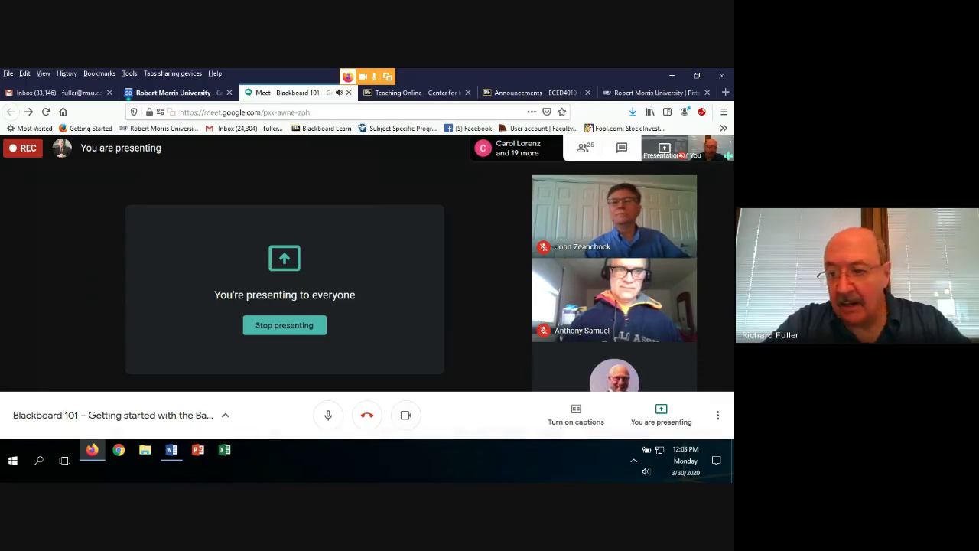
left_click(717, 415)
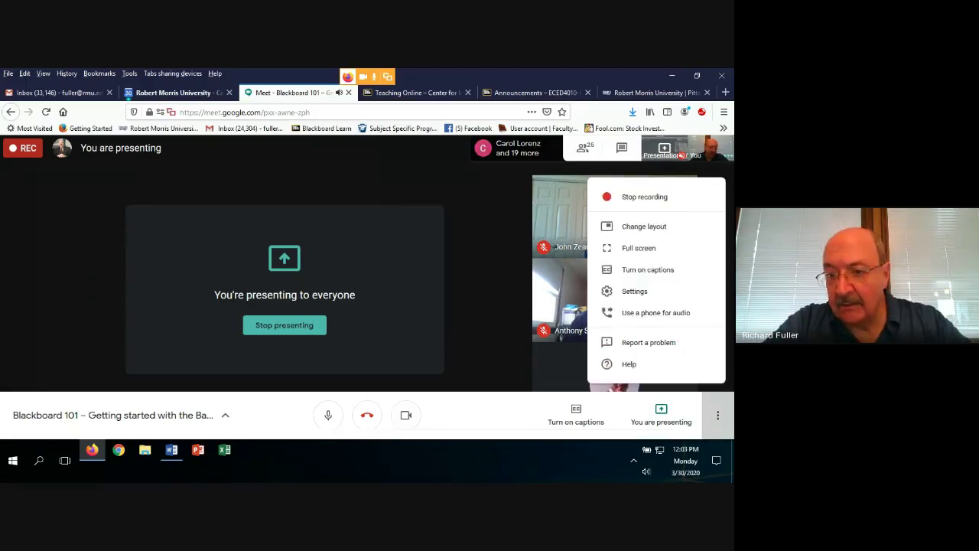
left_click(644, 196)
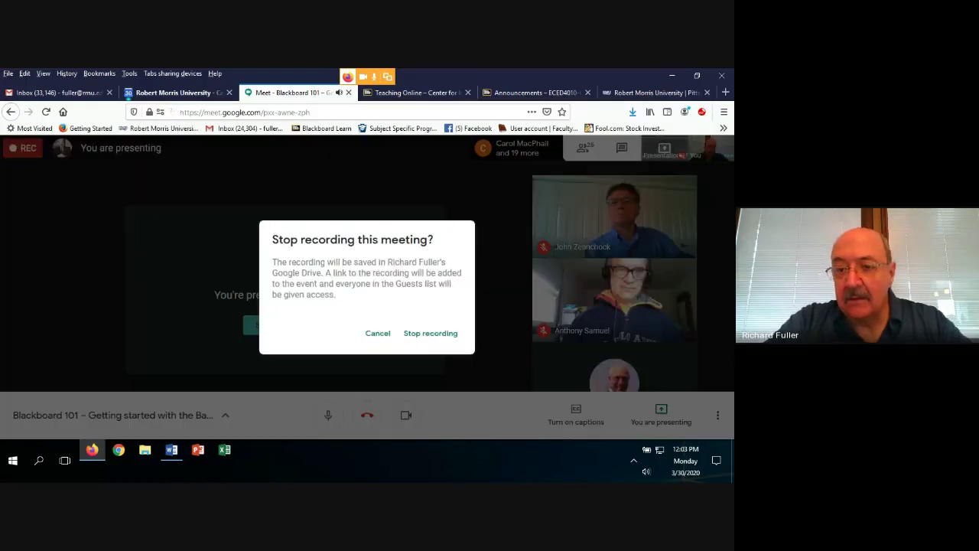